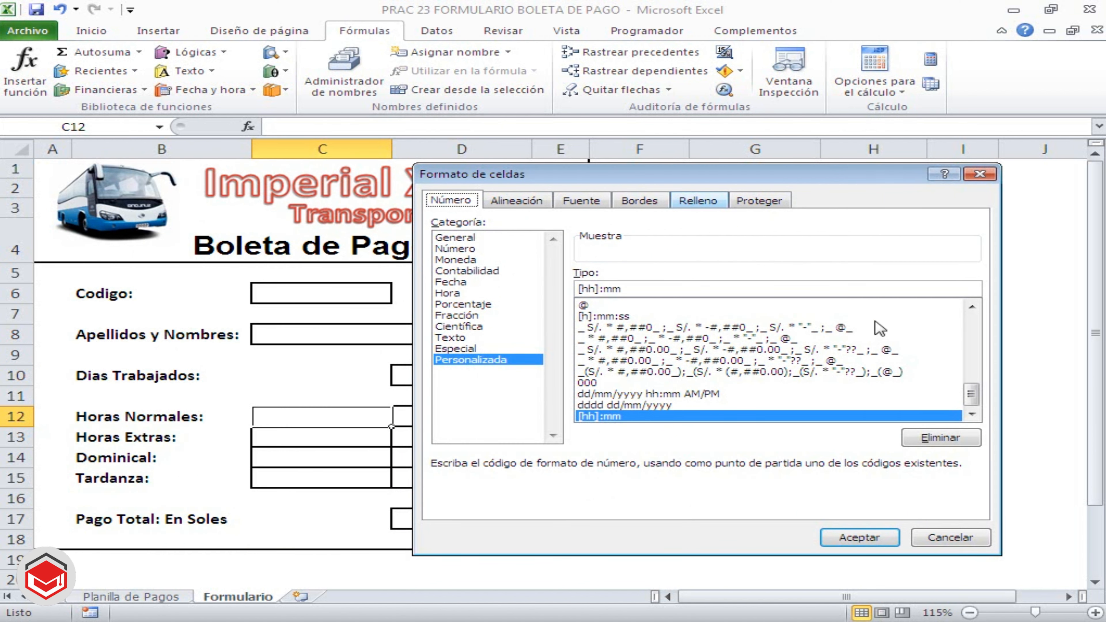
Close the cell format dialog on the Formulario sheet without applying any changes
{"action": "left_click", "coordinate": [949, 539]}
{"action": "left_click", "coordinate": [683, 372]}
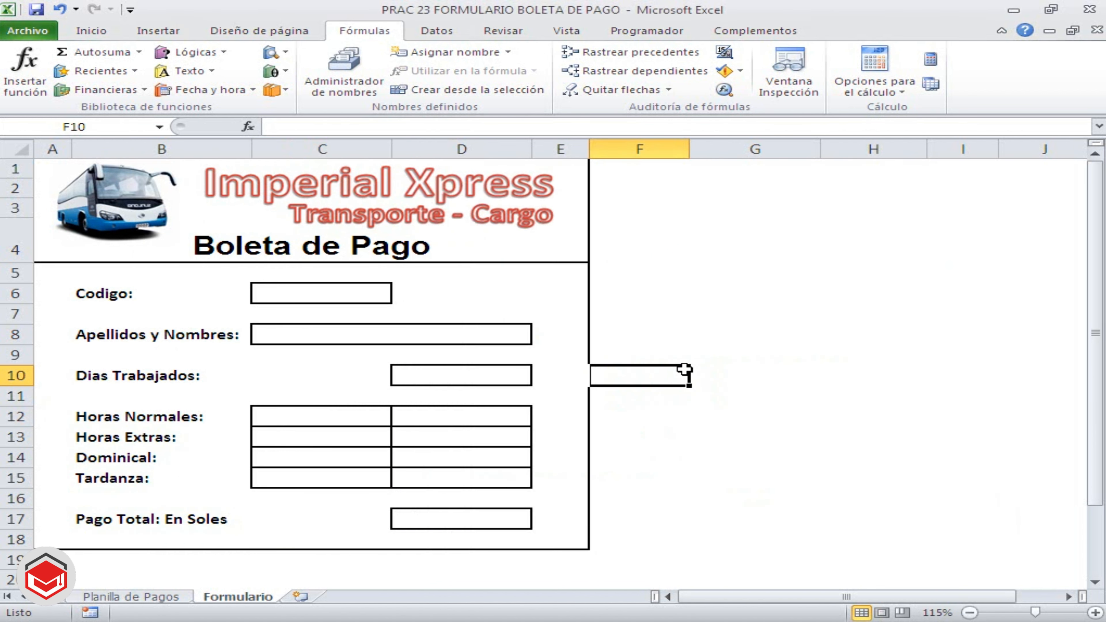
{"action": "left_click", "coordinate": [708, 266]}
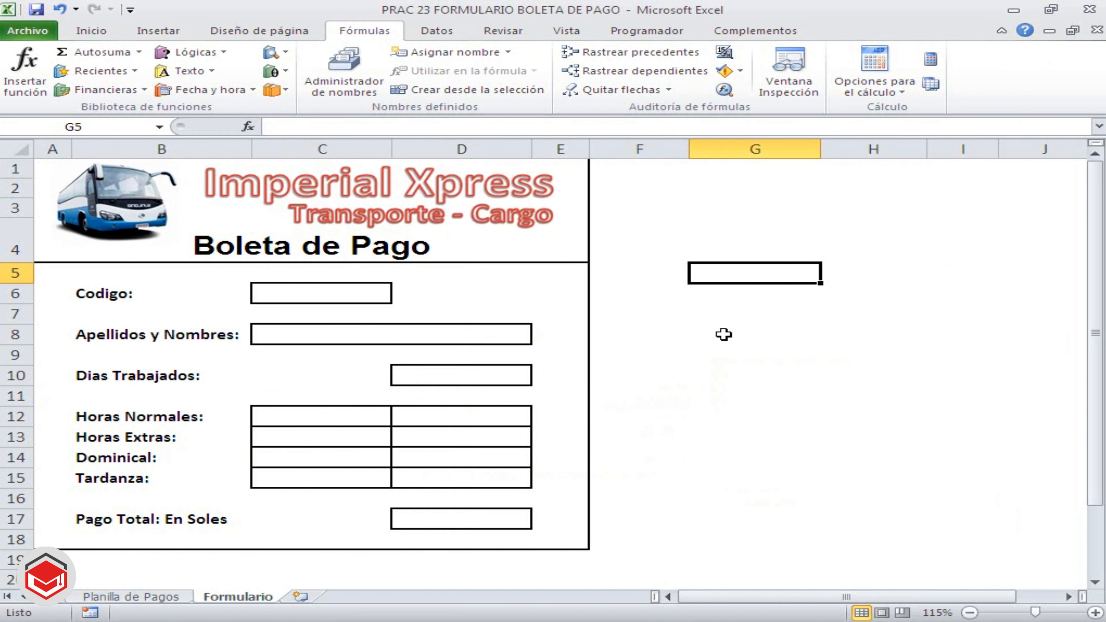
Examine the normal hour, overtime hour and tardiness-minute rates in L10:L12 of the Planilla de Pagos sheet
{"action": "left_click", "coordinate": [172, 596]}
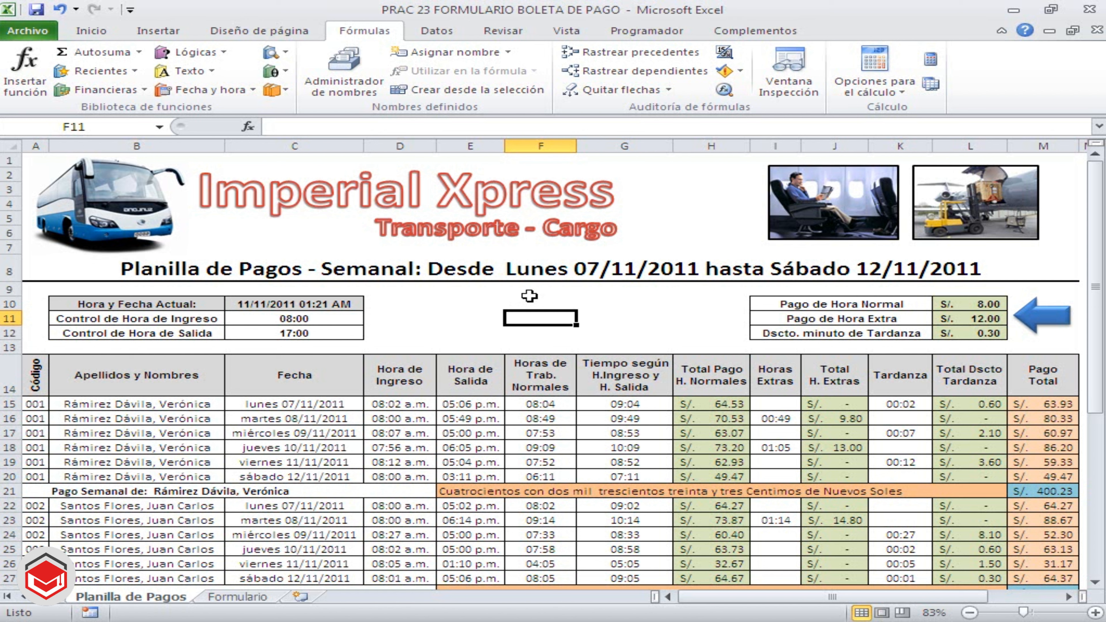
{"action": "left_click", "coordinate": [968, 306]}
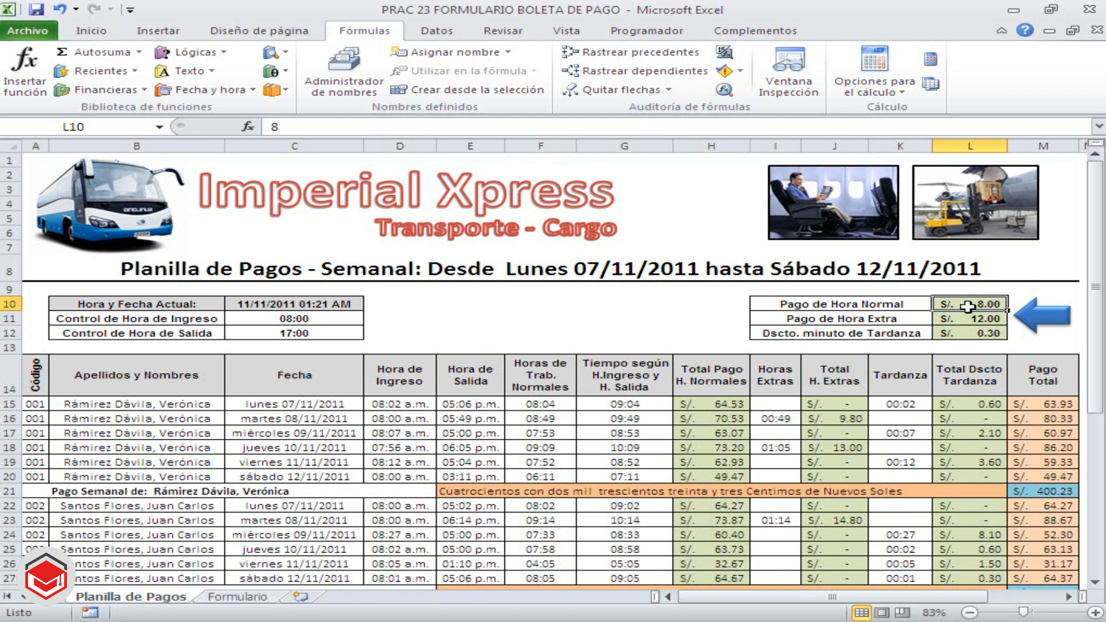
{"action": "left_click", "coordinate": [969, 319]}
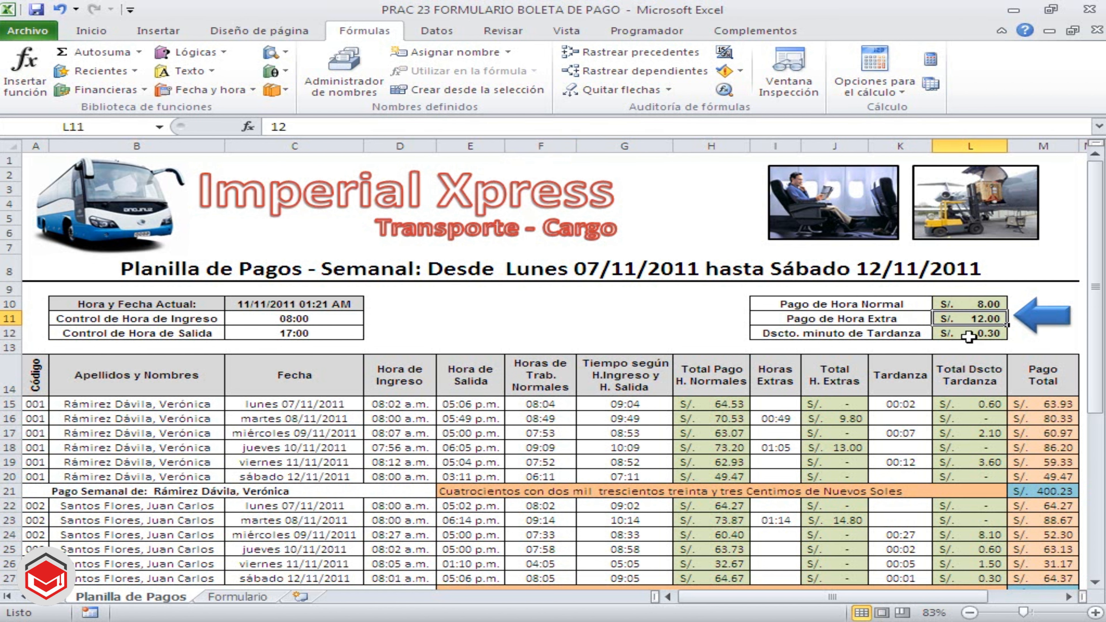
{"action": "left_click", "coordinate": [969, 337]}
{"action": "left_click", "coordinate": [970, 319]}
{"action": "left_click", "coordinate": [967, 303]}
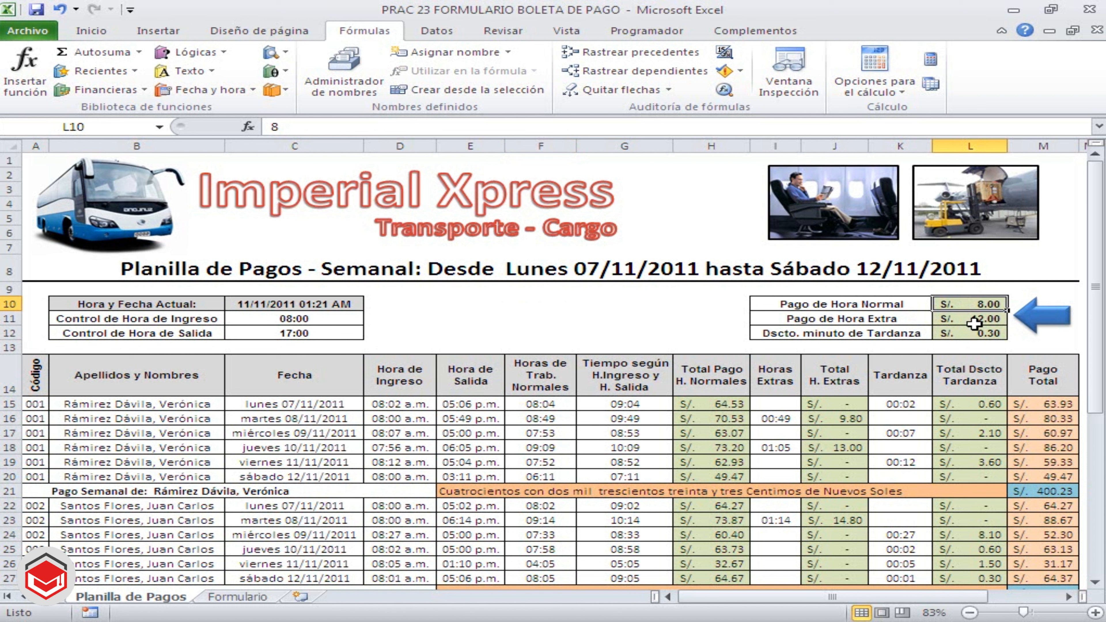
{"action": "left_click", "coordinate": [973, 334]}
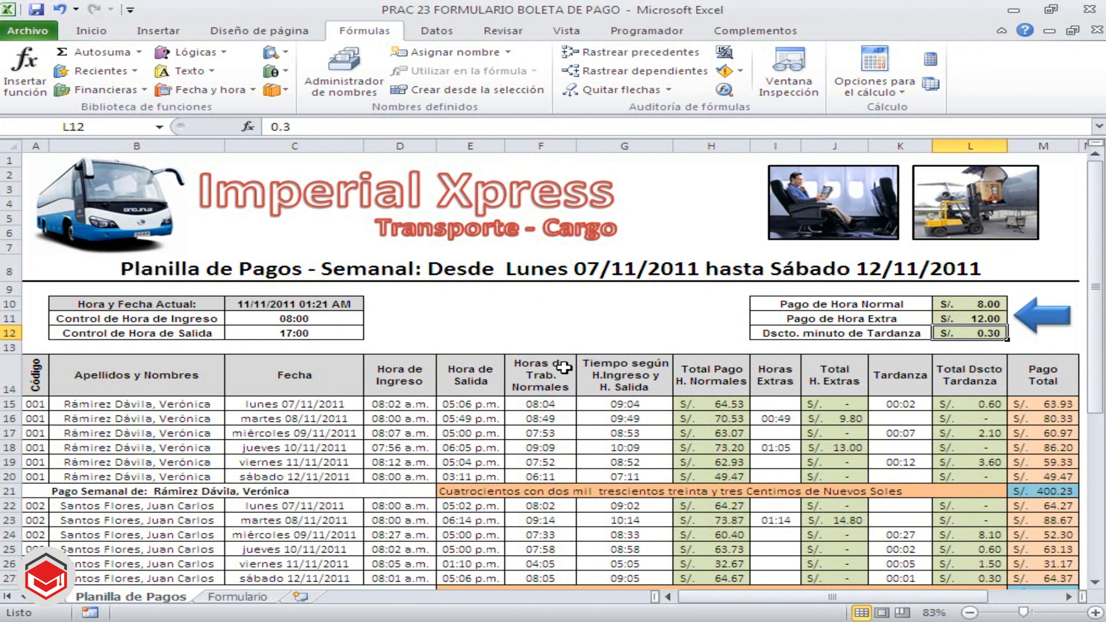
{"action": "left_click", "coordinate": [608, 330]}
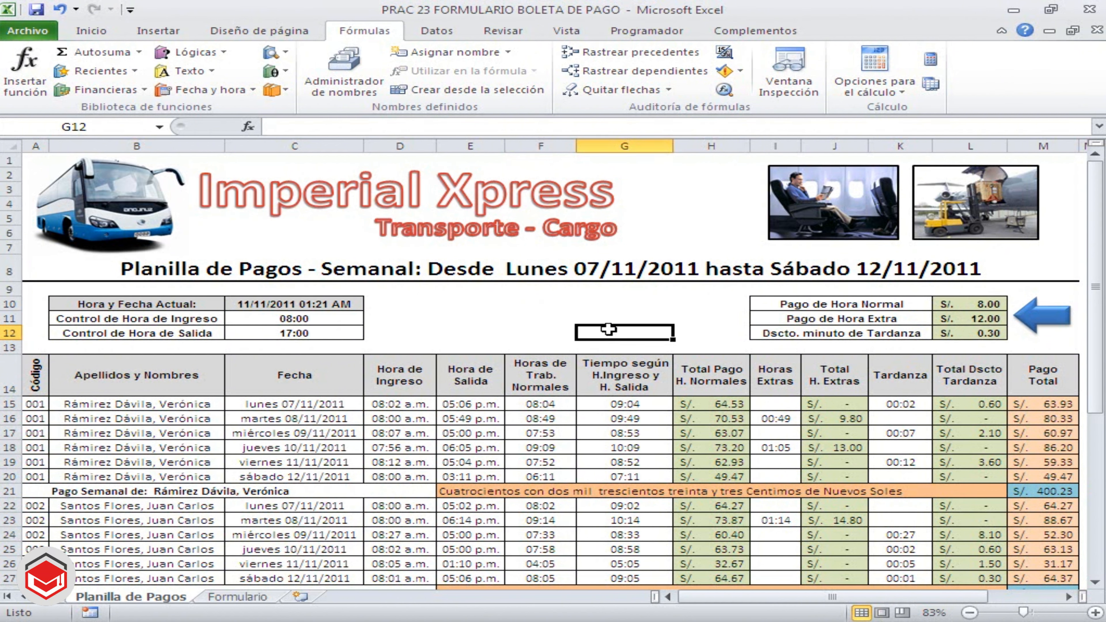
{"action": "left_click", "coordinate": [526, 314]}
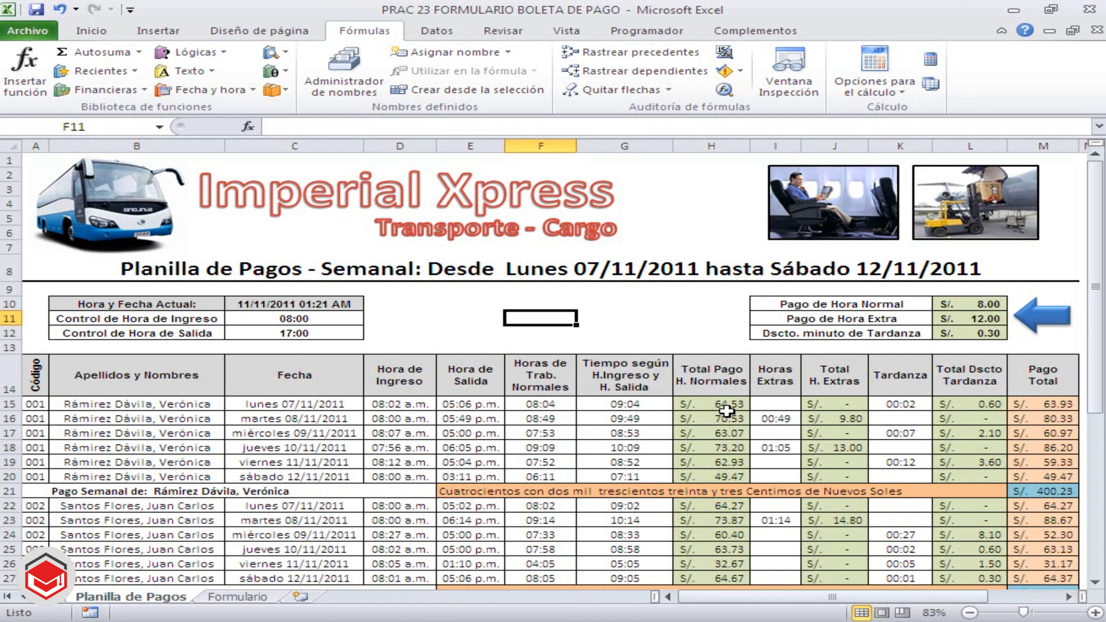
Inspect the normal-hours pay formula in H15 and the tardiness formula in K15, leaving both unchanged
{"action": "left_click", "coordinate": [720, 405]}
{"action": "double_click", "coordinate": [721, 405]}
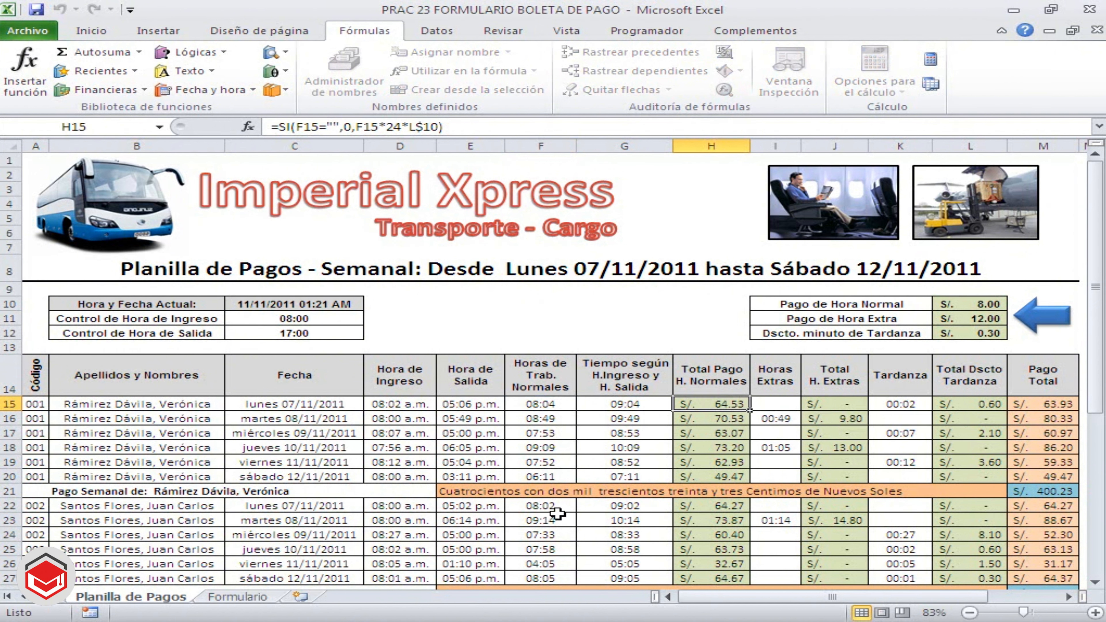
{"action": "key", "text": "Return"}
{"action": "left_click", "coordinate": [906, 403]}
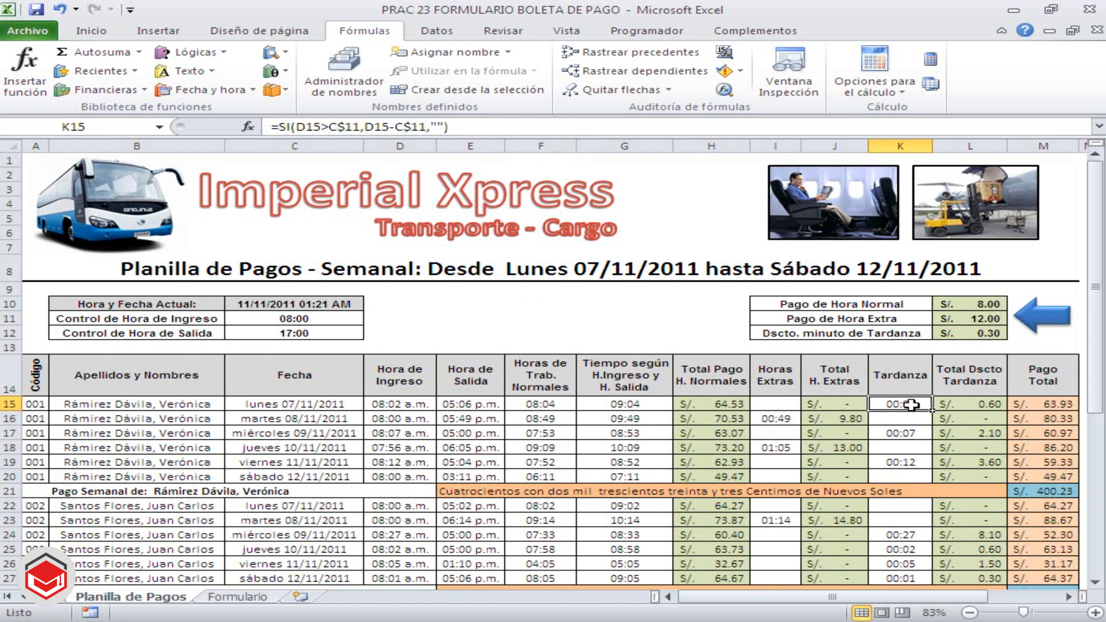
{"action": "double_click", "coordinate": [912, 404]}
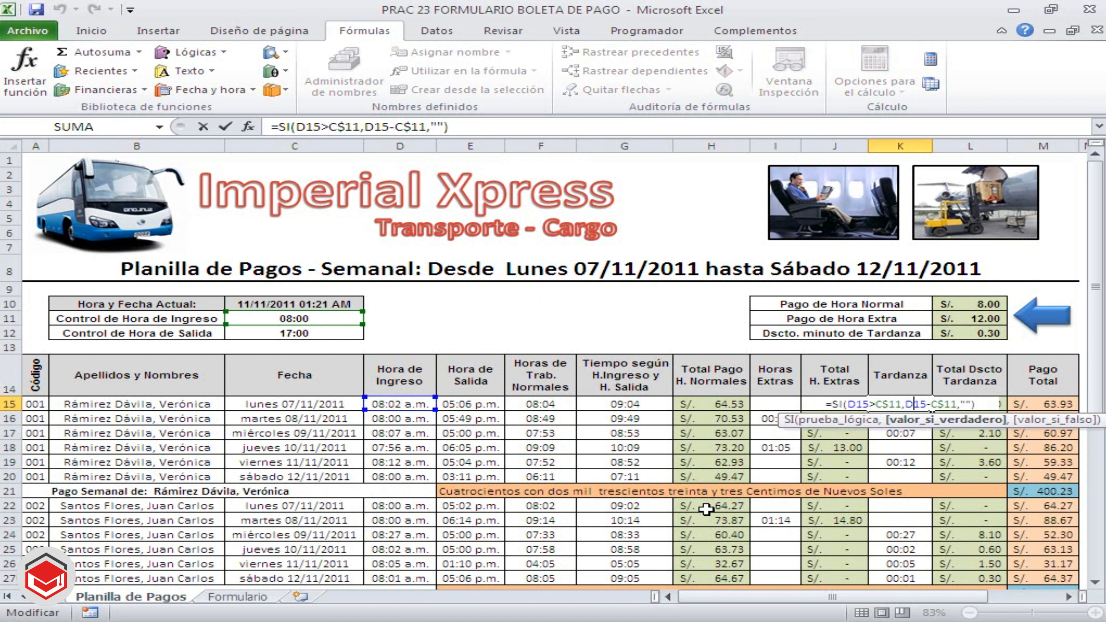
{"action": "key", "text": "Escape"}
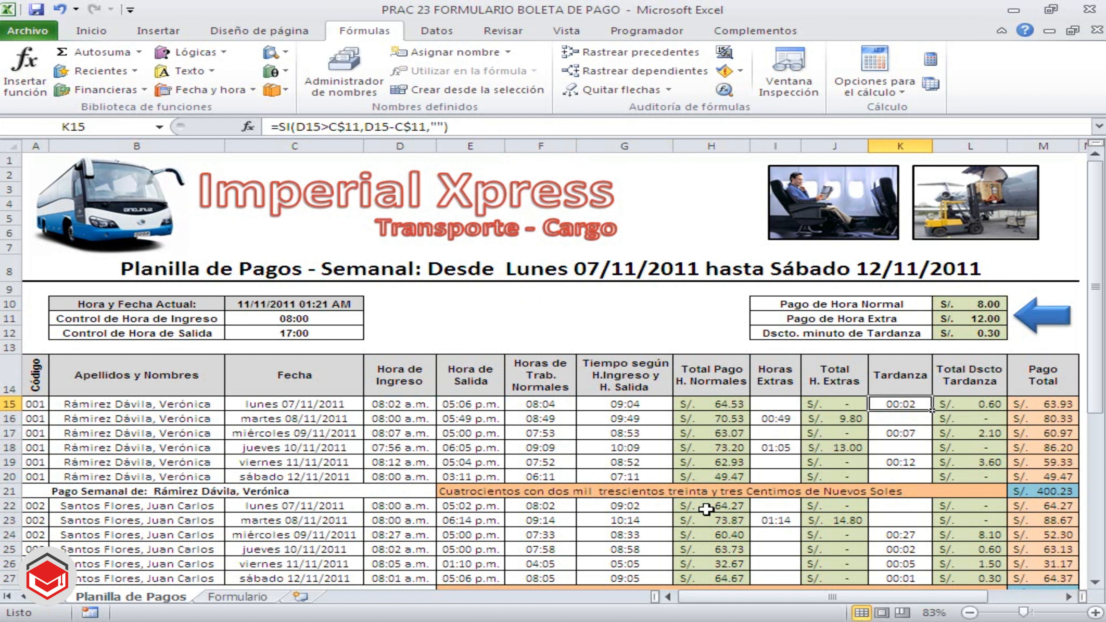
Inspect the tardiness discount formula in L15 and the total pay formula in M15, leaving both unchanged
{"action": "left_click", "coordinate": [976, 406]}
{"action": "double_click", "coordinate": [976, 406]}
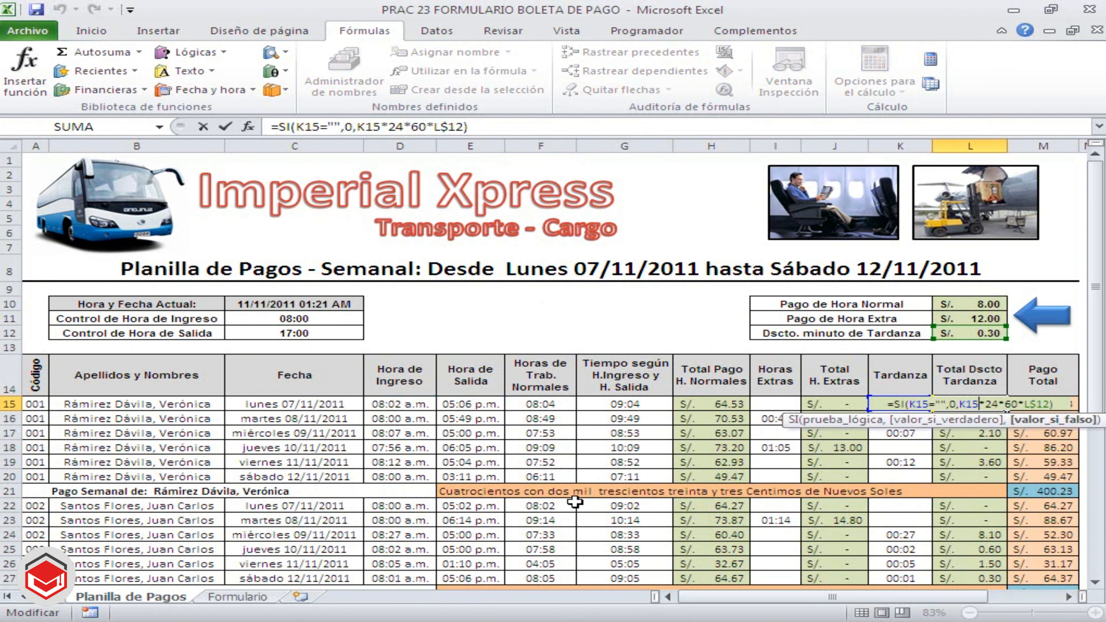
{"action": "key", "text": "Escape"}
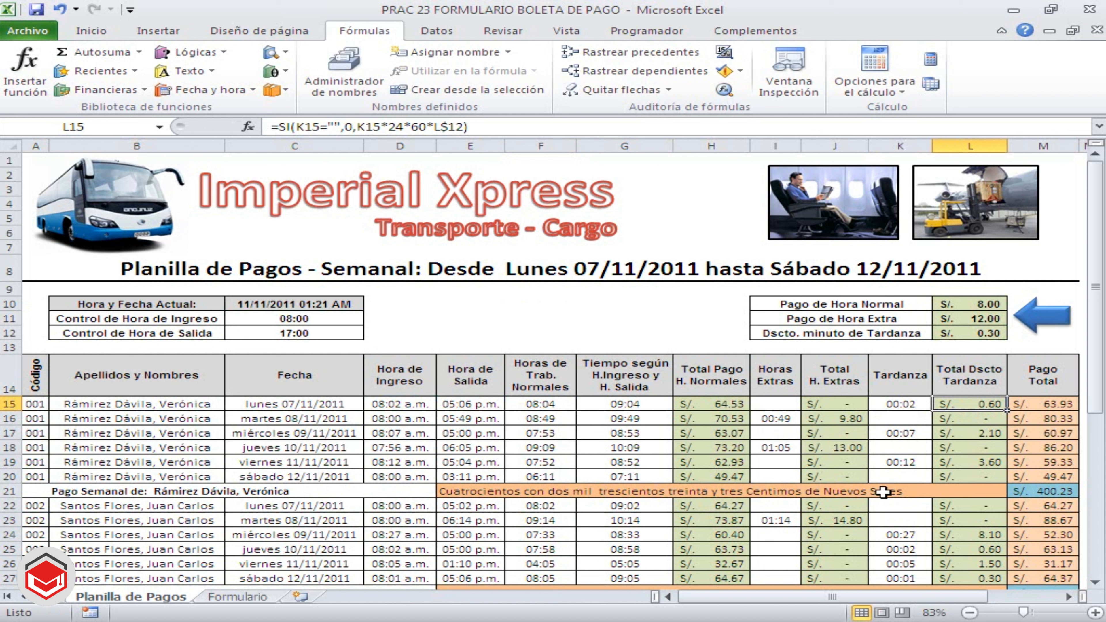
{"action": "left_click", "coordinate": [1053, 402]}
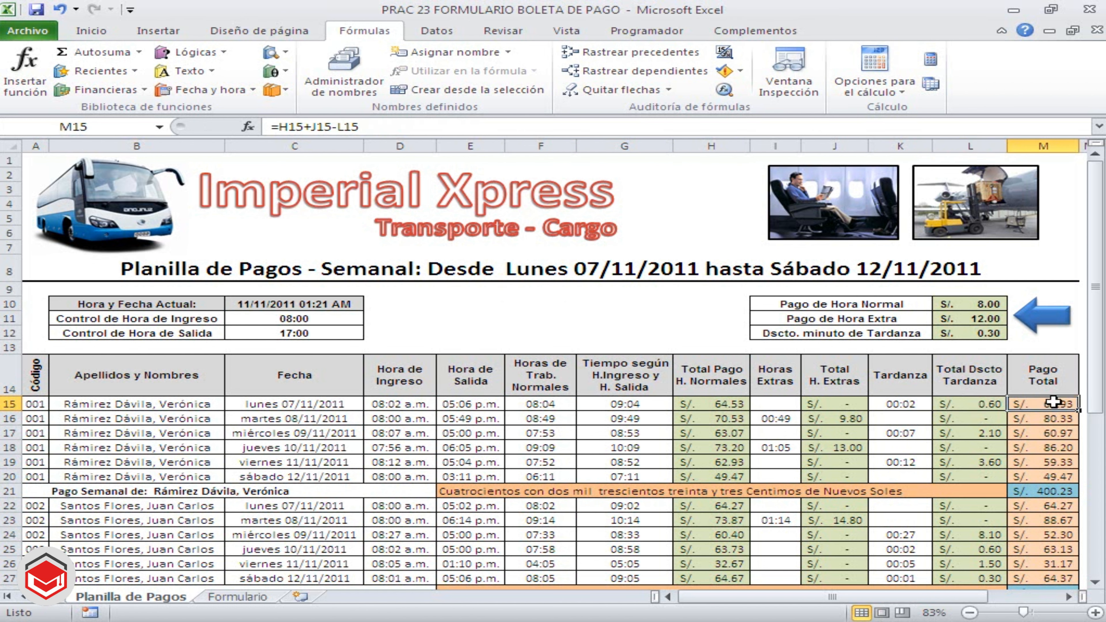
{"action": "double_click", "coordinate": [1053, 402]}
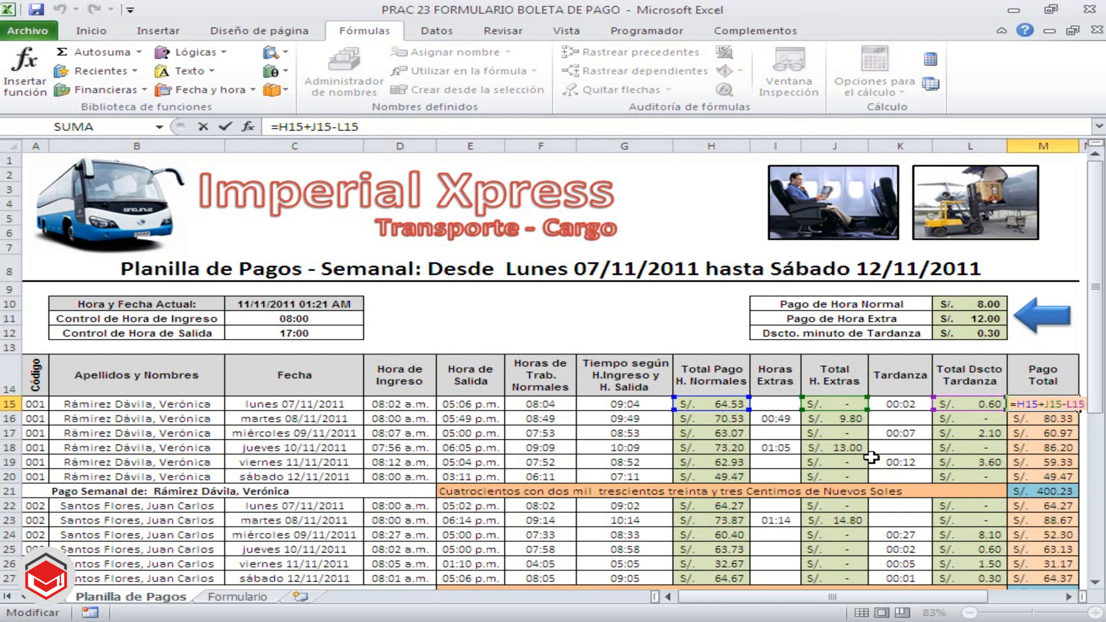
{"action": "key", "text": "Escape"}
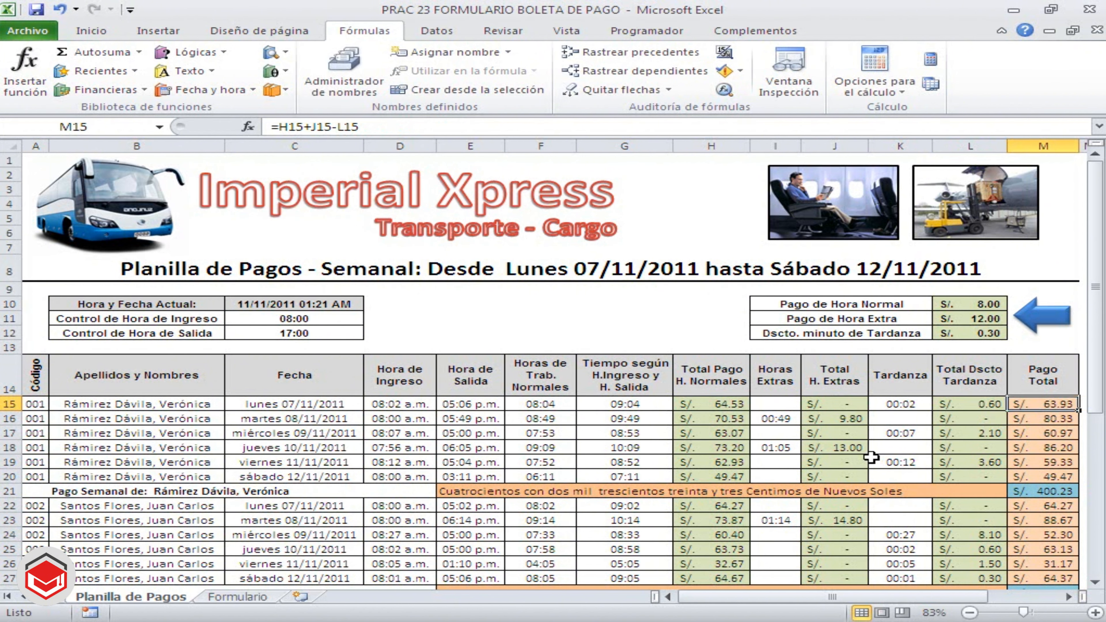
{"action": "left_click", "coordinate": [543, 318]}
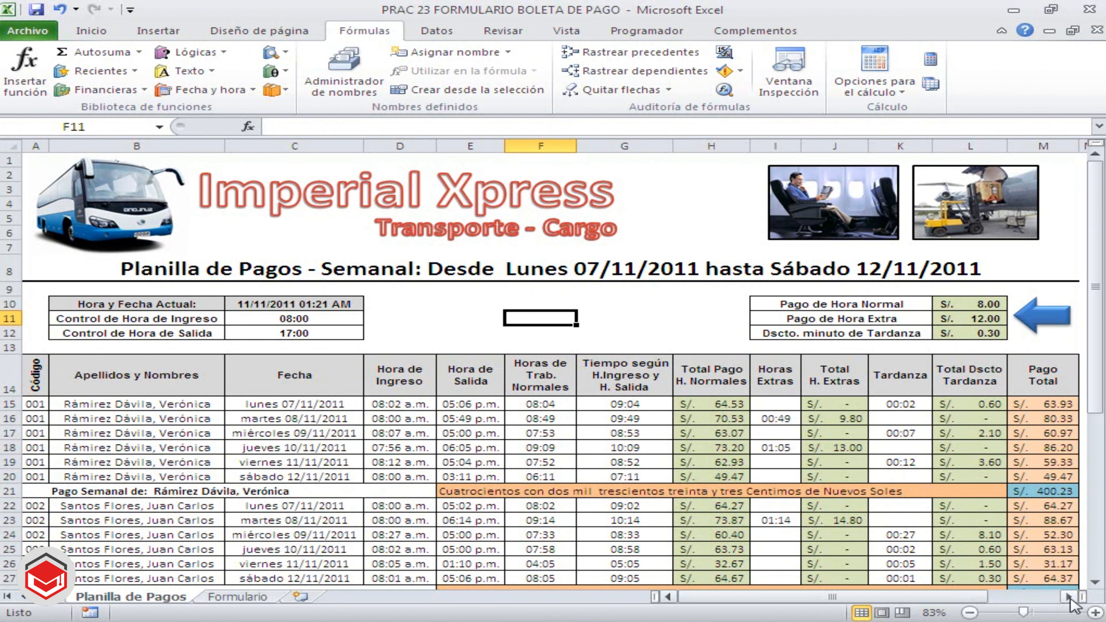
{"action": "left_click", "coordinate": [217, 598]}
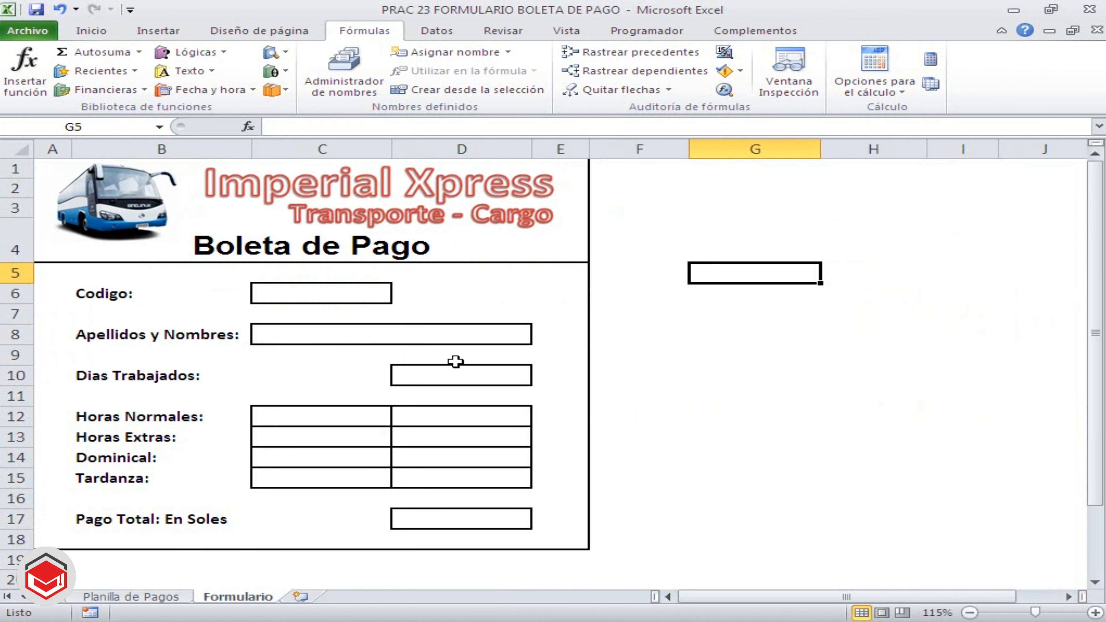
{"action": "left_click", "coordinate": [770, 416]}
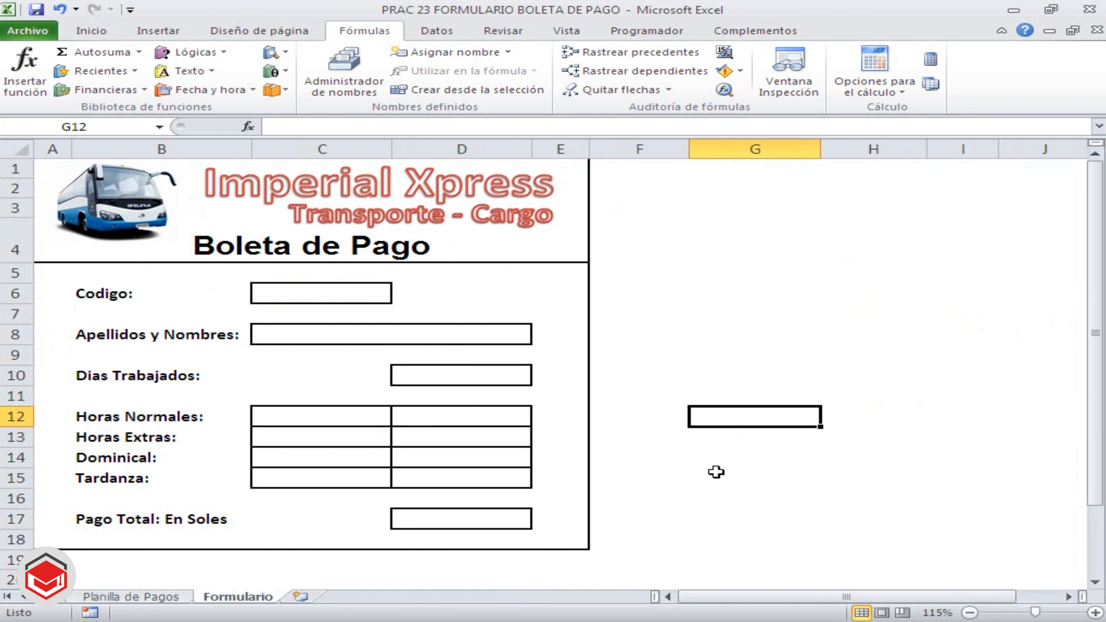
{"action": "left_click", "coordinate": [165, 596]}
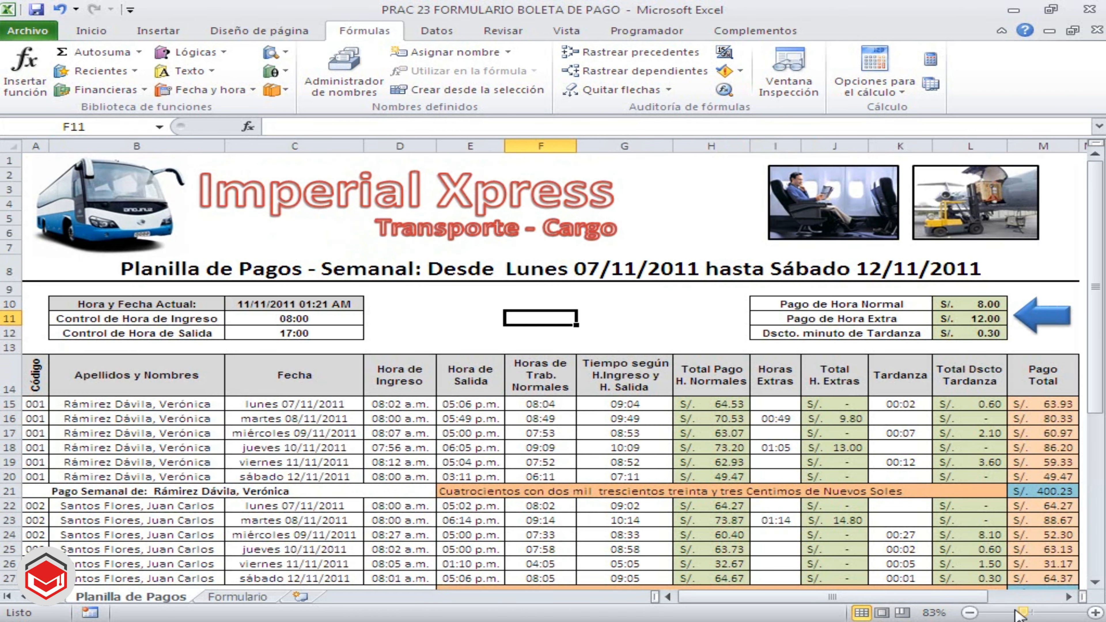
Name the code and worker table in O2:P7 of the Planilla de Pagos sheet TRABAJADOR
{"action": "left_click", "coordinate": [1069, 597]}
{"action": "left_click", "coordinate": [1069, 596]}
{"action": "left_click", "coordinate": [1069, 597]}
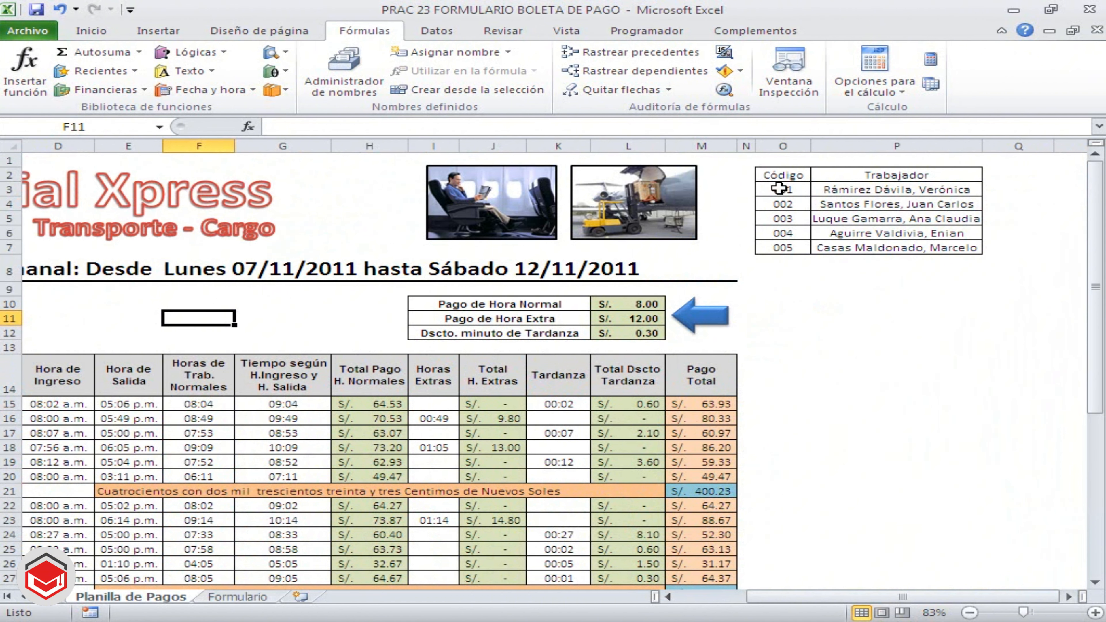
{"action": "left_click", "coordinate": [779, 174]}
{"action": "left_click_drag", "start_coordinate": [778, 174], "coordinate": [905, 249]}
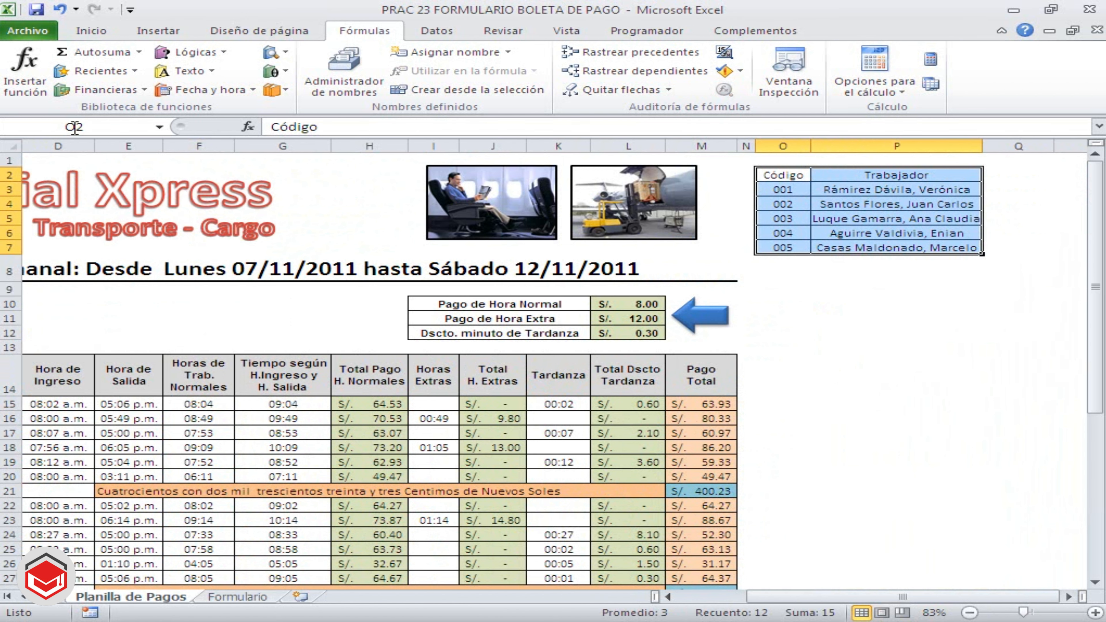
{"action": "left_click", "coordinate": [104, 127]}
{"action": "type", "text": "TRABAJADOR"}
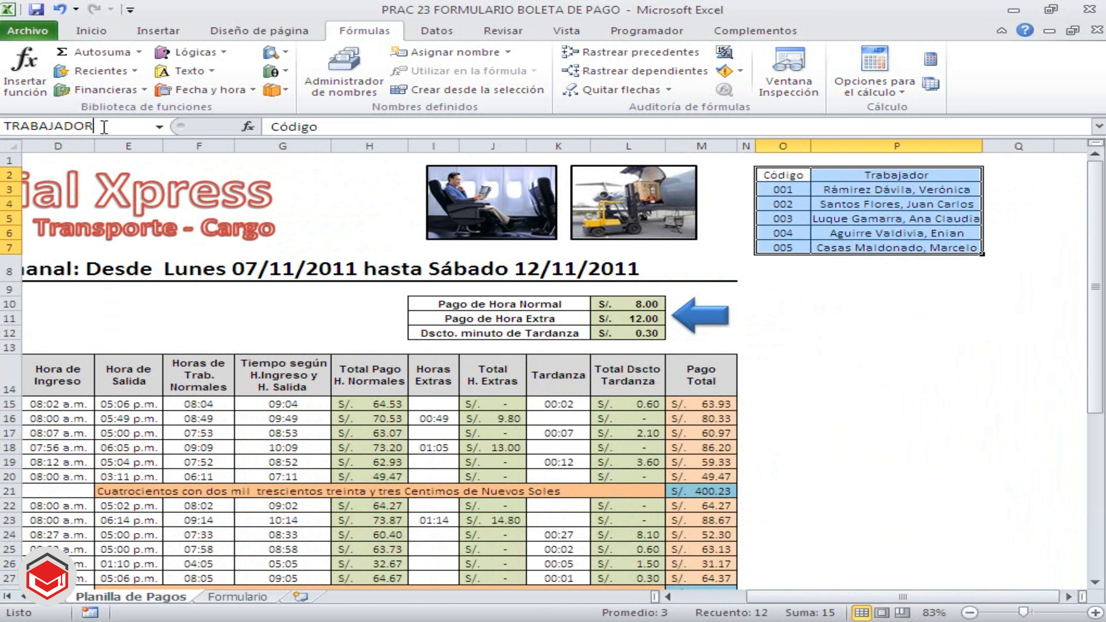
{"action": "key", "text": "Return"}
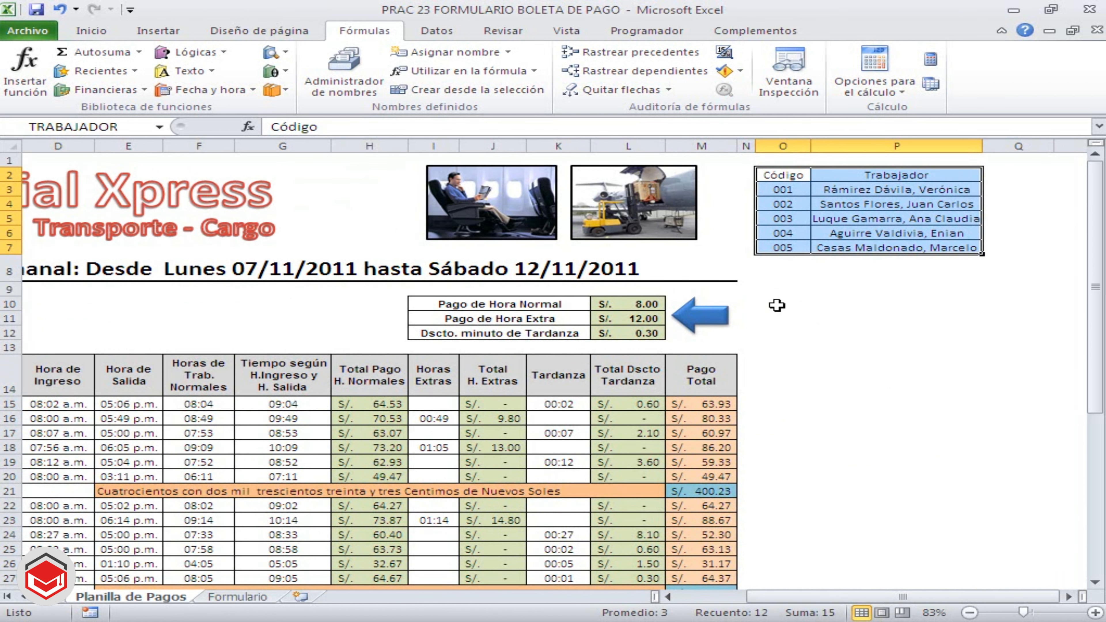
{"action": "left_click", "coordinate": [777, 304]}
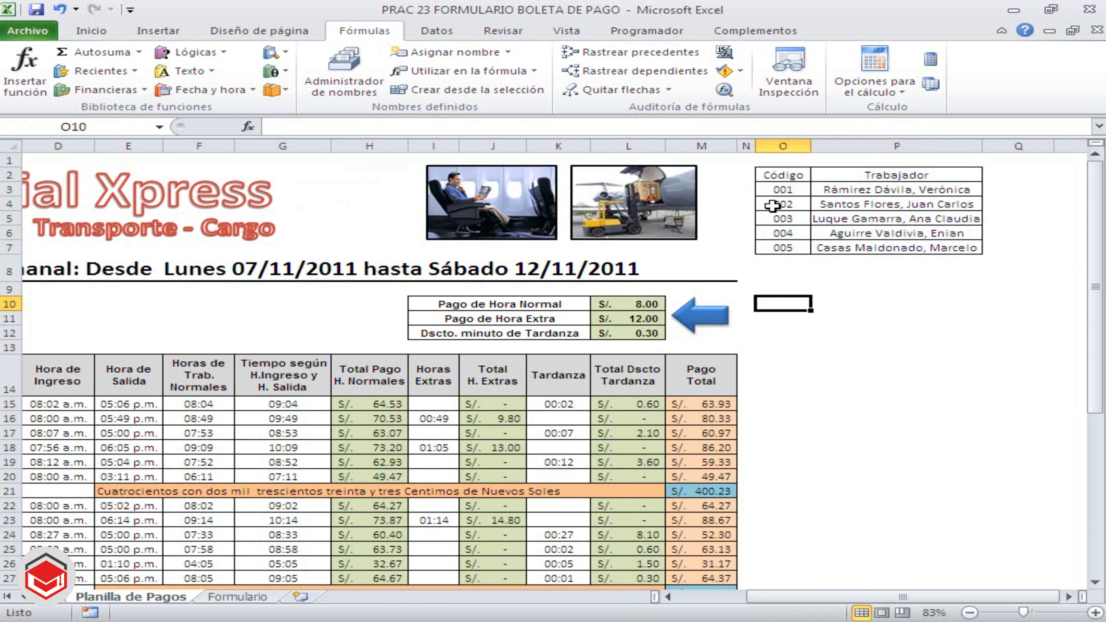
Review the worker codes in column O and their matching names in column P of the TRABAJADOR table
{"action": "left_click", "coordinate": [773, 194]}
{"action": "left_click", "coordinate": [861, 190]}
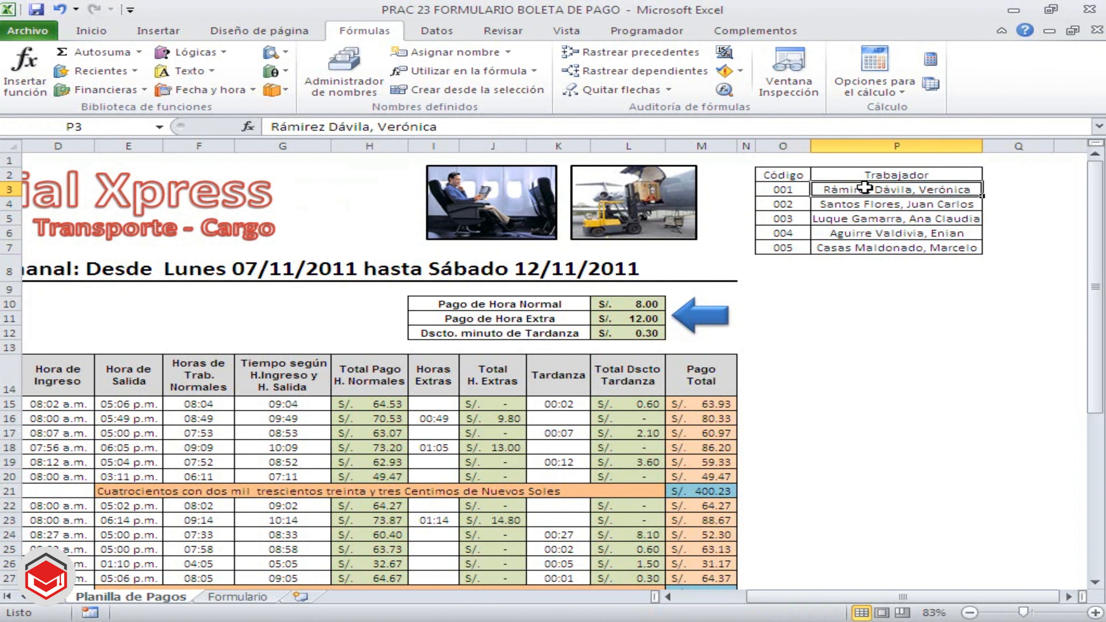
{"action": "left_click", "coordinate": [793, 194]}
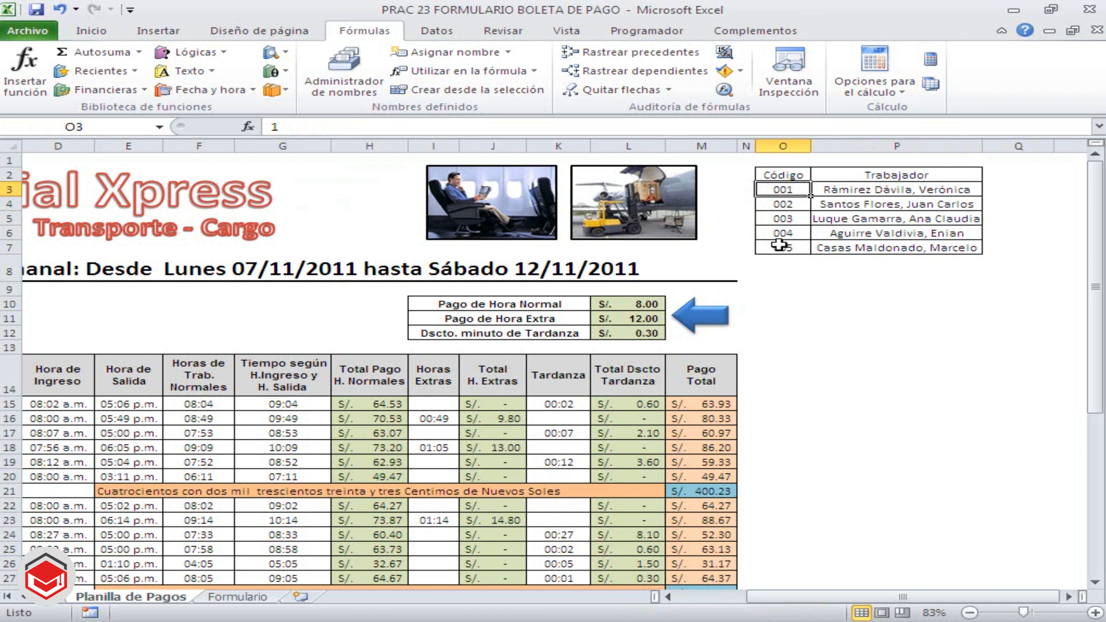
{"action": "left_click", "coordinate": [781, 204]}
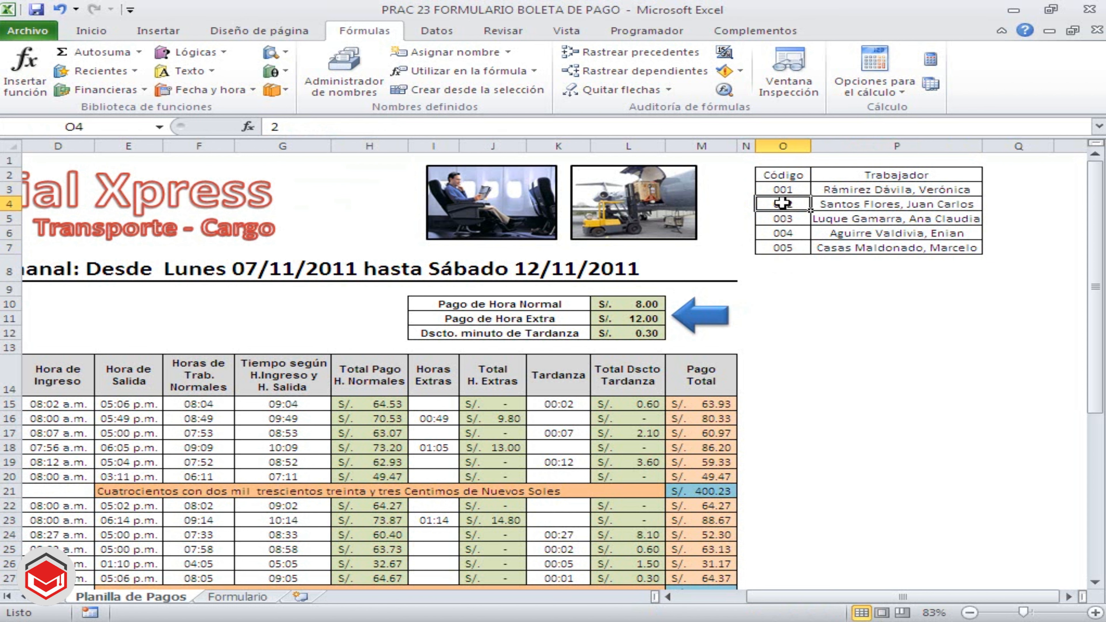
{"action": "left_click", "coordinate": [786, 250]}
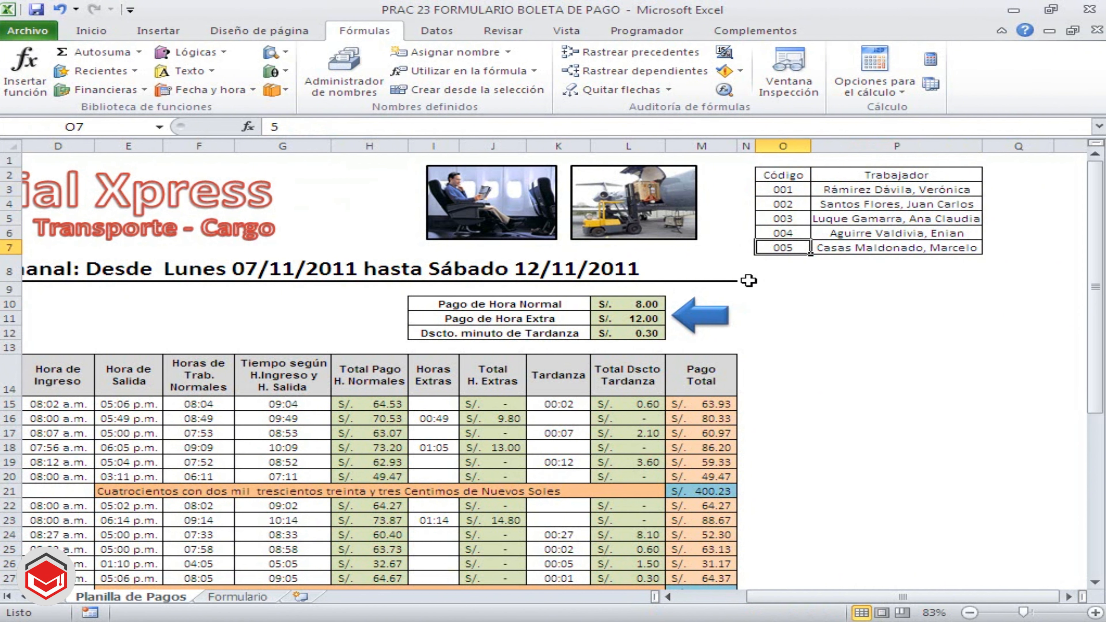
{"action": "left_click", "coordinate": [830, 281]}
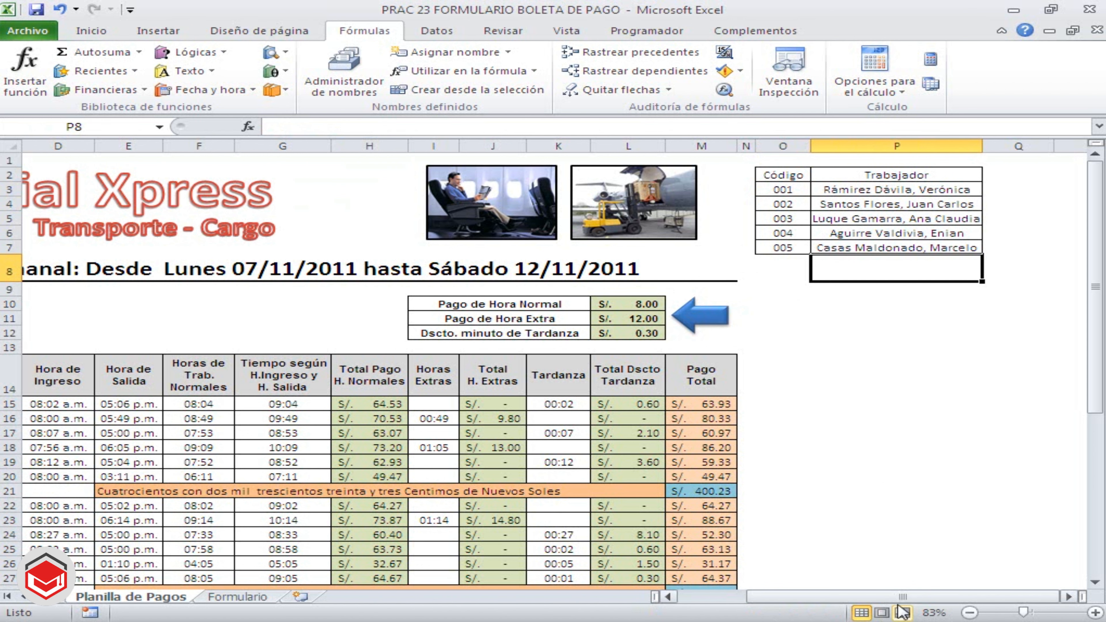
Name the weekly payroll data in A15:M48 of the Planilla de Pagos sheet PLANILLA
{"action": "left_click_drag", "start_coordinate": [900, 603], "coordinate": [731, 603]}
{"action": "left_click", "coordinate": [450, 435]}
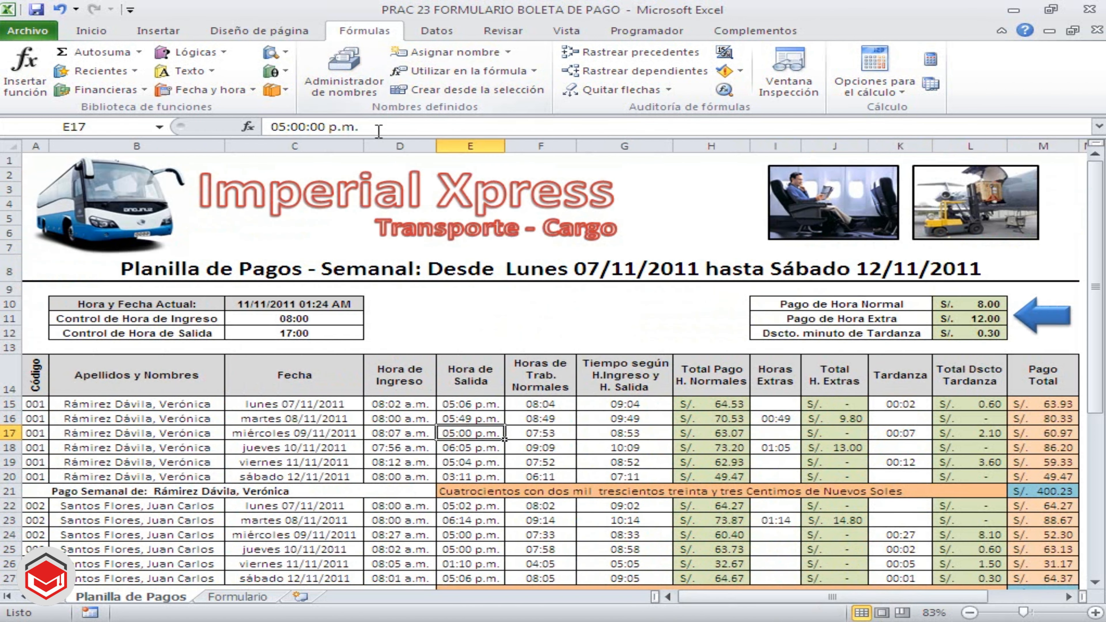
{"action": "scroll", "coordinate": [456, 385], "scroll_direction": "down", "scroll_amount": 3}
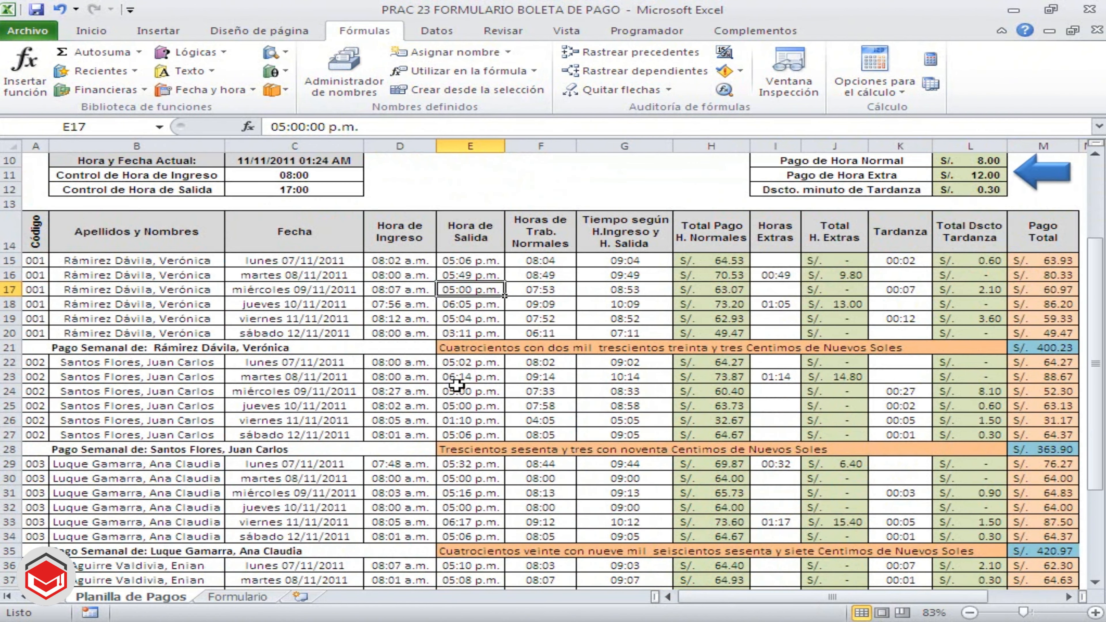
{"action": "left_click", "coordinate": [36, 261]}
{"action": "left_click_drag", "start_coordinate": [36, 260], "coordinate": [1045, 552]}
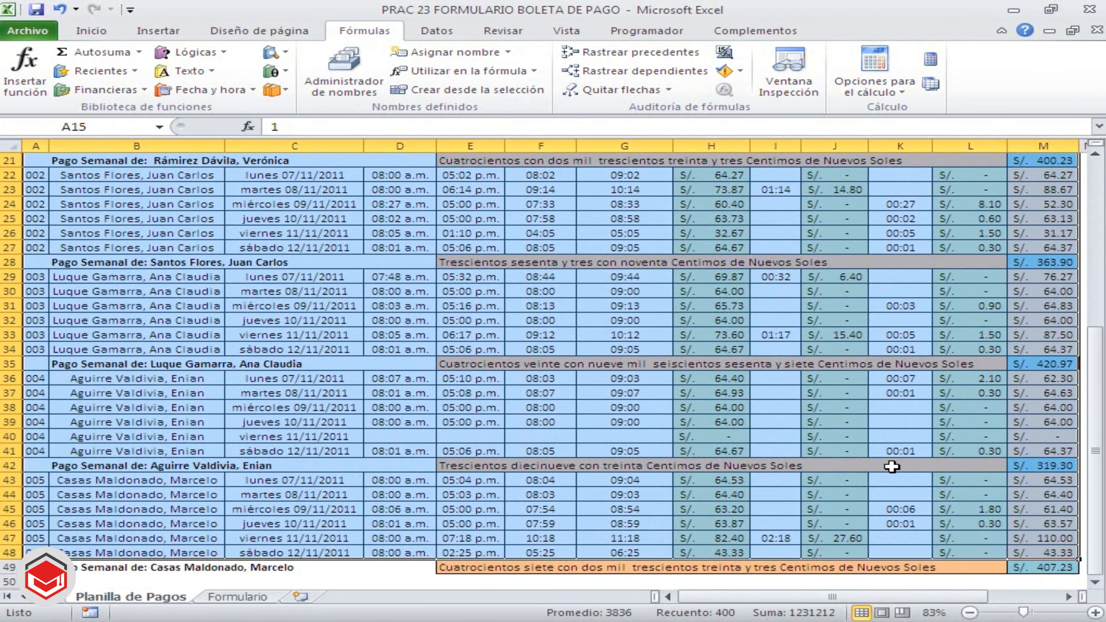
{"action": "left_click", "coordinate": [123, 123]}
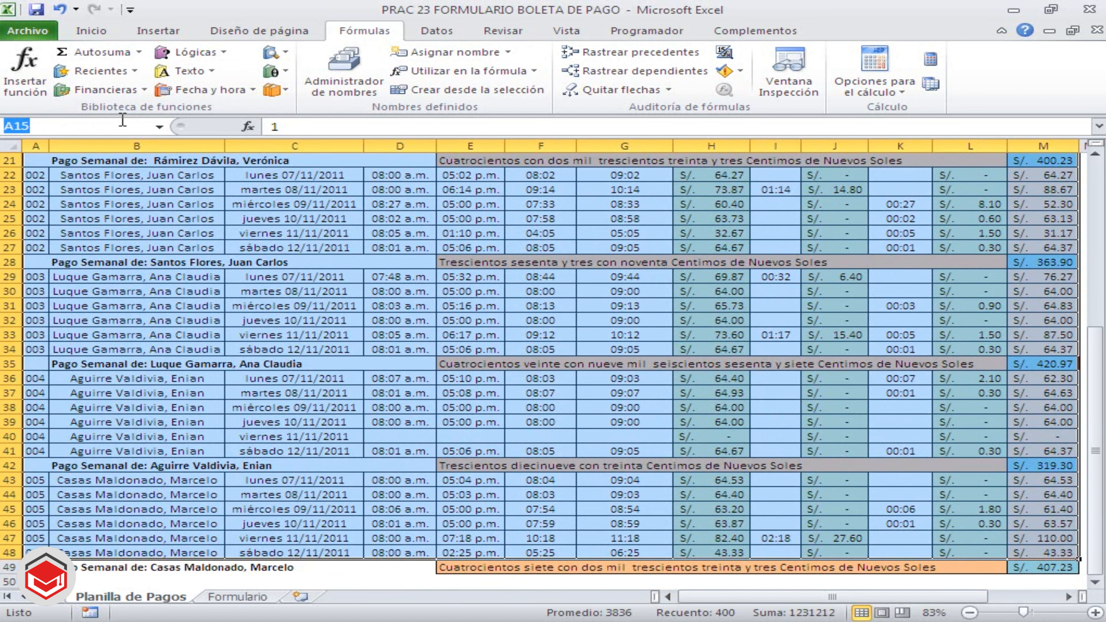
{"action": "type", "text": "PLANILLA"}
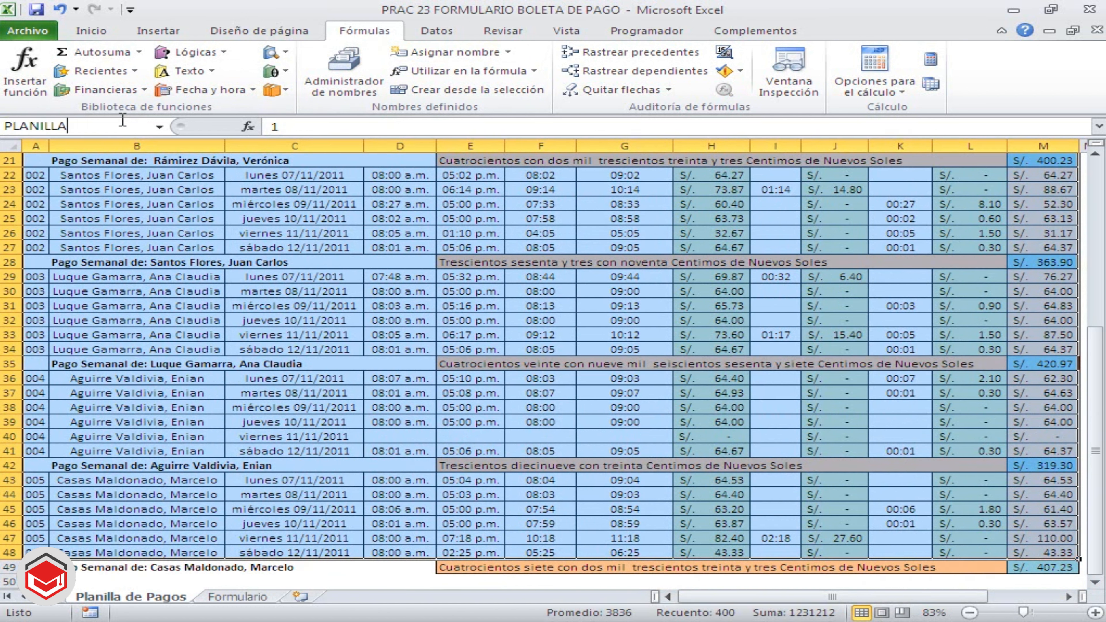
{"action": "key", "text": "Return"}
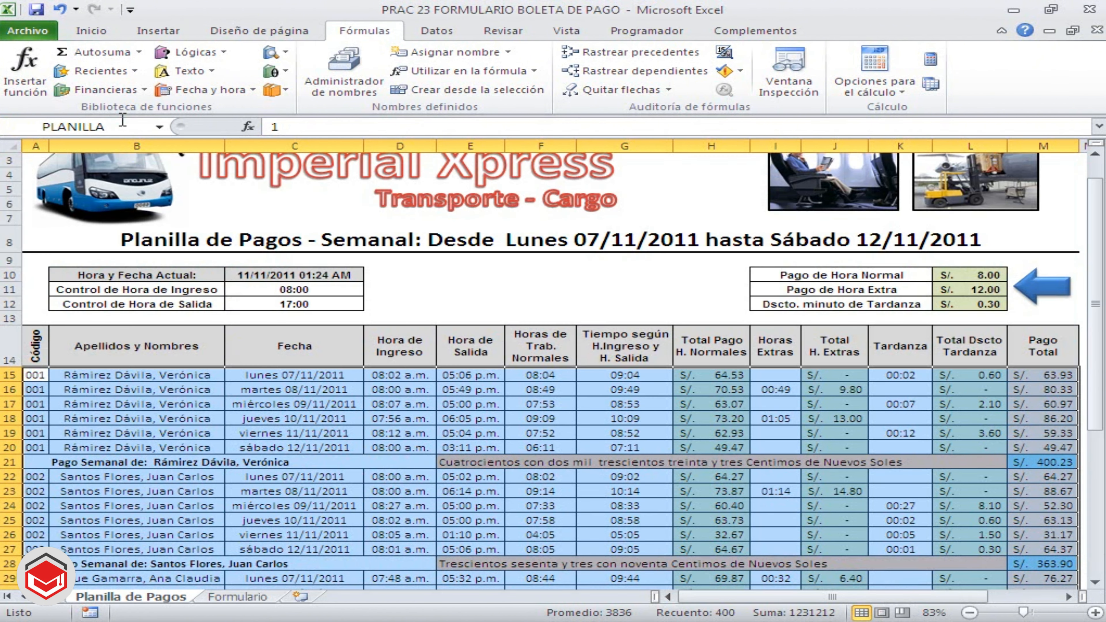
{"action": "left_click", "coordinate": [348, 402]}
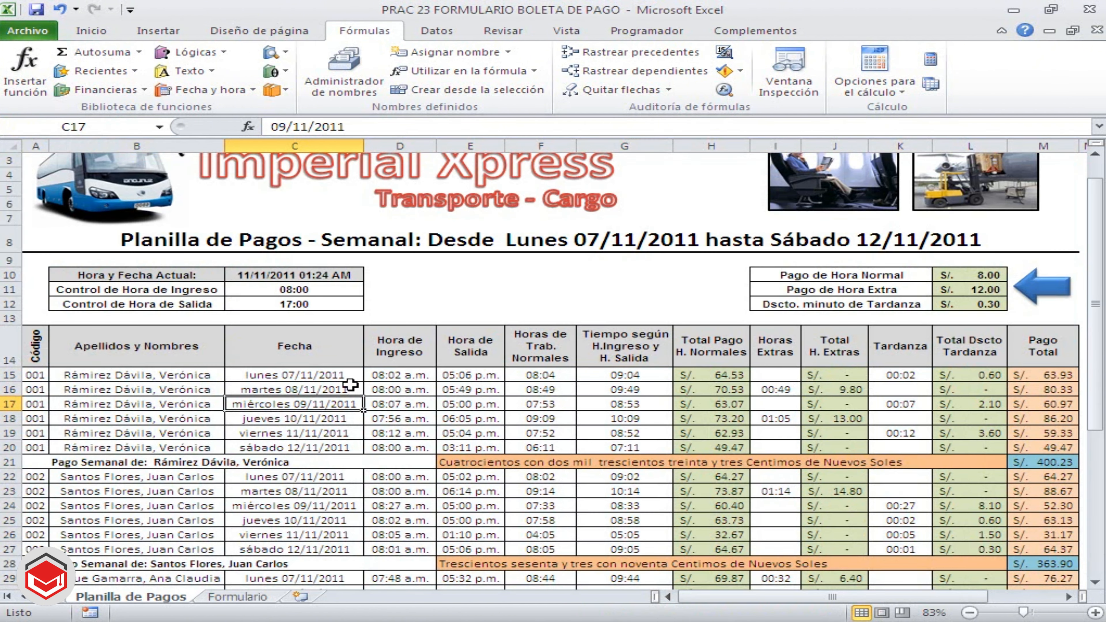
Collapse the ribbon to show more rows of the payroll sheet
{"action": "scroll", "coordinate": [350, 384], "scroll_direction": "down", "scroll_amount": 1}
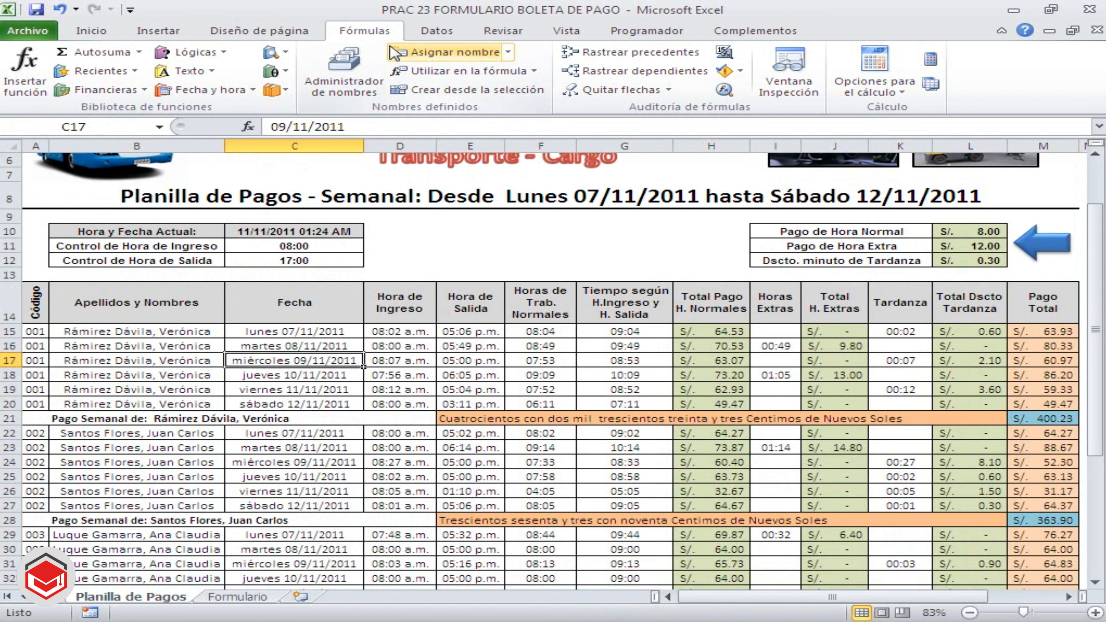
{"action": "double_click", "coordinate": [373, 29]}
{"action": "left_click", "coordinate": [374, 29]}
{"action": "left_click", "coordinate": [373, 29]}
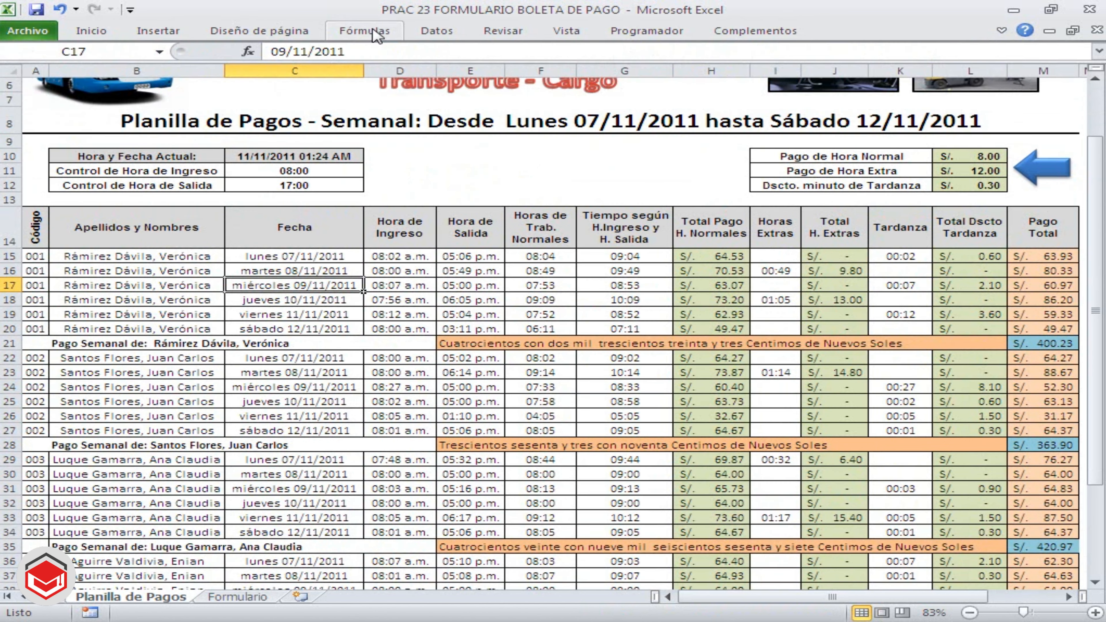
Name the worker code column of the payroll table, A15:A48, CODIGO
{"action": "left_click", "coordinate": [1095, 583]}
{"action": "left_click", "coordinate": [1094, 583]}
{"action": "left_click", "coordinate": [1095, 583]}
{"action": "left_click", "coordinate": [1095, 583]}
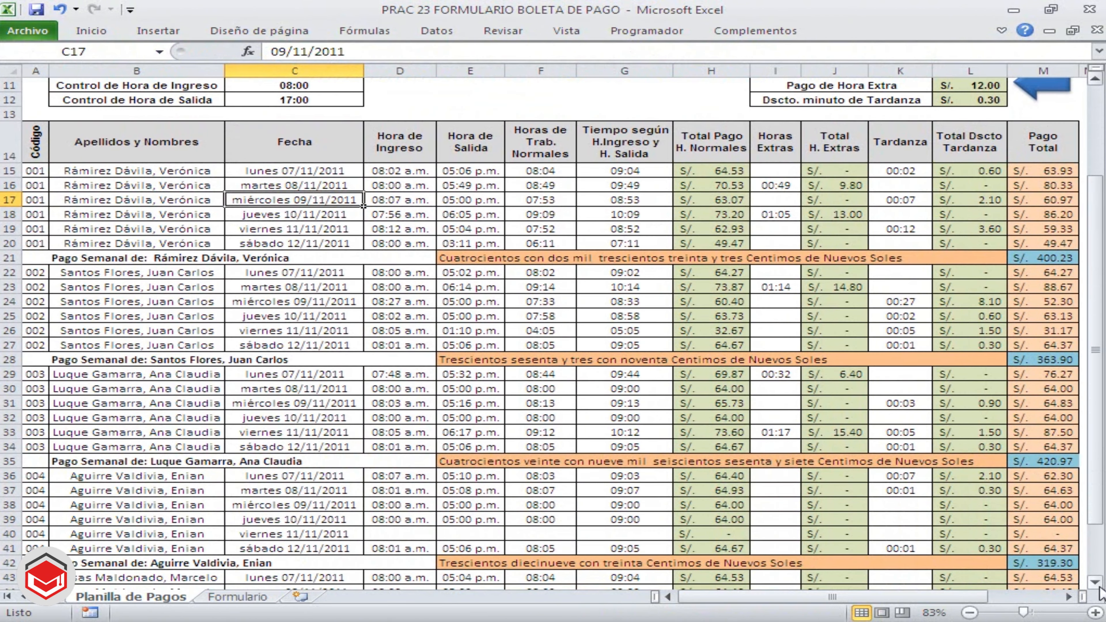
{"action": "left_click", "coordinate": [1096, 583]}
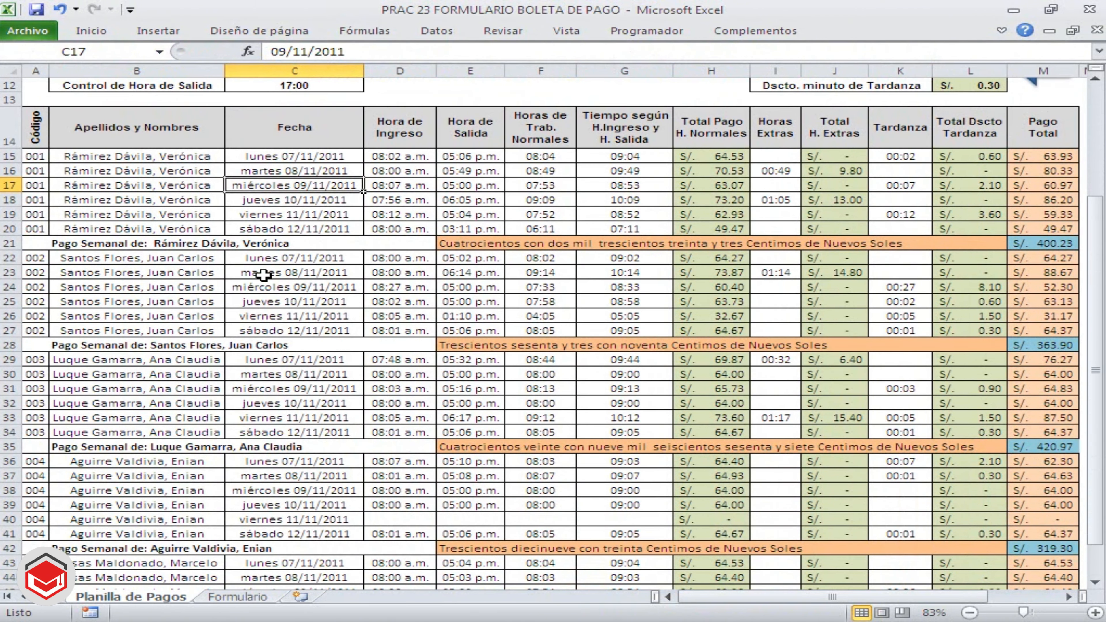
{"action": "left_click", "coordinate": [1095, 584]}
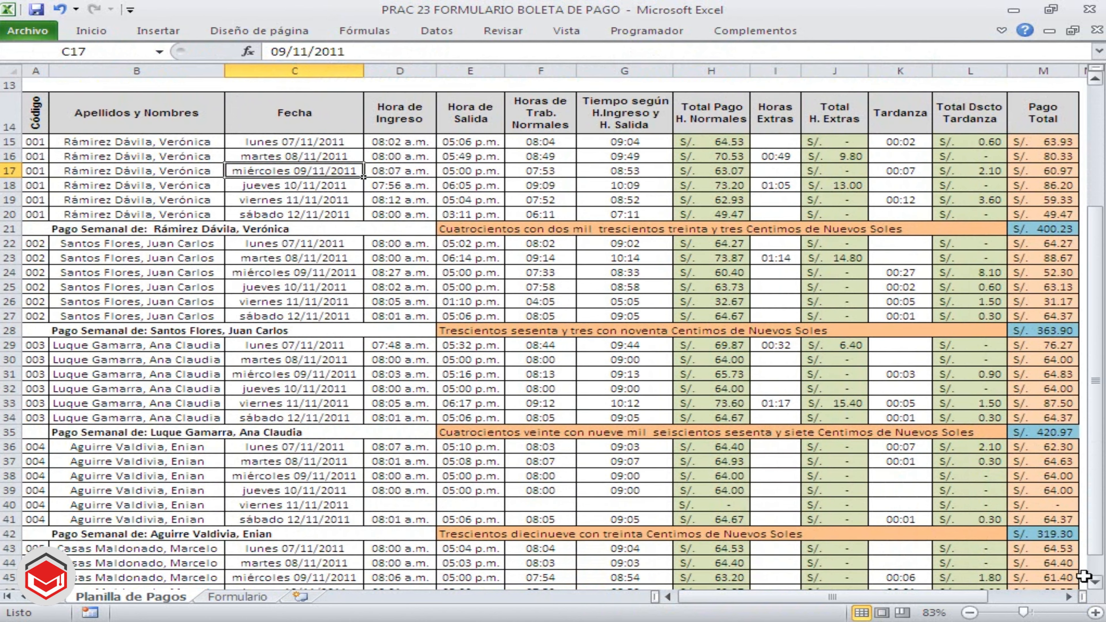
{"action": "left_click", "coordinate": [35, 141]}
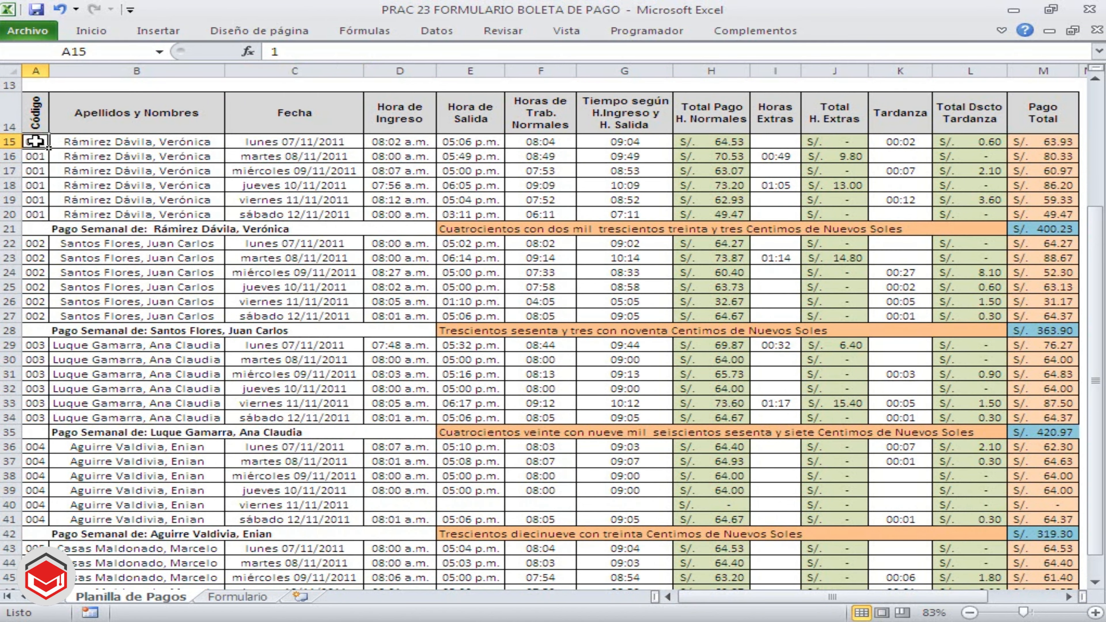
{"action": "left_click_drag", "start_coordinate": [35, 143], "coordinate": [26, 550]}
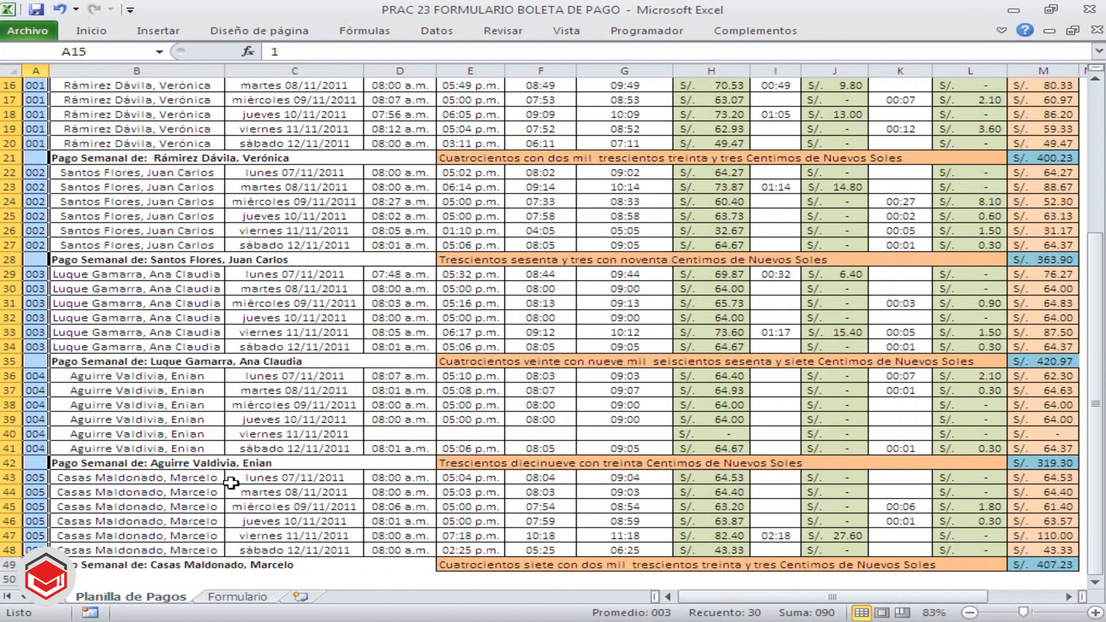
{"action": "scroll", "coordinate": [230, 480], "scroll_direction": "up", "scroll_amount": 1}
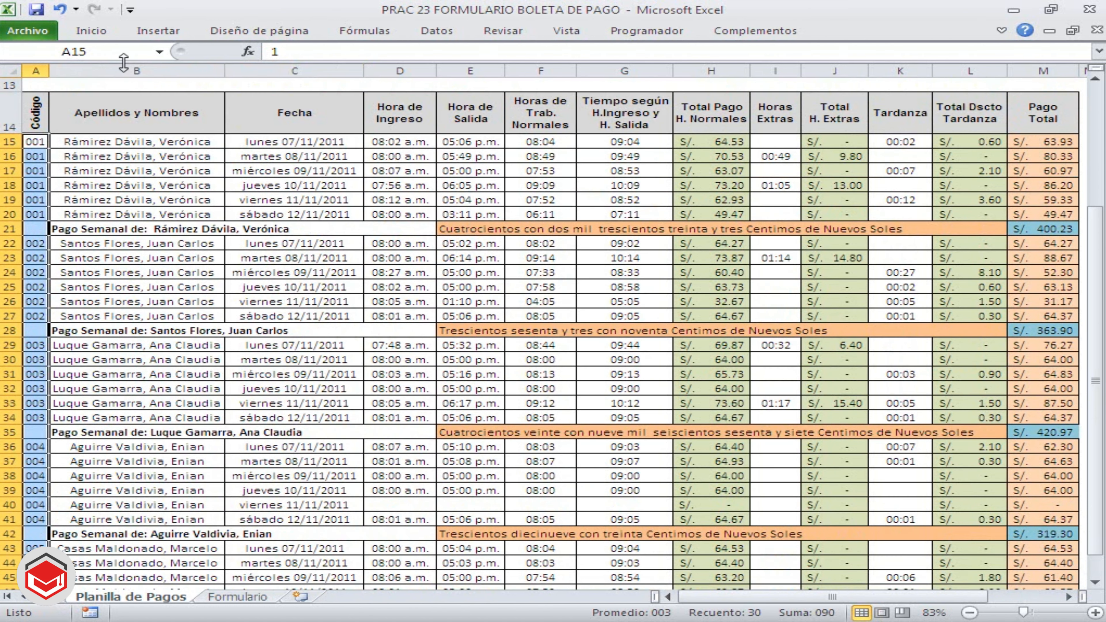
{"action": "left_click", "coordinate": [110, 53]}
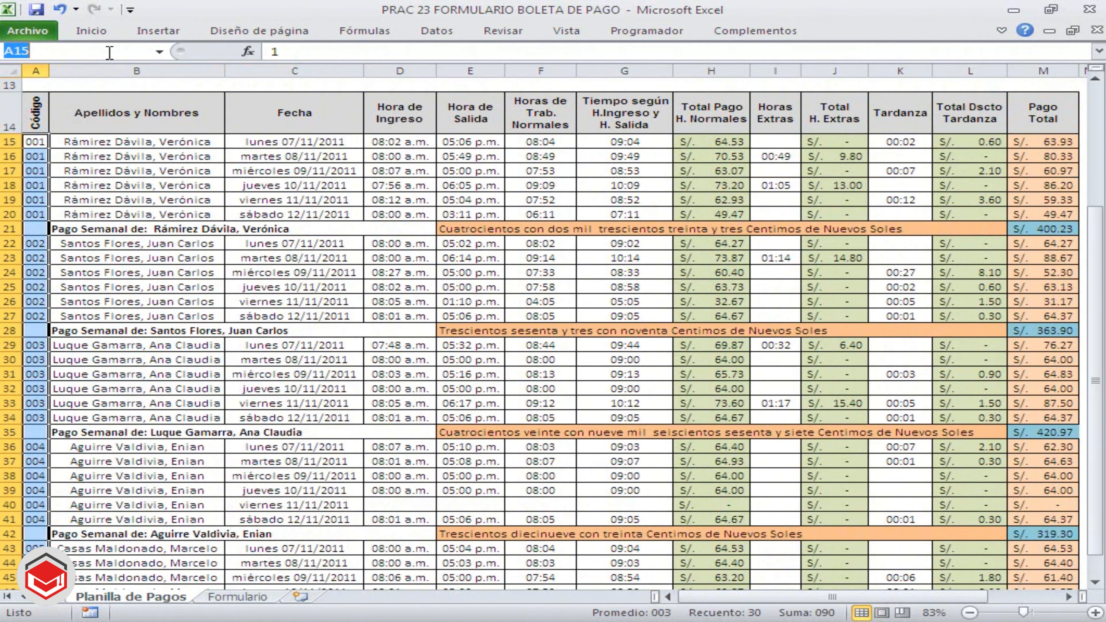
{"action": "type", "text": "CODIGO"}
{"action": "key", "text": "Return"}
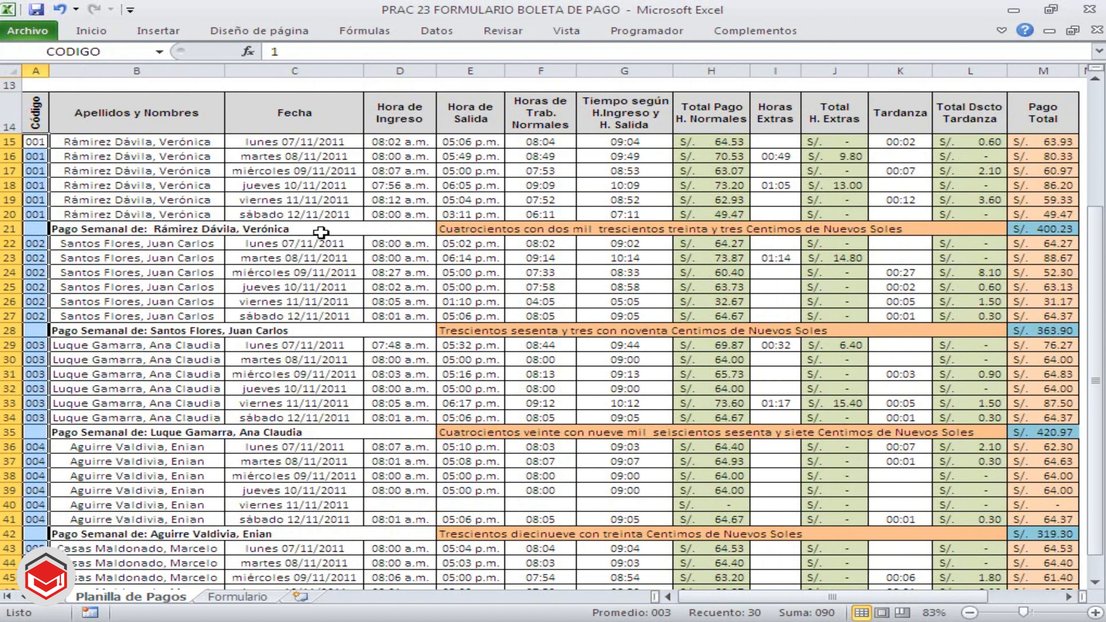
Name the Hora de Ingreso column of the payroll table, D15:D48, INGRESO
{"action": "scroll", "coordinate": [297, 192], "scroll_direction": "down", "scroll_amount": 3}
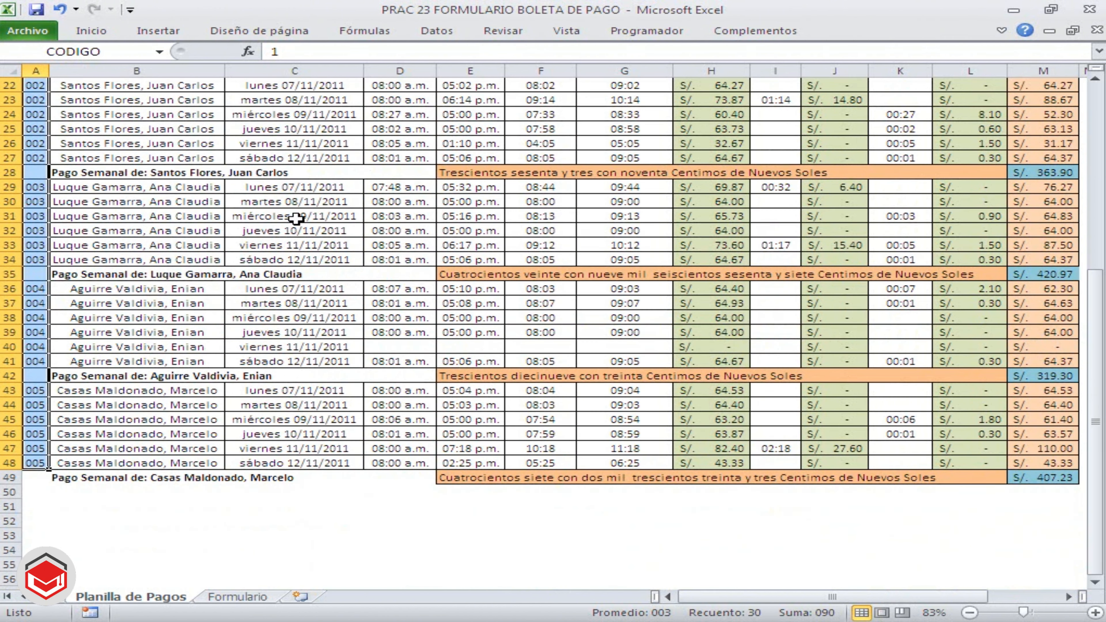
{"action": "scroll", "coordinate": [296, 218], "scroll_direction": "up", "scroll_amount": 4}
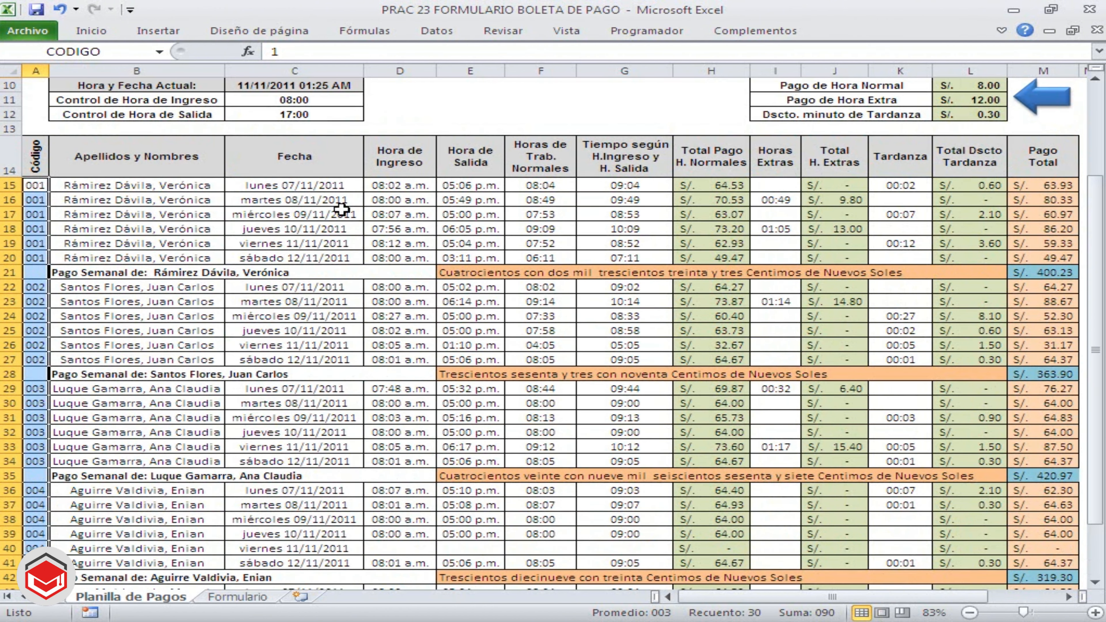
{"action": "scroll", "coordinate": [342, 209], "scroll_direction": "down", "scroll_amount": 1}
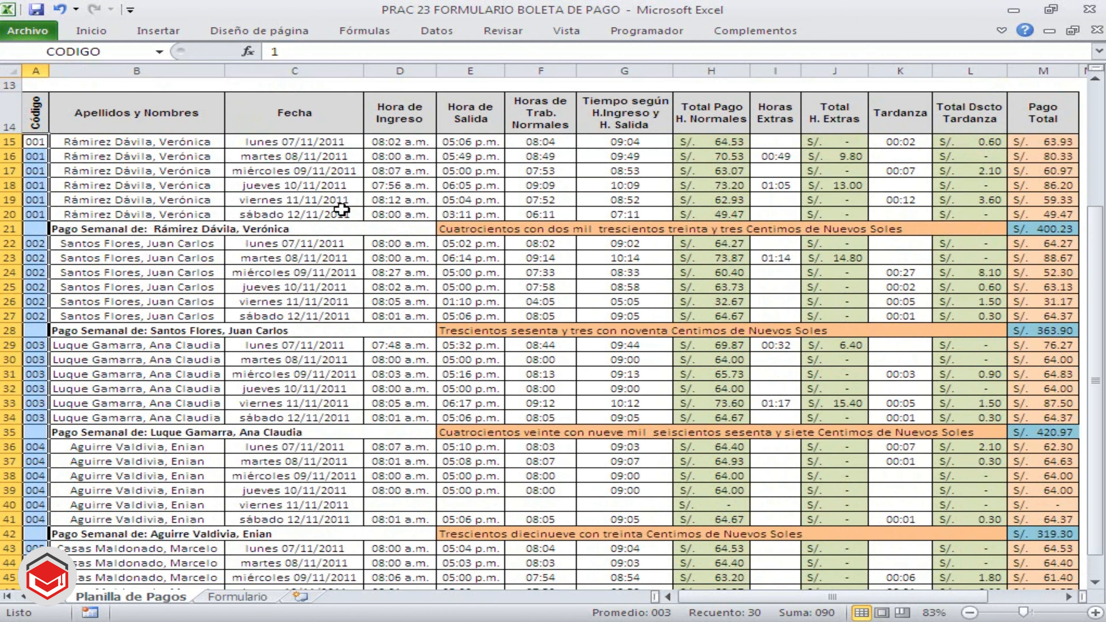
{"action": "left_click", "coordinate": [394, 144]}
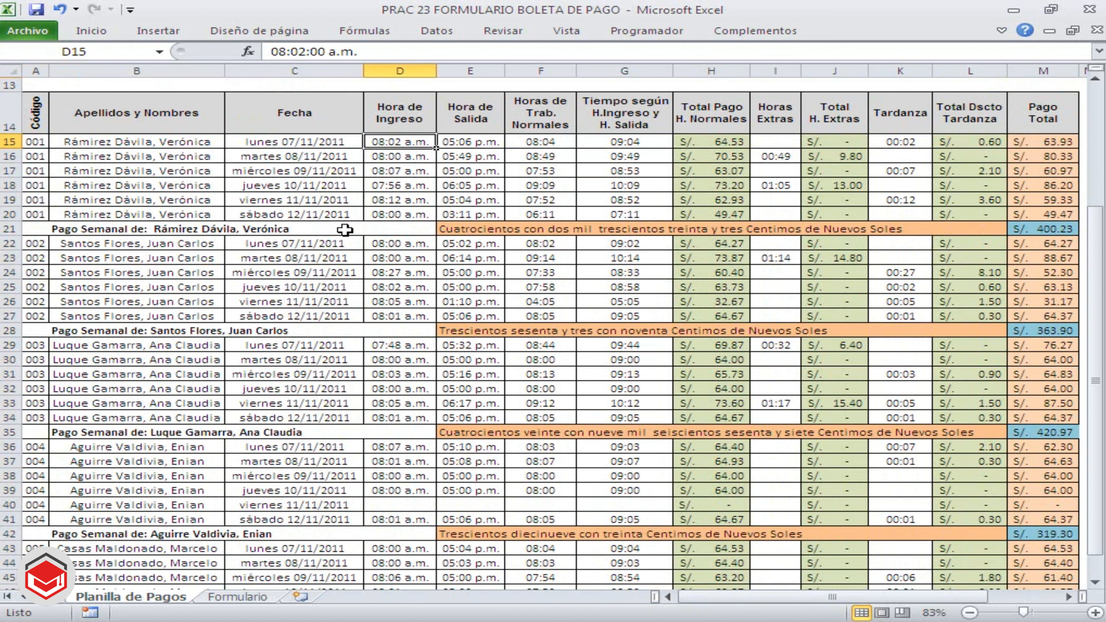
{"action": "left_click_drag", "start_coordinate": [400, 144], "coordinate": [420, 453]}
{"action": "scroll", "coordinate": [420, 453], "scroll_direction": "up", "scroll_amount": 2}
{"action": "scroll", "coordinate": [418, 456], "scroll_direction": "down", "scroll_amount": 1}
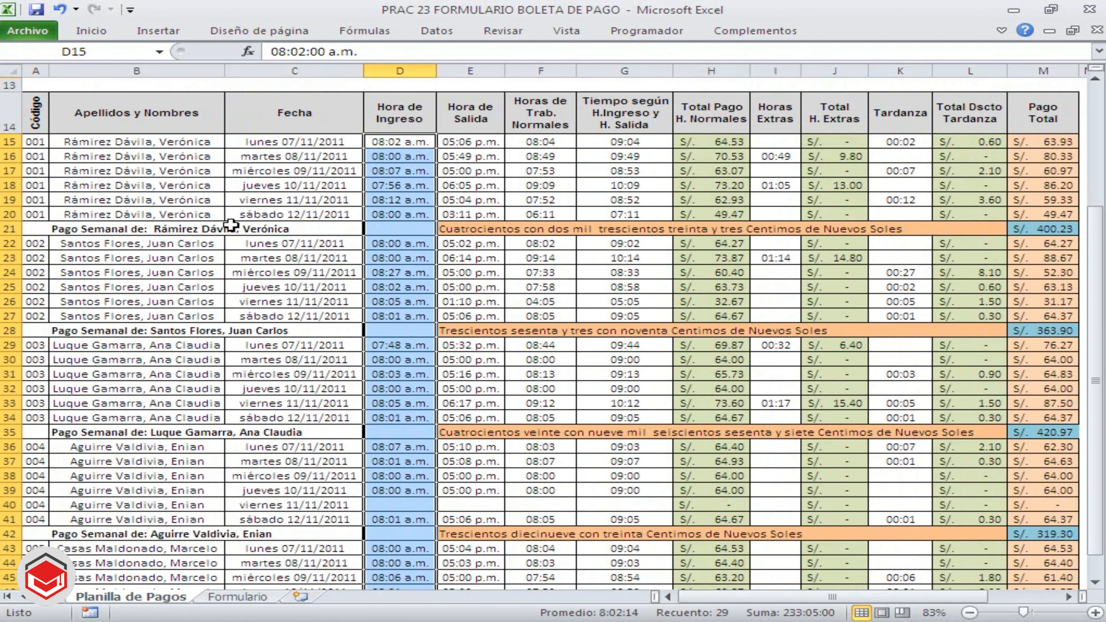
{"action": "left_click", "coordinate": [97, 53]}
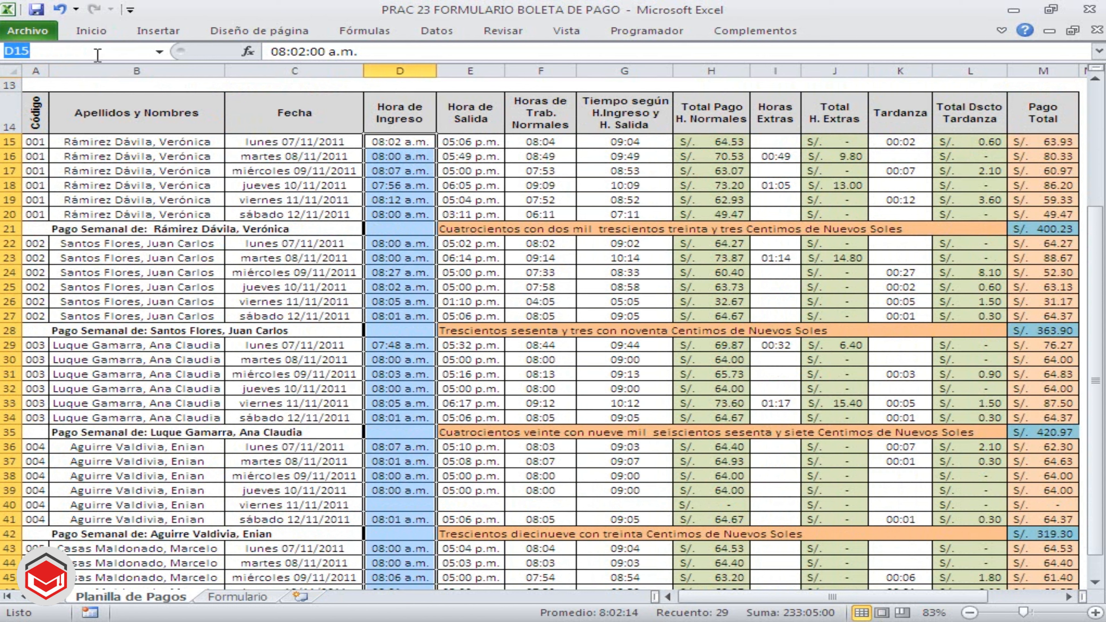
{"action": "type", "text": "INGRESO"}
{"action": "key", "text": "Return"}
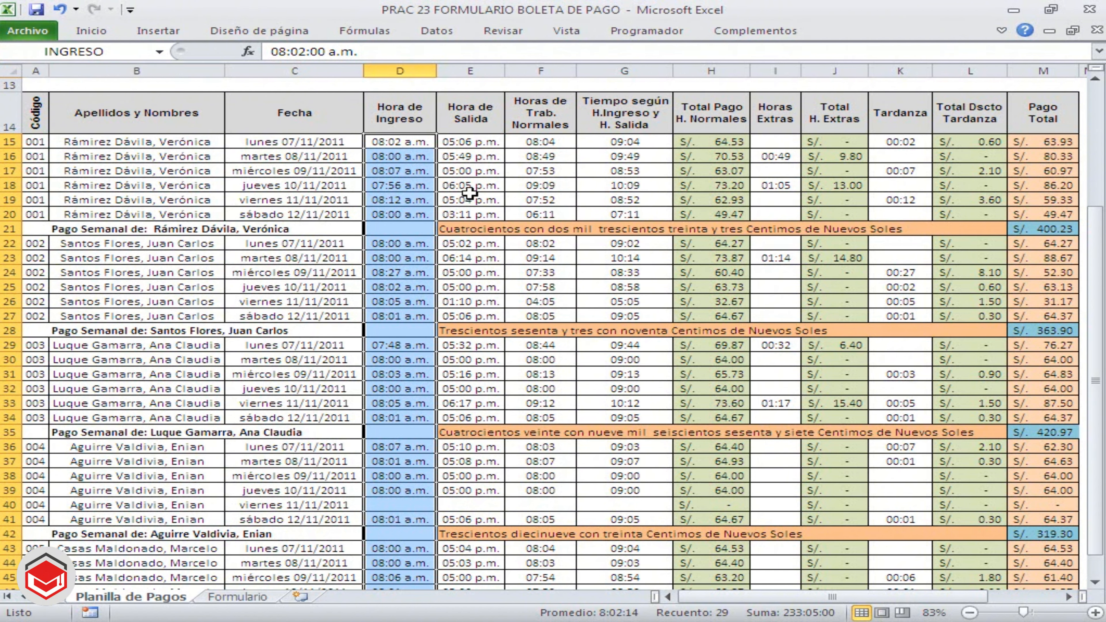
Name the Horas de Trab. Normales column, F15:F48, HORASTRAB
{"action": "left_click", "coordinate": [482, 171]}
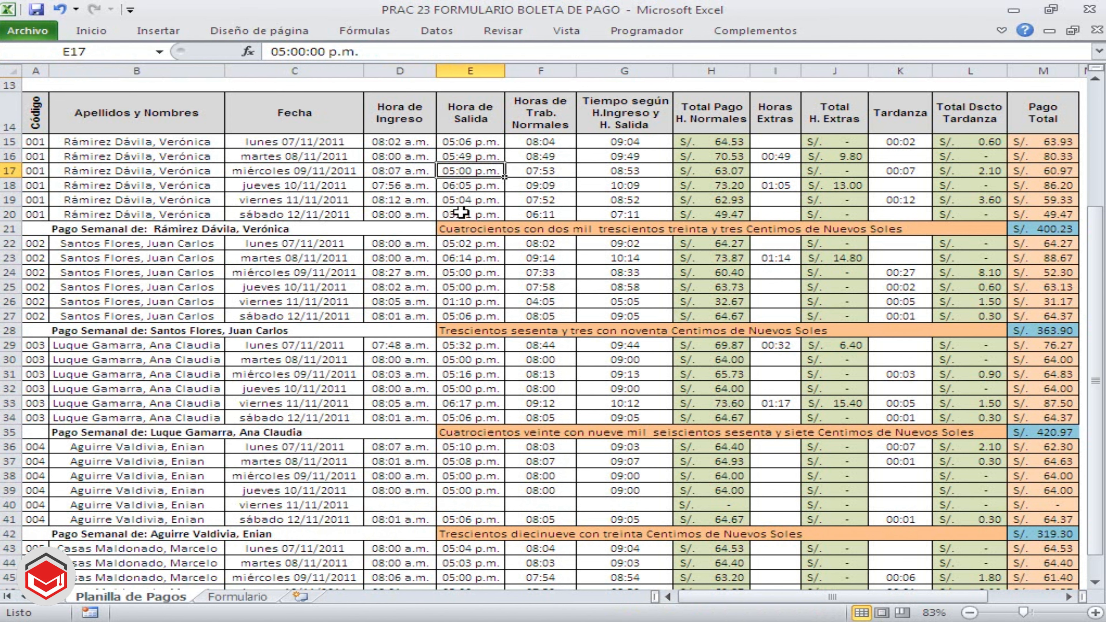
{"action": "left_click_drag", "start_coordinate": [555, 143], "coordinate": [570, 558]}
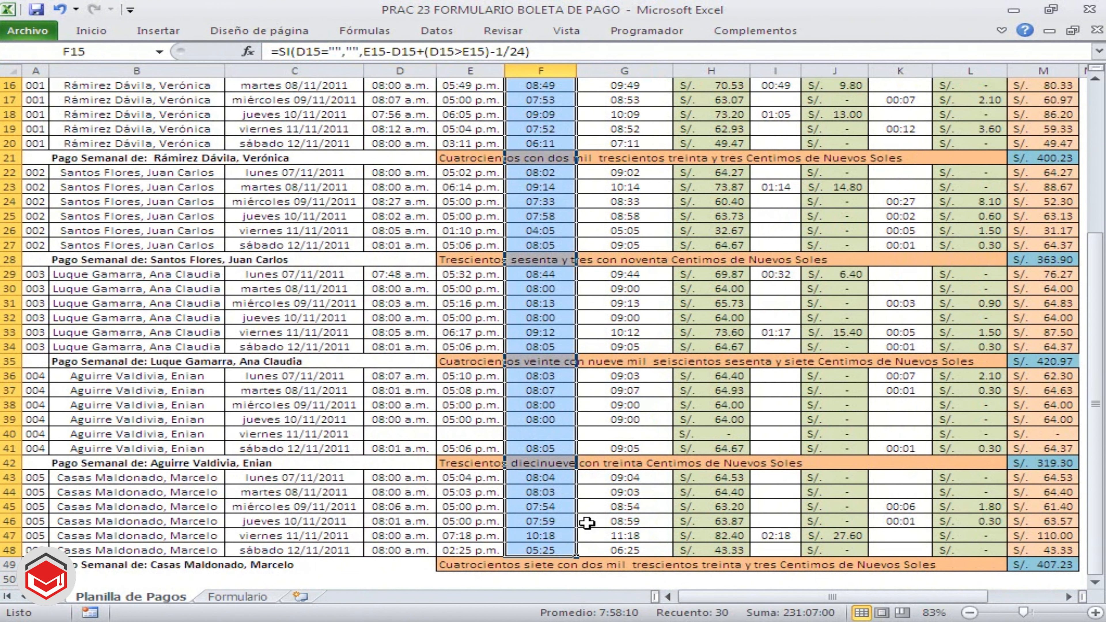
{"action": "scroll", "coordinate": [586, 523], "scroll_direction": "up", "scroll_amount": 1}
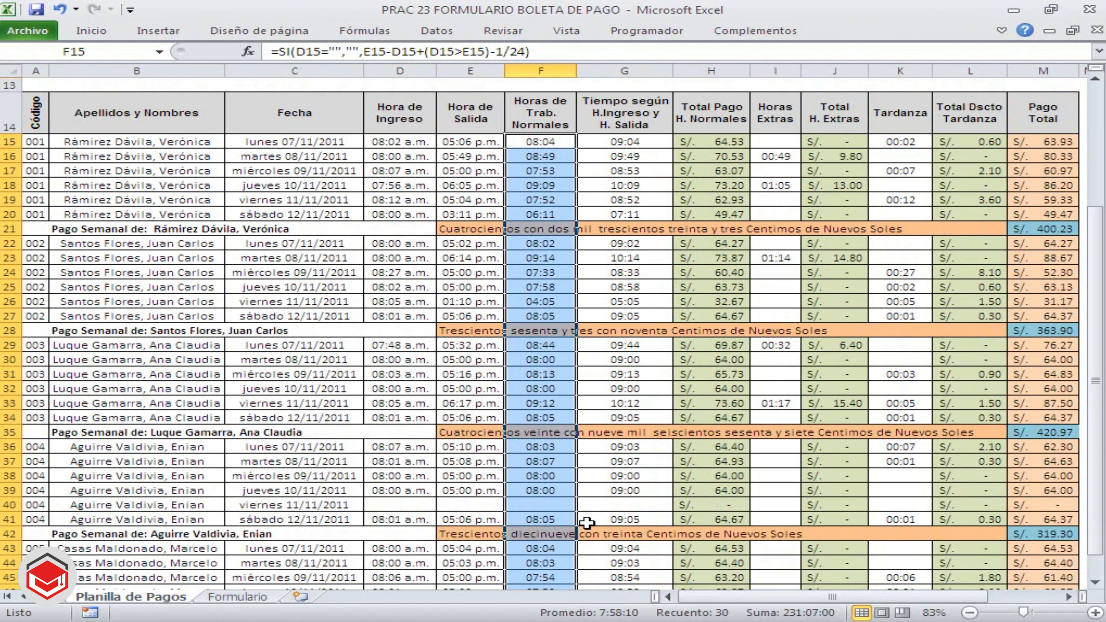
{"action": "left_click", "coordinate": [115, 56]}
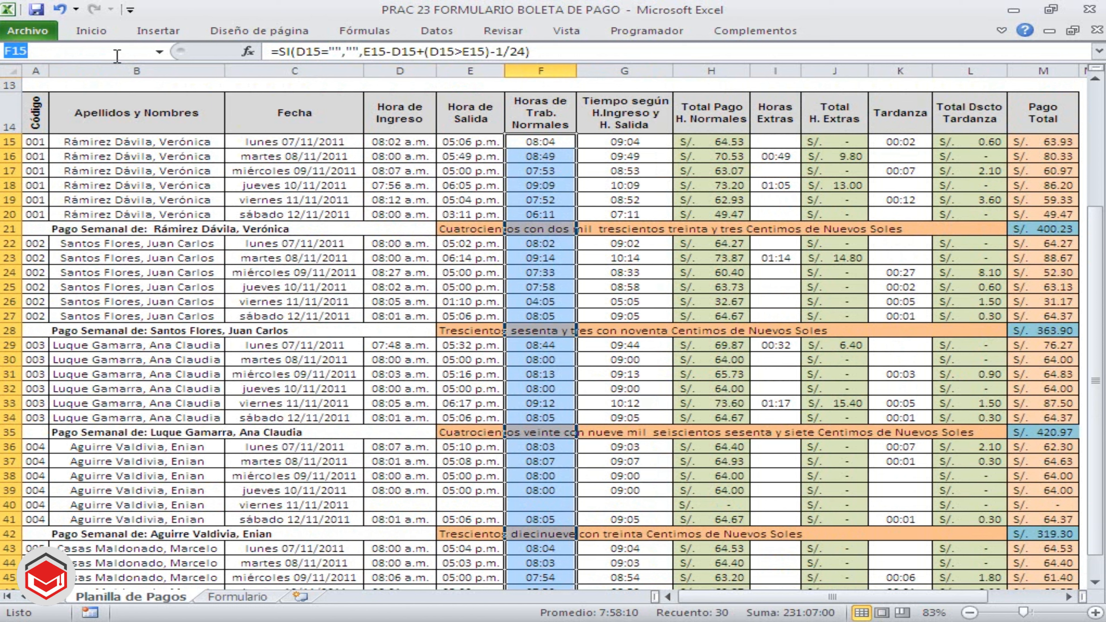
{"action": "type", "text": "HORASTRA"}
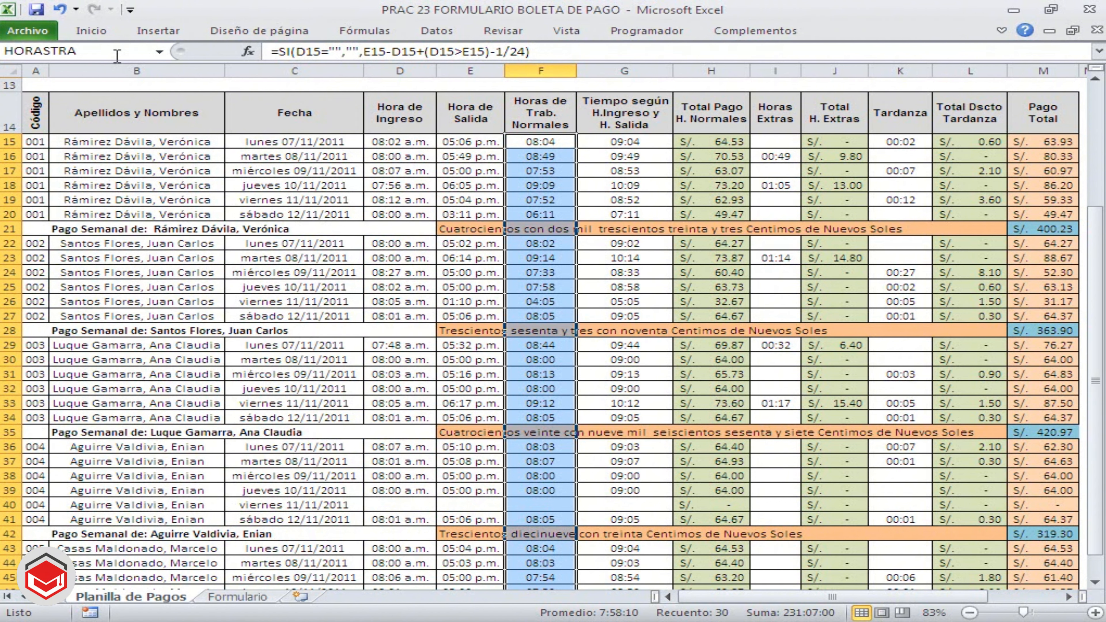
{"action": "type", "text": "B"}
{"action": "key", "text": "Return"}
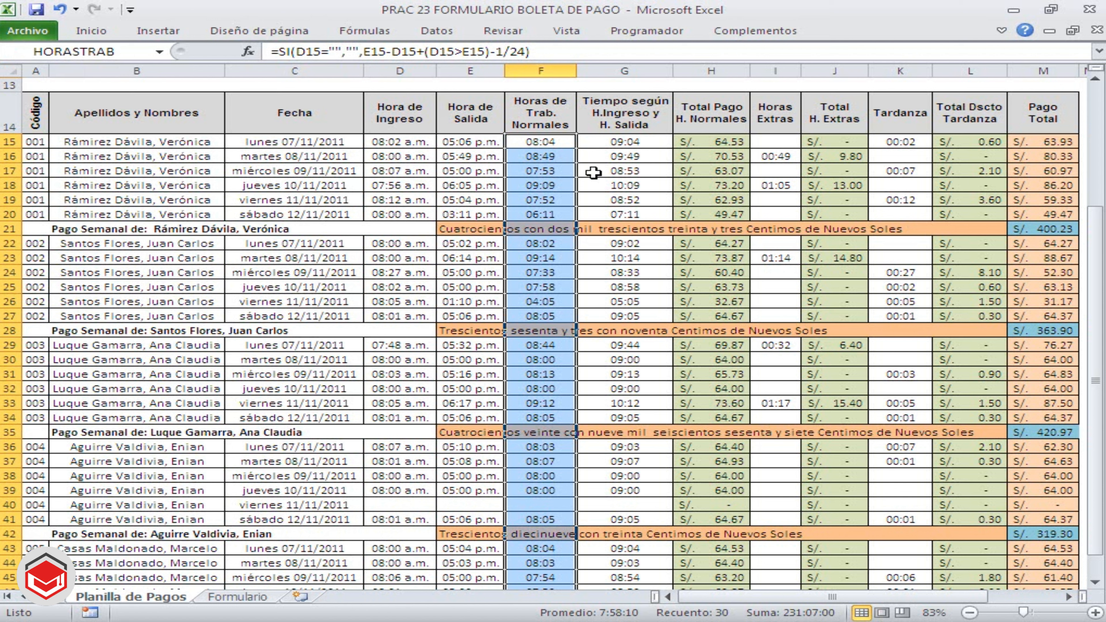
Name the Total Pago H. Normales column, H15:H48, PAGOHNORMAL
{"action": "left_click", "coordinate": [607, 210]}
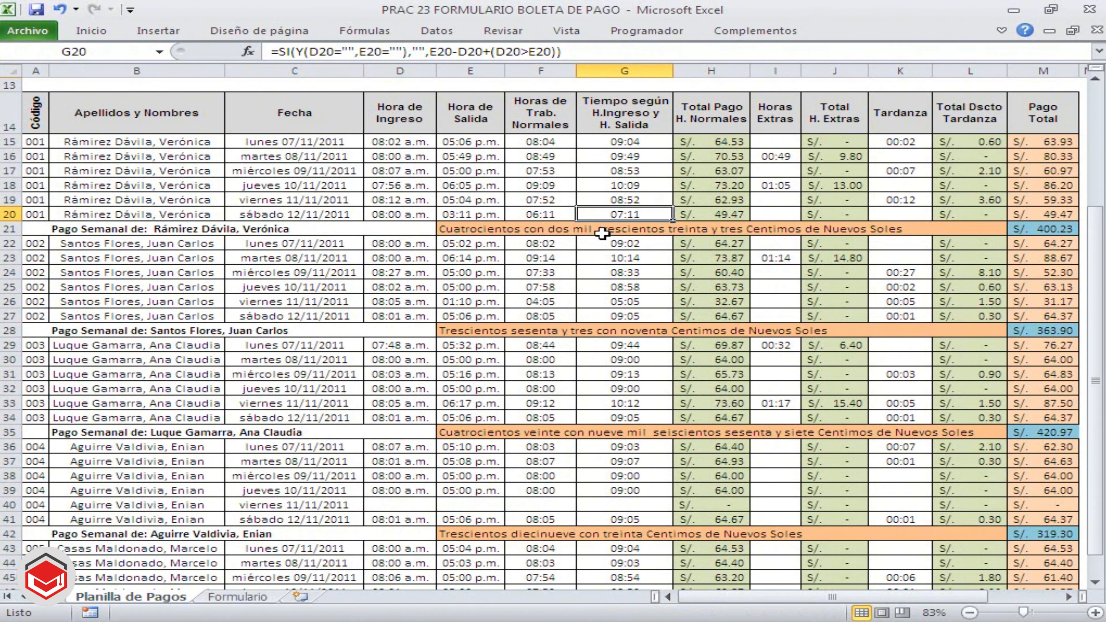
{"action": "left_click_drag", "start_coordinate": [715, 140], "coordinate": [727, 553]}
{"action": "scroll", "coordinate": [726, 525], "scroll_direction": "up", "scroll_amount": 3}
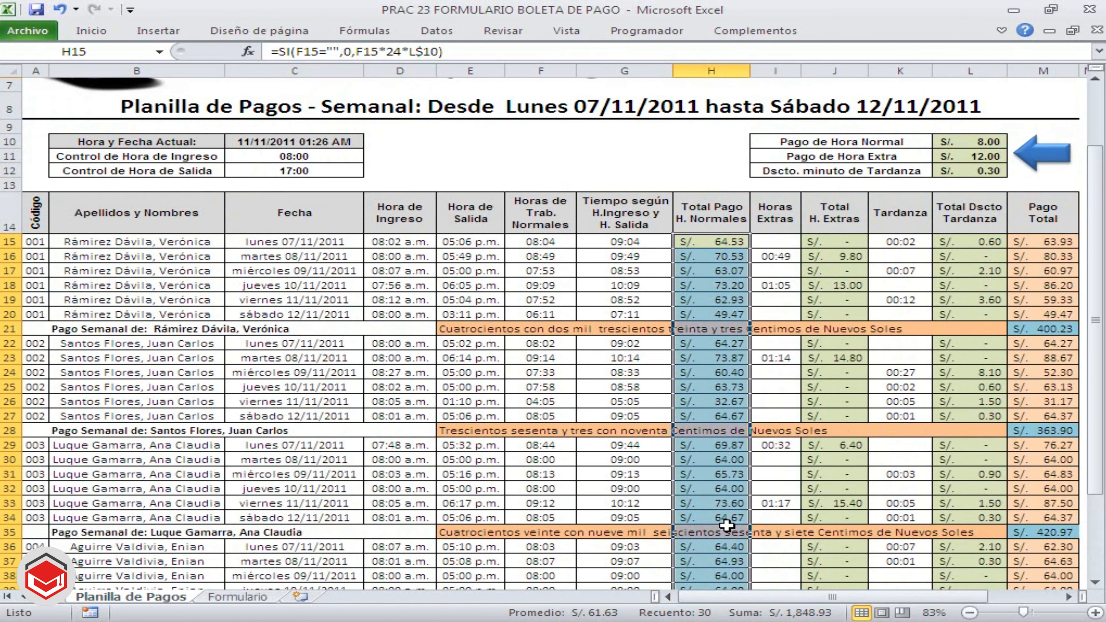
{"action": "scroll", "coordinate": [726, 525], "scroll_direction": "down", "scroll_amount": 2}
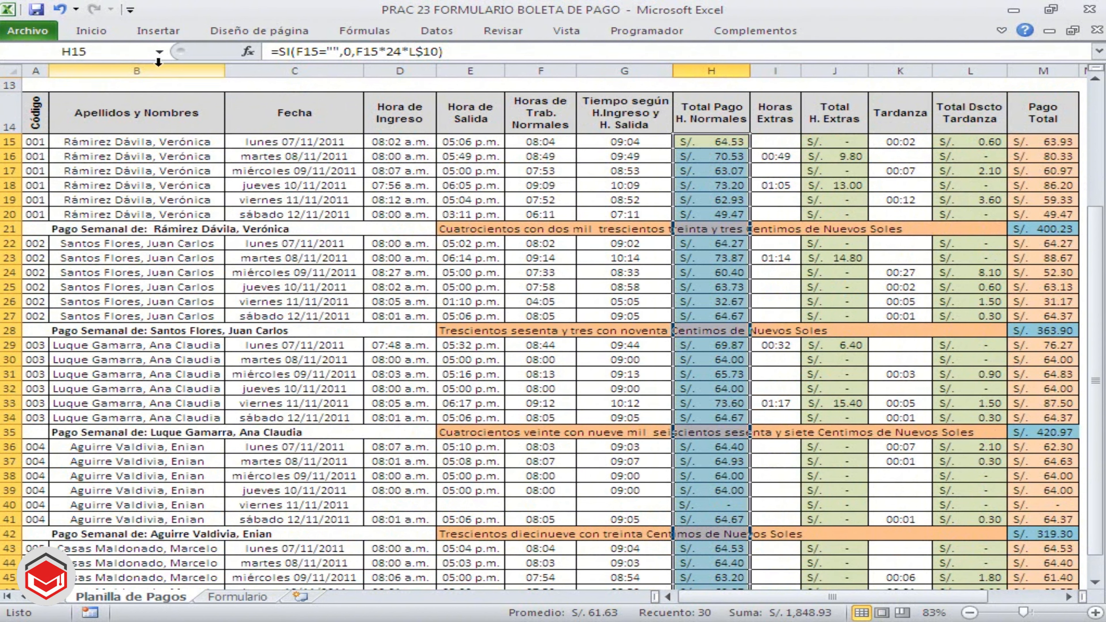
{"action": "left_click", "coordinate": [107, 51]}
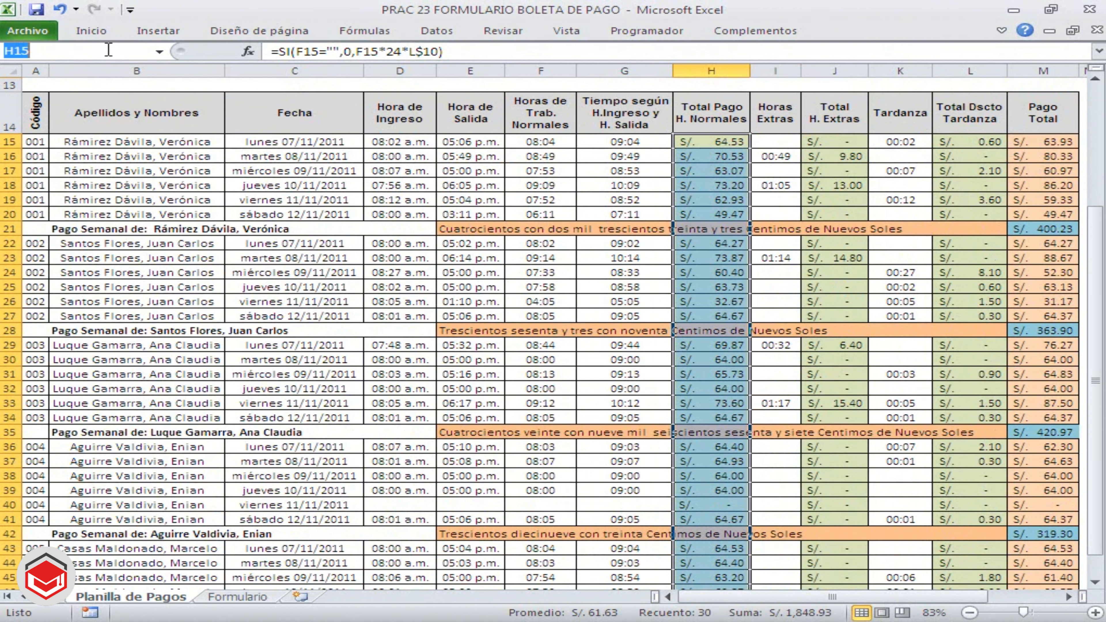
{"action": "type", "text": "PAGOHNORA"}
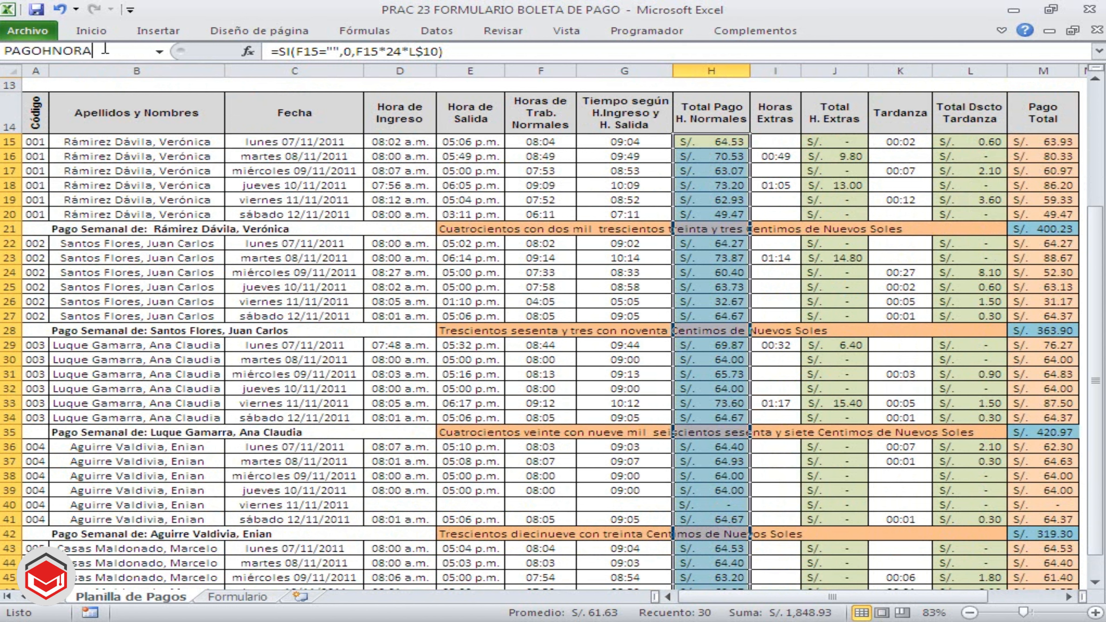
{"action": "type", "text": "MAL"}
{"action": "key", "text": "BackSpace"}
{"action": "key", "text": "BackSpace"}
{"action": "key", "text": "BackSpace"}
{"action": "key", "text": "BackSpace"}
{"action": "type", "text": "MAL"}
{"action": "key", "text": "Return"}
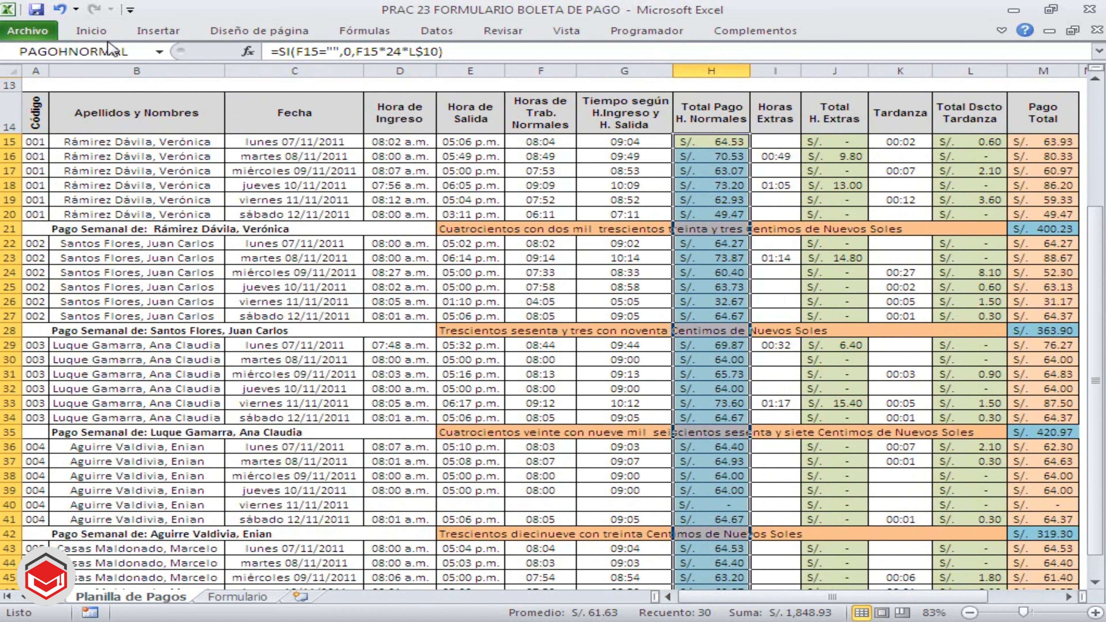
{"action": "left_click", "coordinate": [855, 197]}
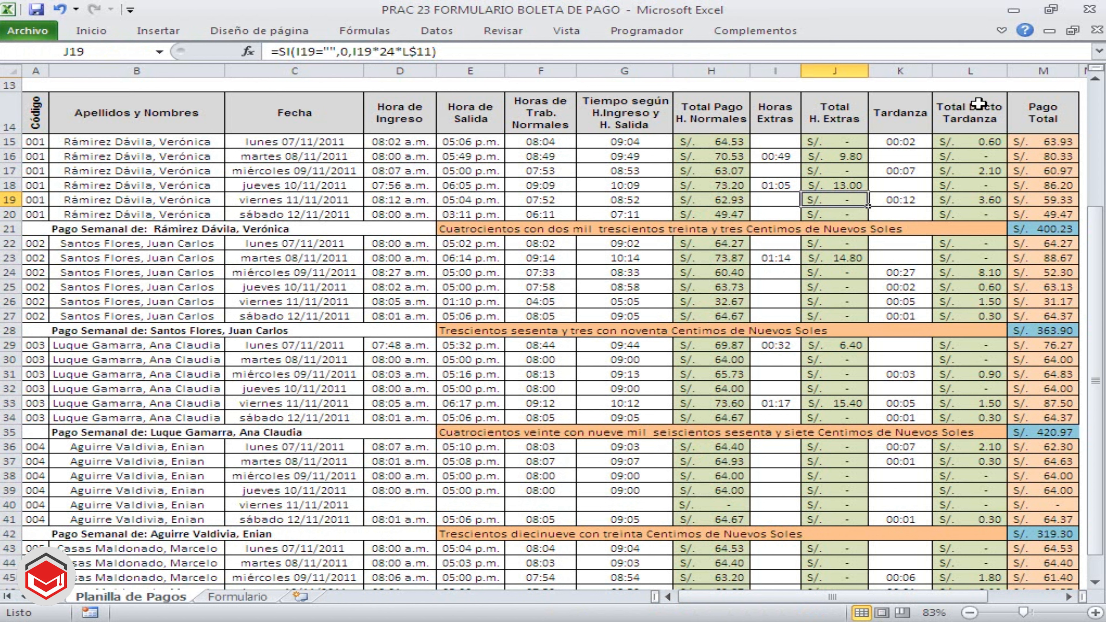
Name the Horas Extras column of the payroll table, I15:I48, HORASEXTRAS
{"action": "left_click", "coordinate": [778, 144]}
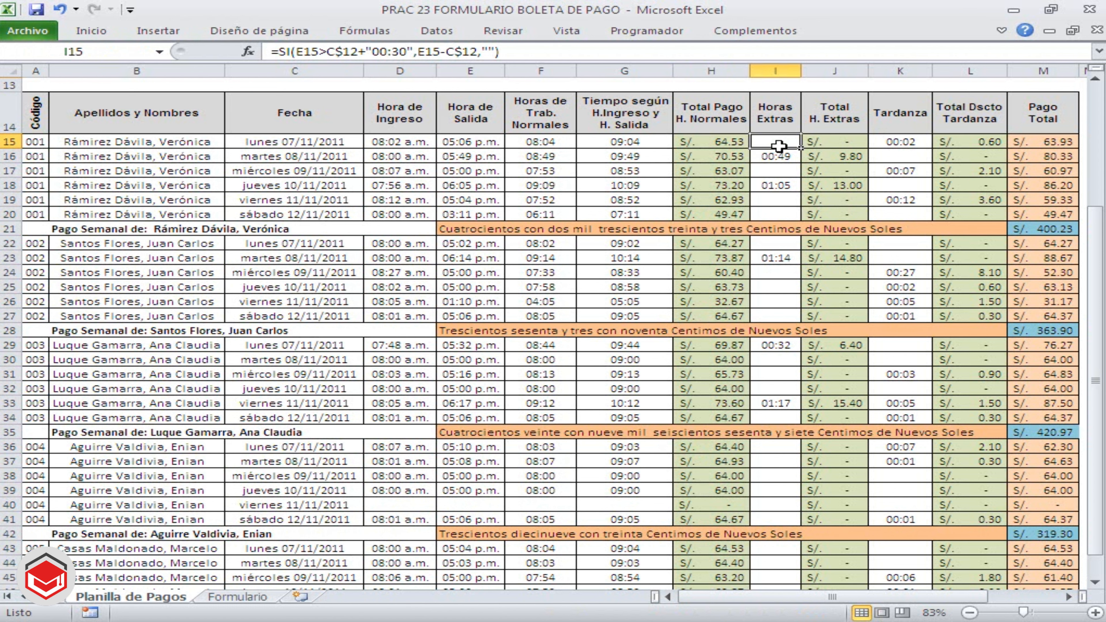
{"action": "left_click_drag", "start_coordinate": [779, 146], "coordinate": [789, 565]}
{"action": "scroll", "coordinate": [790, 562], "scroll_direction": "up", "scroll_amount": 1}
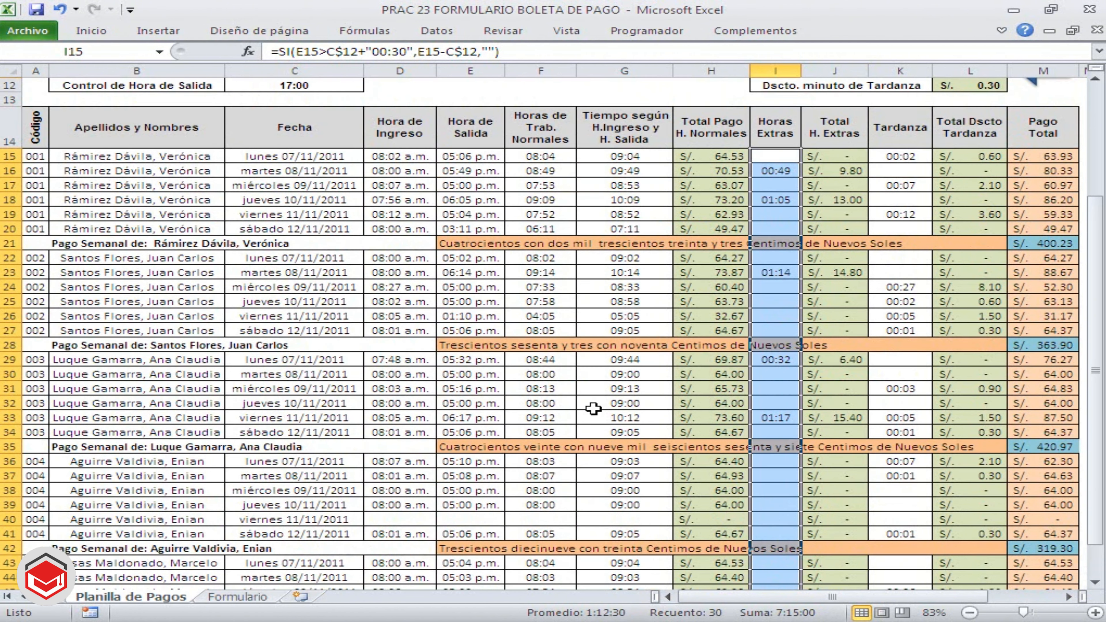
{"action": "left_click", "coordinate": [104, 54]}
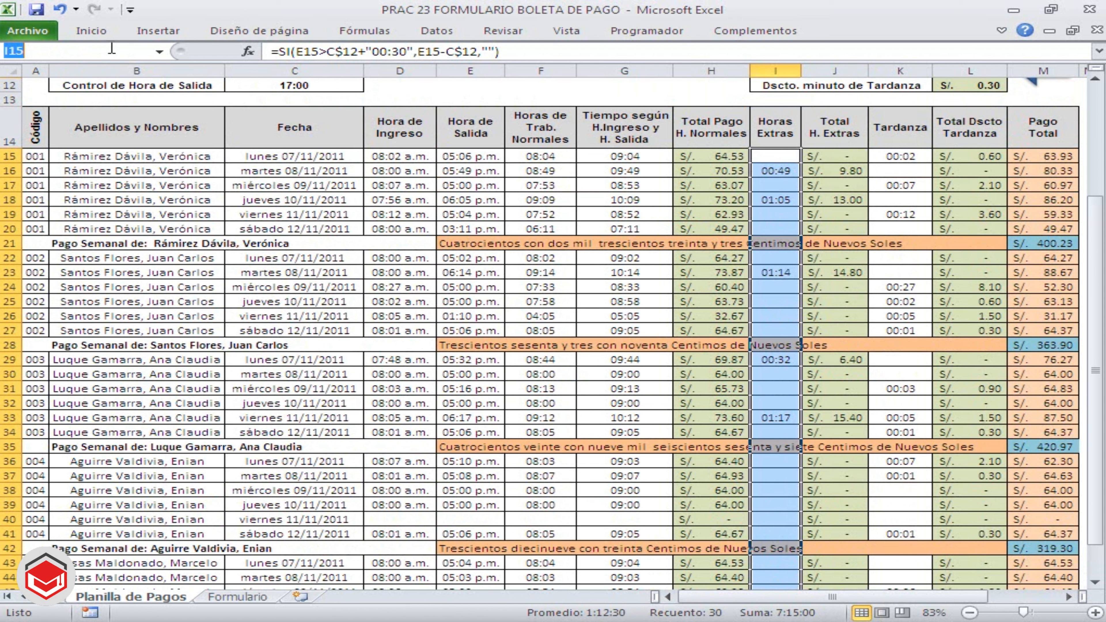
{"action": "type", "text": "HORASEXTRAS"}
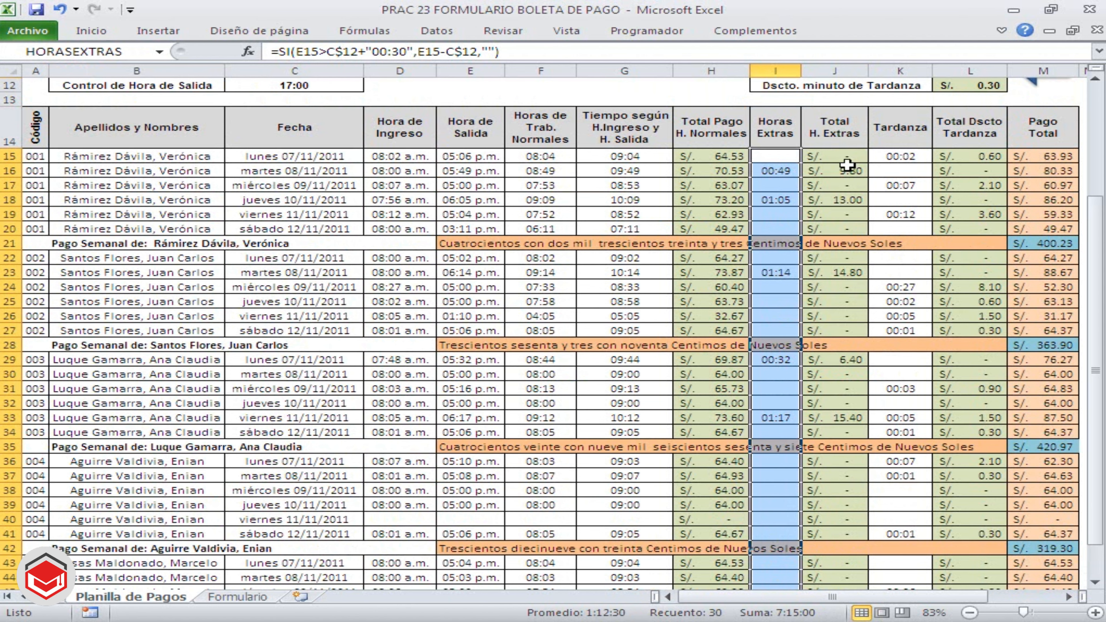
Name the Total H. Extras column of the payroll table, J15:J48, TOTALEXTRAS
{"action": "left_click_drag", "start_coordinate": [847, 162], "coordinate": [862, 553]}
{"action": "scroll", "coordinate": [884, 499], "scroll_direction": "up", "scroll_amount": 2}
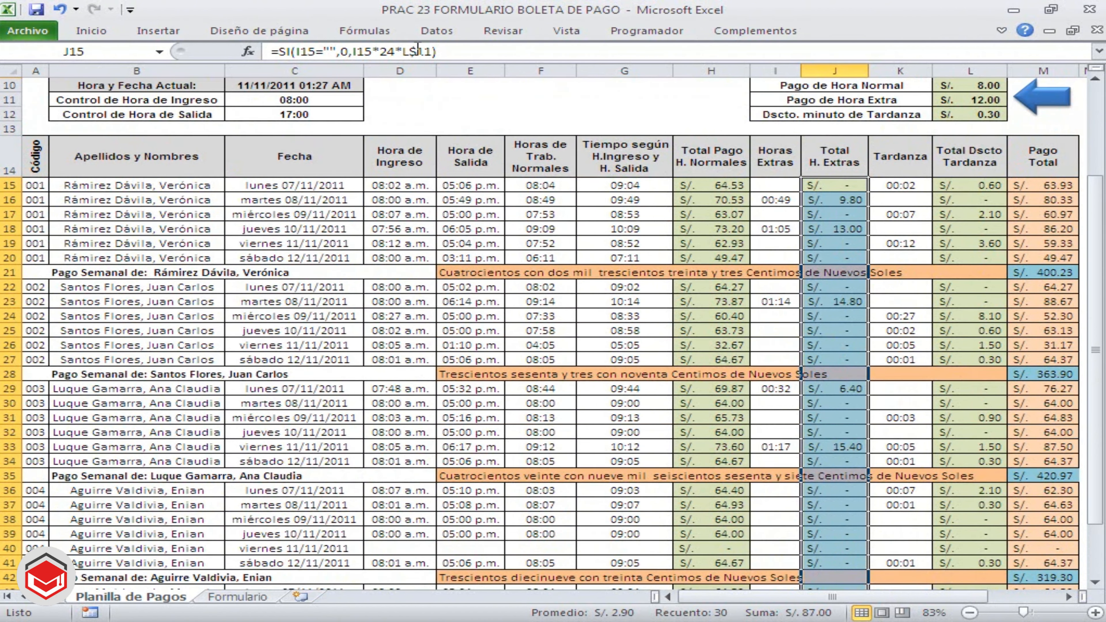
{"action": "left_click", "coordinate": [122, 51]}
{"action": "type", "text": "TOTALEX"}
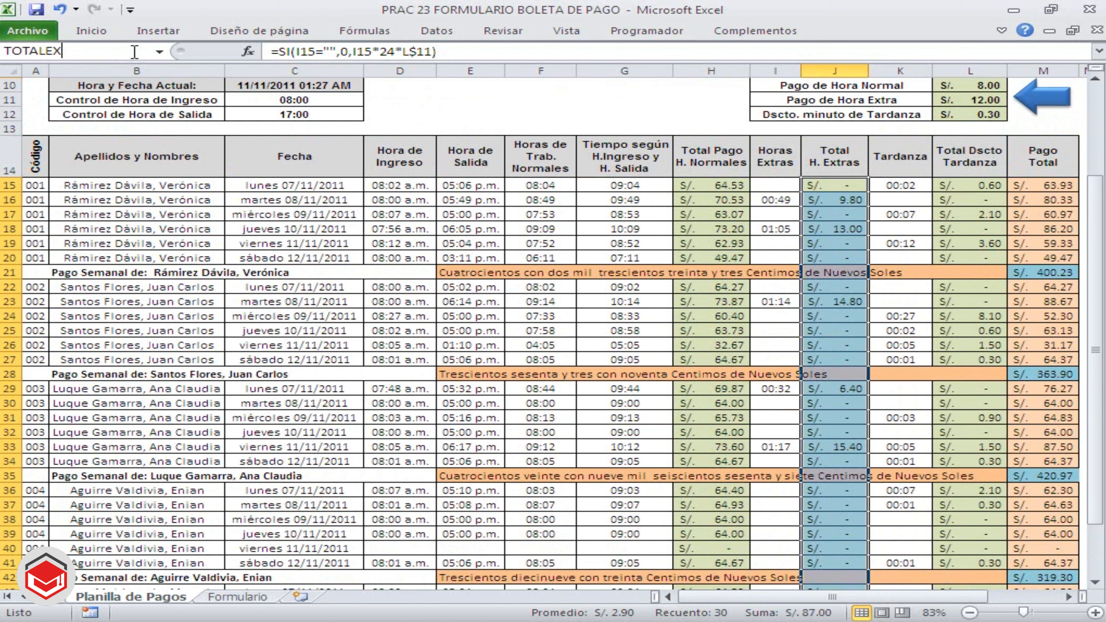
{"action": "type", "text": "TRAS"}
{"action": "key", "text": "Return"}
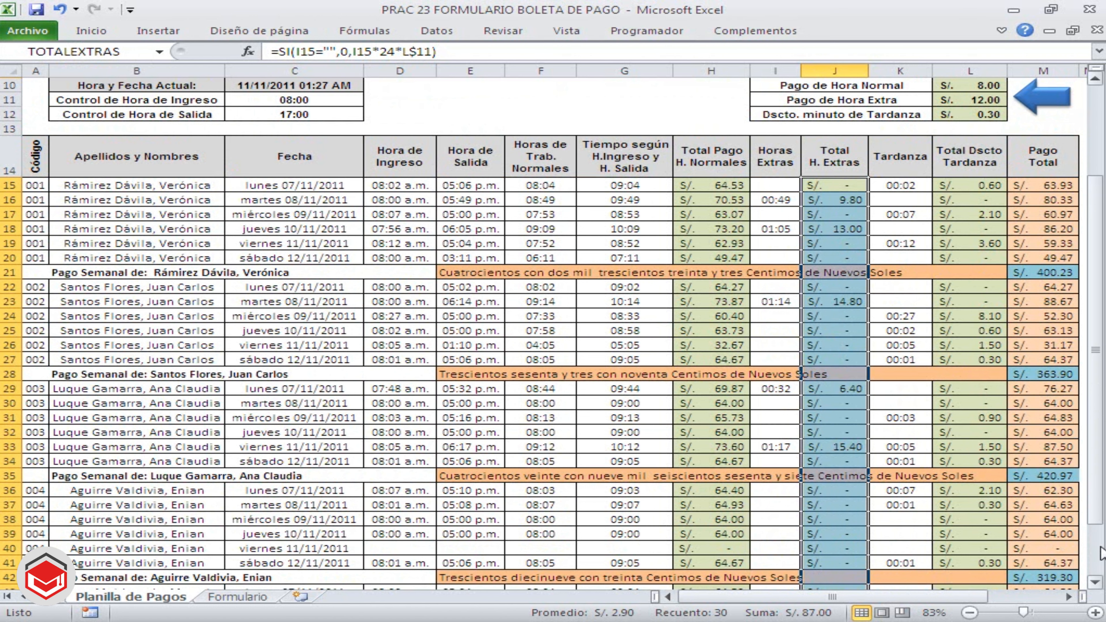
Name the Tardanza column of the payroll table, K15:K48, TARDANZA
{"action": "left_click", "coordinate": [1094, 583]}
{"action": "left_click", "coordinate": [1094, 583]}
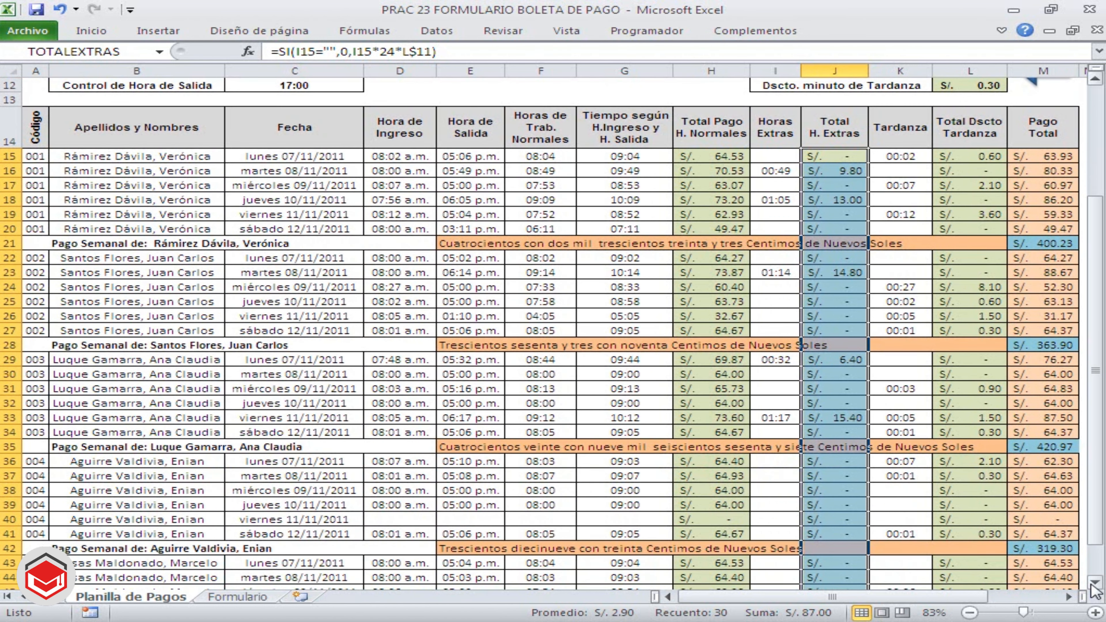
{"action": "left_click", "coordinate": [1094, 583]}
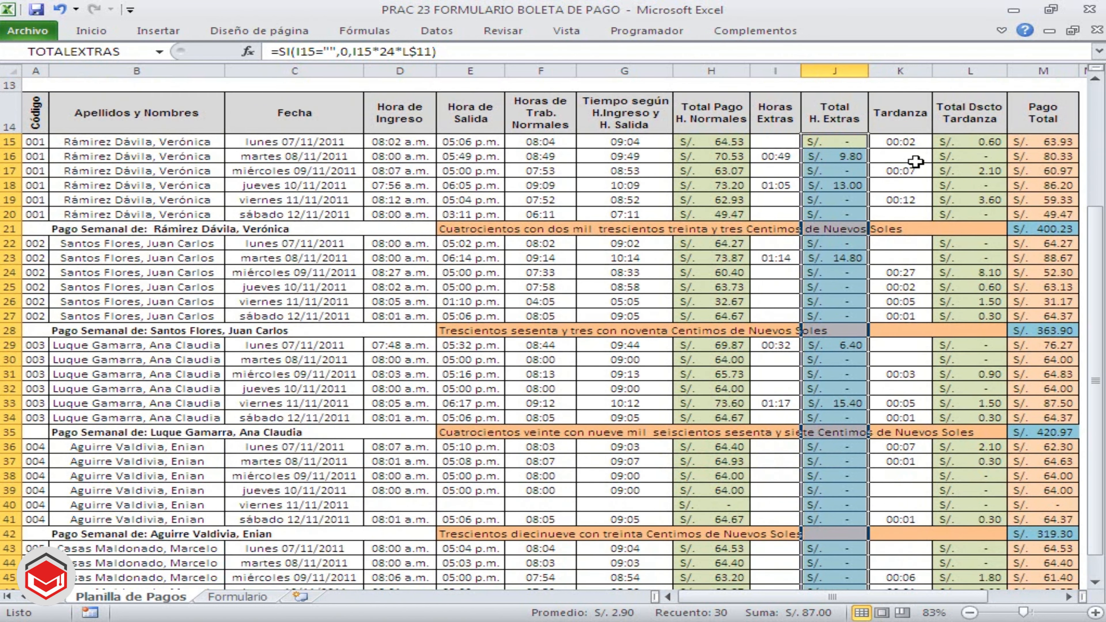
{"action": "left_click", "coordinate": [905, 145]}
{"action": "left_click_drag", "start_coordinate": [905, 145], "coordinate": [893, 550]}
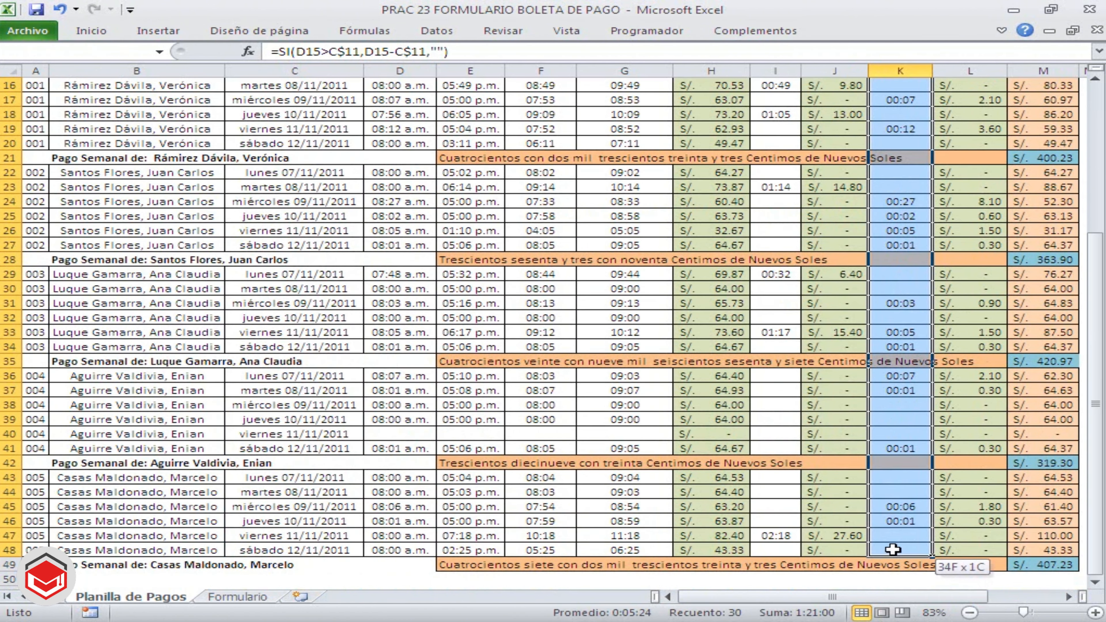
{"action": "scroll", "coordinate": [895, 476], "scroll_direction": "up", "scroll_amount": 2}
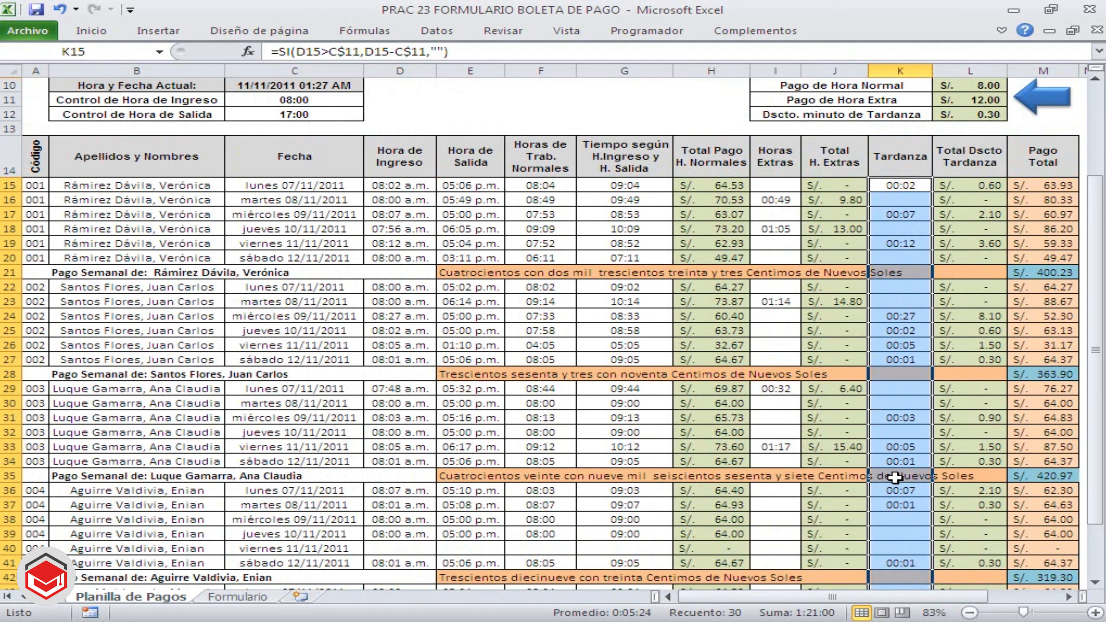
{"action": "scroll", "coordinate": [895, 477], "scroll_direction": "down", "scroll_amount": 2}
{"action": "scroll", "coordinate": [895, 477], "scroll_direction": "up", "scroll_amount": 1}
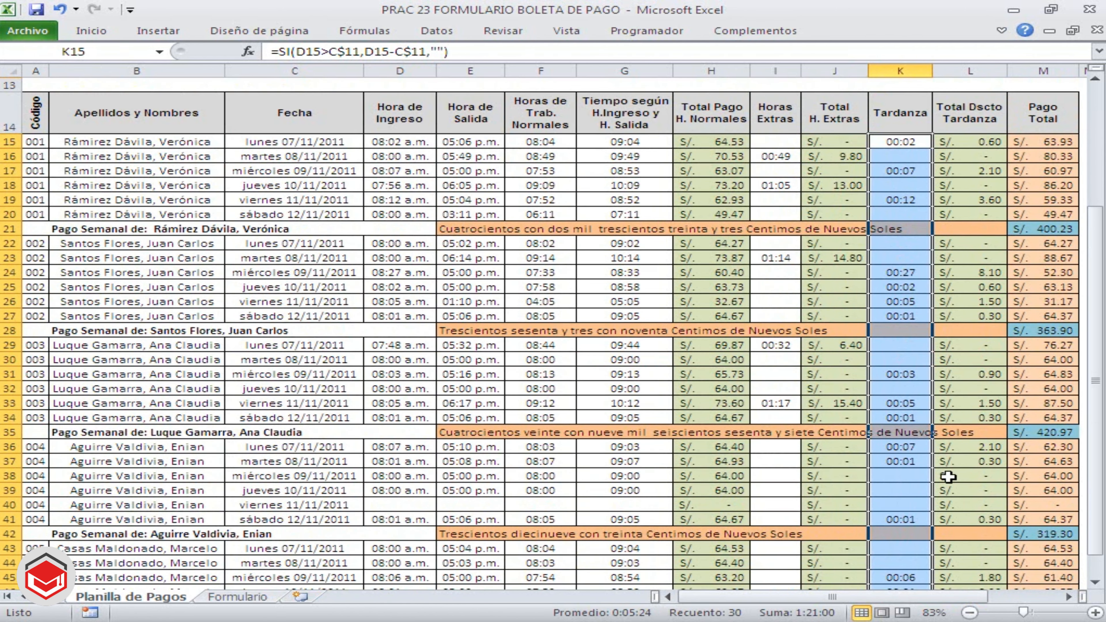
{"action": "left_click", "coordinate": [120, 52]}
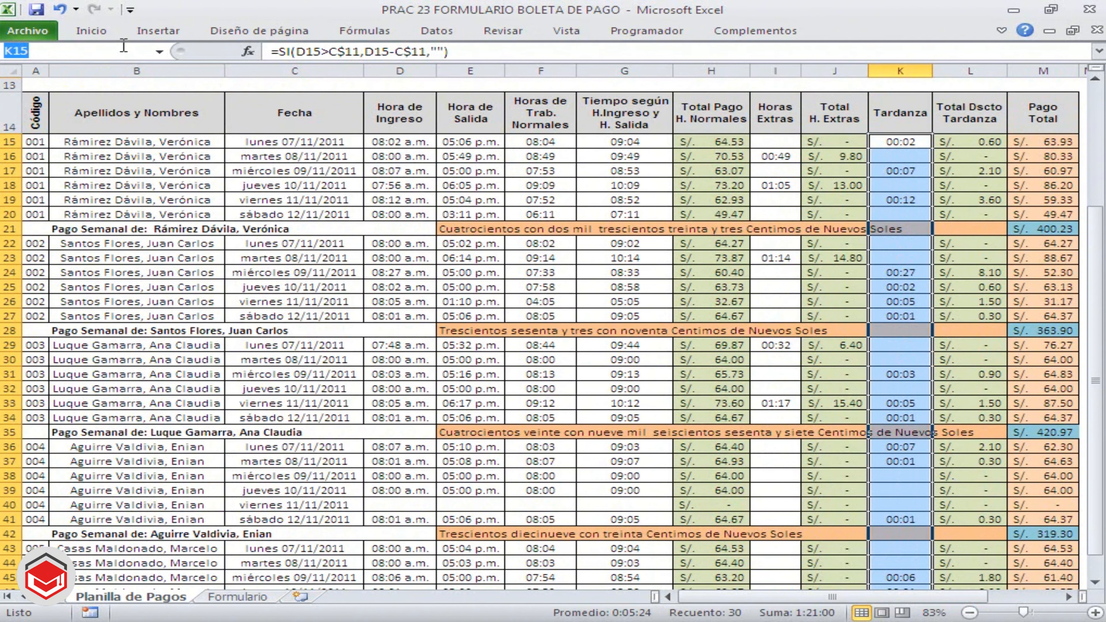
{"action": "type", "text": "TARDANZA"}
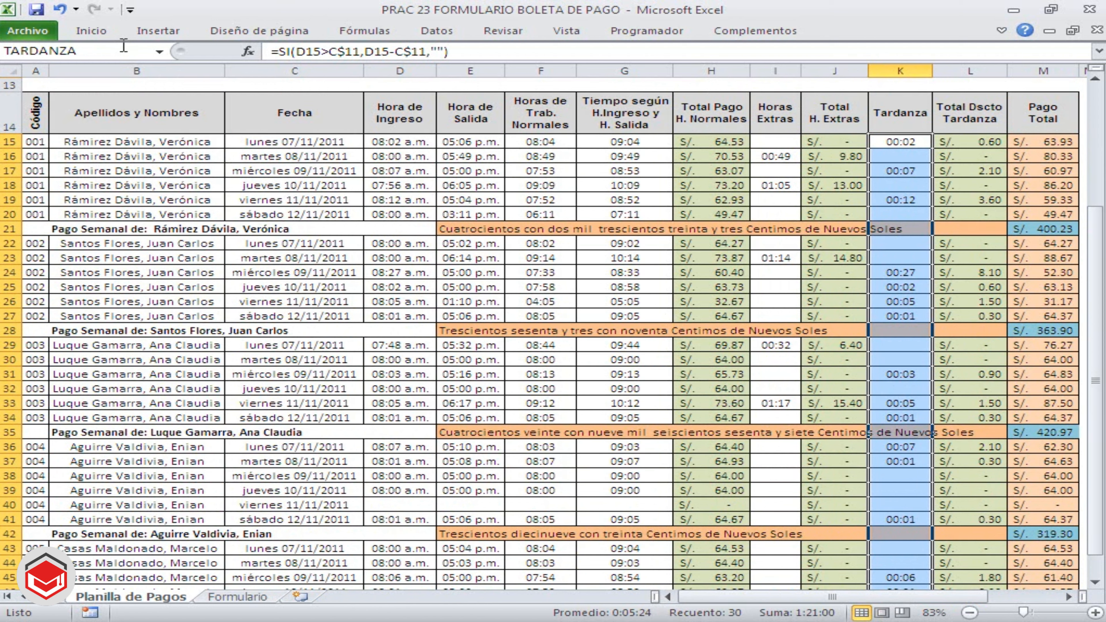
{"action": "key", "text": "Return"}
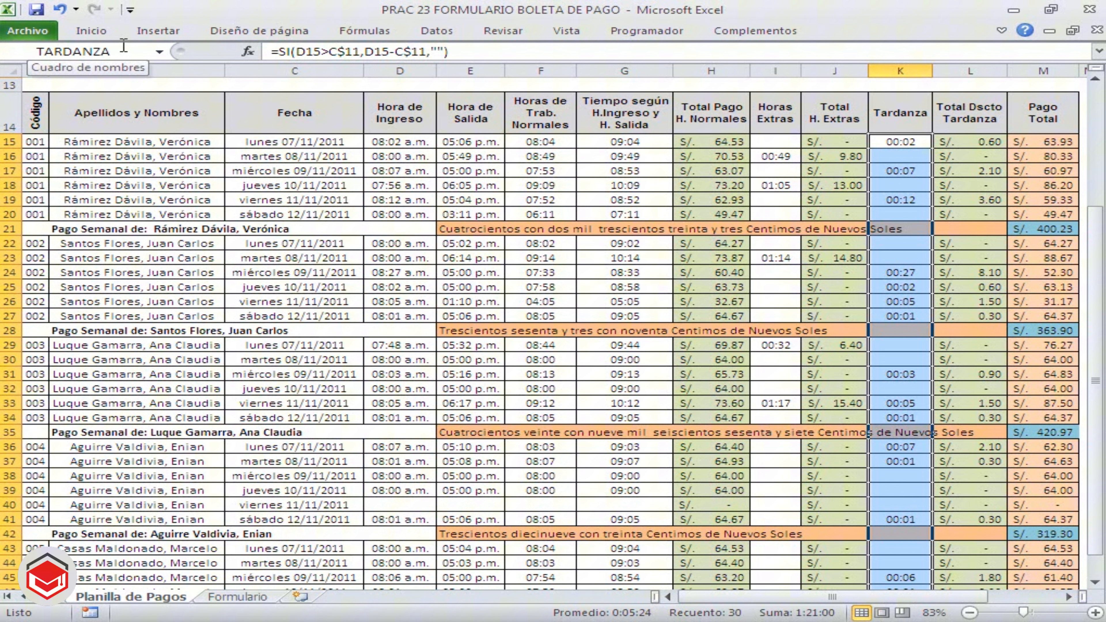
Name the Total Dscto Tardanza column of the payroll table, L15:L48, TOTALTARDANZA
{"action": "left_click", "coordinate": [991, 145]}
{"action": "left_click_drag", "start_coordinate": [991, 145], "coordinate": [977, 565]}
{"action": "scroll", "coordinate": [964, 526], "scroll_direction": "up", "scroll_amount": 2}
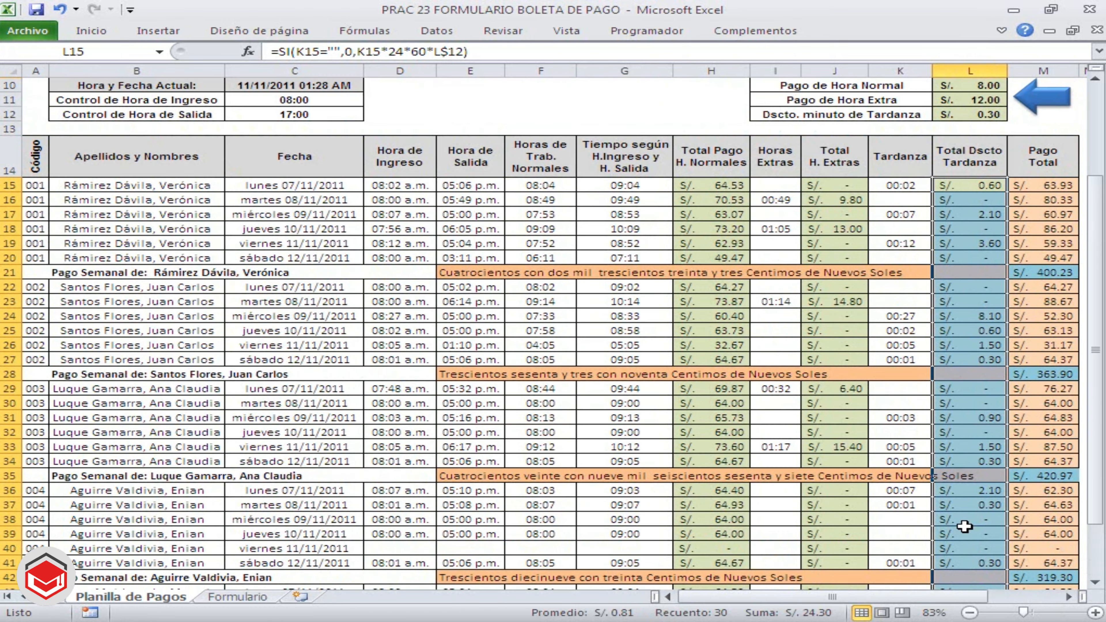
{"action": "scroll", "coordinate": [964, 527], "scroll_direction": "down", "scroll_amount": 1}
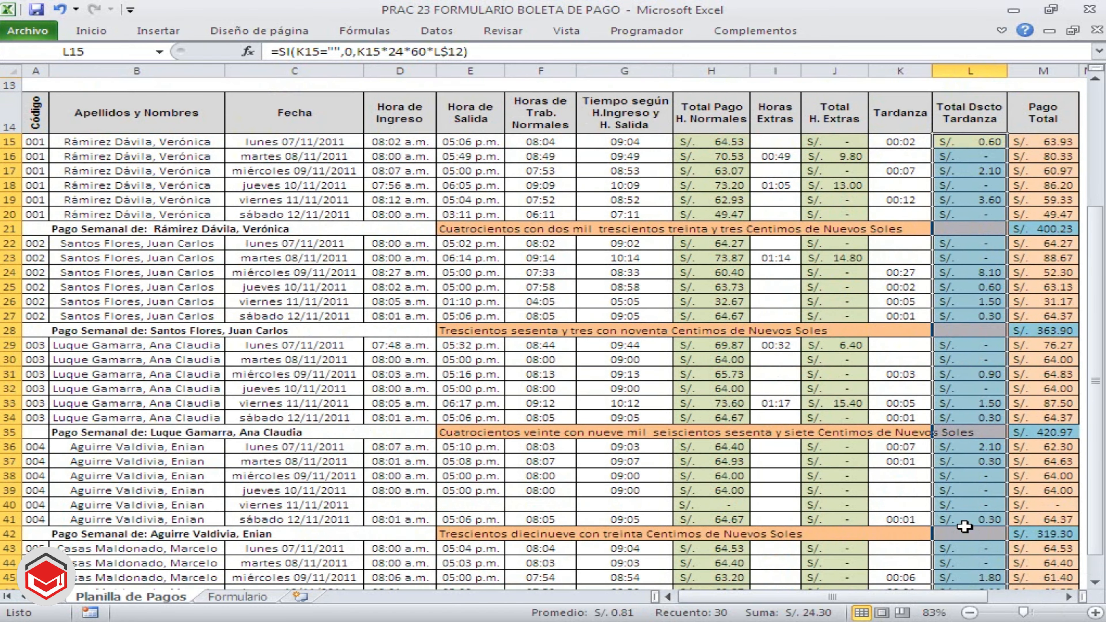
{"action": "scroll", "coordinate": [965, 526], "scroll_direction": "down", "scroll_amount": 1}
{"action": "scroll", "coordinate": [965, 527], "scroll_direction": "up", "scroll_amount": 1}
{"action": "left_click", "coordinate": [132, 56]}
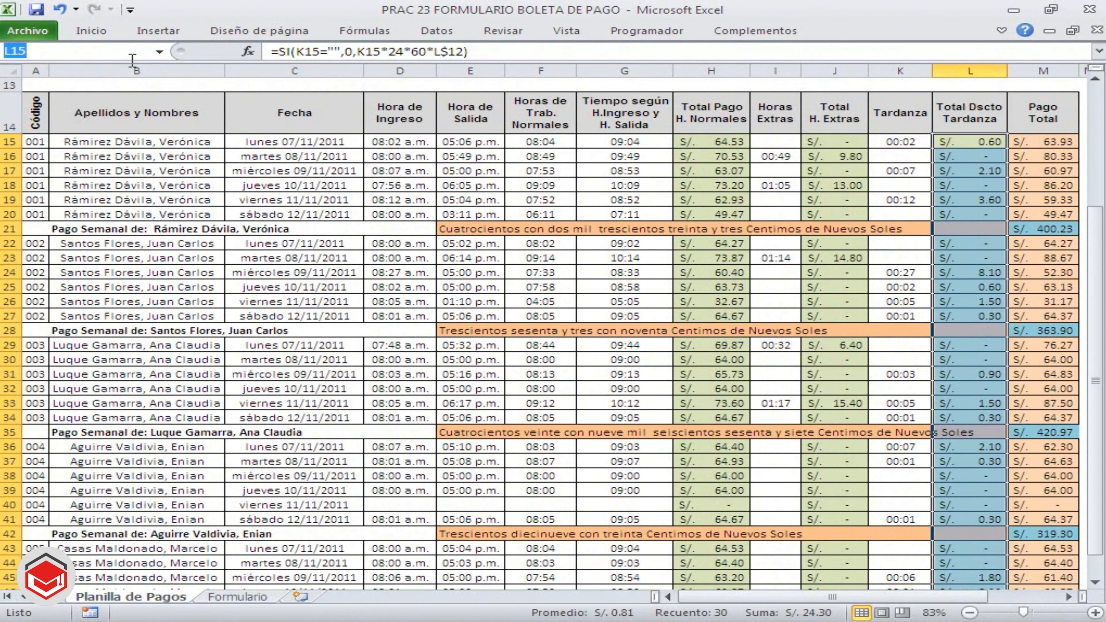
{"action": "type", "text": "TOTAL"}
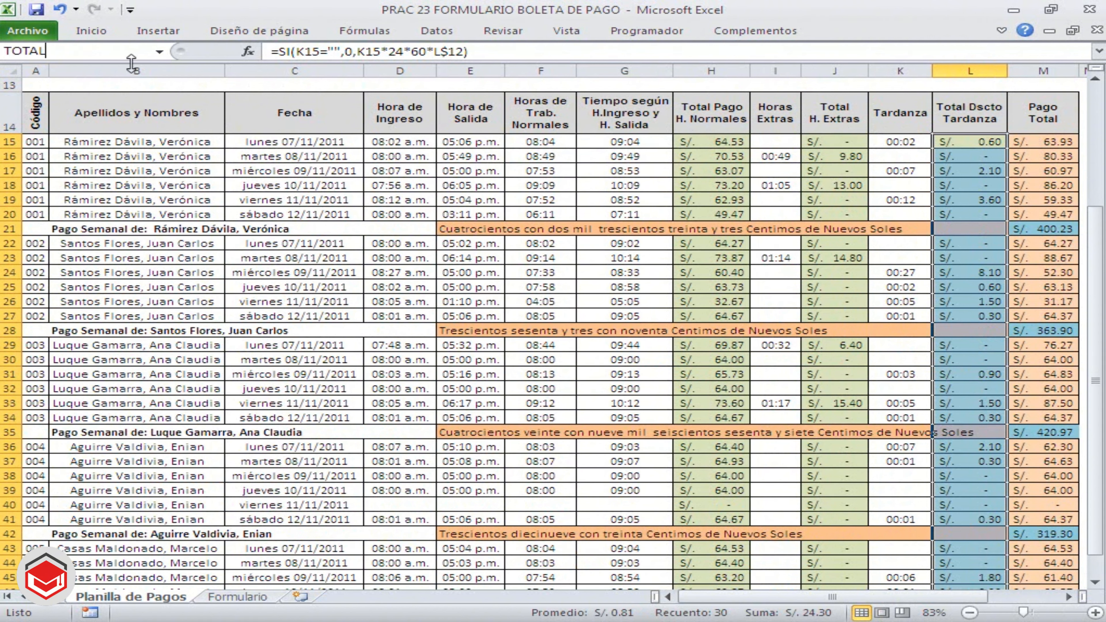
{"action": "type", "text": "TARDA"}
{"action": "type", "text": "NZA"}
{"action": "key", "text": "Return"}
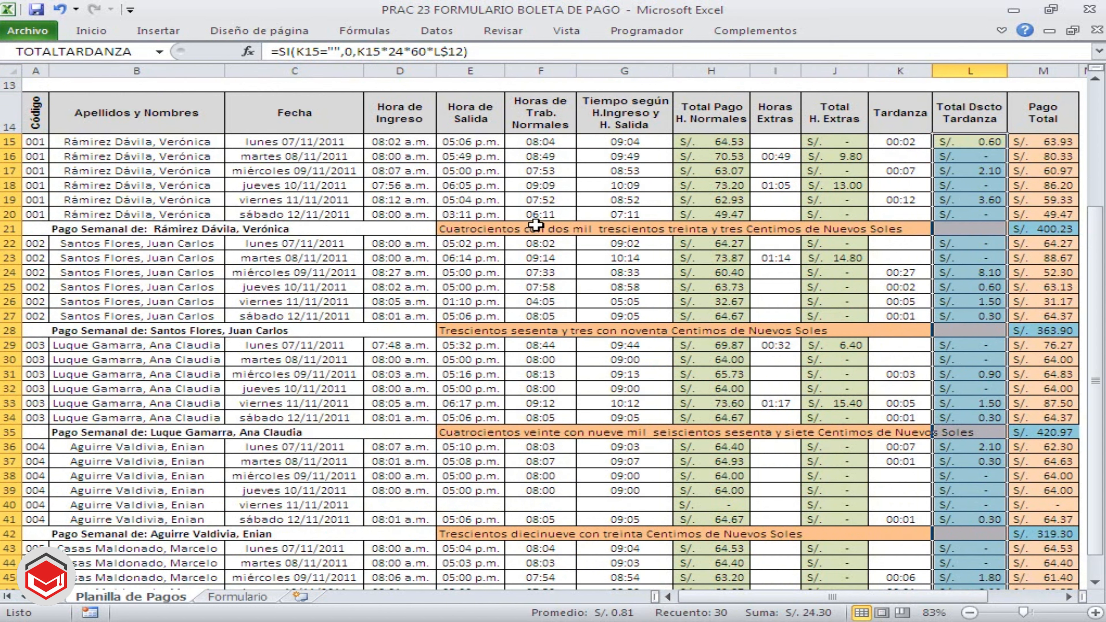
Review the workbook's defined names and their ranges in the Name Manager, and close it
{"action": "left_click", "coordinate": [538, 188]}
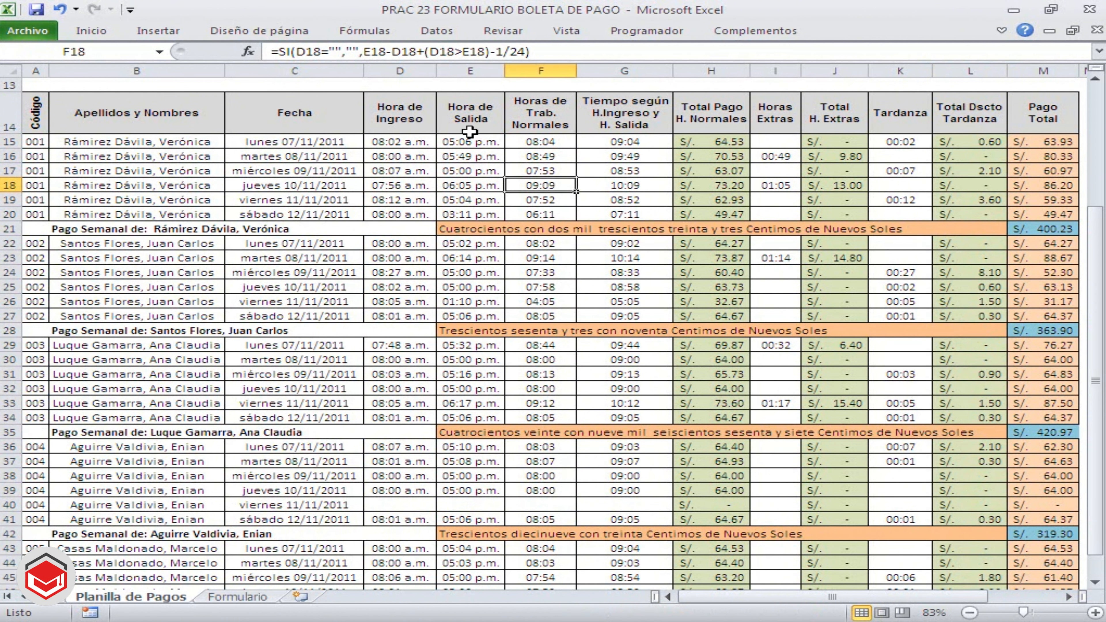
{"action": "left_click", "coordinate": [314, 197]}
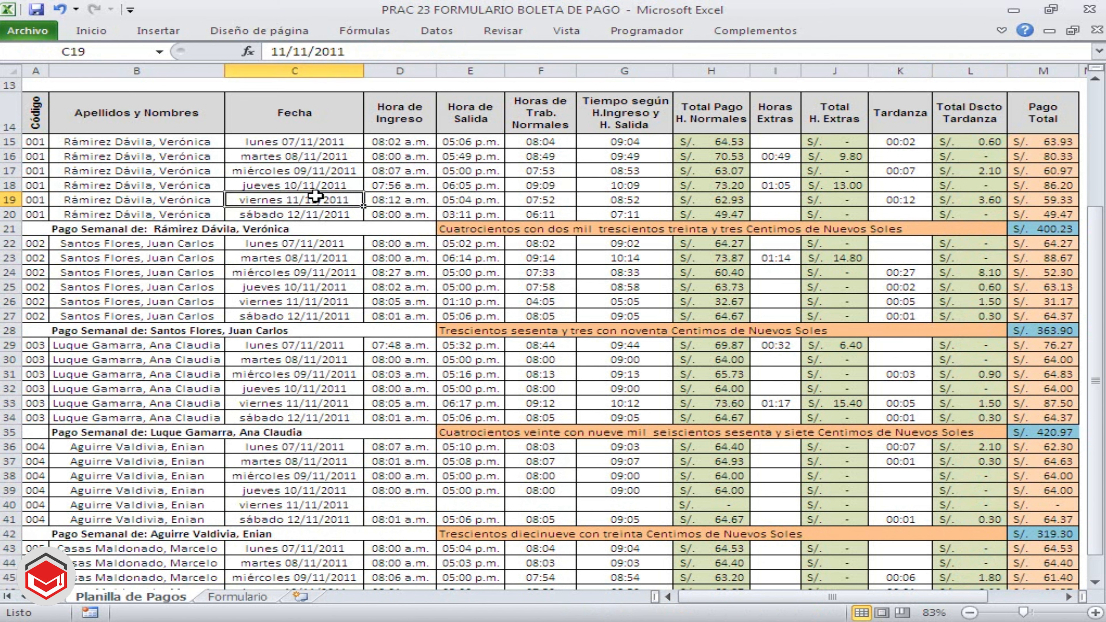
{"action": "left_click", "coordinate": [360, 31]}
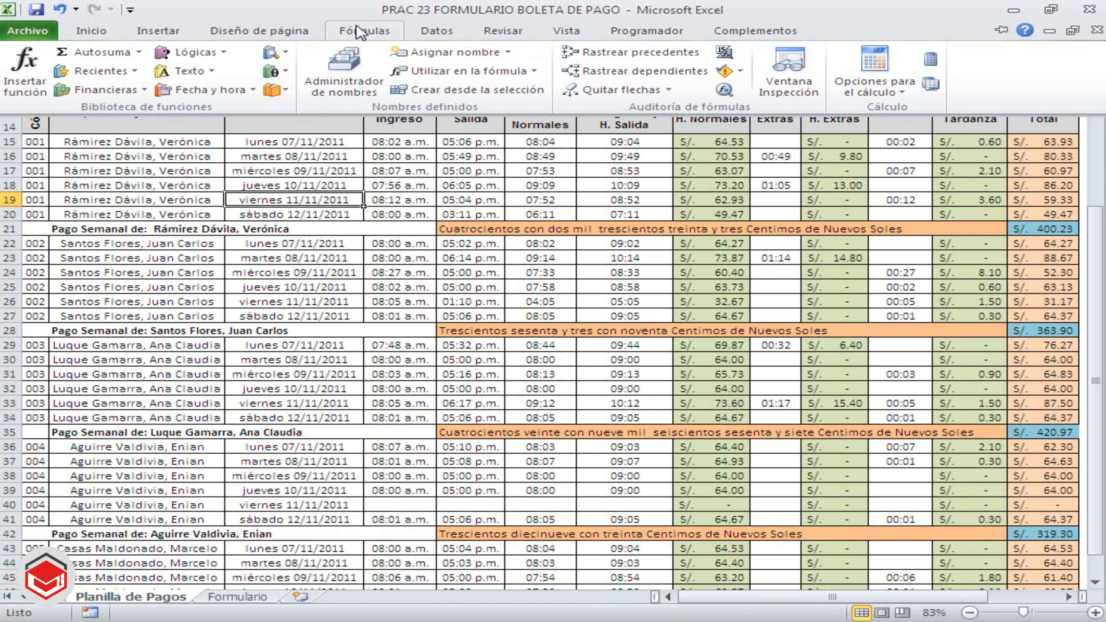
{"action": "left_click", "coordinate": [357, 72]}
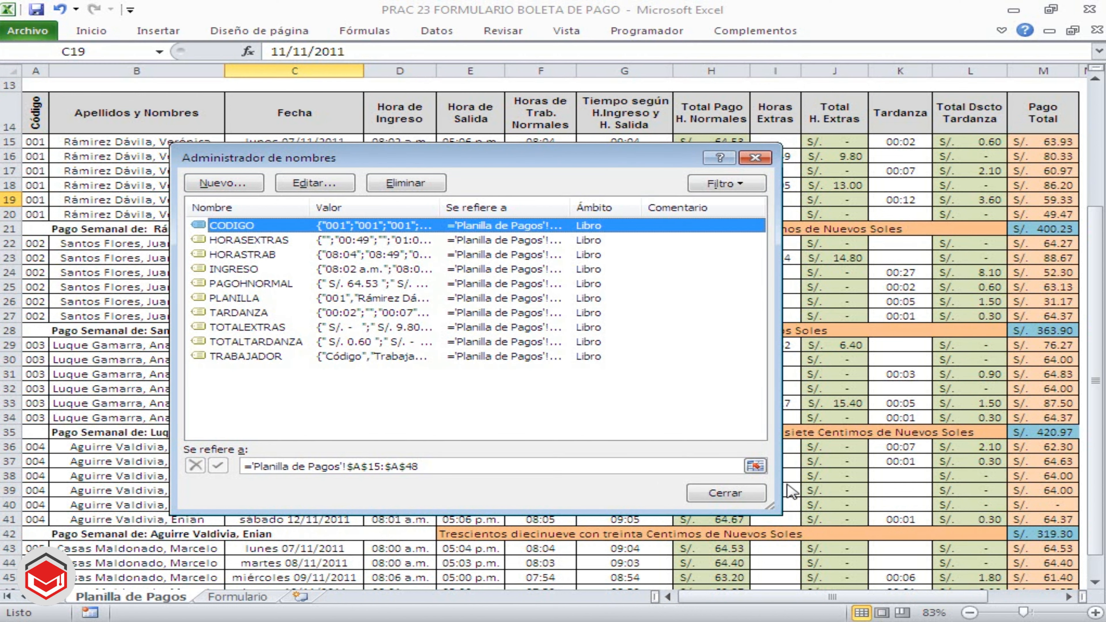
{"action": "left_click", "coordinate": [740, 493]}
{"action": "left_click", "coordinate": [501, 387]}
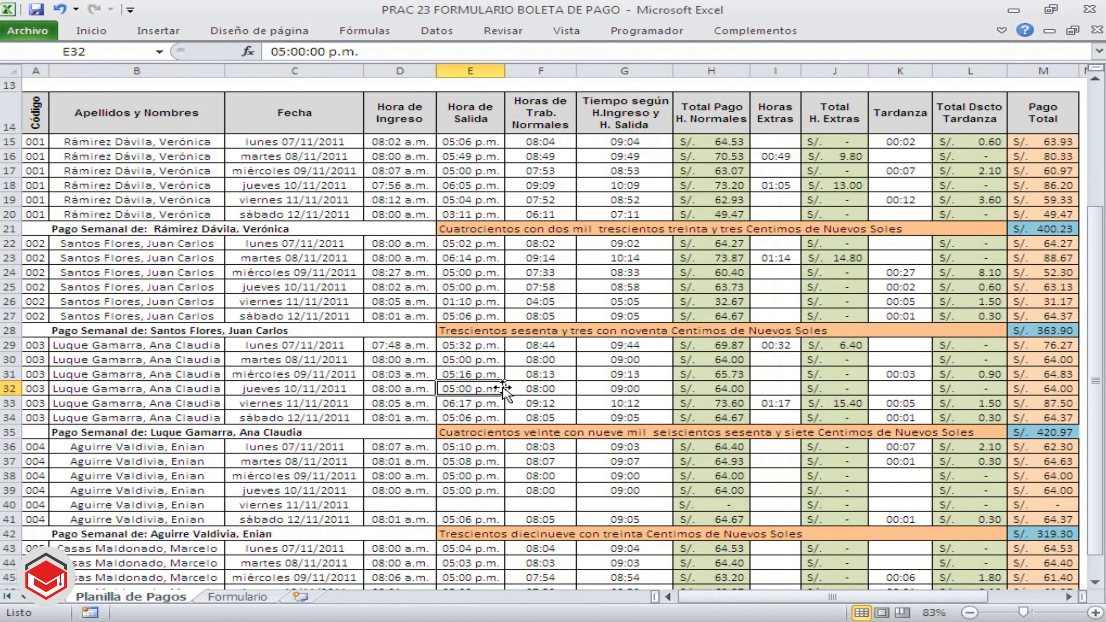
Switch to the Formulario sheet and review the Codigo, Apellidos y Nombres, Dias Trabajados and Pago Total cells
{"action": "left_click", "coordinate": [255, 596]}
{"action": "left_click", "coordinate": [725, 423]}
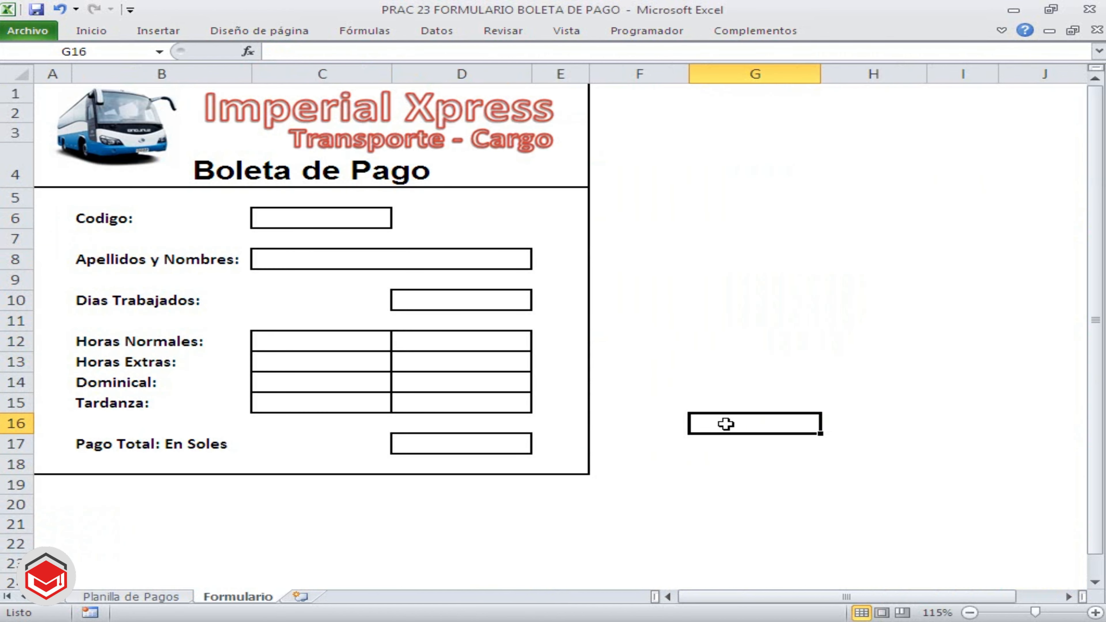
{"action": "left_click", "coordinate": [693, 302]}
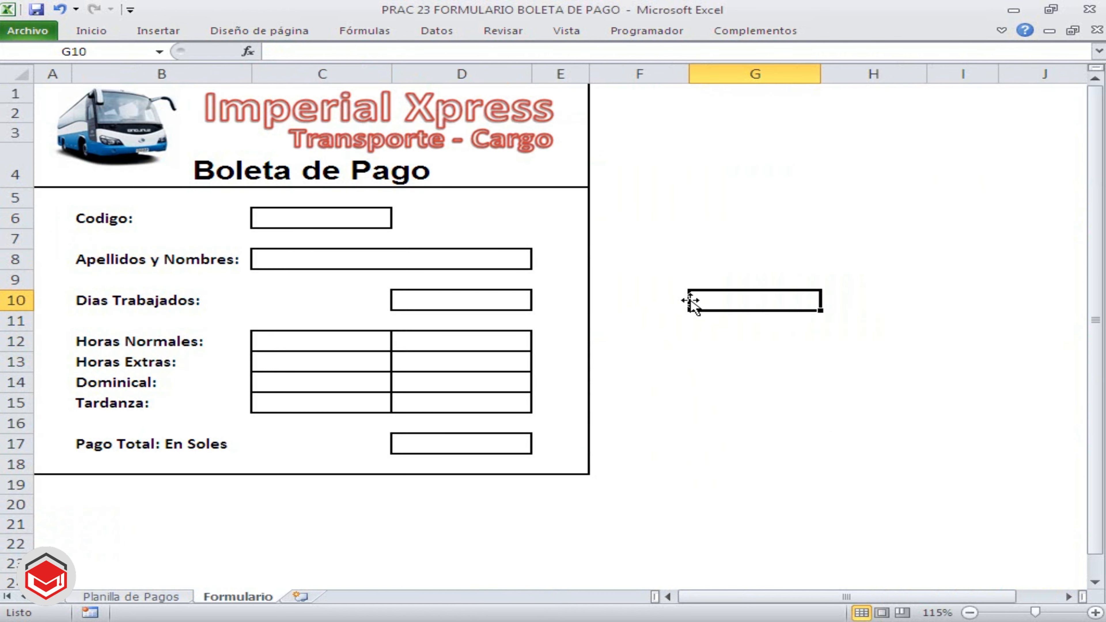
{"action": "left_click", "coordinate": [351, 218]}
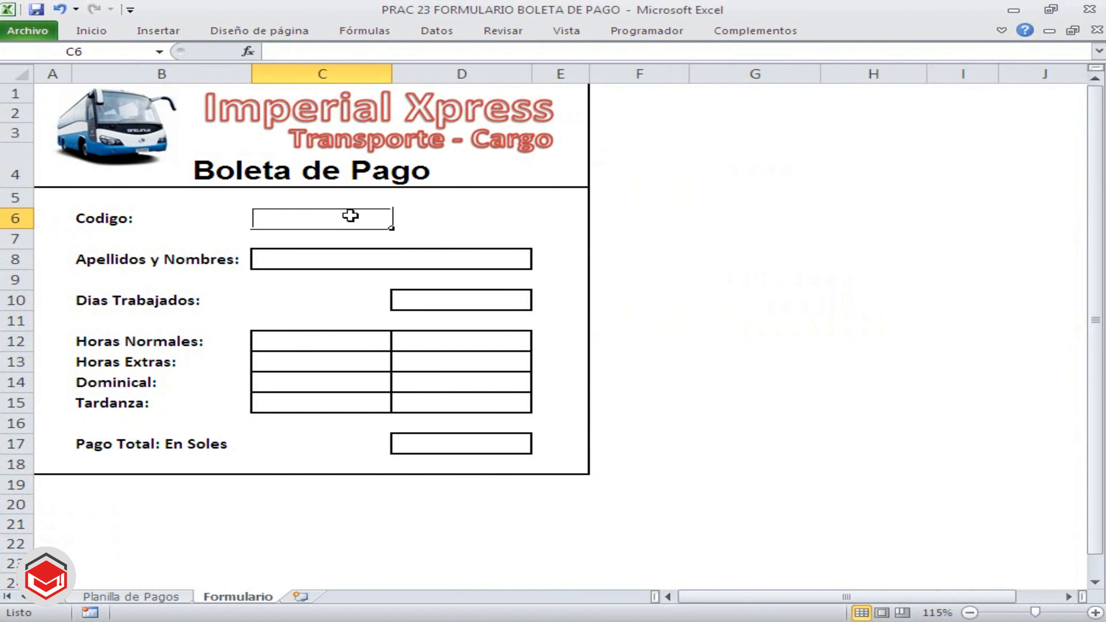
{"action": "left_click", "coordinate": [445, 215]}
{"action": "left_click", "coordinate": [334, 215]}
{"action": "left_click", "coordinate": [313, 263]}
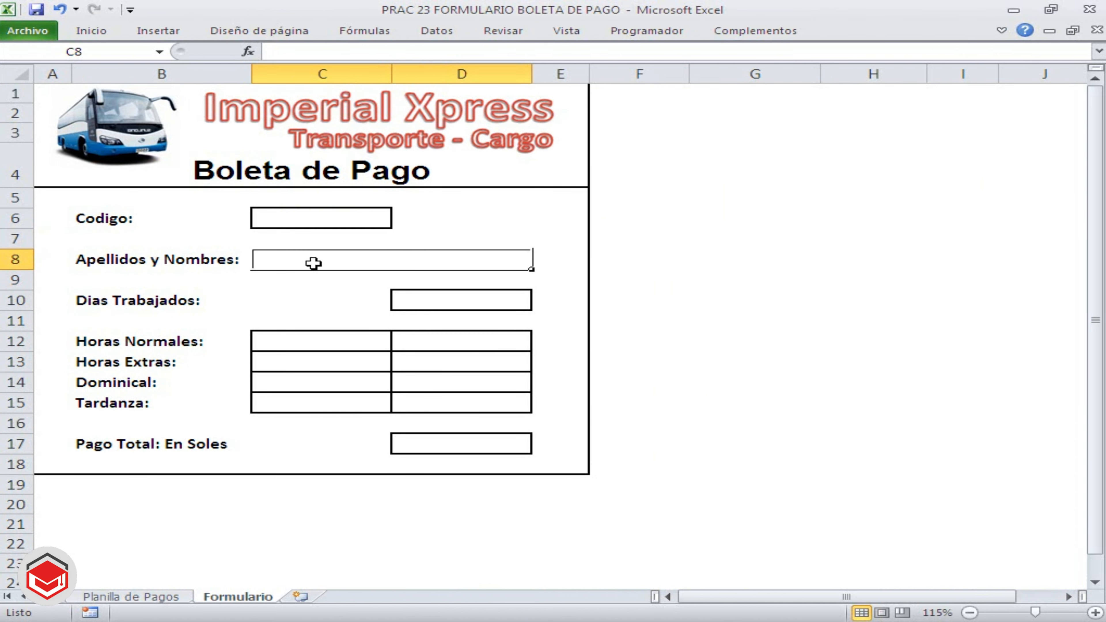
{"action": "left_click", "coordinate": [481, 302]}
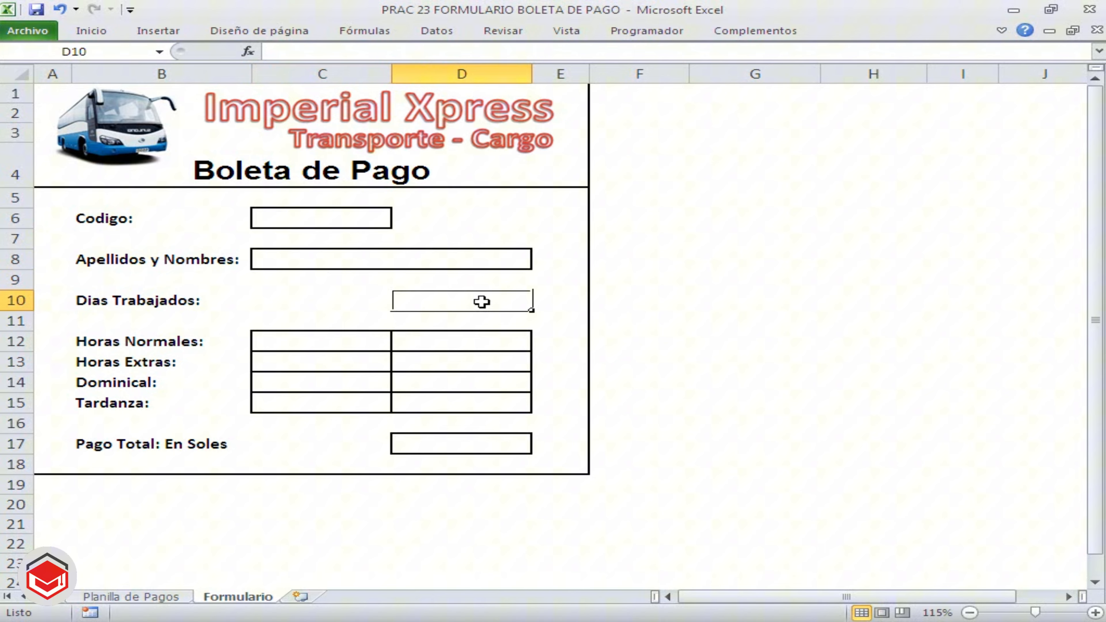
{"action": "left_click", "coordinate": [469, 453]}
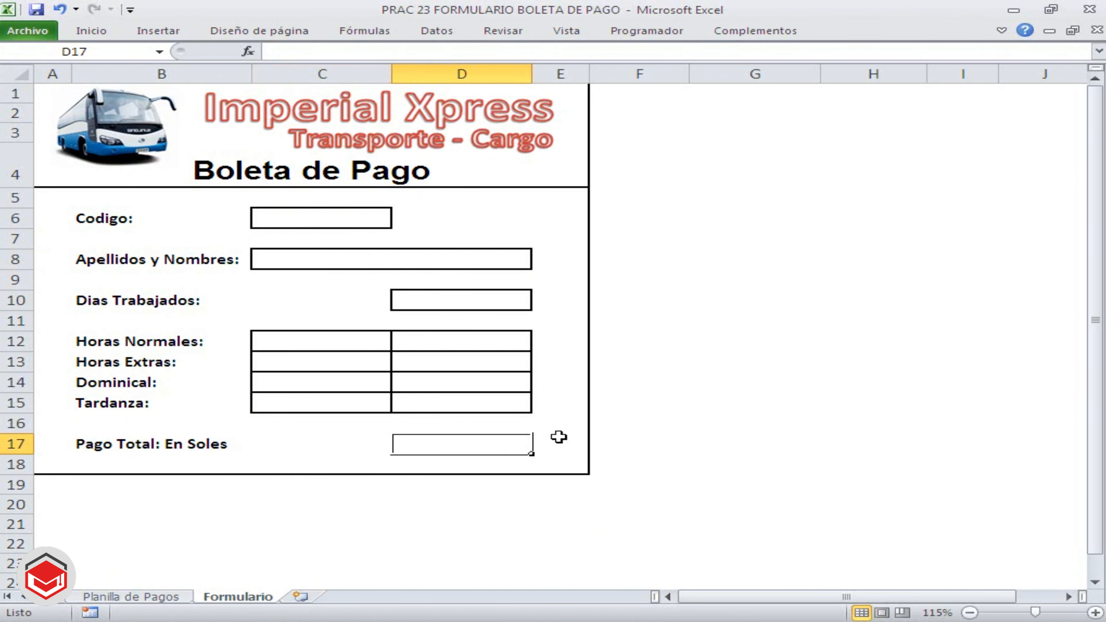
Insert a spin button form control in cell D6, beside the Codigo cell
{"action": "left_click", "coordinate": [435, 218]}
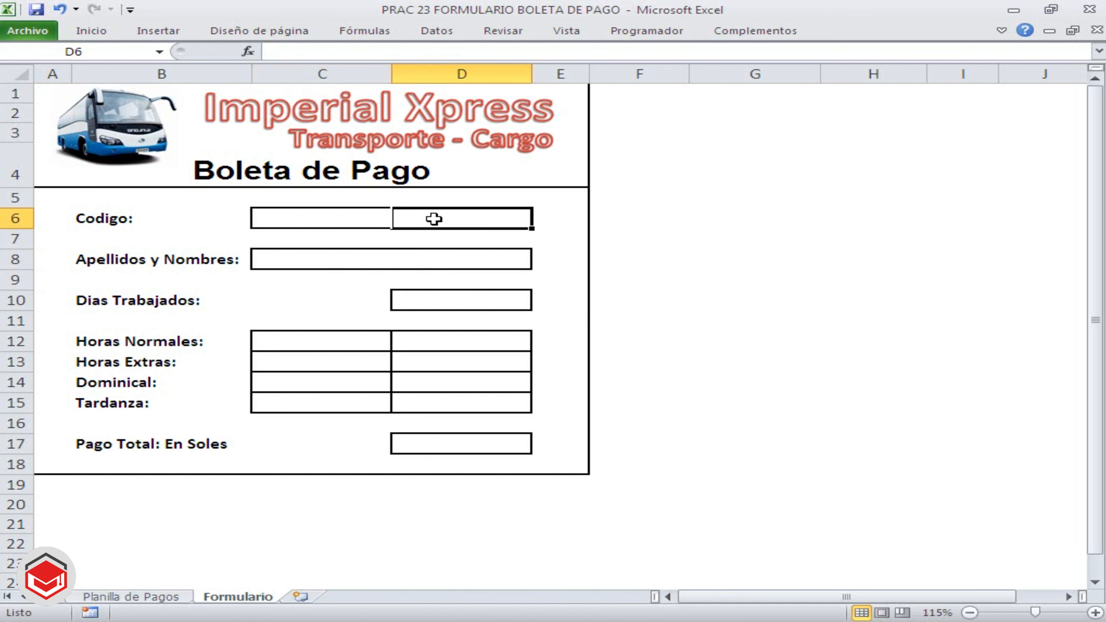
{"action": "double_click", "coordinate": [364, 32]}
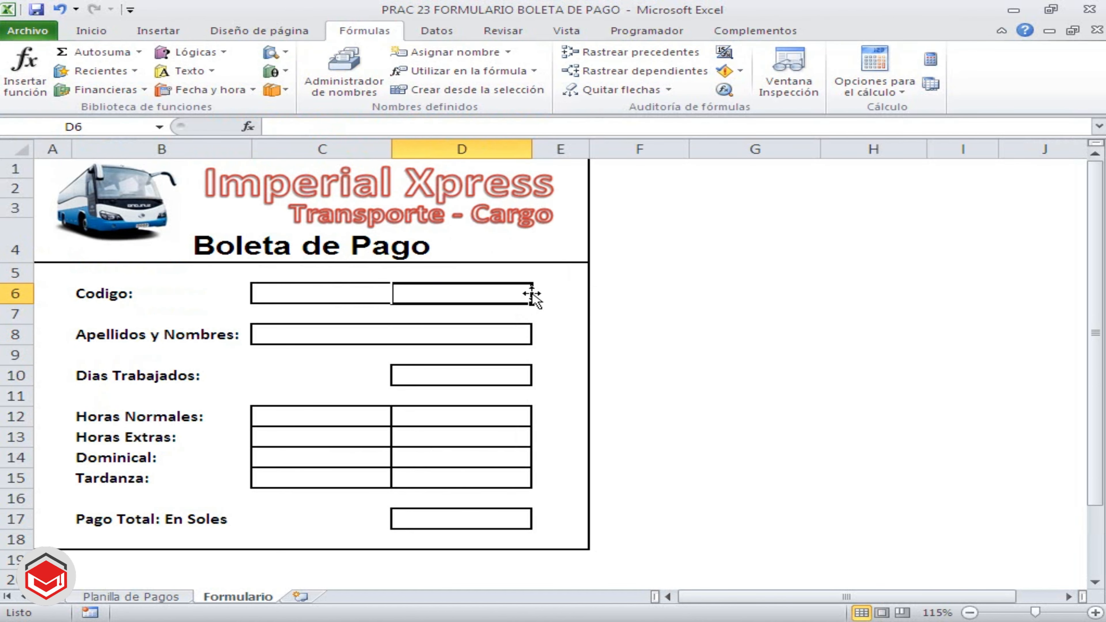
{"action": "left_click", "coordinate": [633, 37]}
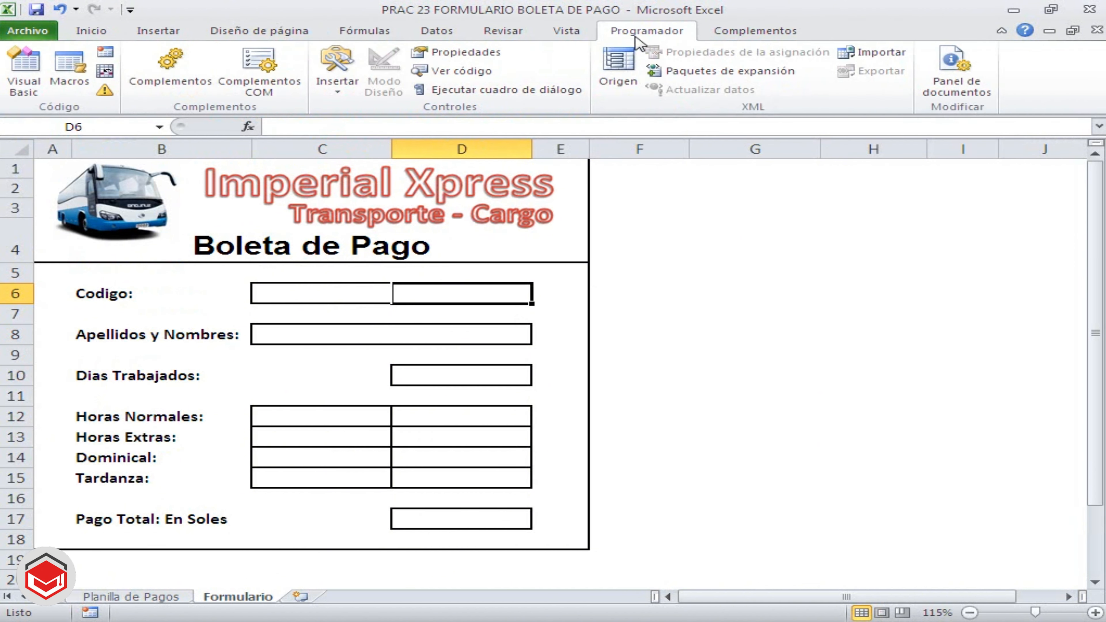
{"action": "left_click", "coordinate": [352, 88]}
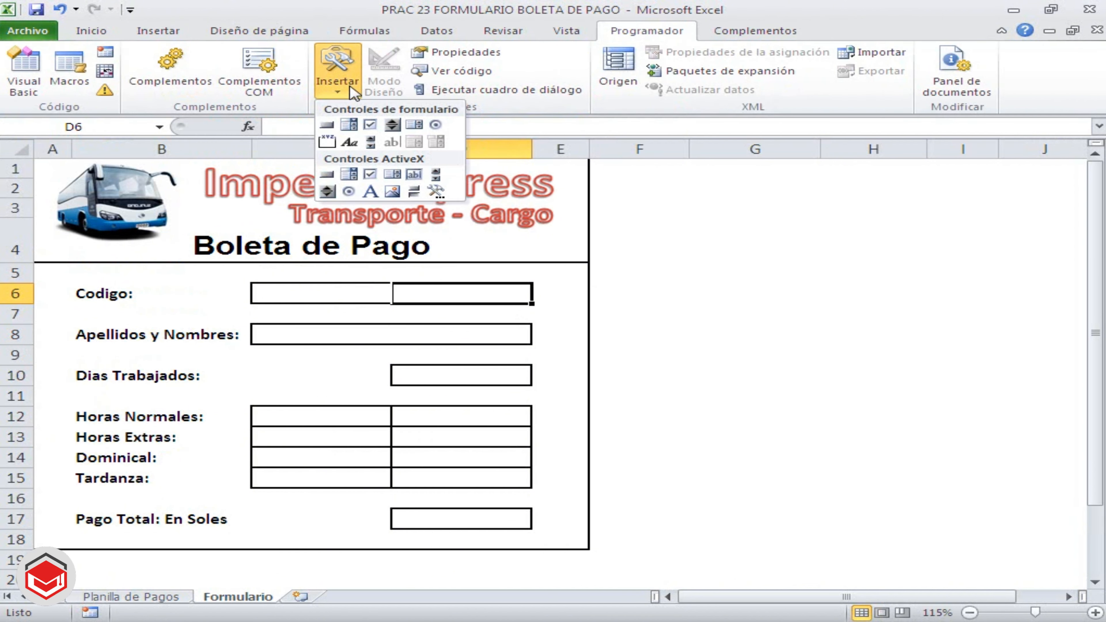
{"action": "left_click", "coordinate": [394, 126]}
{"action": "left_click_drag", "start_coordinate": [413, 282], "coordinate": [473, 300]}
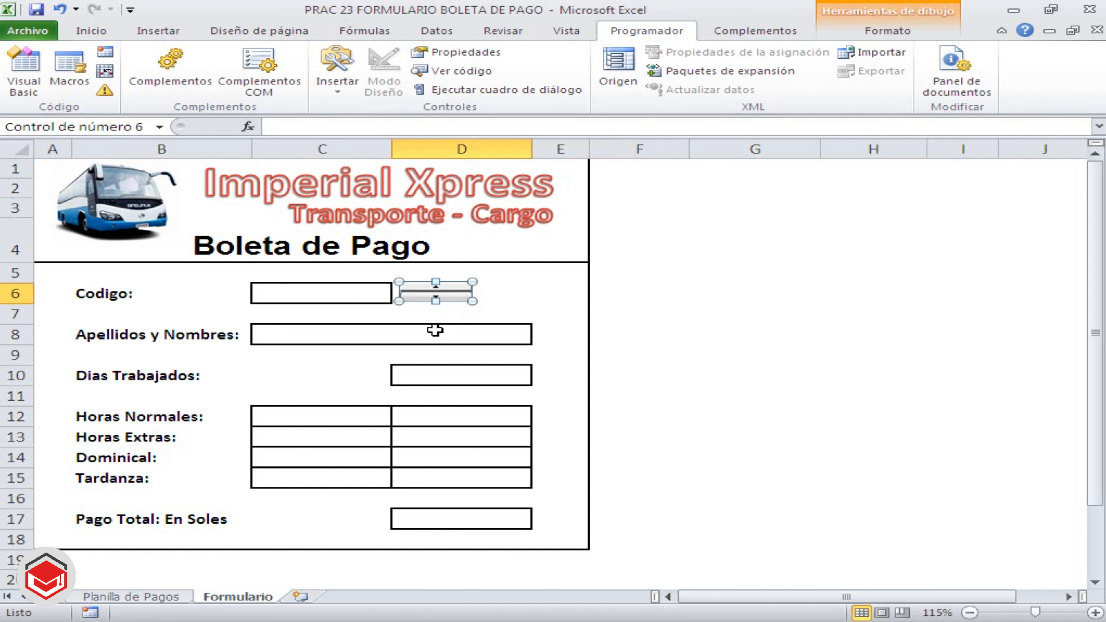
Format the spin button with a current value of 3, a minimum of 1 and a maximum of 5
{"action": "right_click", "coordinate": [448, 293]}
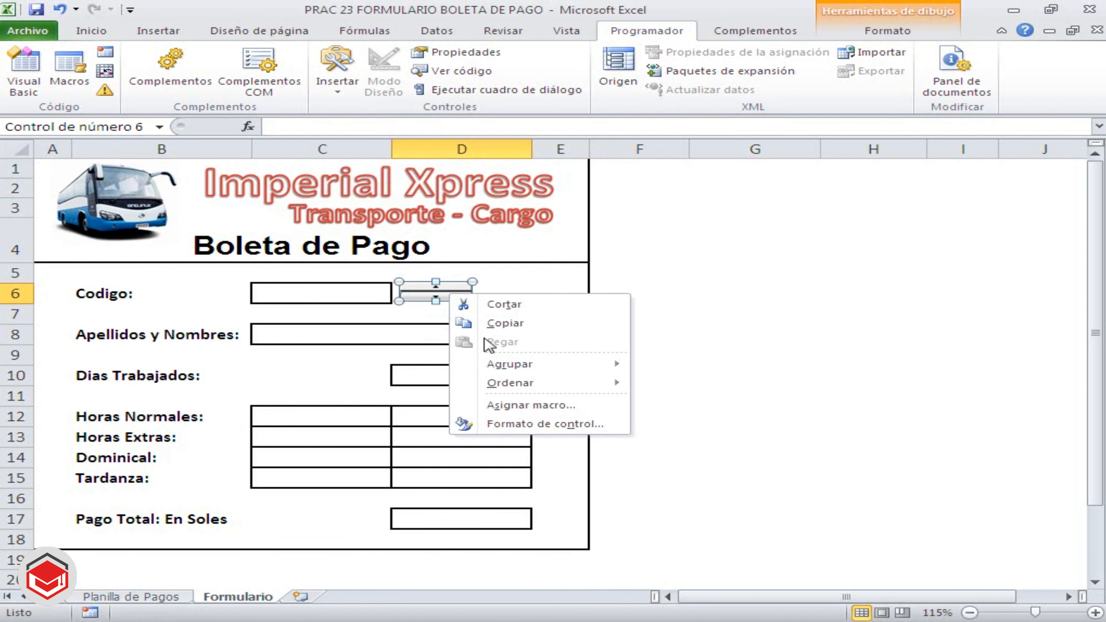
{"action": "left_click", "coordinate": [522, 422]}
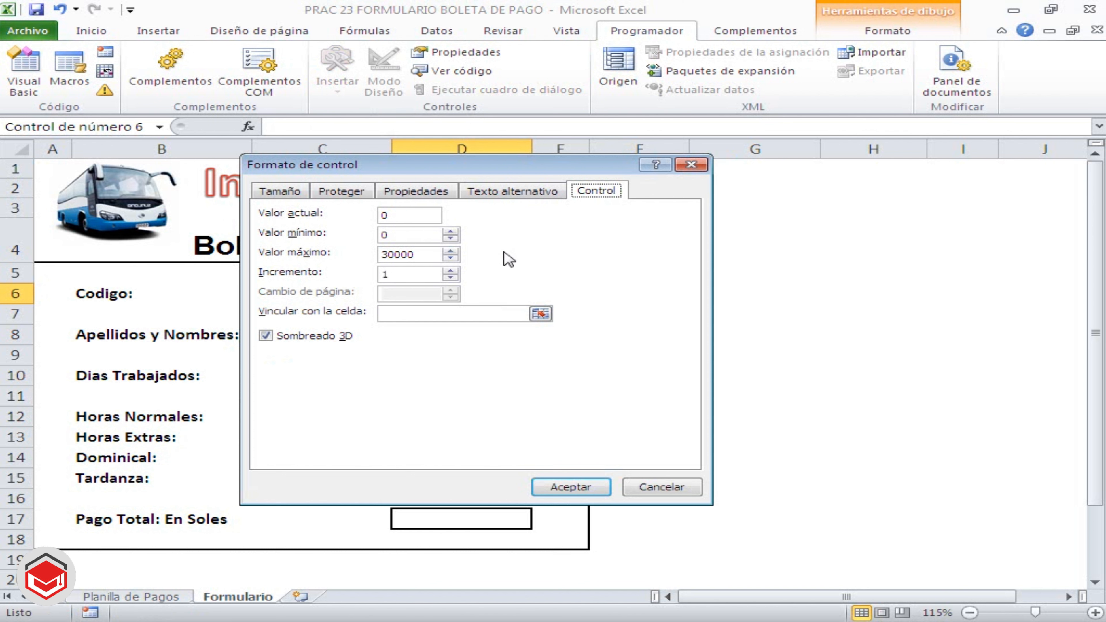
{"action": "left_click_drag", "start_coordinate": [451, 171], "coordinate": [708, 231]}
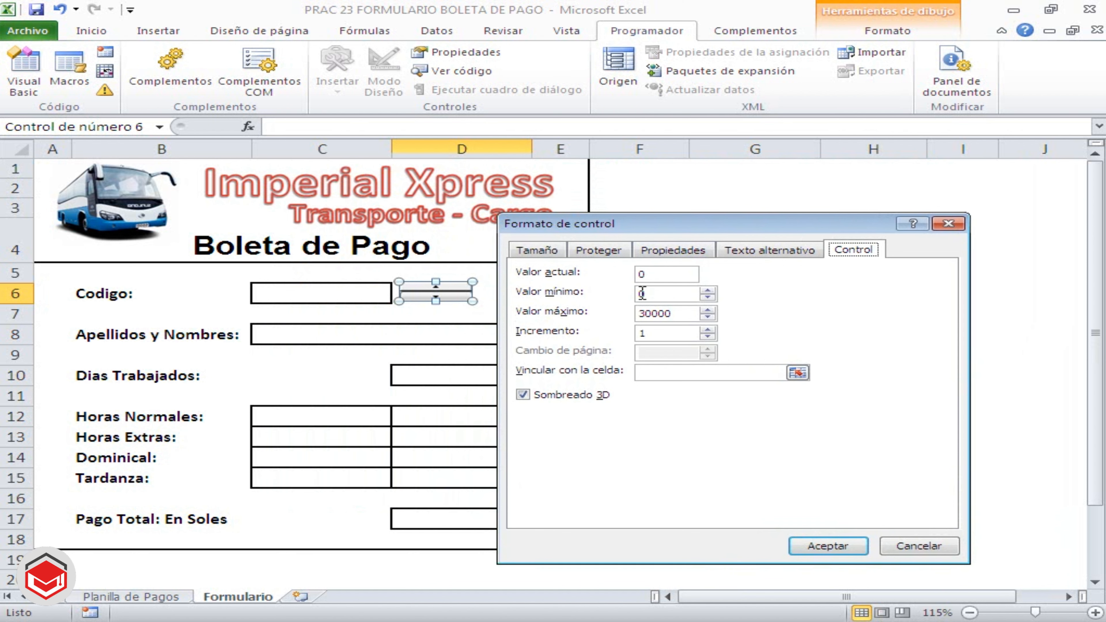
{"action": "double_click", "coordinate": [646, 275]}
{"action": "double_click", "coordinate": [649, 294]}
{"action": "double_click", "coordinate": [682, 314]}
{"action": "type", "text": "5"}
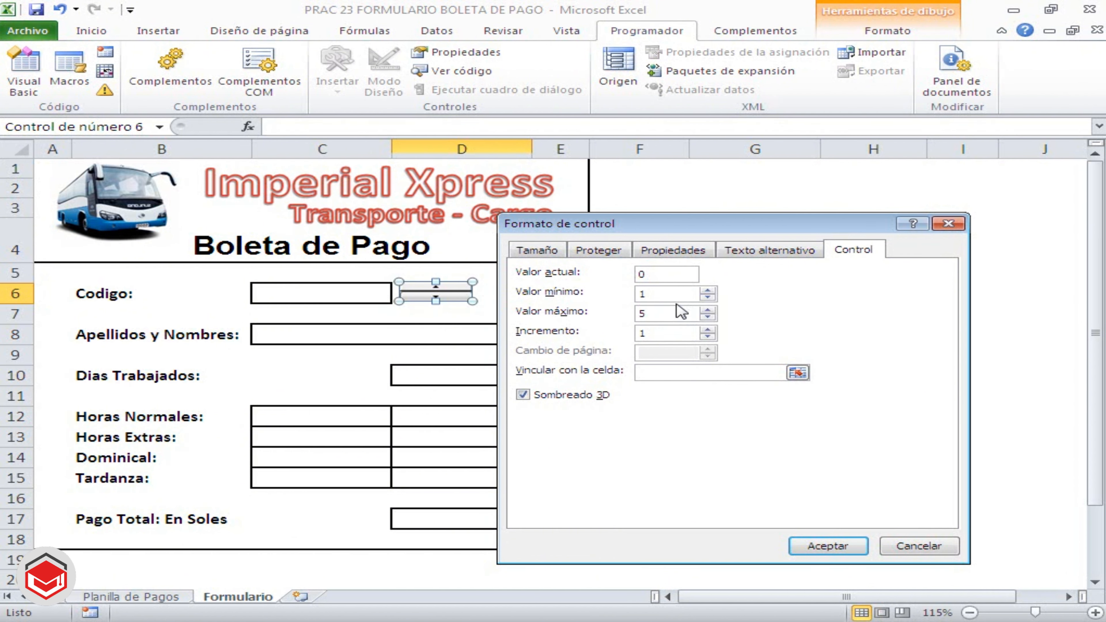
{"action": "left_click", "coordinate": [668, 295]}
{"action": "left_click", "coordinate": [658, 297]}
{"action": "left_click_drag", "start_coordinate": [654, 276], "coordinate": [590, 274]}
{"action": "type", "text": "3"}
{"action": "left_click", "coordinate": [660, 335]}
Link the spin button to the Codigo cell $C$6 and accept the control format
{"action": "left_click", "coordinate": [650, 378]}
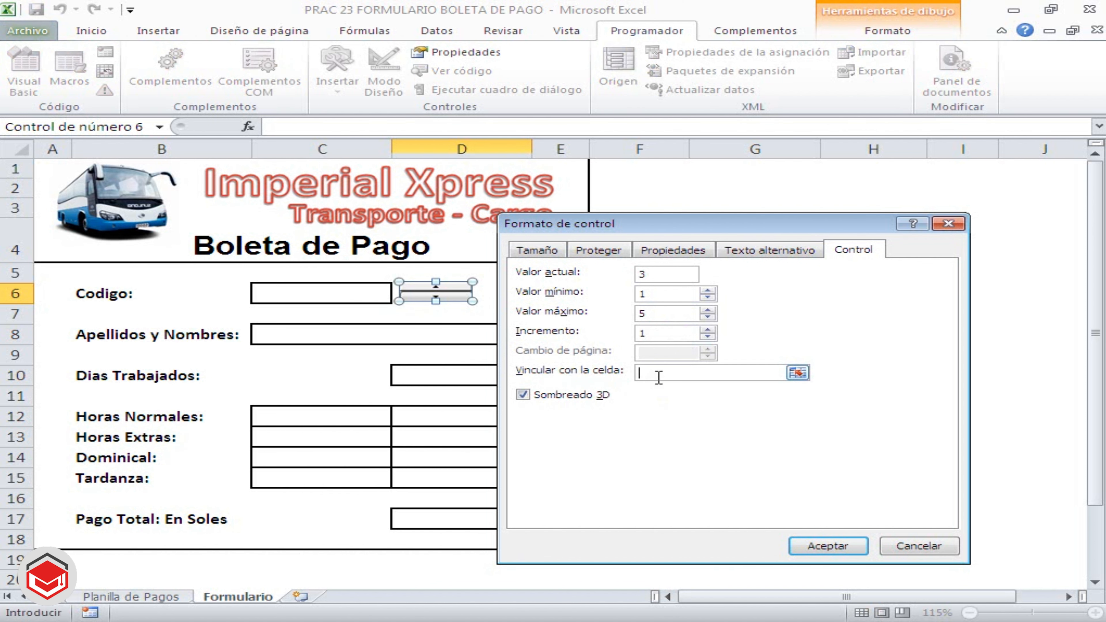
{"action": "left_click", "coordinate": [797, 373]}
{"action": "left_click", "coordinate": [338, 295]}
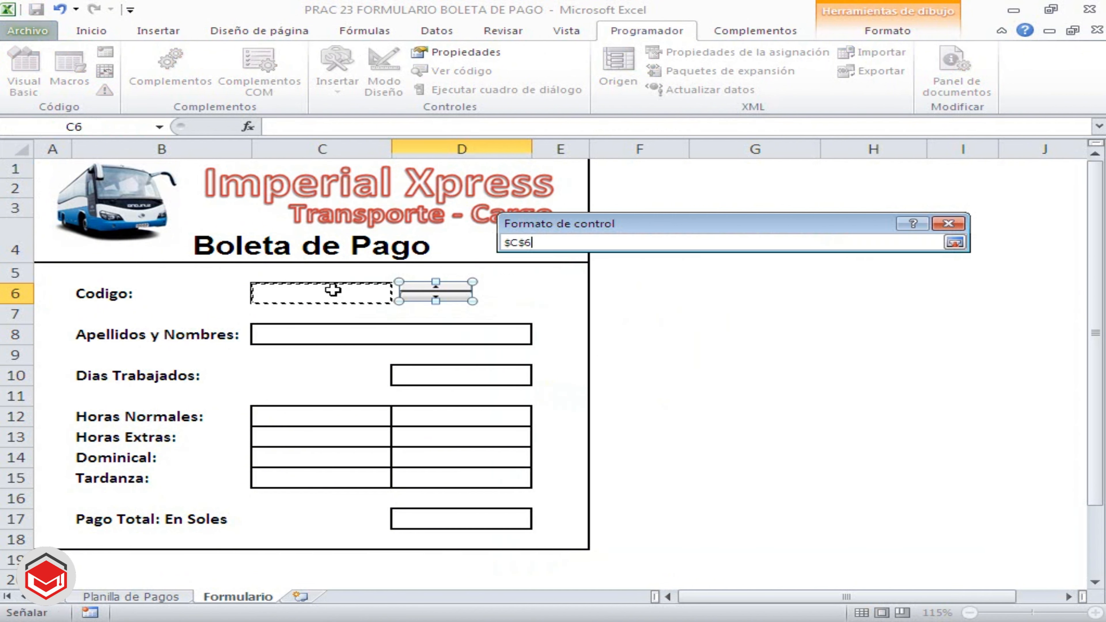
{"action": "left_click", "coordinate": [954, 243]}
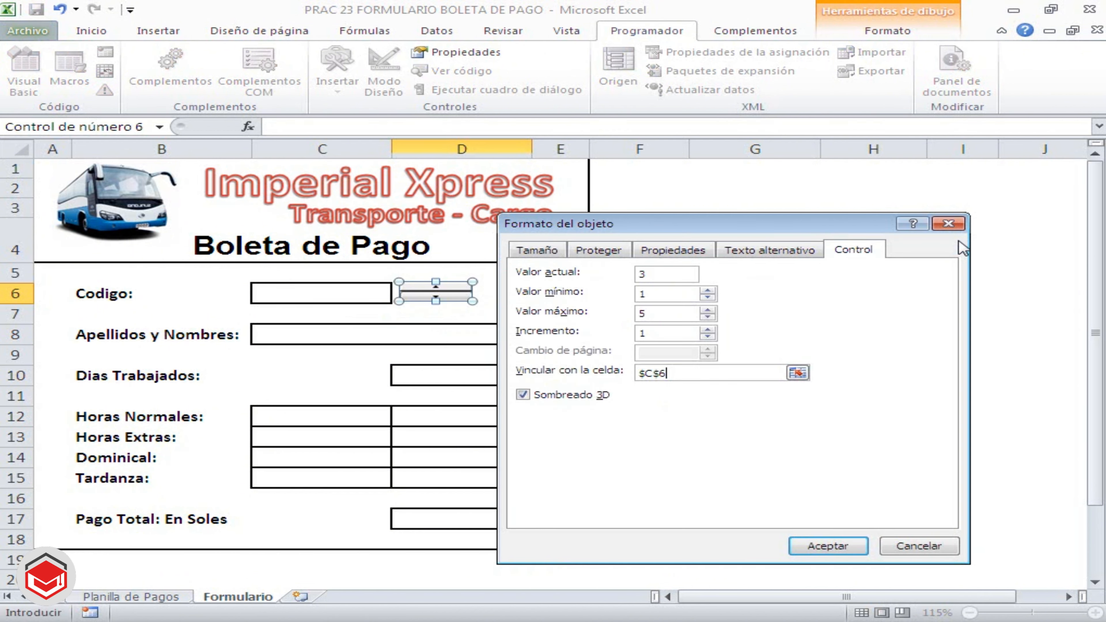
{"action": "left_click", "coordinate": [829, 546]}
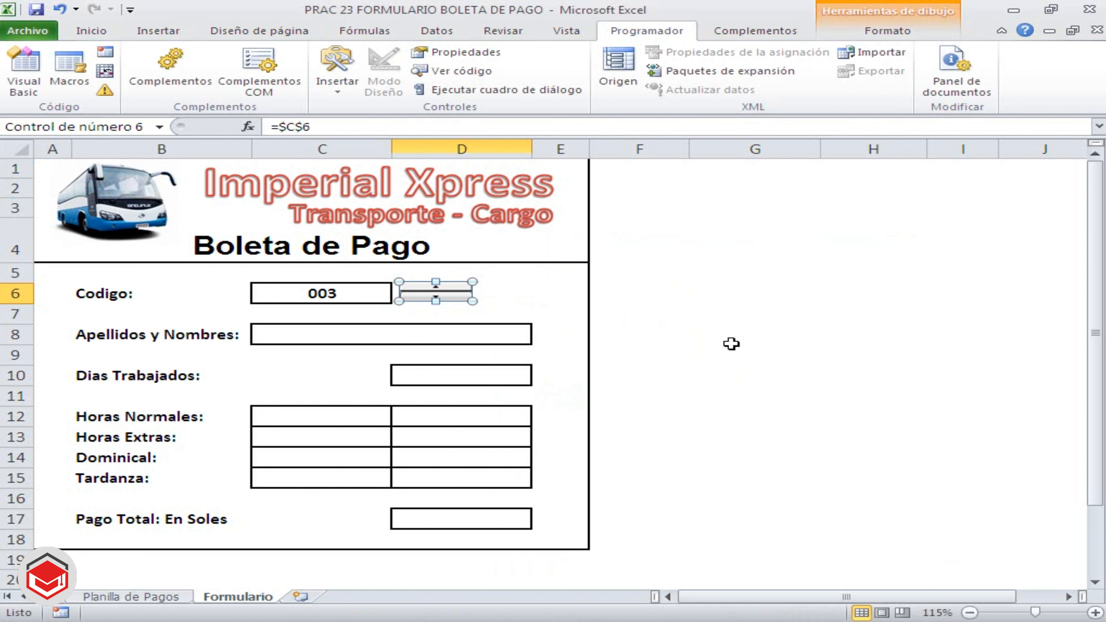
Test the spin button by stepping the Codigo value down and up several times
{"action": "left_click", "coordinate": [699, 297]}
{"action": "left_click", "coordinate": [436, 297]}
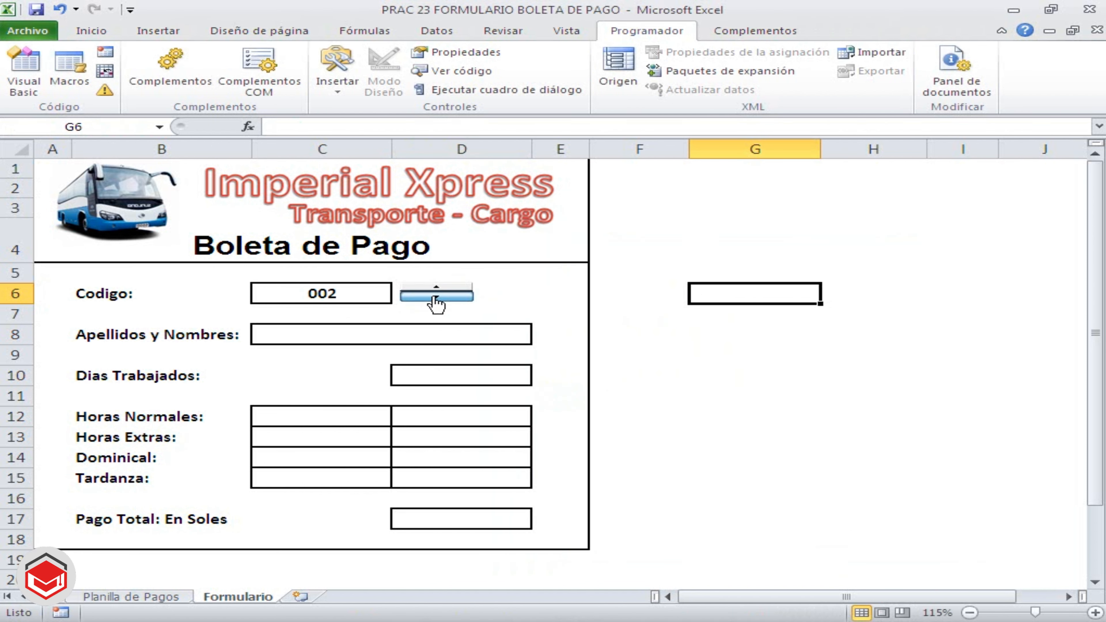
{"action": "left_click", "coordinate": [437, 288]}
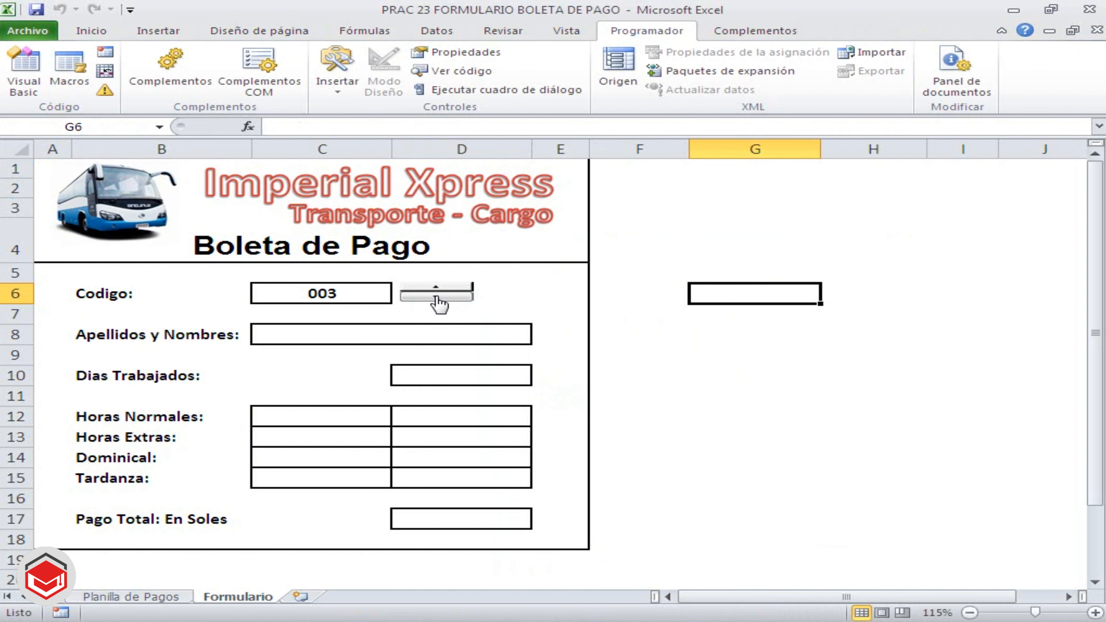
{"action": "left_click", "coordinate": [436, 298]}
{"action": "left_click", "coordinate": [436, 297]}
{"action": "left_click", "coordinate": [437, 287]}
{"action": "left_click", "coordinate": [438, 287]}
{"action": "left_click", "coordinate": [437, 287]}
{"action": "left_click", "coordinate": [436, 297]}
{"action": "left_click", "coordinate": [436, 288]}
{"action": "left_click", "coordinate": [436, 297]}
Switch to the Planilla de Pagos sheet and examine the Código and Trabajador lookup table in O2:P7
{"action": "left_click", "coordinate": [136, 596]}
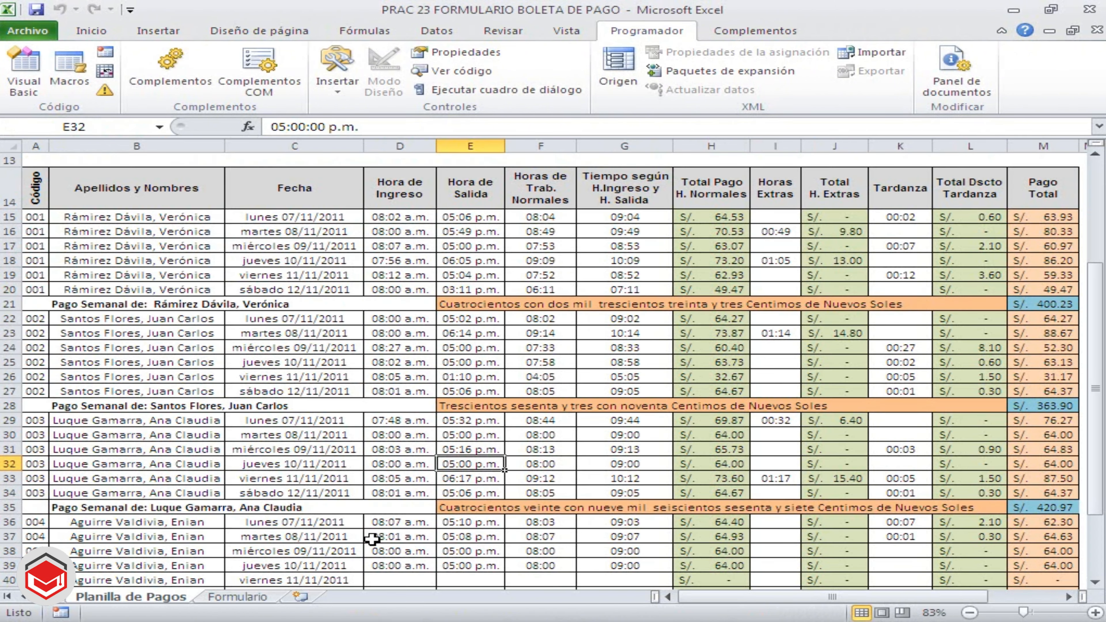
{"action": "left_click", "coordinate": [1069, 596]}
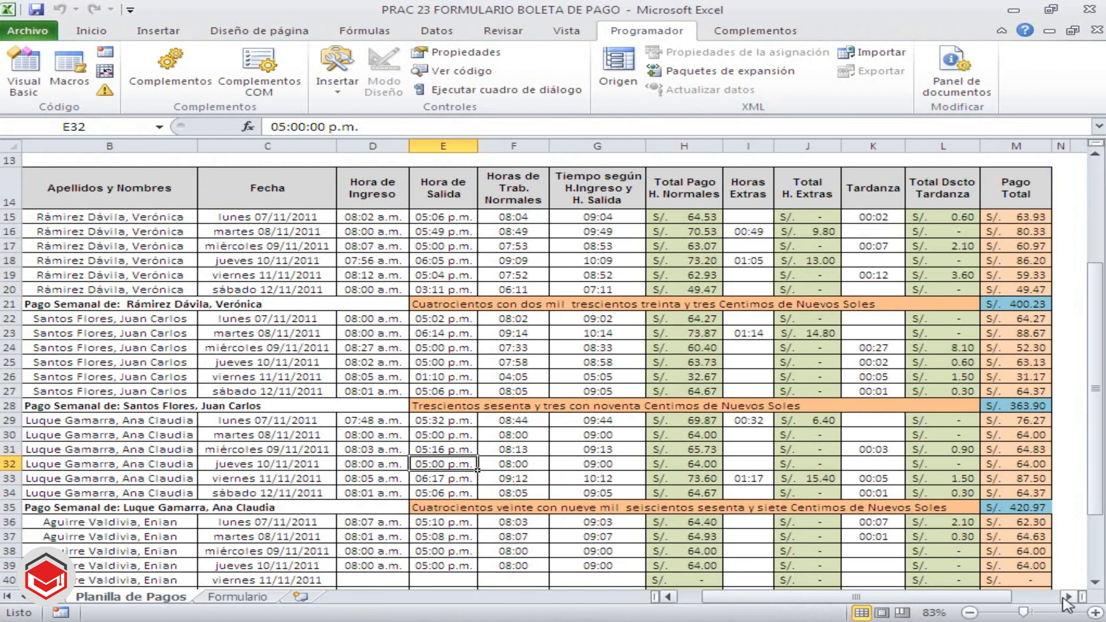
{"action": "left_click", "coordinate": [1068, 597]}
{"action": "scroll", "coordinate": [998, 580], "scroll_direction": "up", "scroll_amount": 4}
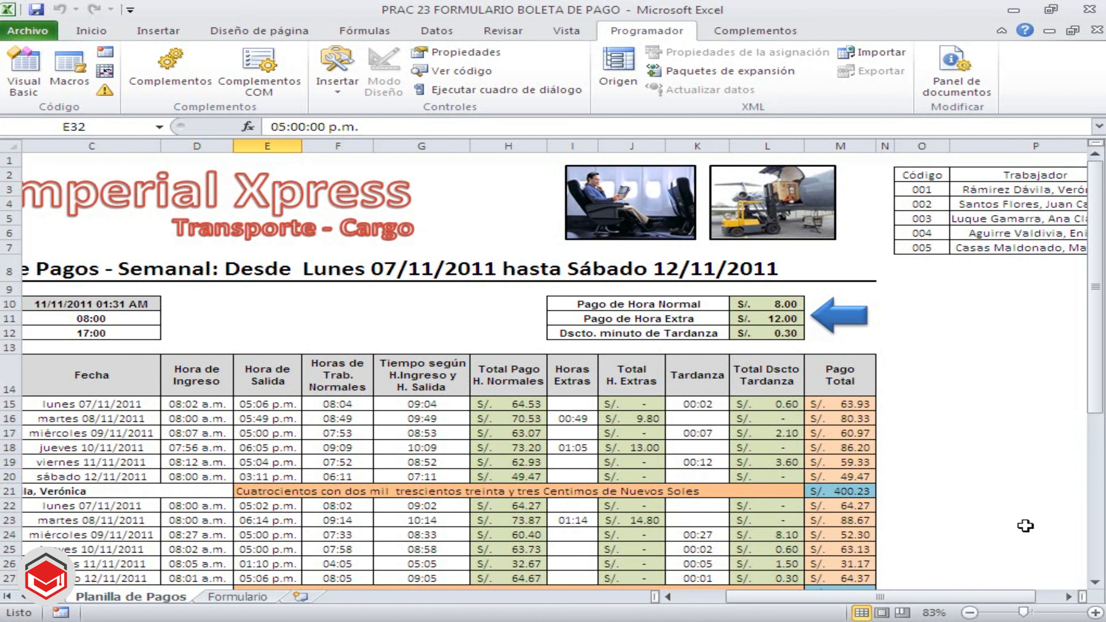
{"action": "left_click", "coordinate": [1069, 596]}
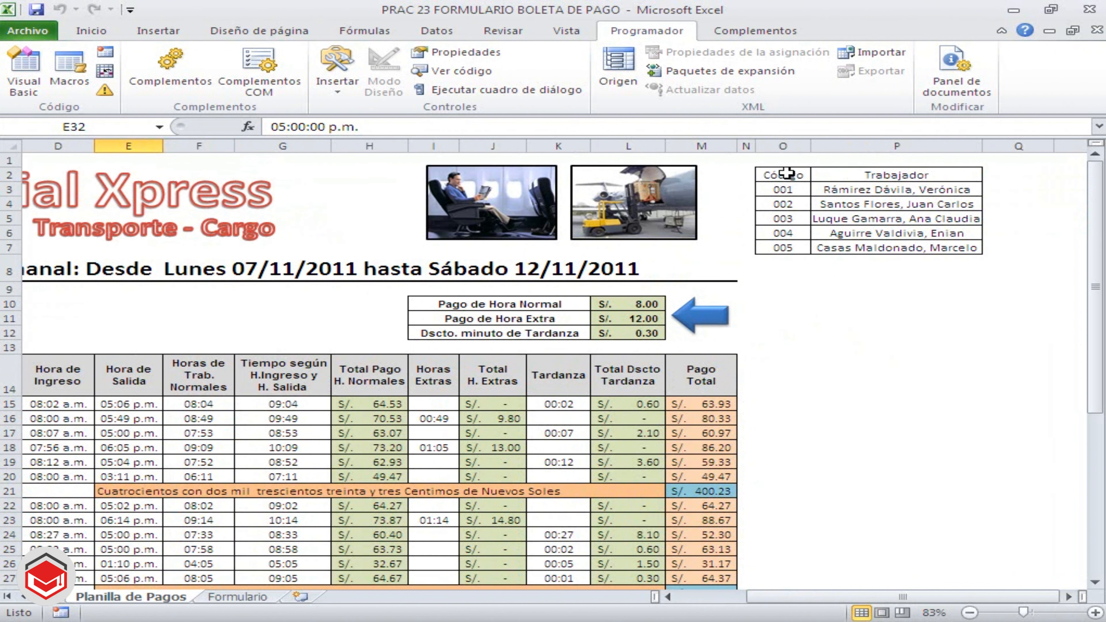
{"action": "left_click_drag", "start_coordinate": [784, 175], "coordinate": [956, 248]}
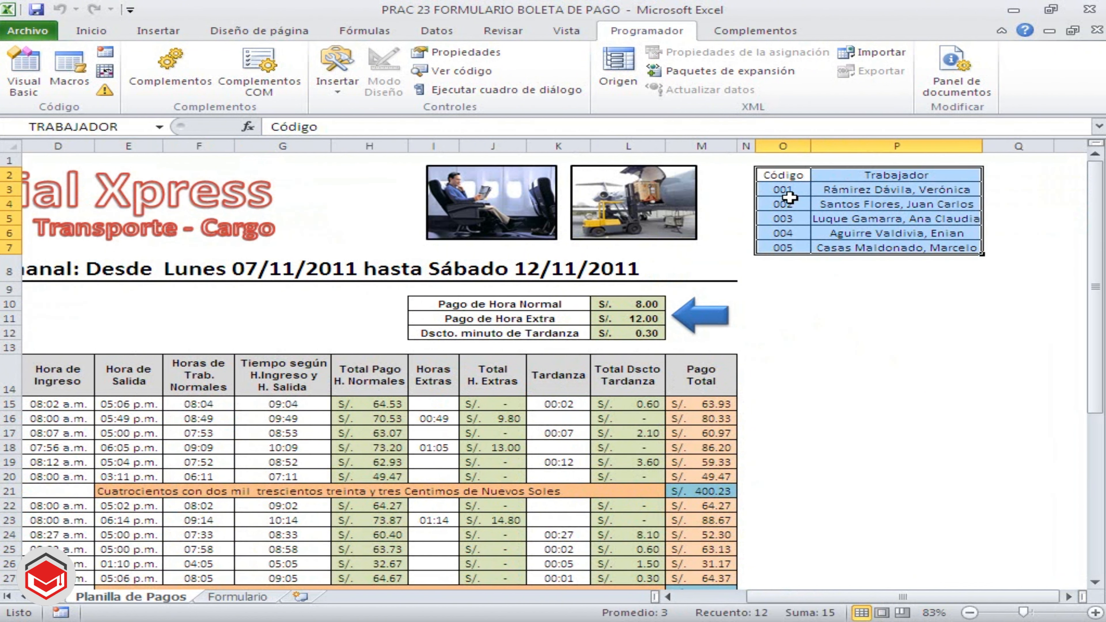
{"action": "left_click", "coordinate": [786, 203]}
{"action": "left_click", "coordinate": [784, 190]}
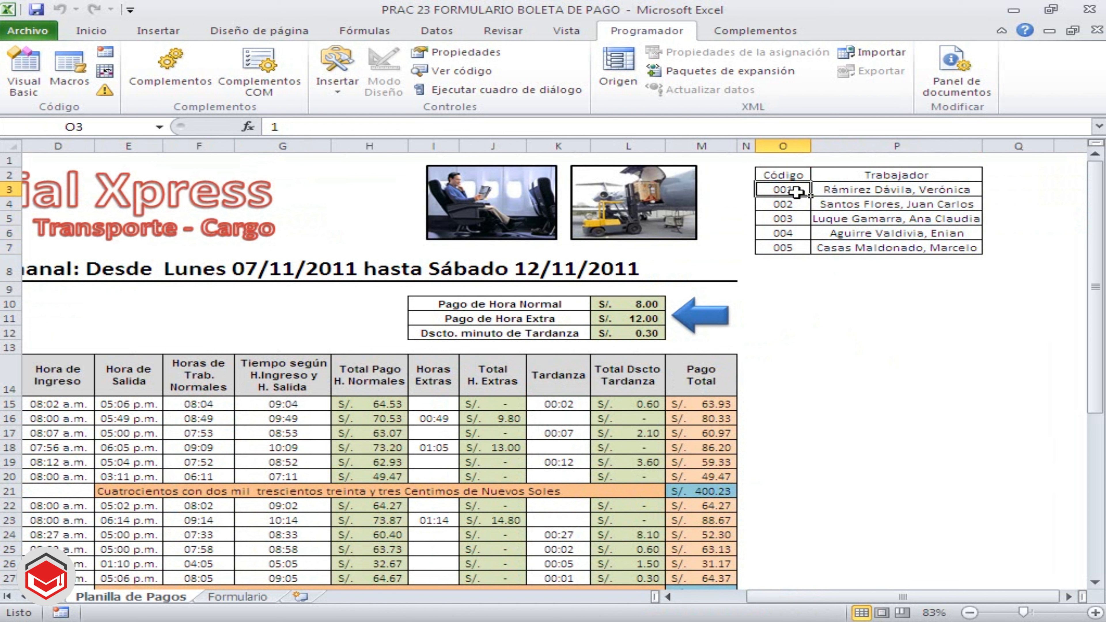
{"action": "left_click", "coordinate": [803, 247]}
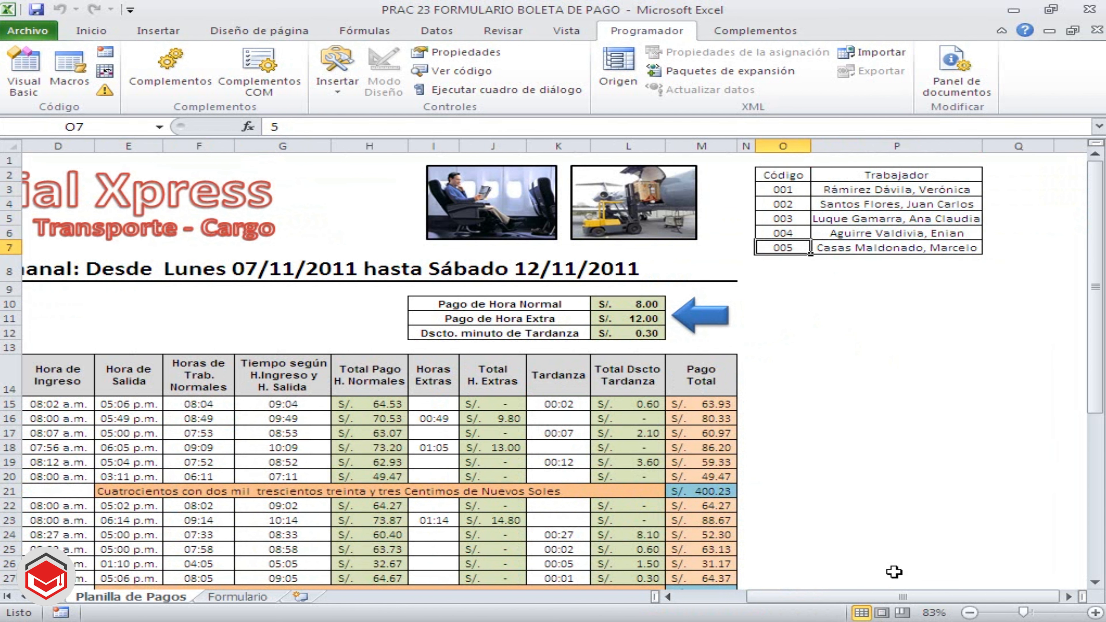
Review the Apellidos y Nombres entries for each worker code throughout the weekly payroll table
{"action": "left_click_drag", "start_coordinate": [939, 598], "coordinate": [763, 598]}
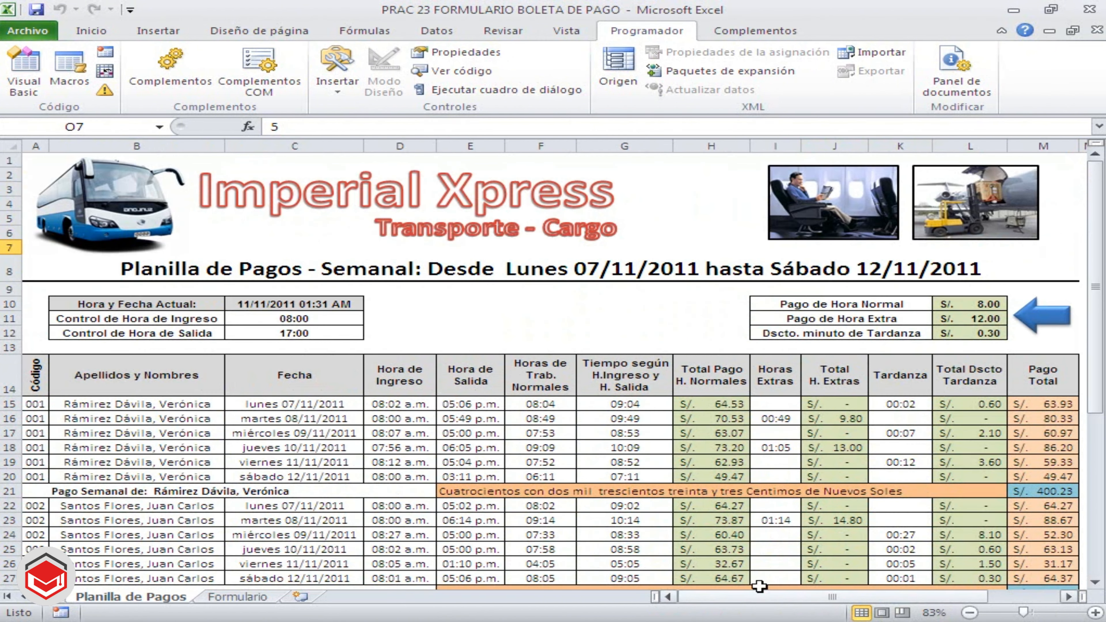
{"action": "left_click", "coordinate": [174, 433]}
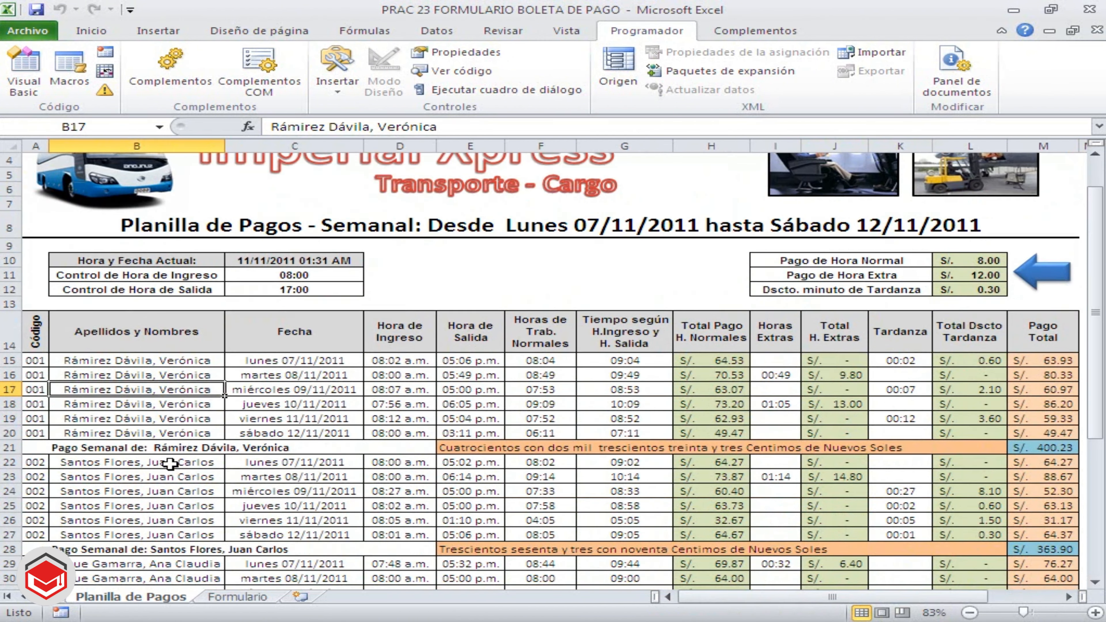
{"action": "scroll", "coordinate": [170, 461], "scroll_direction": "down", "scroll_amount": 2}
{"action": "left_click", "coordinate": [158, 463]}
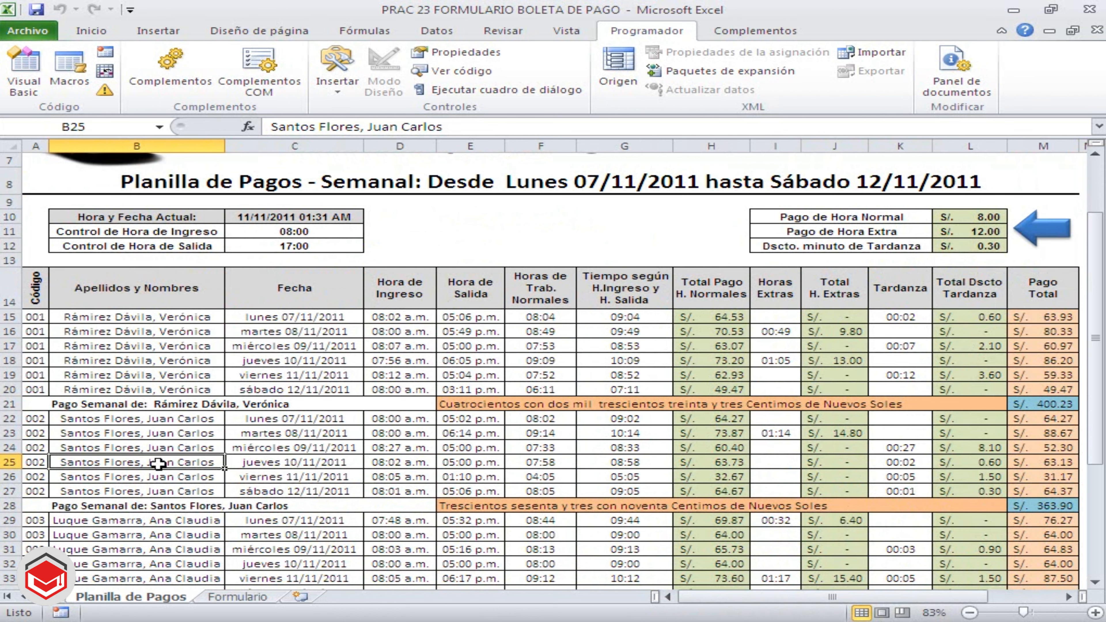
{"action": "scroll", "coordinate": [158, 464], "scroll_direction": "down", "scroll_amount": 2}
{"action": "left_click", "coordinate": [158, 465]}
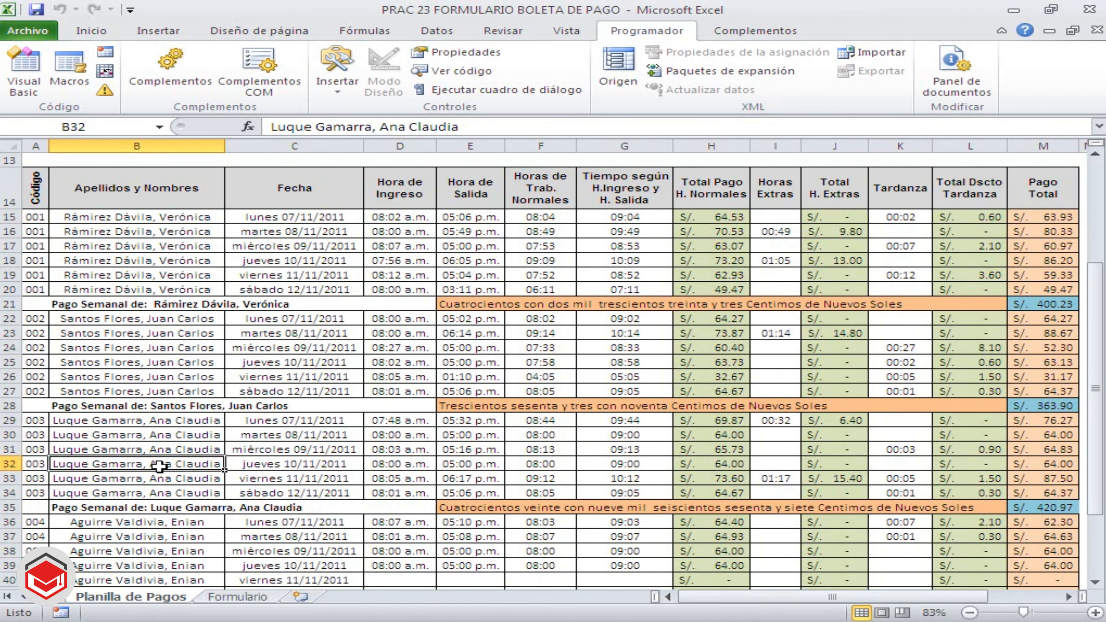
{"action": "scroll", "coordinate": [196, 475], "scroll_direction": "down", "scroll_amount": 3}
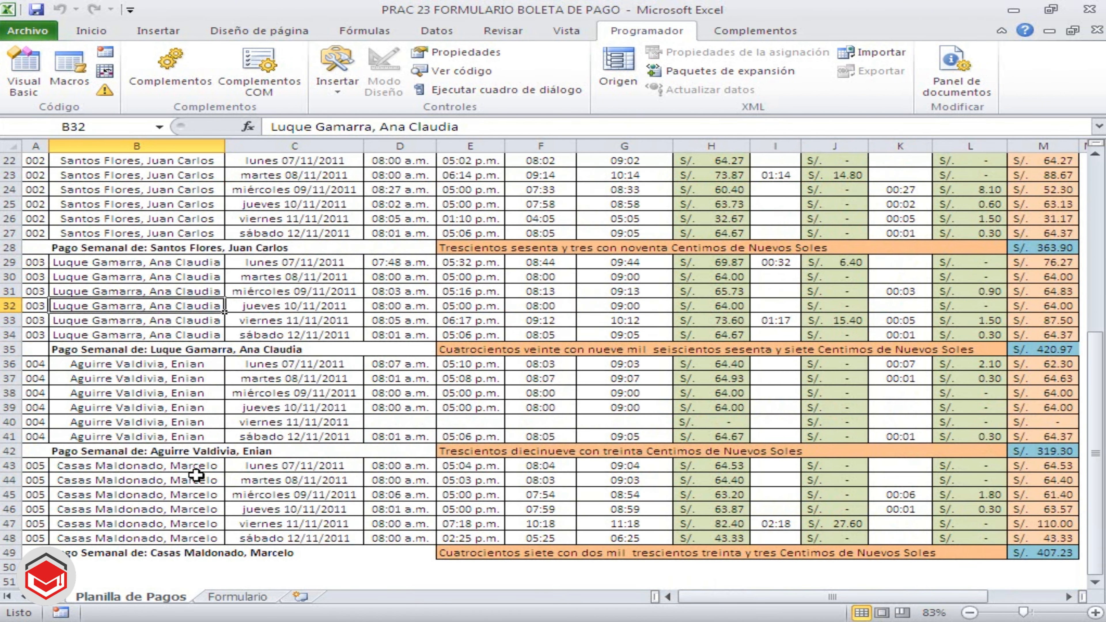
{"action": "left_click", "coordinate": [191, 437]}
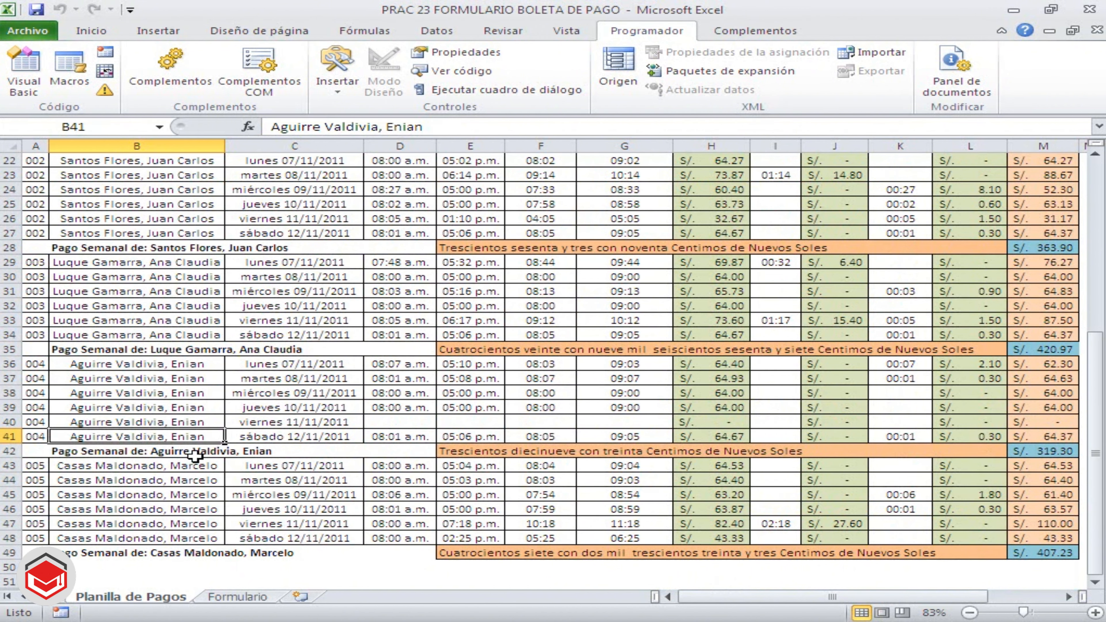
{"action": "left_click", "coordinate": [198, 480]}
{"action": "scroll", "coordinate": [237, 495], "scroll_direction": "up", "scroll_amount": 6}
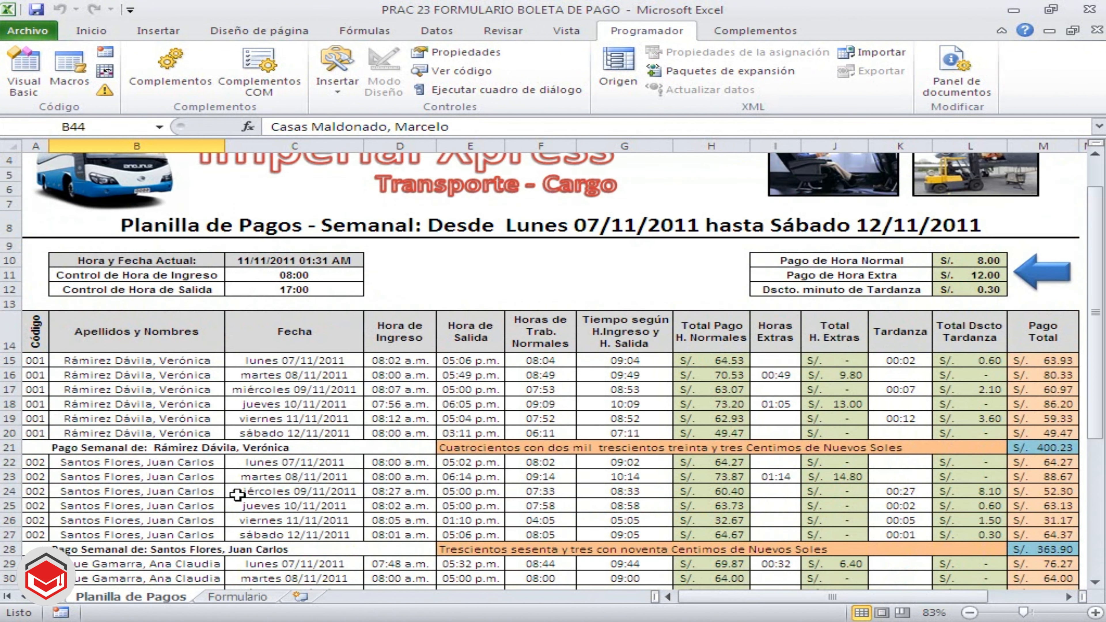
Return to the Formulario sheet, select the Apellidos y Nombres cell C8 and step the Codigo value to 003
{"action": "left_click", "coordinate": [237, 597]}
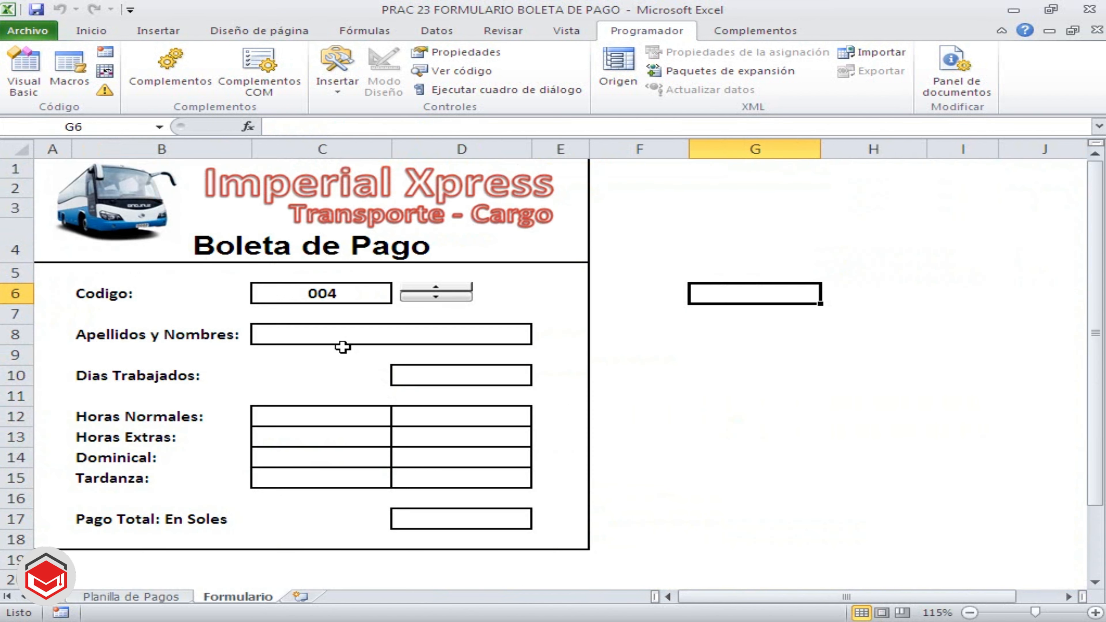
{"action": "left_click", "coordinate": [294, 332]}
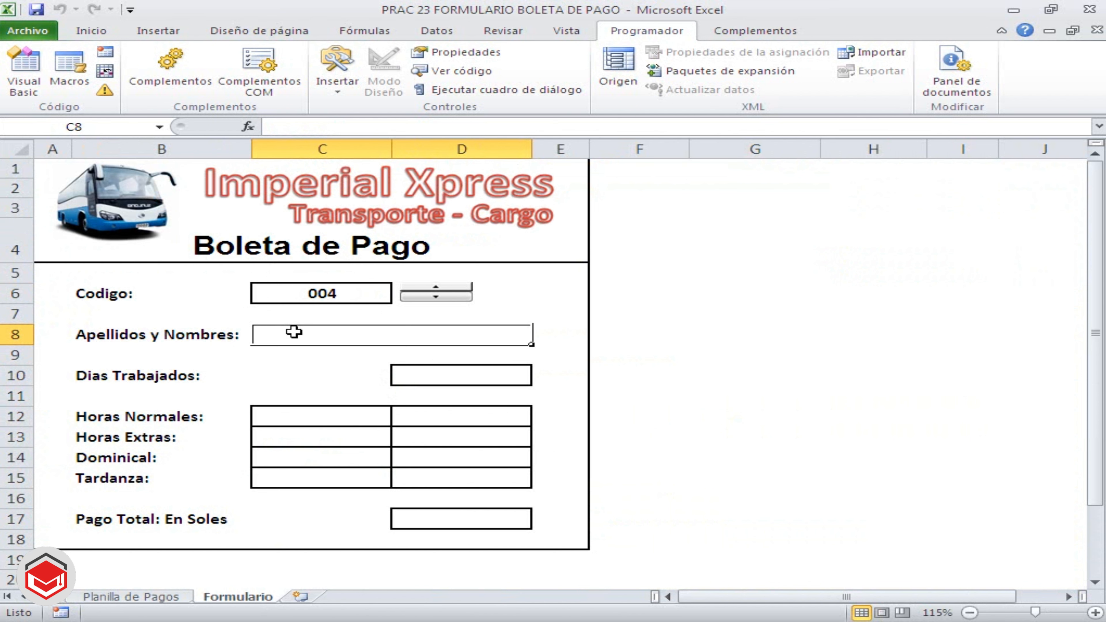
{"action": "left_click", "coordinate": [433, 296]}
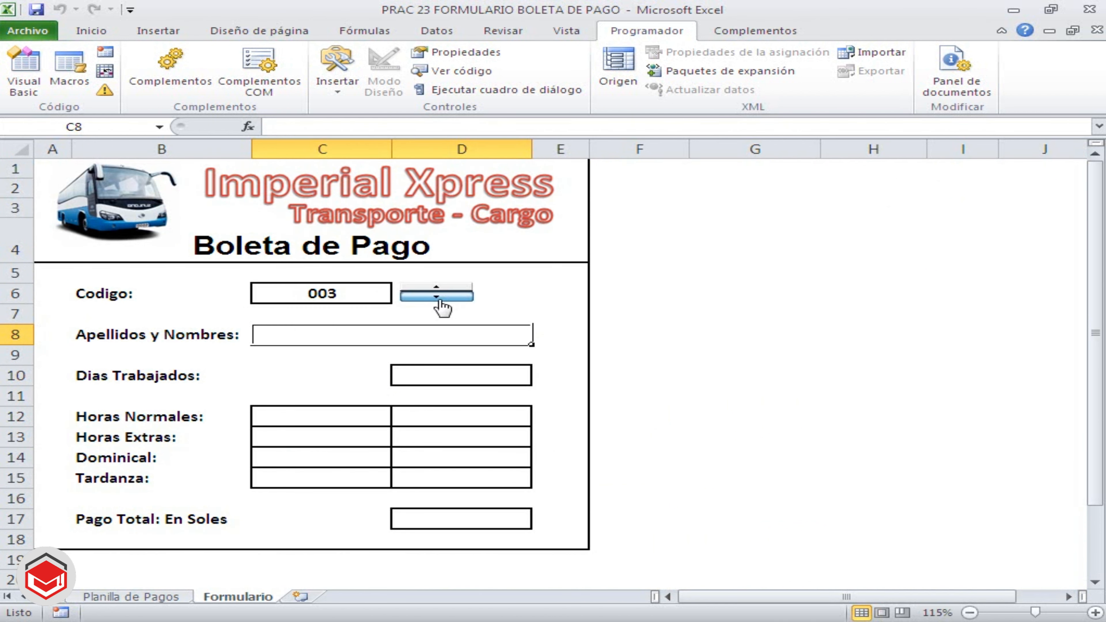
{"action": "left_click", "coordinate": [431, 297]}
{"action": "left_click", "coordinate": [429, 289]}
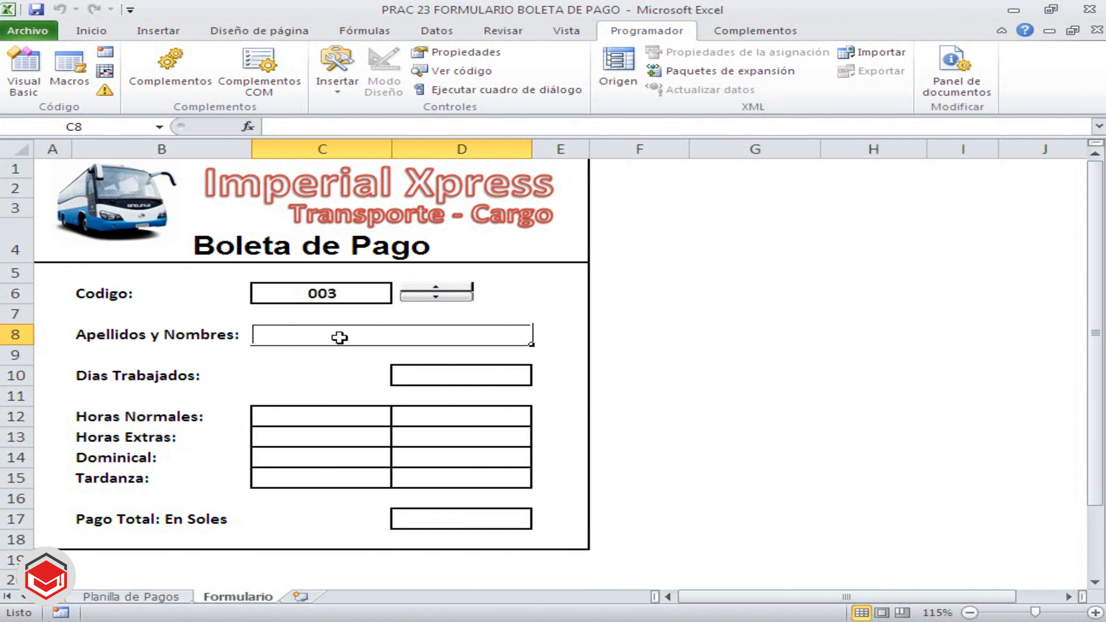
Enter the lookup formula =CONSULTAV(C6,PLANILLA,2,0) in the Apellidos y Nombres cell C8
{"action": "type", "text": "="}
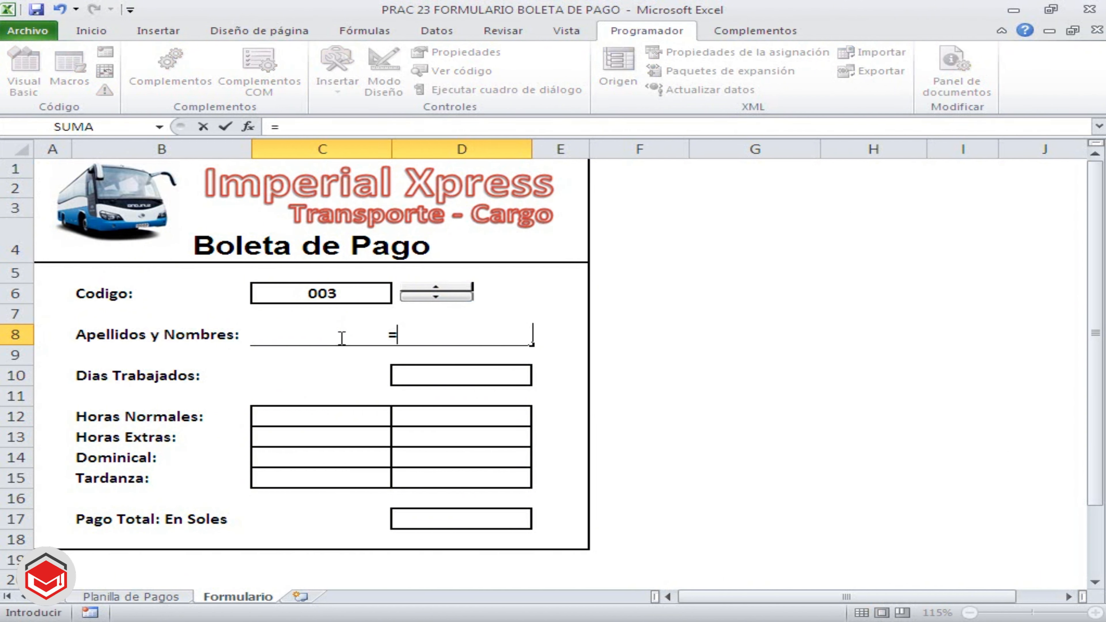
{"action": "type", "text": "CON"}
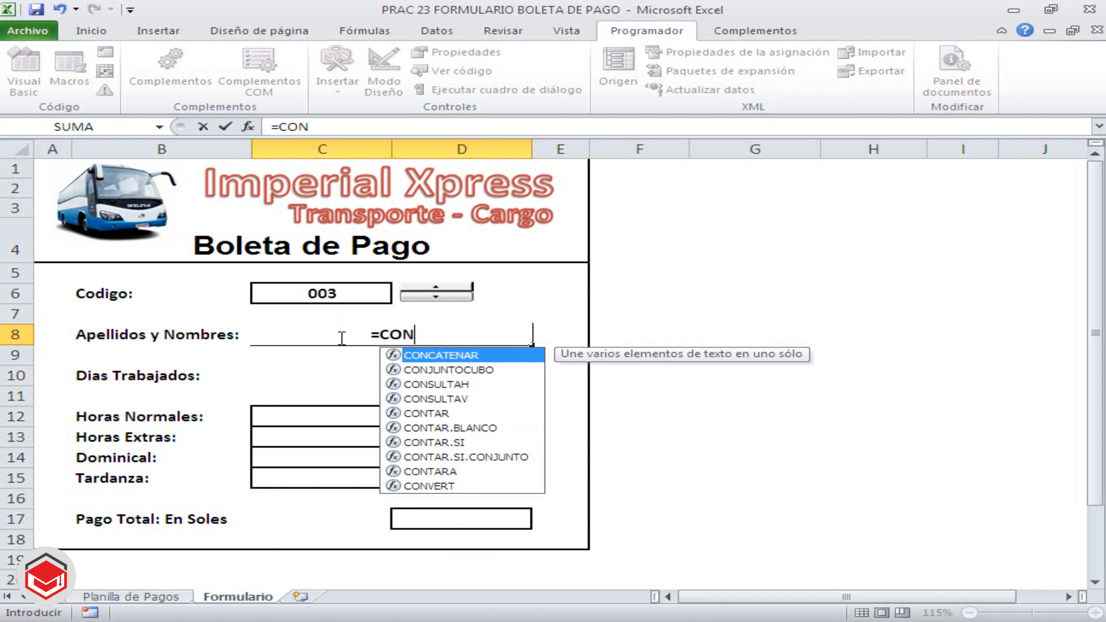
{"action": "double_click", "coordinate": [438, 399]}
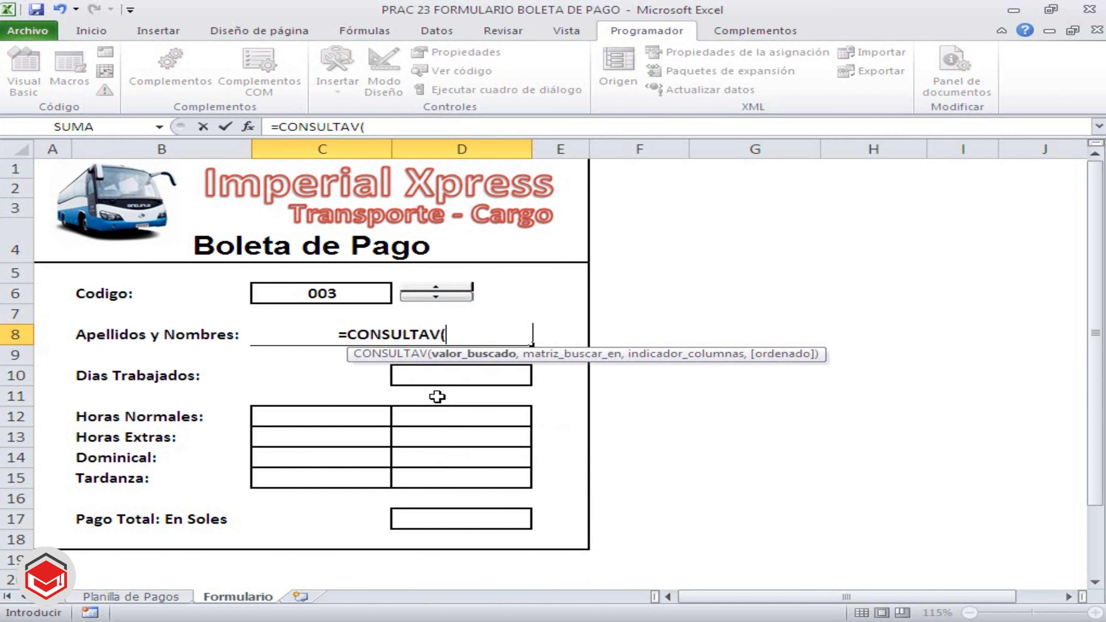
{"action": "left_click", "coordinate": [327, 295]}
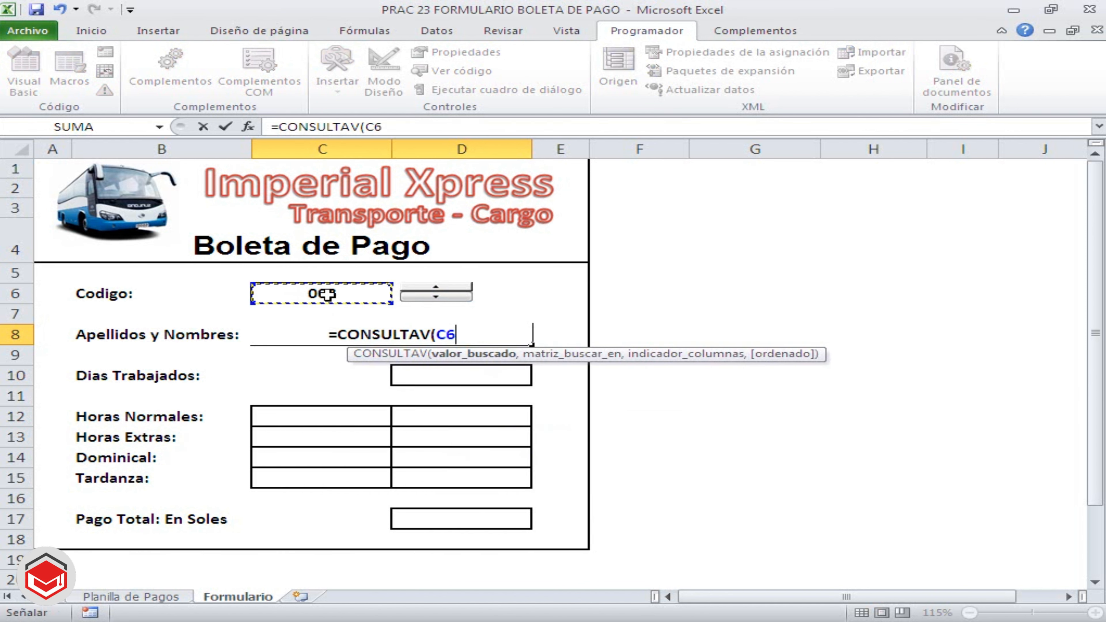
{"action": "type", "text": ","}
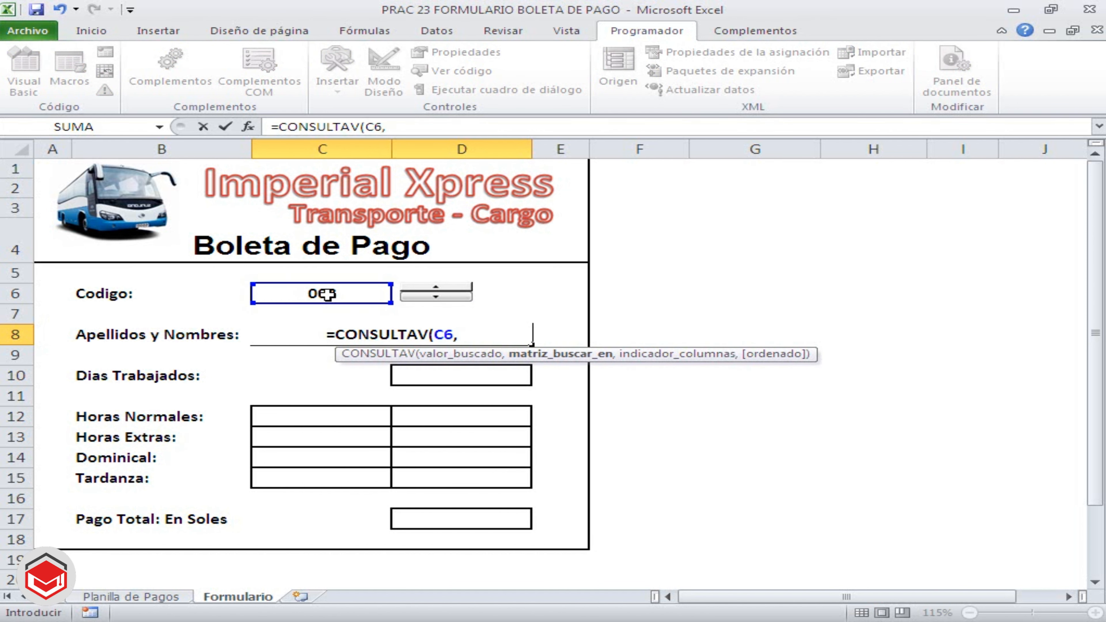
{"action": "type", "text": "PLANILLA"}
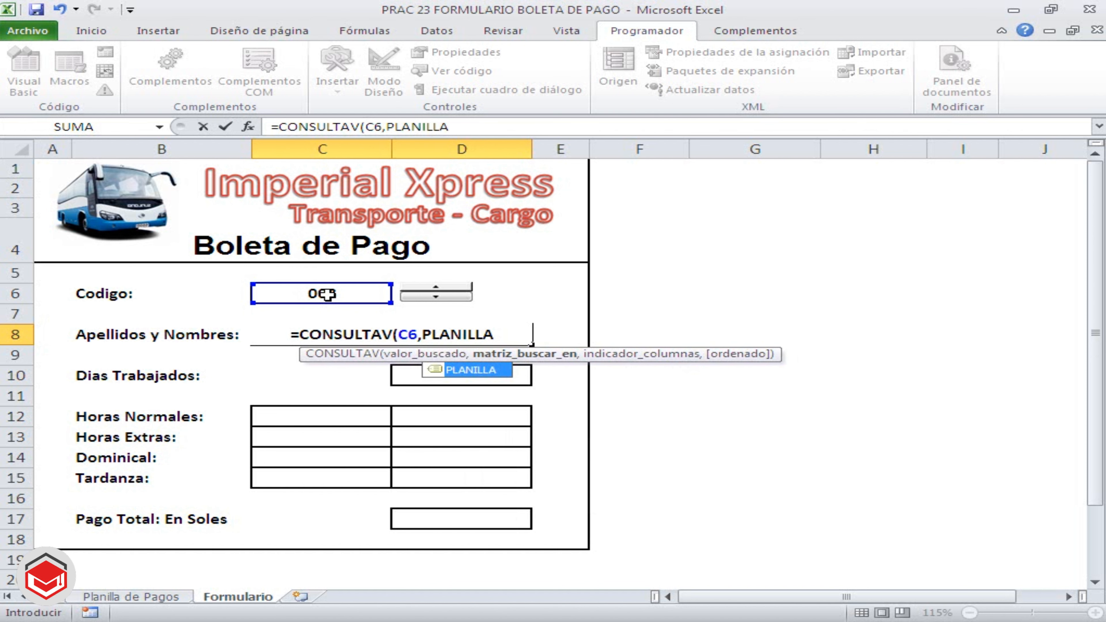
{"action": "type", "text": ",2"}
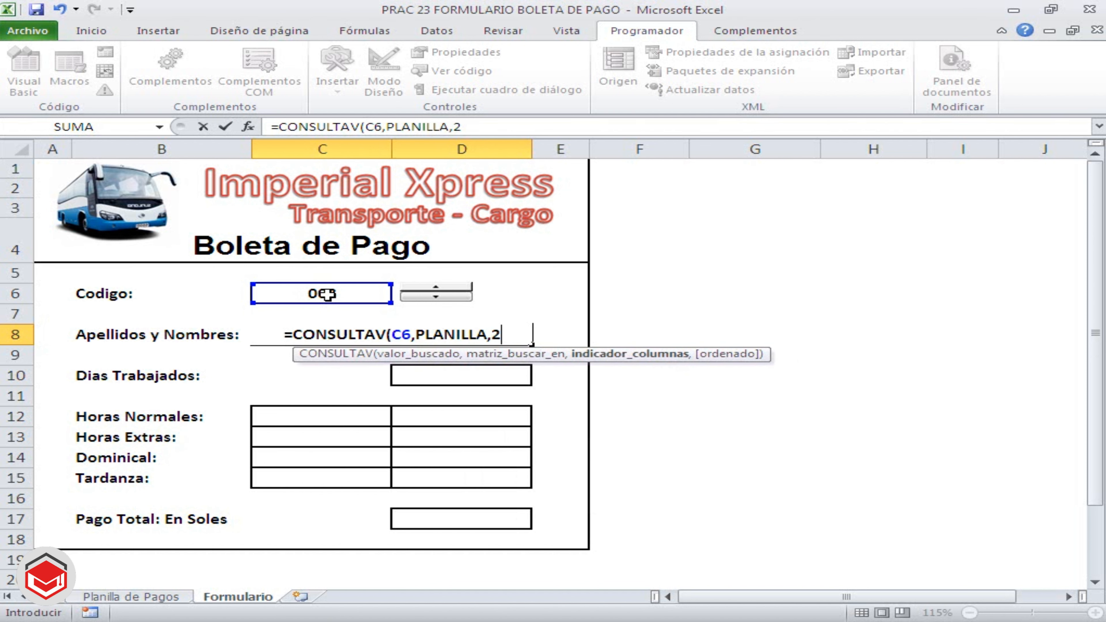
{"action": "type", "text": ",0)"}
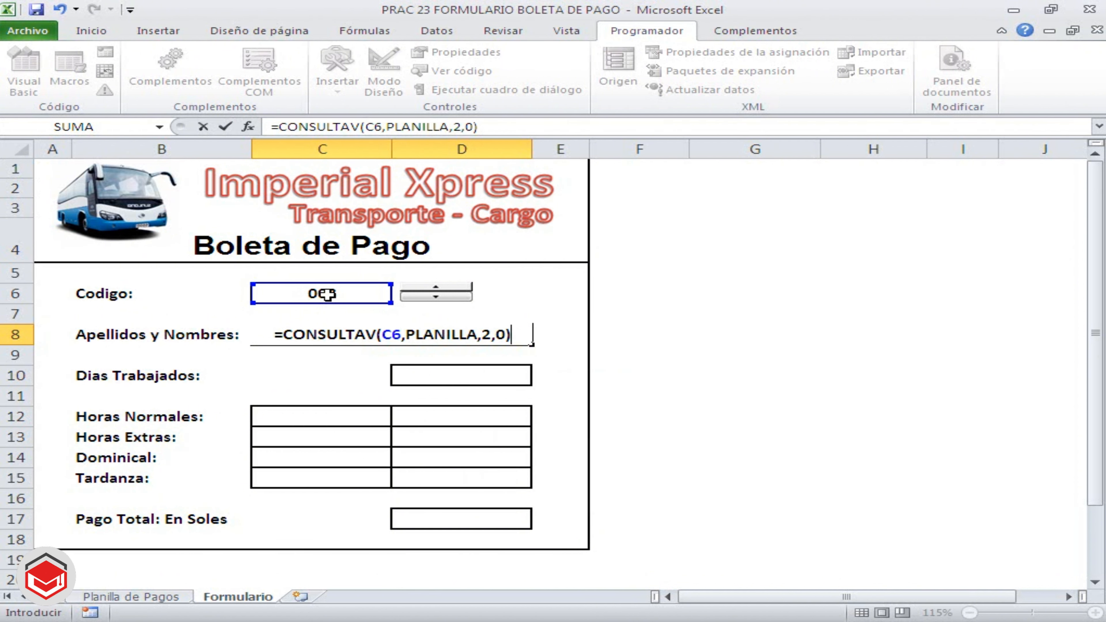
{"action": "key", "text": "Return"}
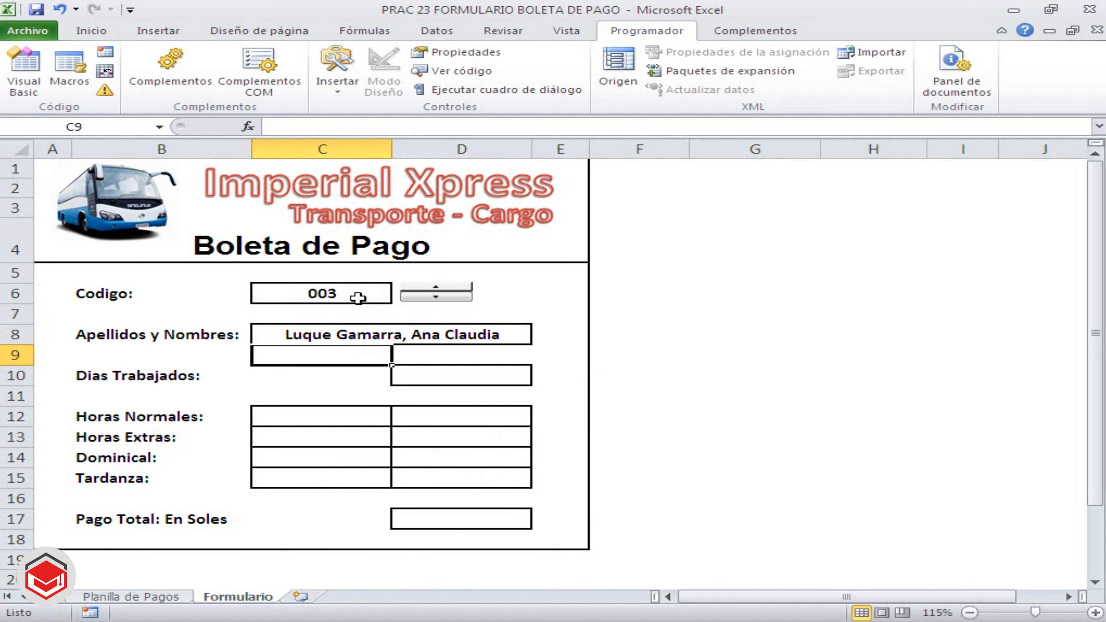
Test the name lookup by stepping the Codigo value down to 001 and up to 004
{"action": "left_click", "coordinate": [650, 307]}
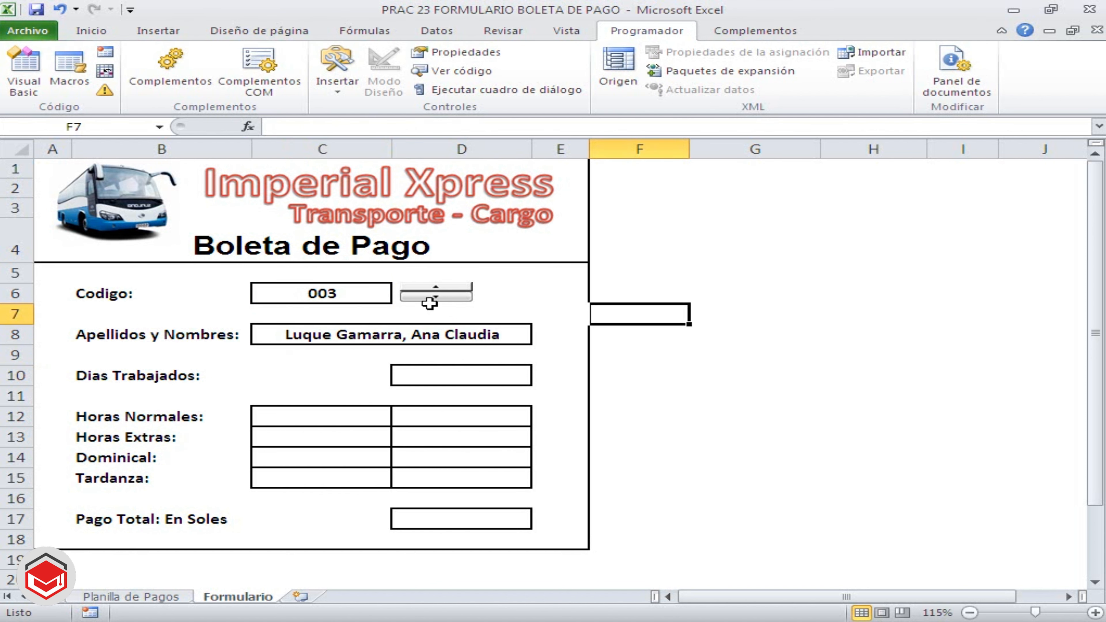
{"action": "left_click", "coordinate": [435, 296]}
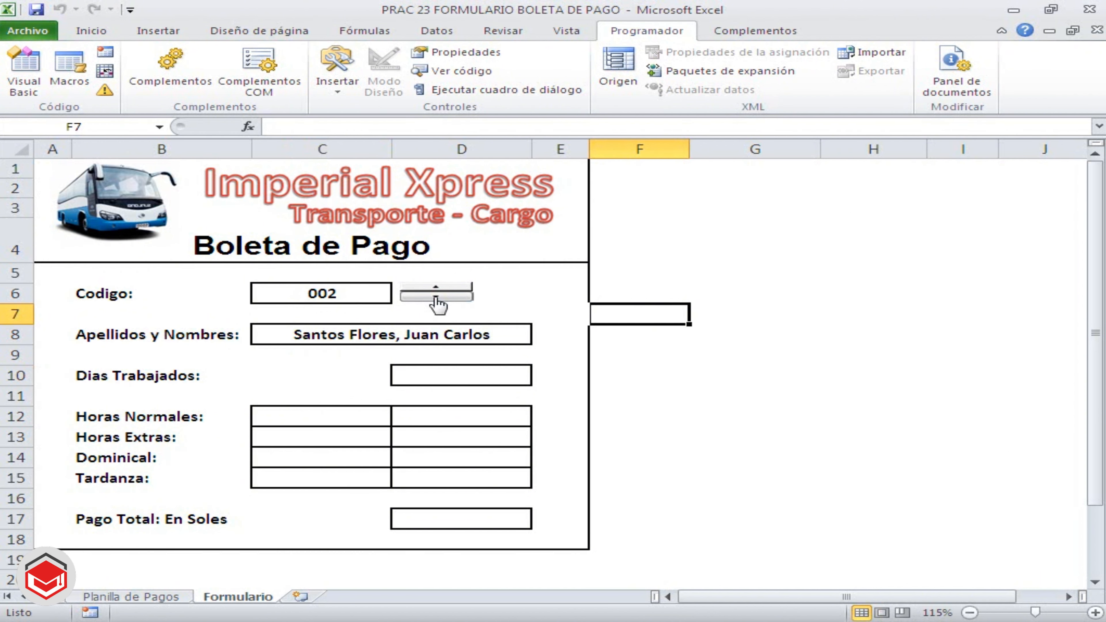
{"action": "left_click", "coordinate": [436, 297]}
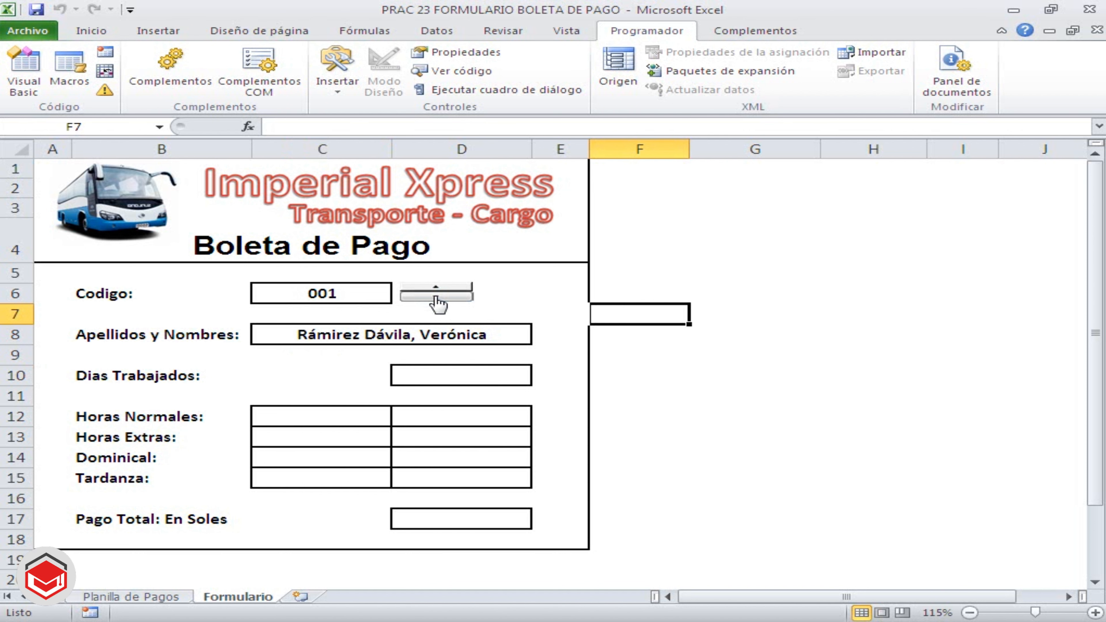
{"action": "left_click", "coordinate": [434, 287]}
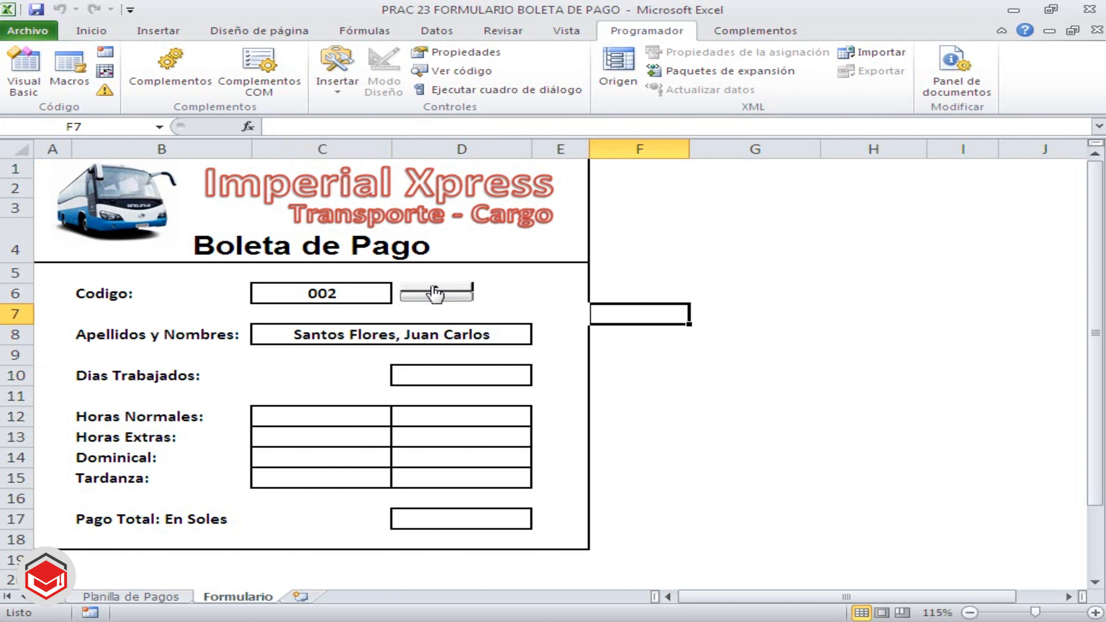
{"action": "left_click", "coordinate": [435, 287]}
{"action": "left_click", "coordinate": [434, 288]}
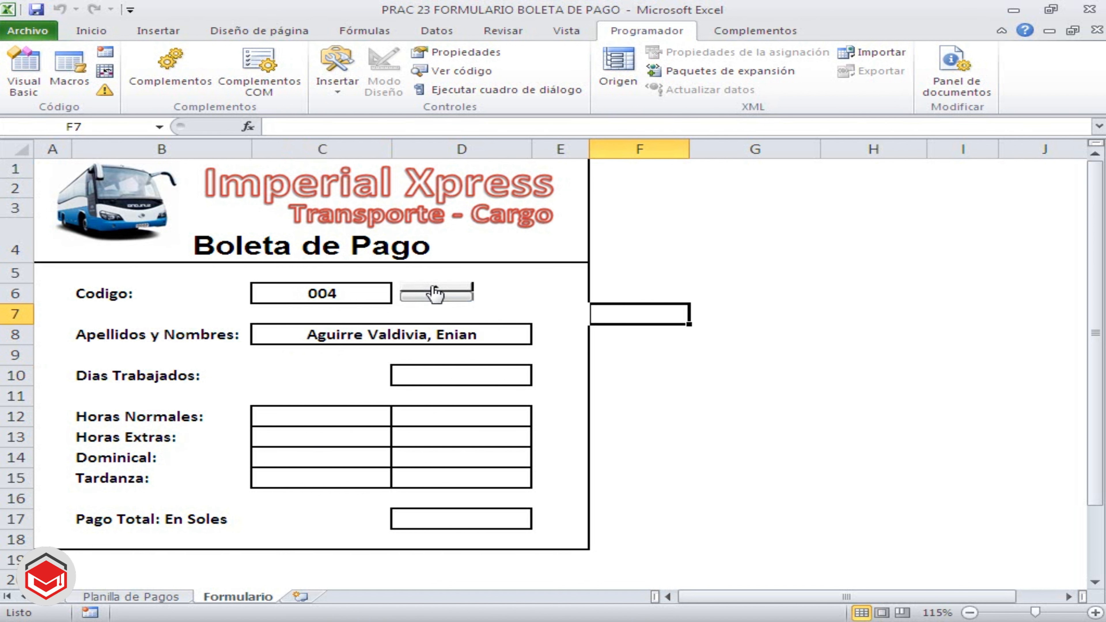
Inspect the C8 lookup formula and examine the code and name columns it searches in the Planilla de Pagos table
{"action": "left_click", "coordinate": [413, 333]}
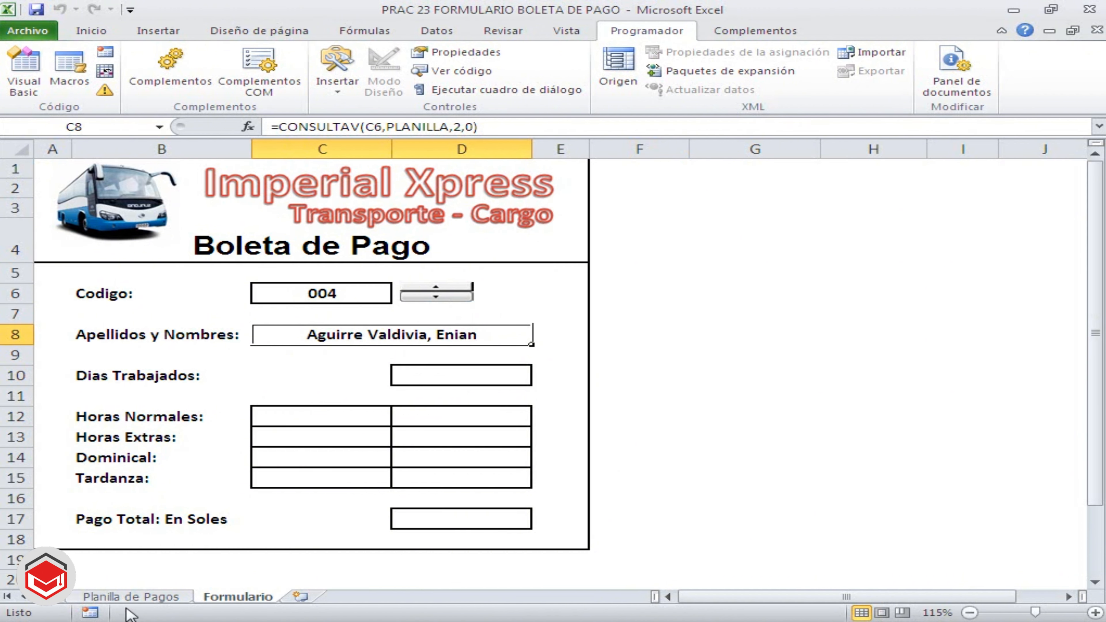
{"action": "left_click", "coordinate": [128, 597]}
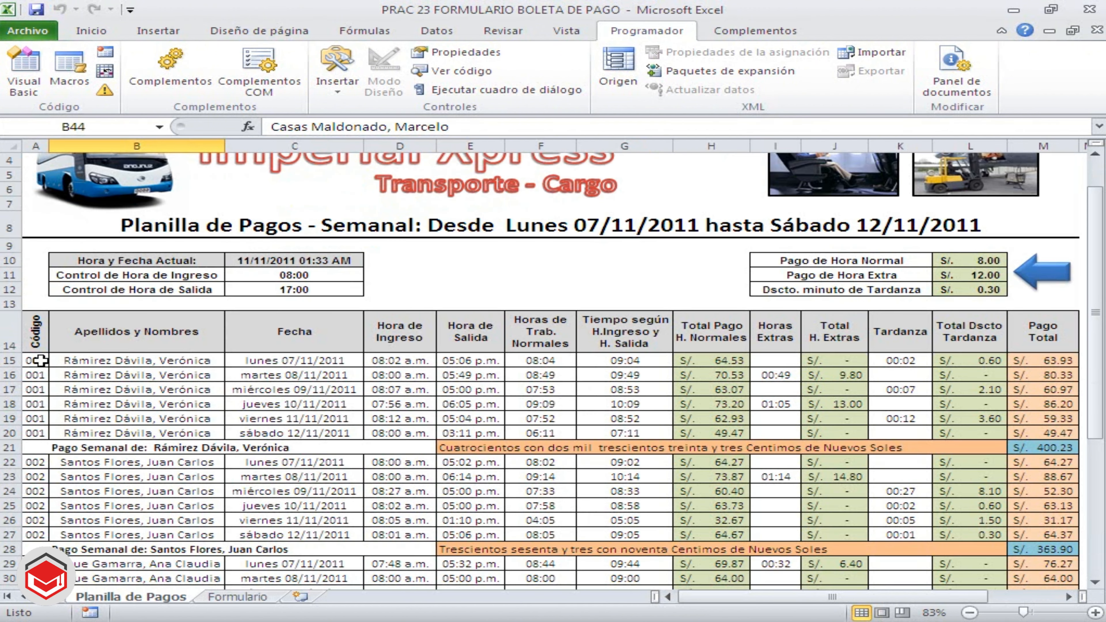
{"action": "left_click_drag", "start_coordinate": [38, 361], "coordinate": [689, 516]}
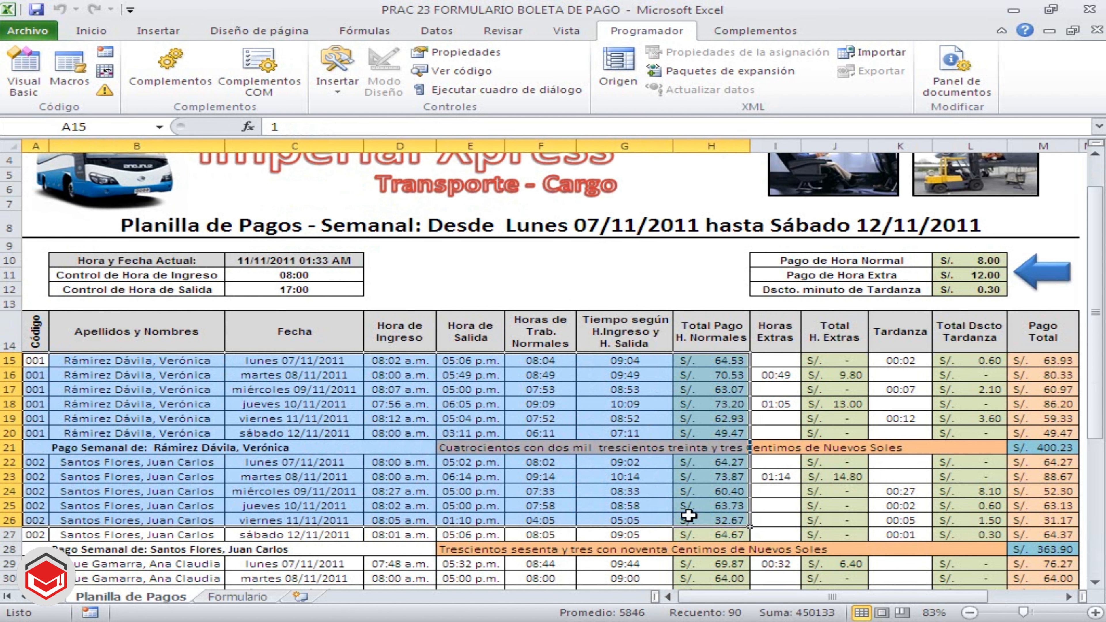
{"action": "left_click_drag", "start_coordinate": [198, 361], "coordinate": [178, 522]}
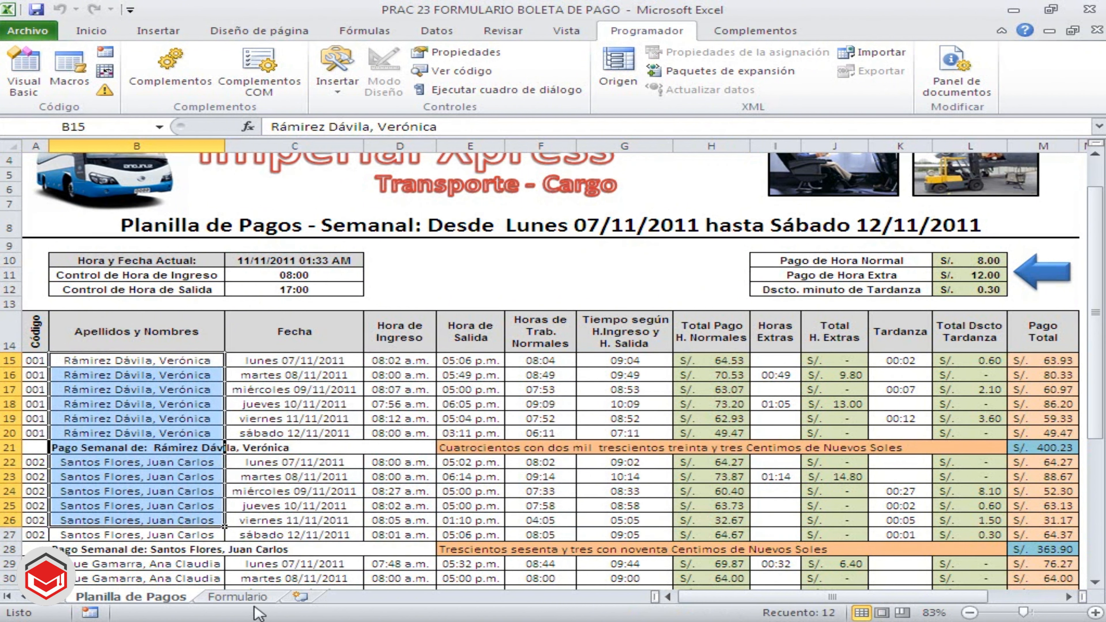
On the Formulario sheet, start the Dias Trabajados formula in D10 with the code condition =SUMA(SI((CODIGO=C$6)
{"action": "left_click", "coordinate": [257, 598]}
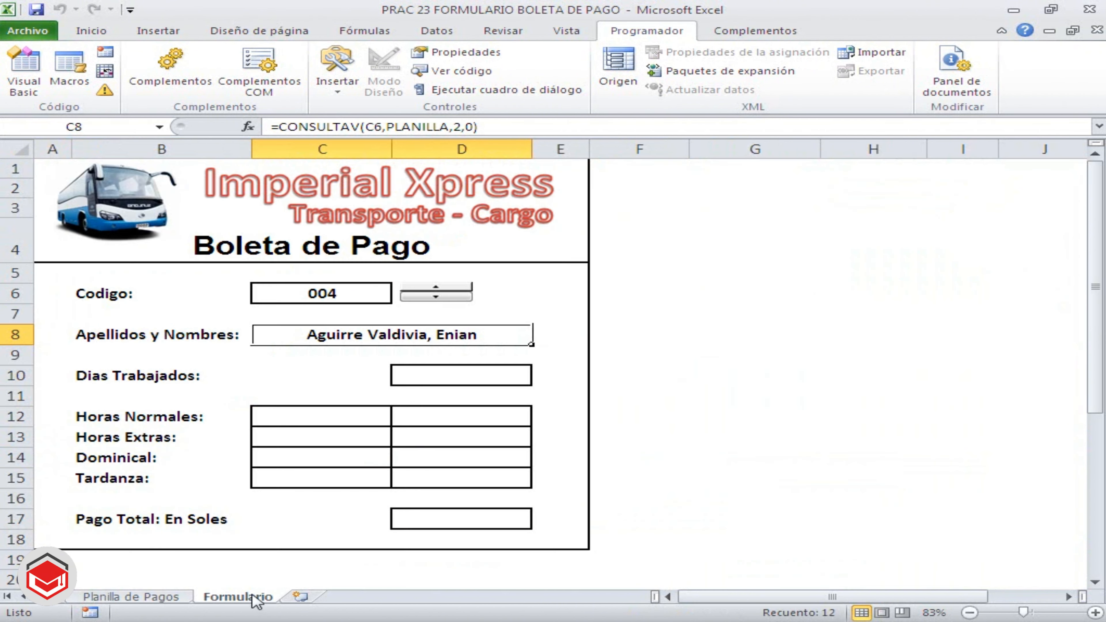
{"action": "left_click", "coordinate": [428, 375]}
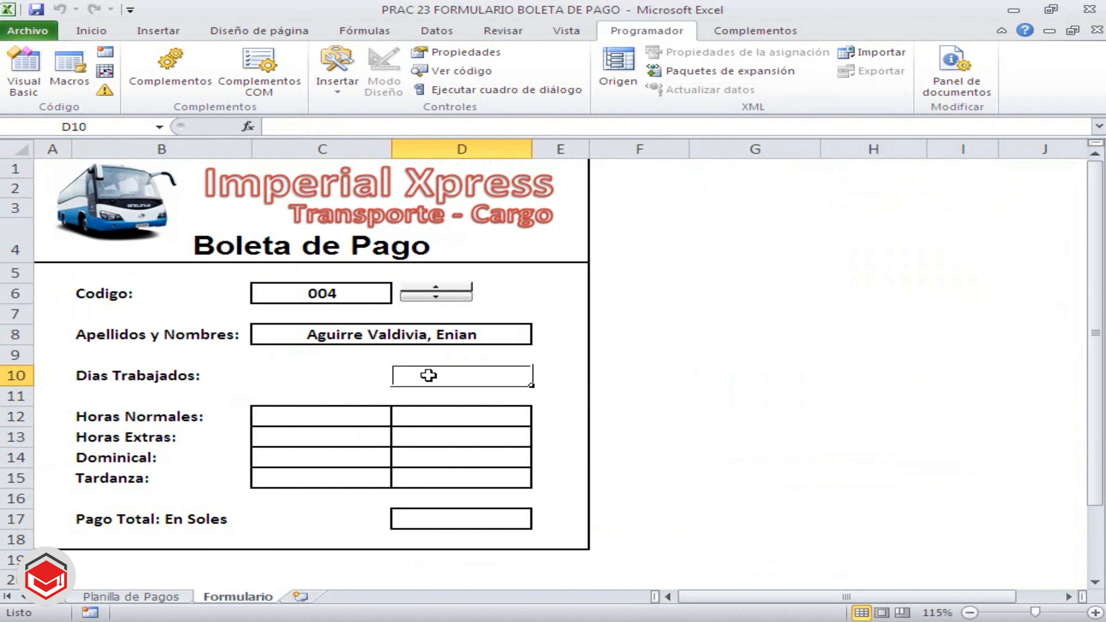
{"action": "type", "text": "="}
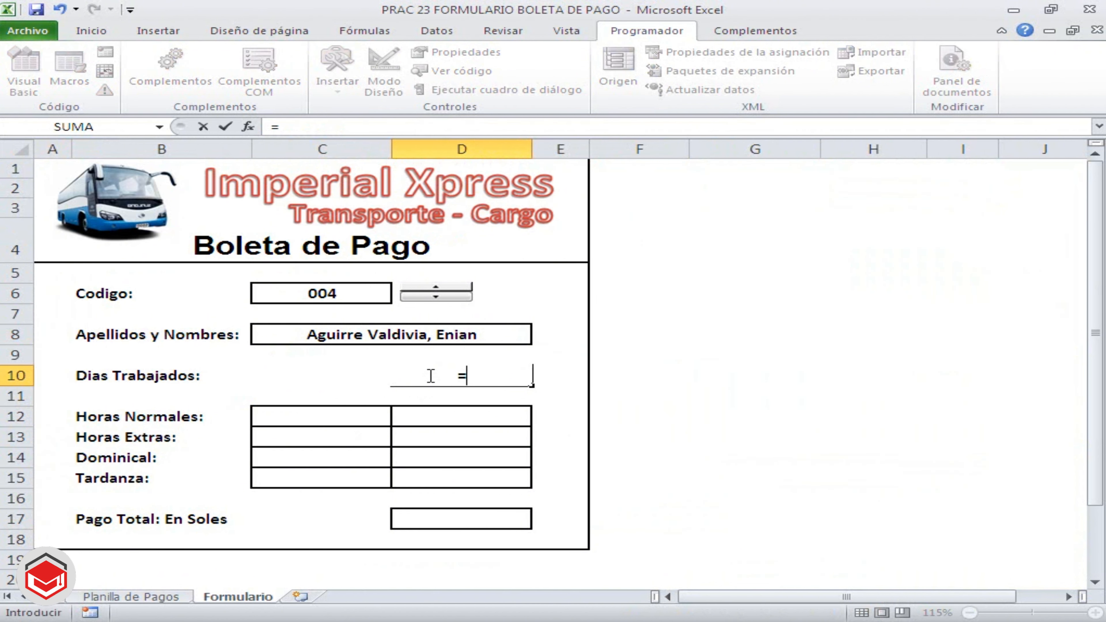
{"action": "type", "text": "SU"}
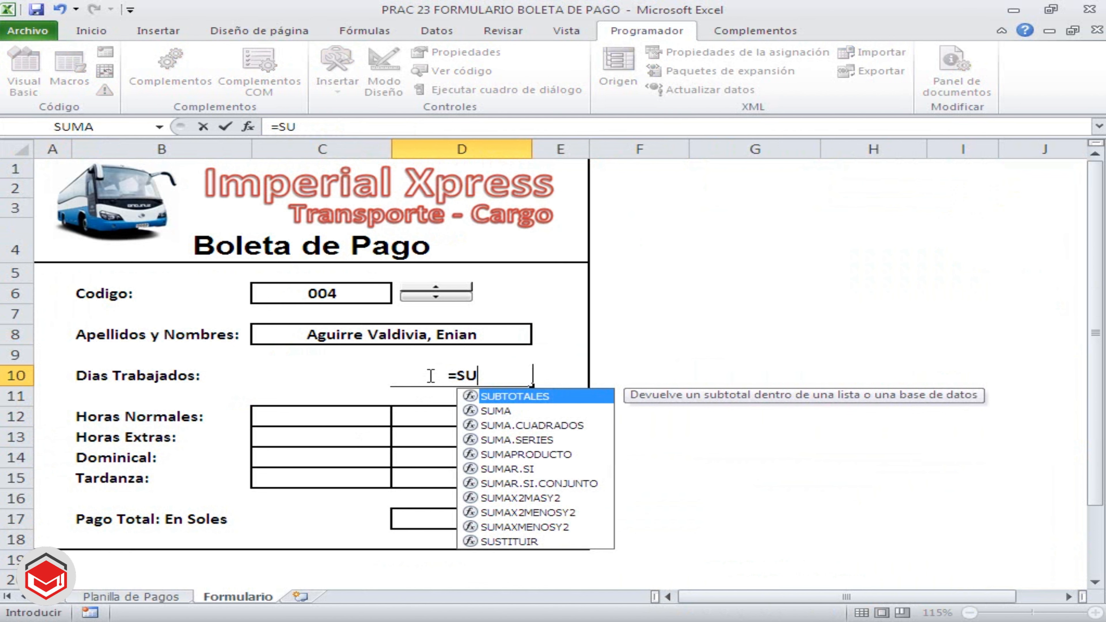
{"action": "type", "text": "MA("}
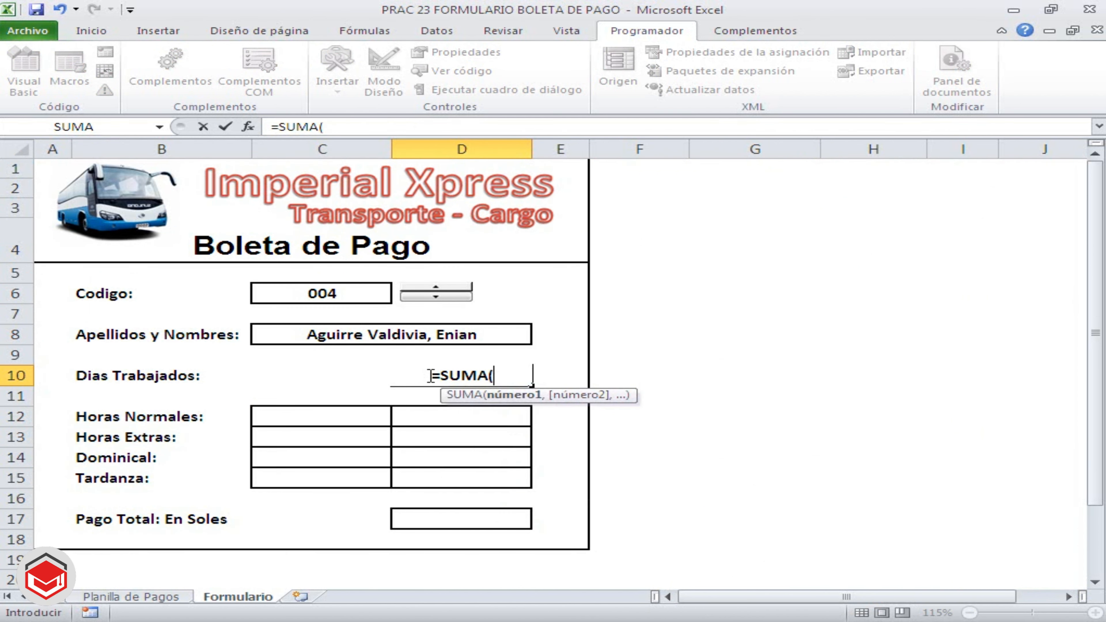
{"action": "type", "text": "SI"}
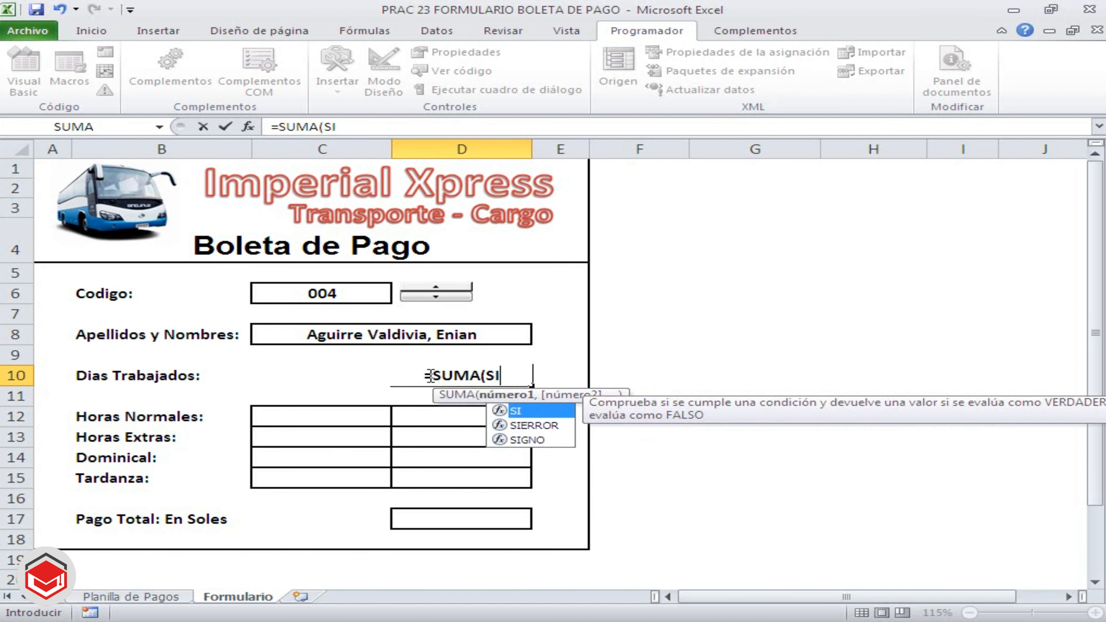
{"action": "type", "text": "(("}
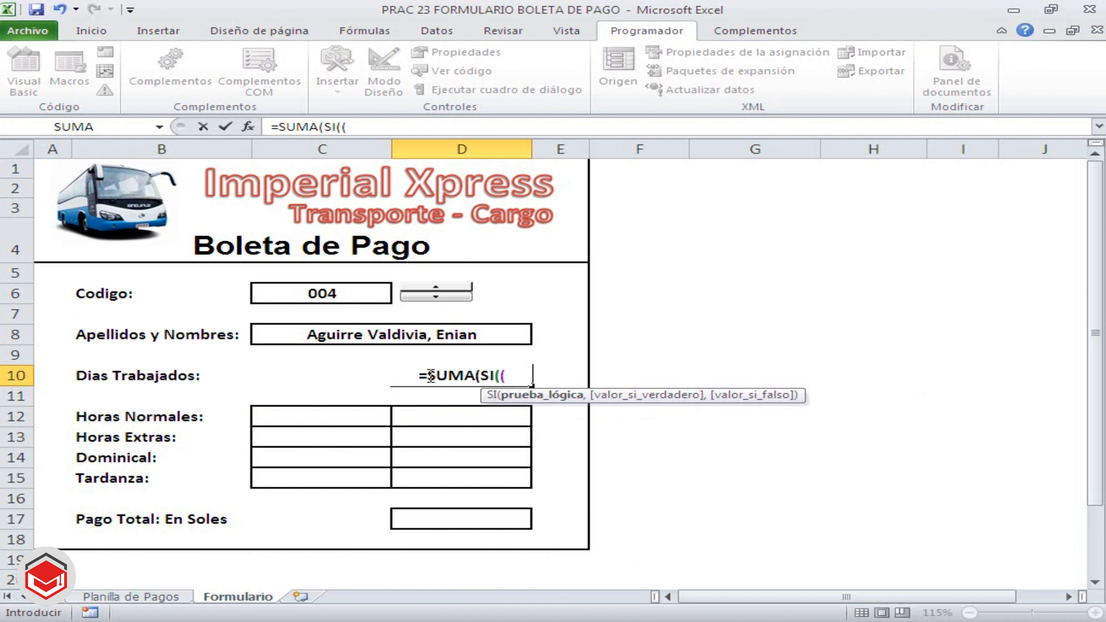
{"action": "type", "text": "CODIGO"}
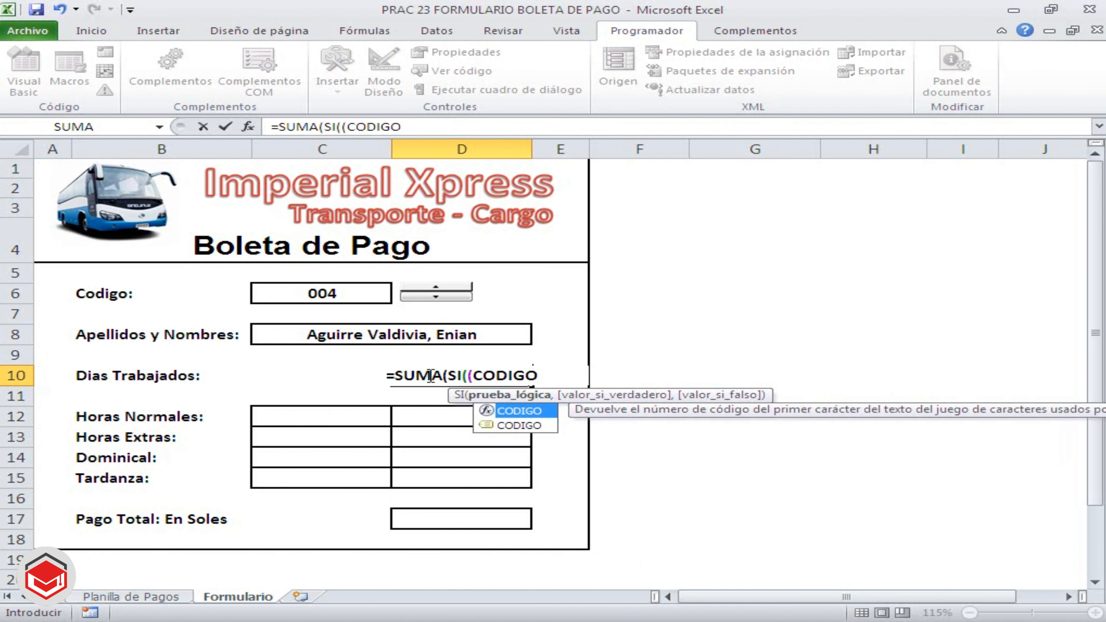
{"action": "type", "text": "="}
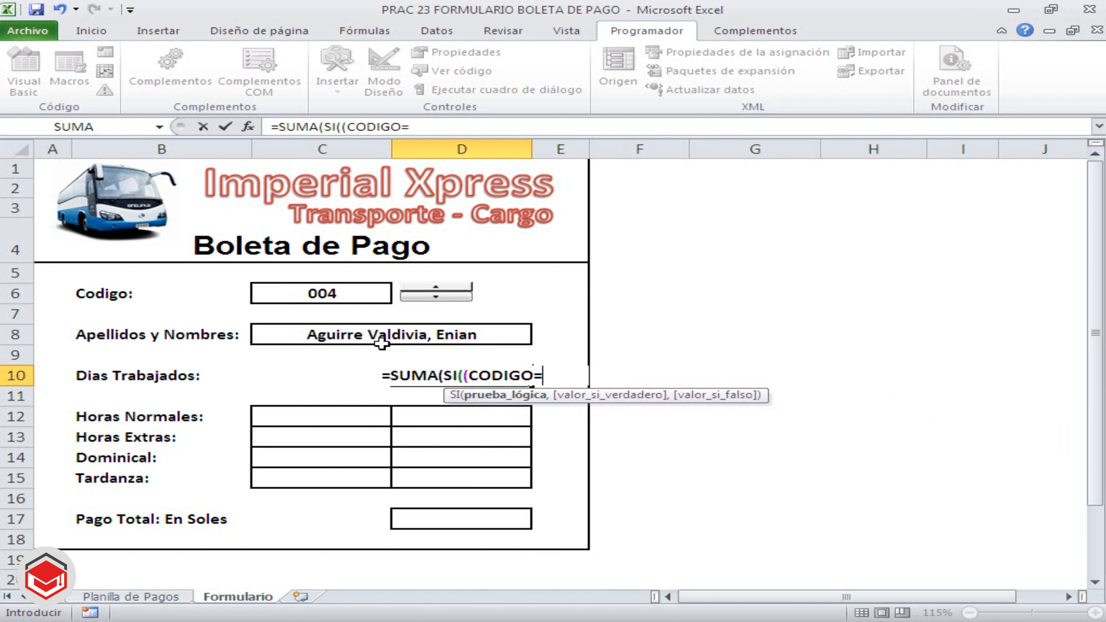
{"action": "left_click", "coordinate": [352, 298]}
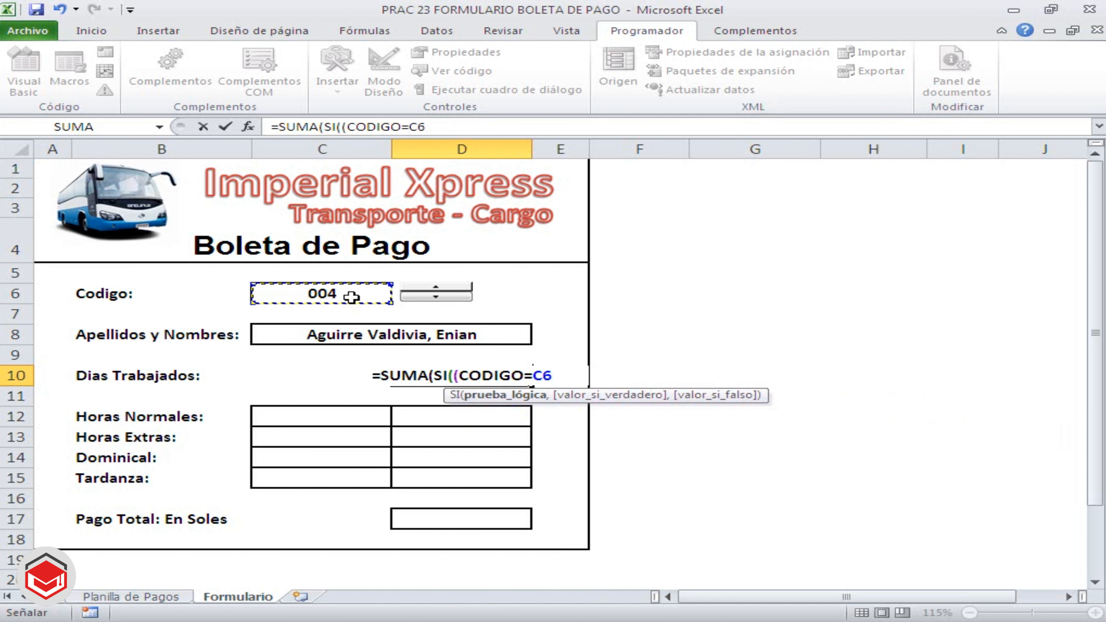
{"action": "key", "text": "F4"}
{"action": "key", "text": "F4"}
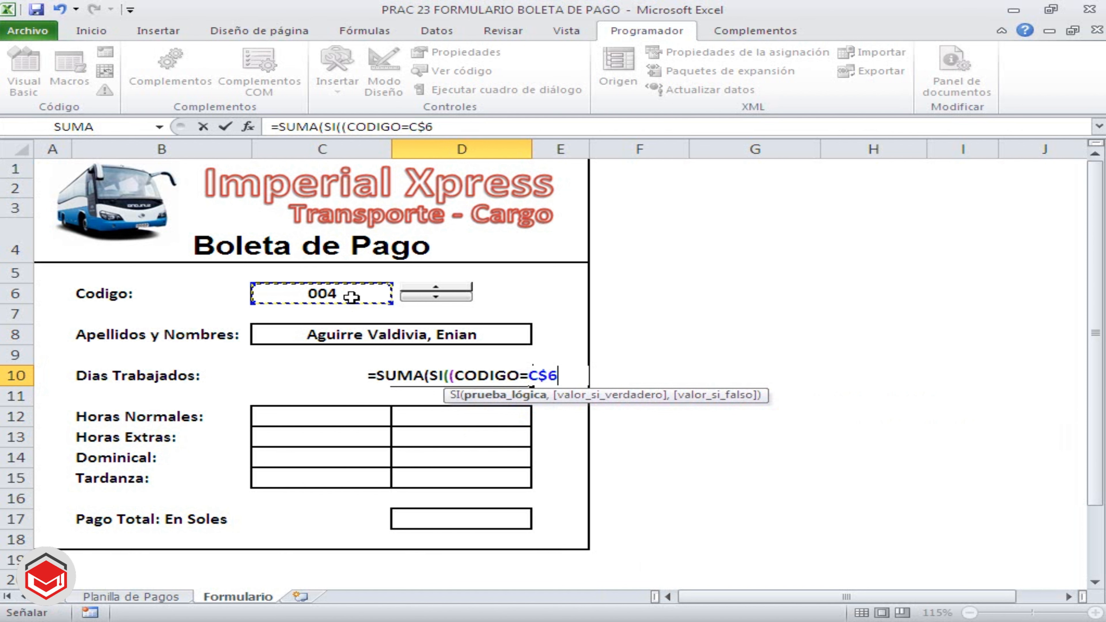
{"action": "type", "text": ")"}
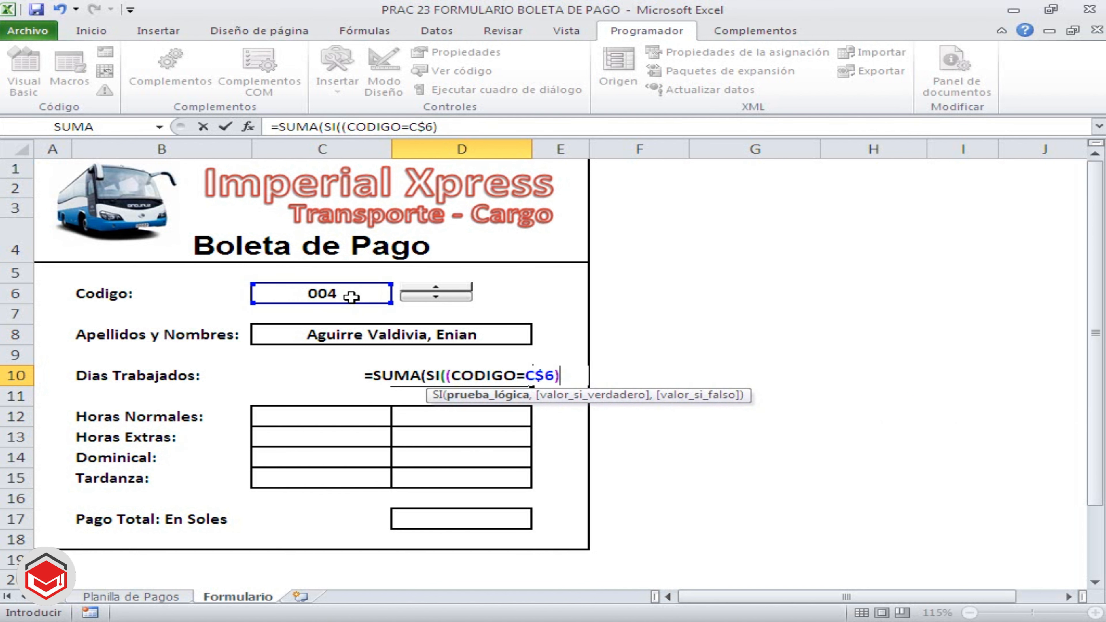
{"action": "type", "text": "*("}
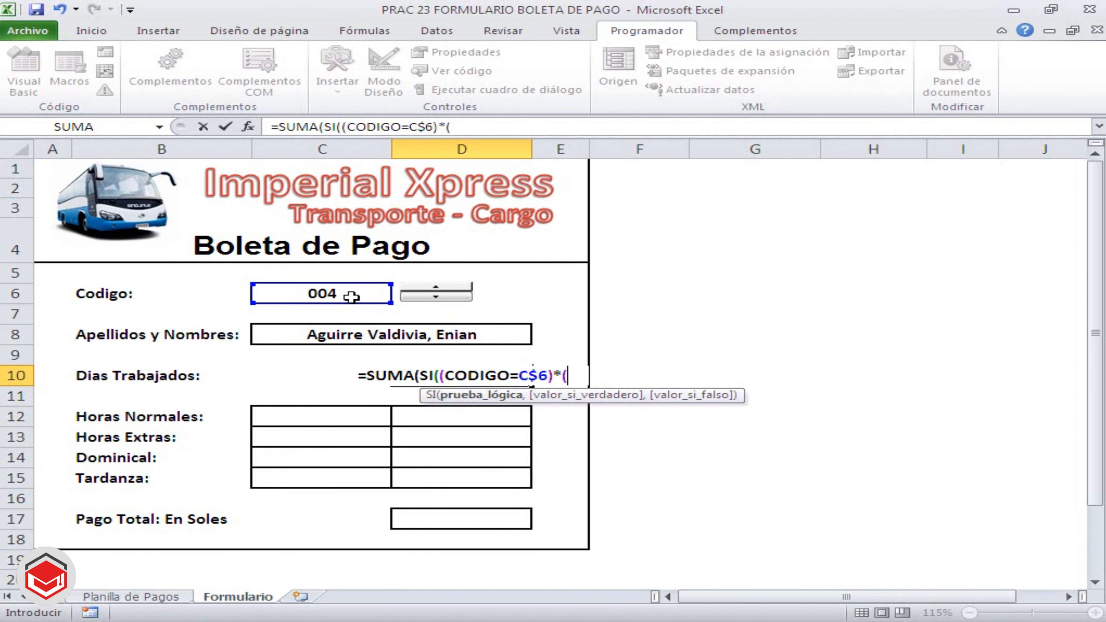
{"action": "type", "text": "INGRESO"}
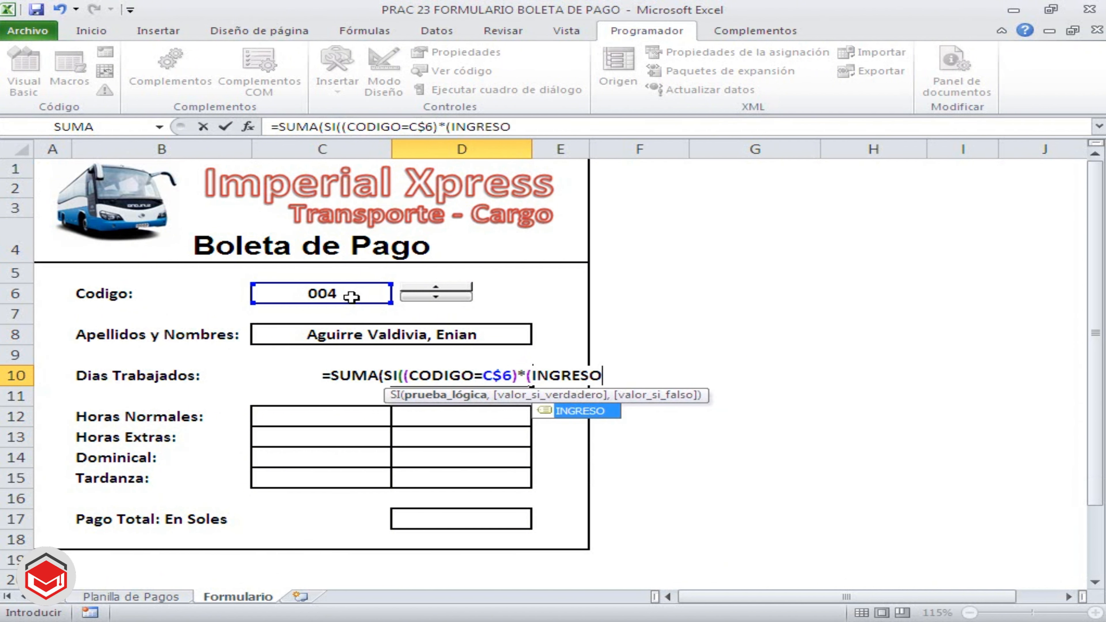
{"action": "type", "text": ">"}
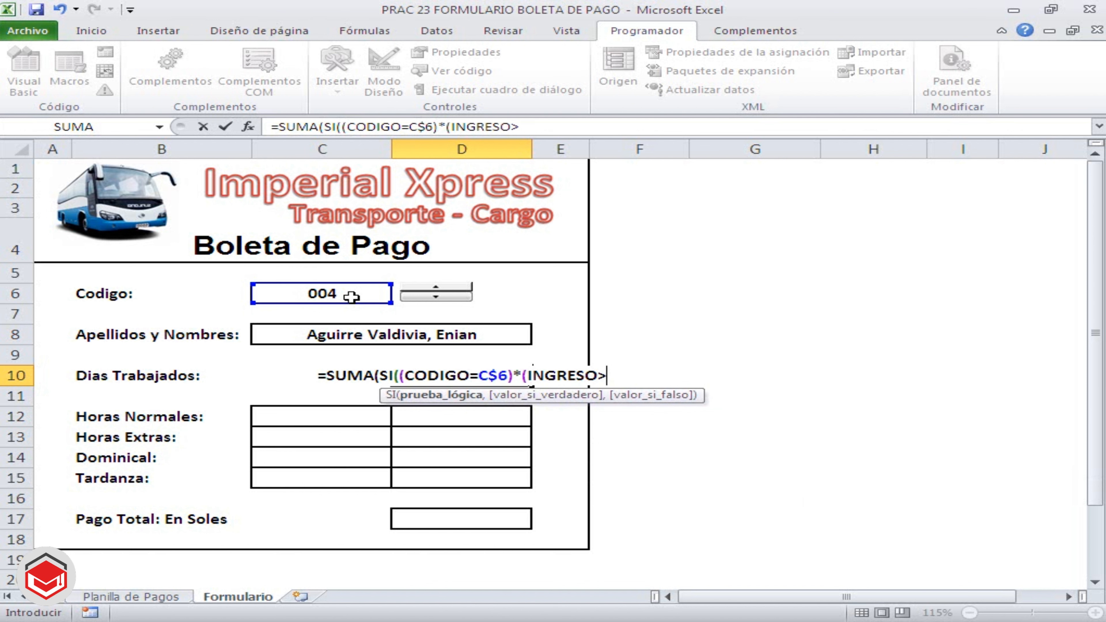
{"action": "type", "text": "0"}
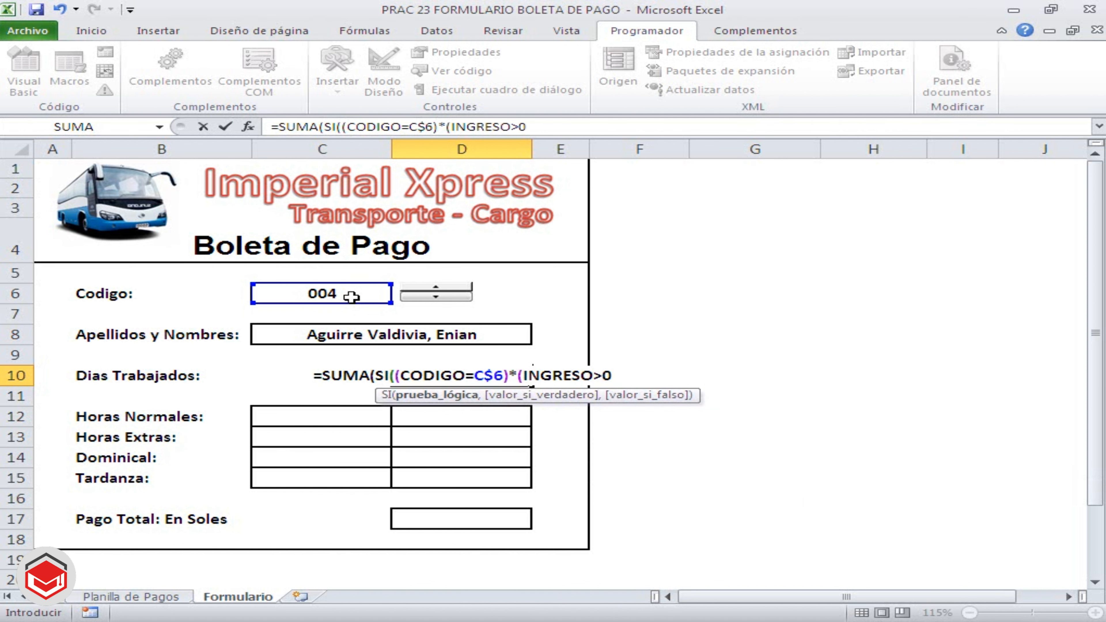
{"action": "type", "text": ")"}
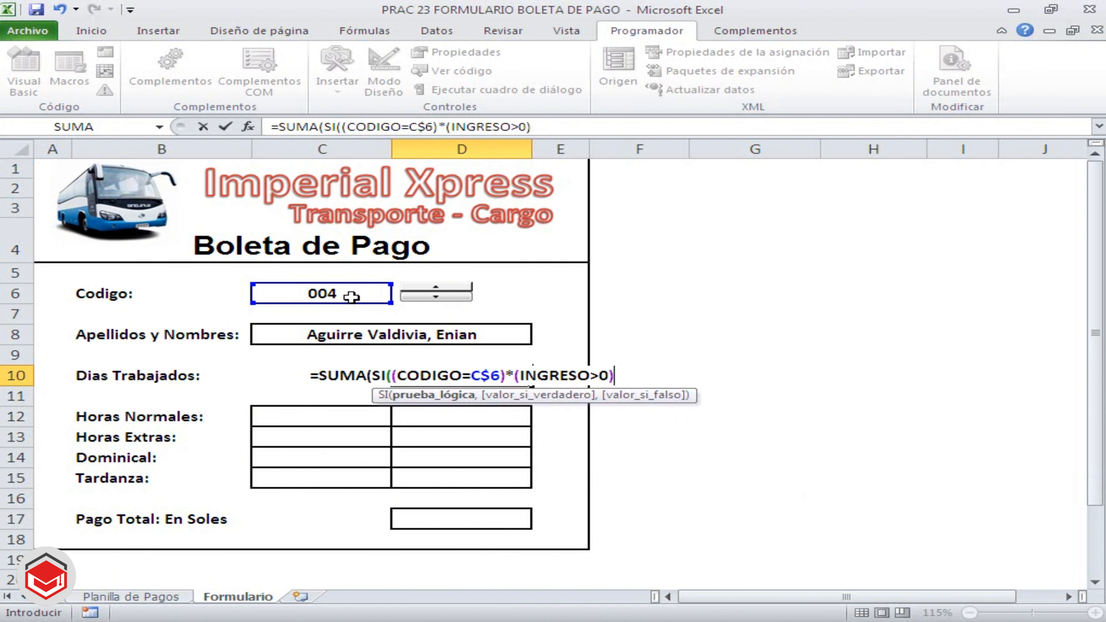
{"action": "type", "text": ",1"}
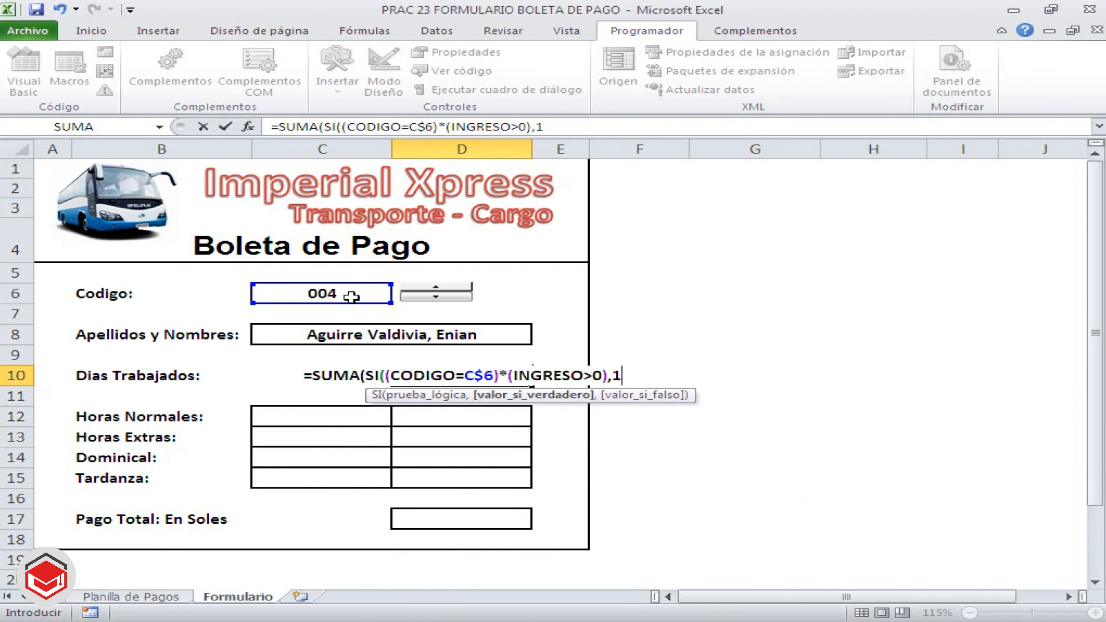
{"action": "type", "text": "))"}
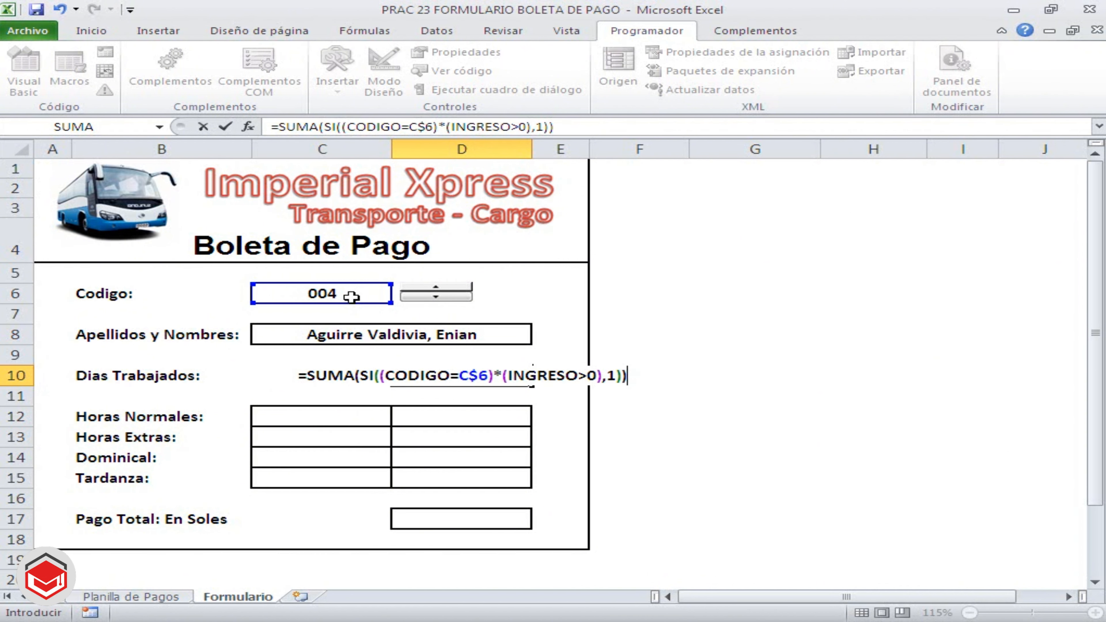
Complete the Dias Trabajados formula in D10 with *(INGRESO>0),1)) and enter it as an array formula
{"action": "key", "text": "ctrl+shift+Return"}
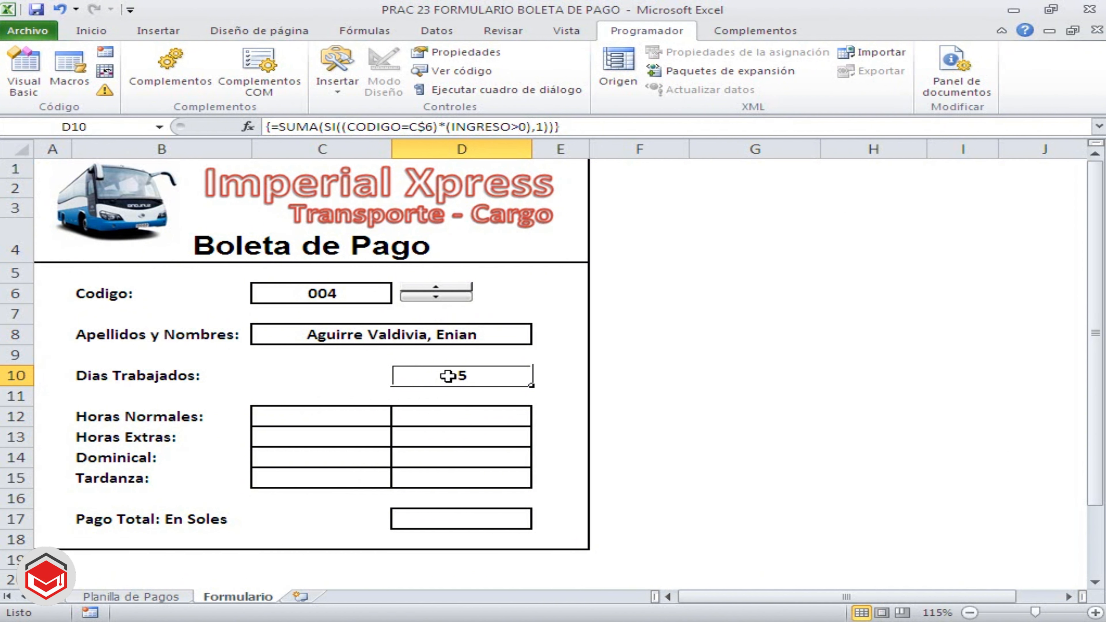
Test the Dias Trabajados count by stepping the Codigo value up to 005, down to 001 and back to 004
{"action": "left_click", "coordinate": [436, 288]}
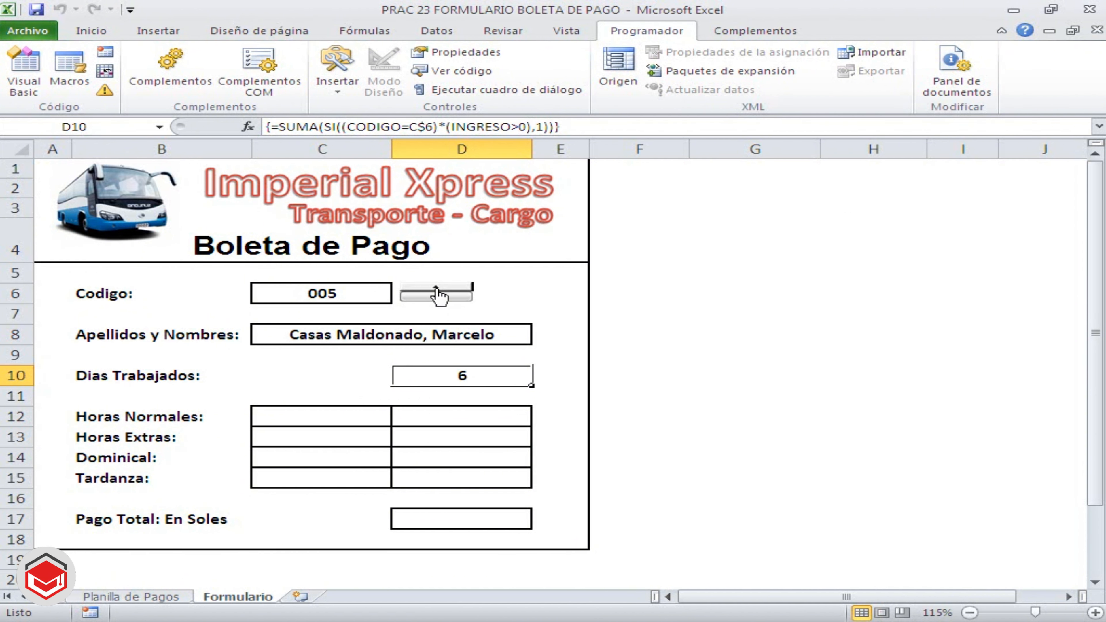
{"action": "left_click", "coordinate": [436, 297]}
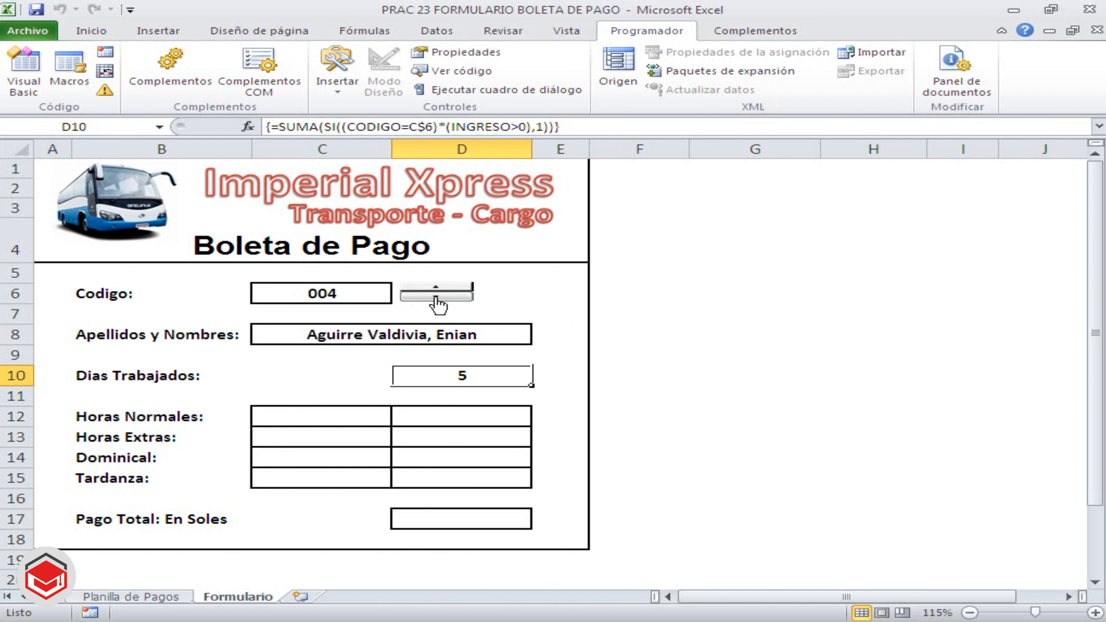
{"action": "left_click", "coordinate": [436, 297]}
{"action": "left_click", "coordinate": [435, 297]}
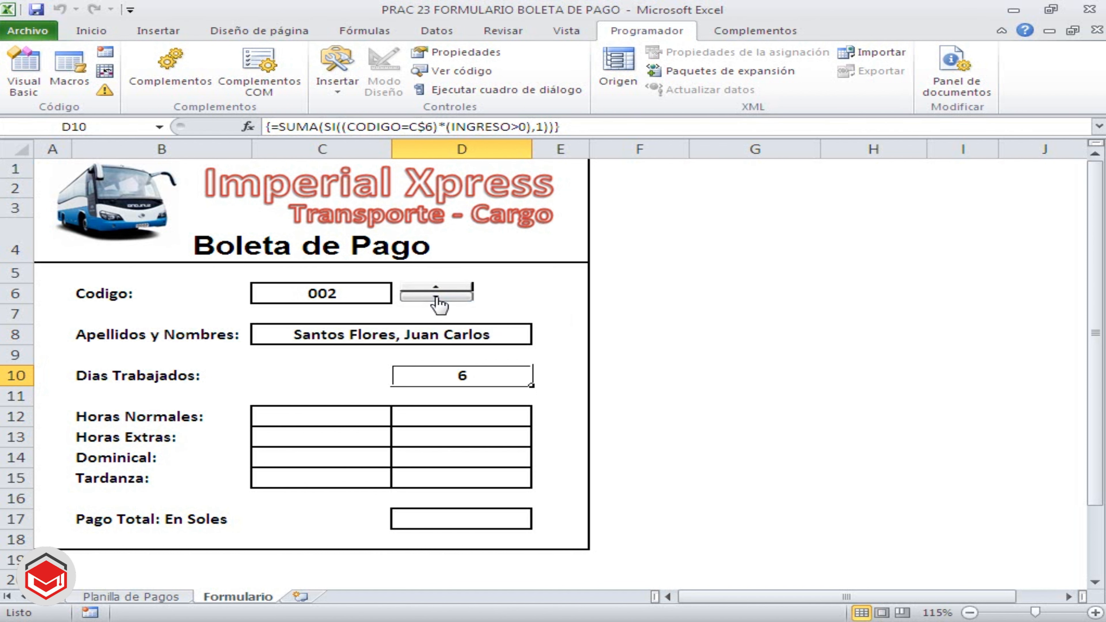
{"action": "left_click", "coordinate": [436, 296]}
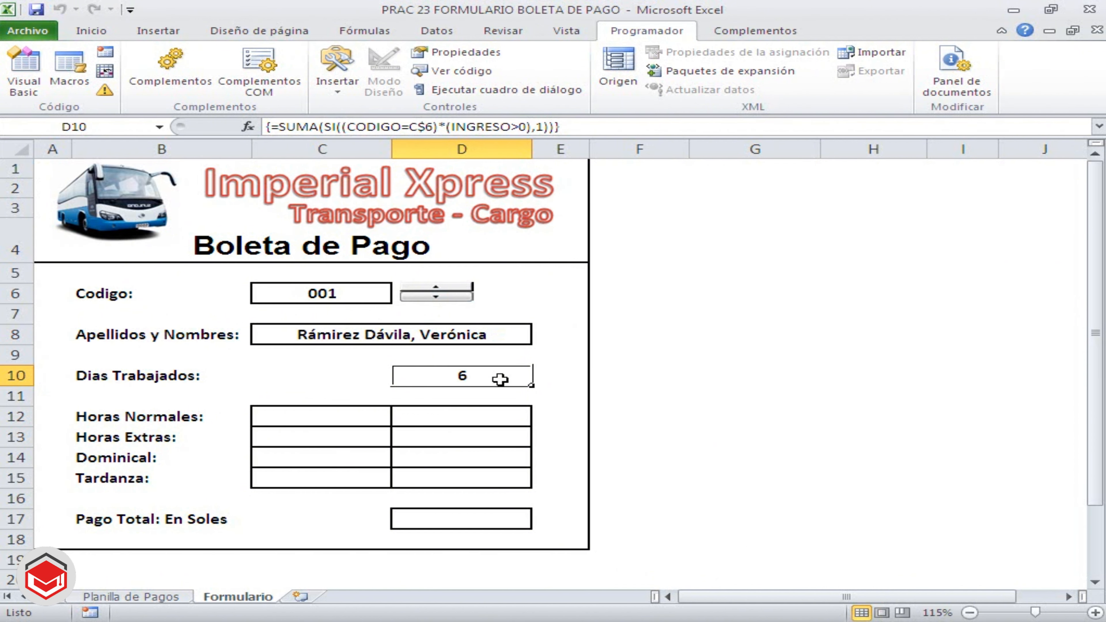
{"action": "left_click", "coordinate": [436, 288]}
{"action": "left_click", "coordinate": [435, 288]}
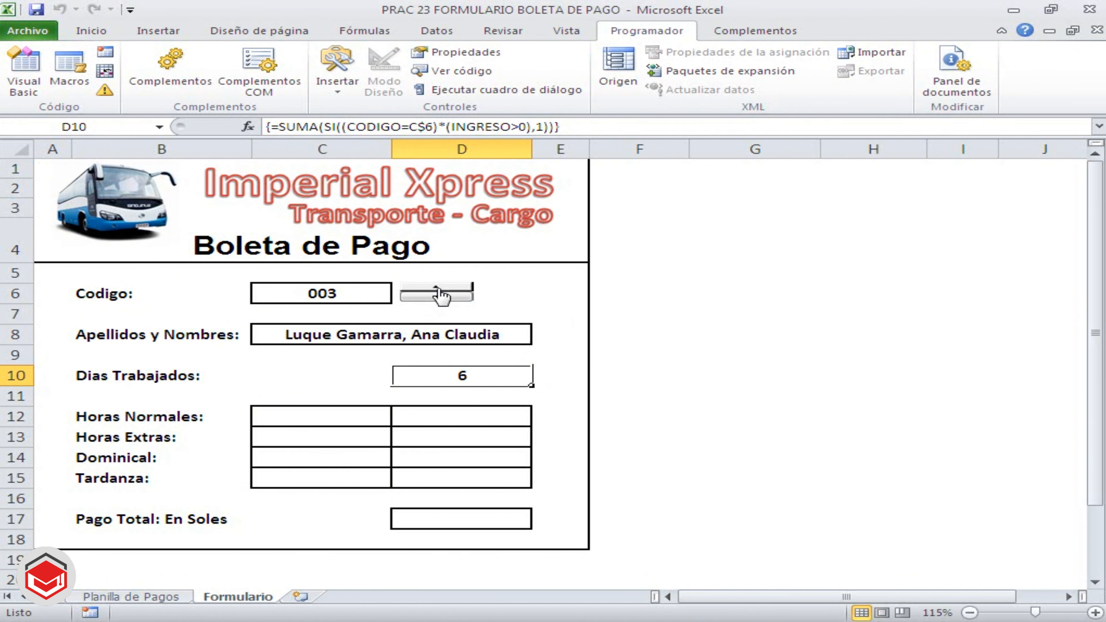
{"action": "left_click", "coordinate": [436, 288]}
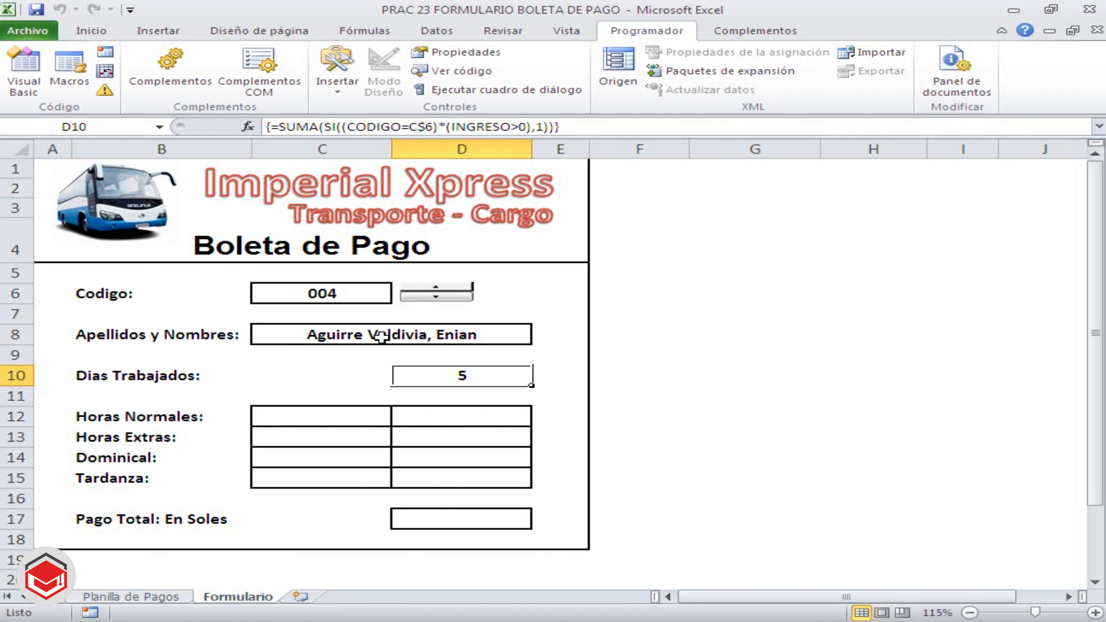
Examine the daily rows of code 004 in the Planilla de Pagos table, including the Friday 11/11/2011 time cells D40:G40
{"action": "left_click", "coordinate": [154, 598]}
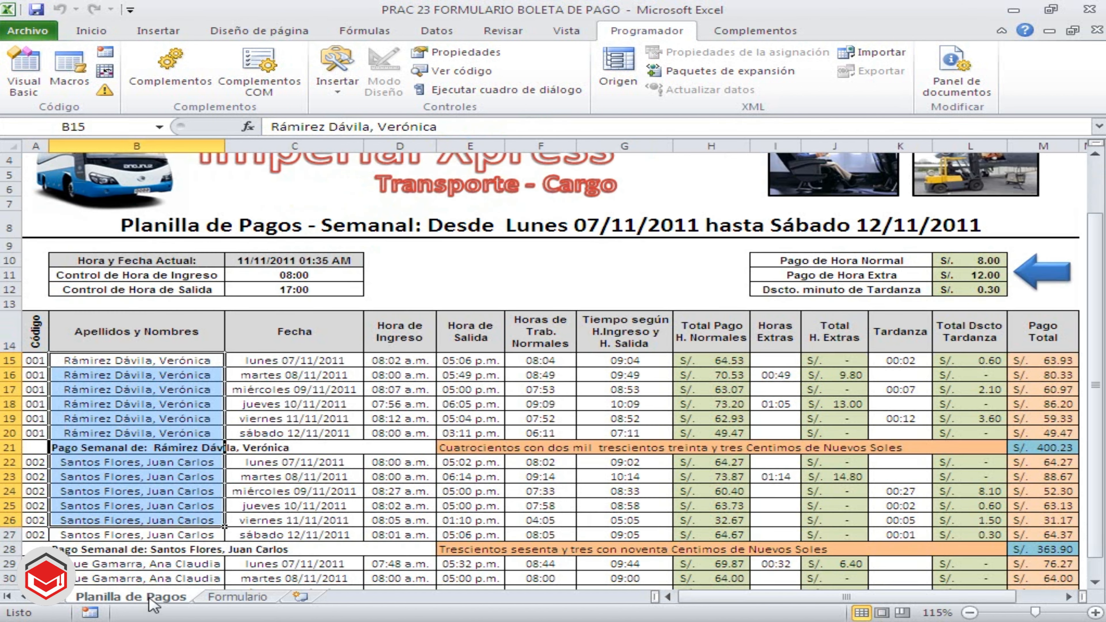
{"action": "left_click", "coordinate": [273, 505]}
{"action": "scroll", "coordinate": [318, 509], "scroll_direction": "down", "scroll_amount": 3}
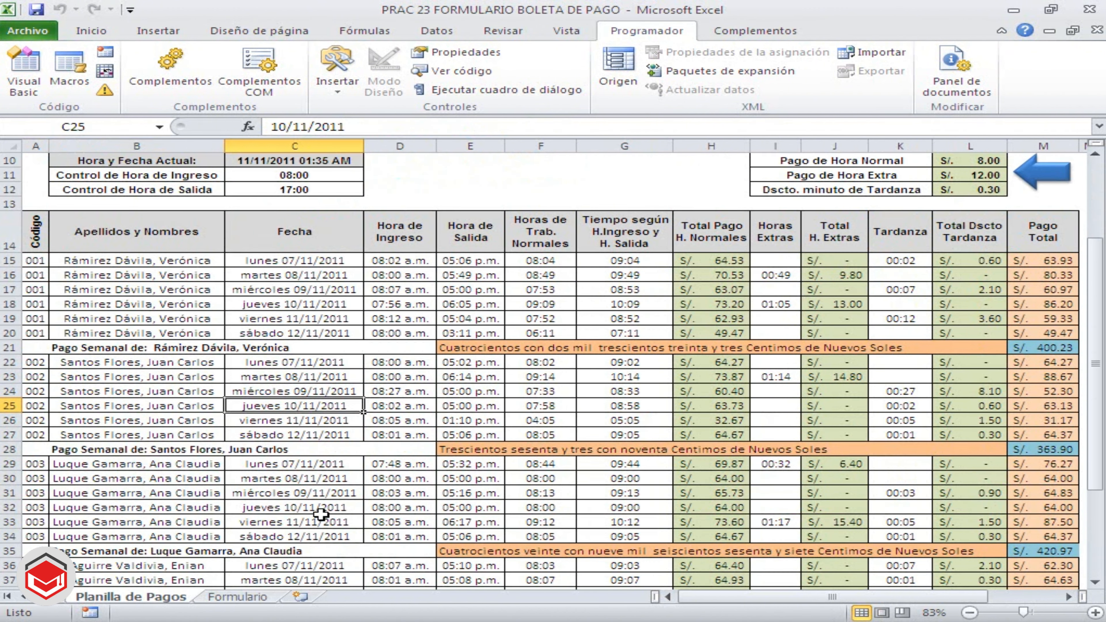
{"action": "scroll", "coordinate": [321, 514], "scroll_direction": "down", "scroll_amount": 2}
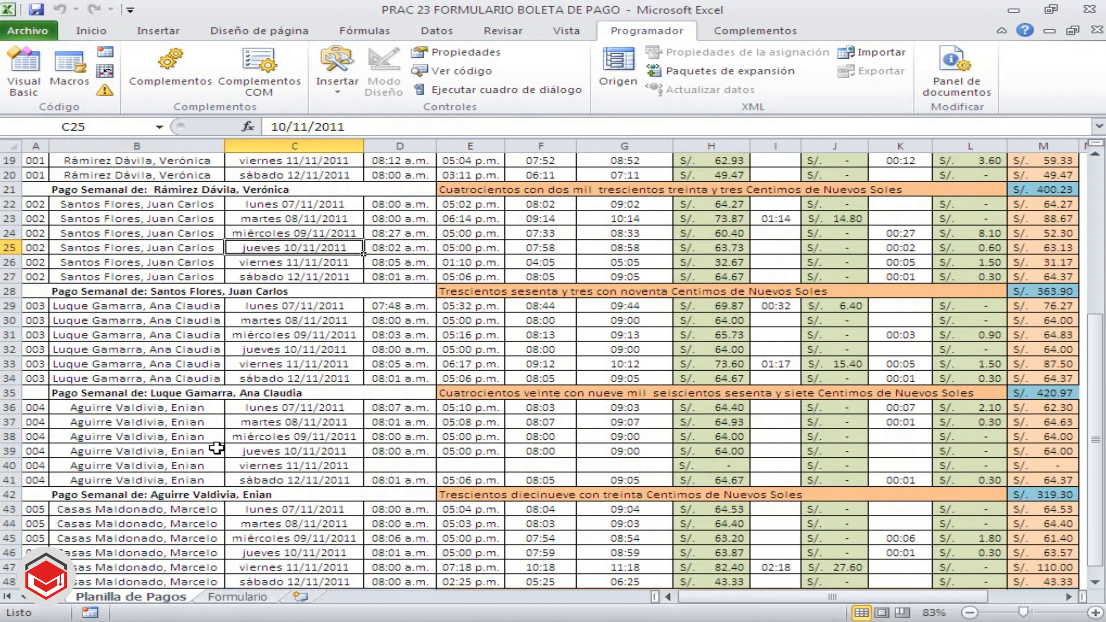
{"action": "left_click", "coordinate": [153, 418]}
{"action": "left_click", "coordinate": [161, 453]}
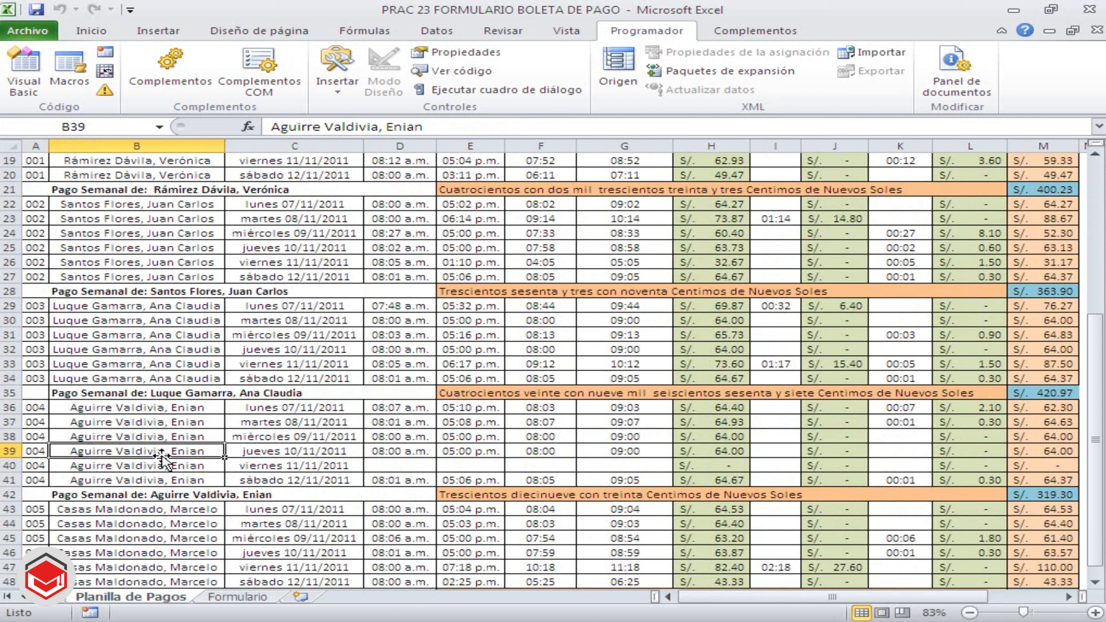
{"action": "left_click", "coordinate": [178, 410]}
{"action": "left_click", "coordinate": [175, 434]}
{"action": "left_click", "coordinate": [173, 462]}
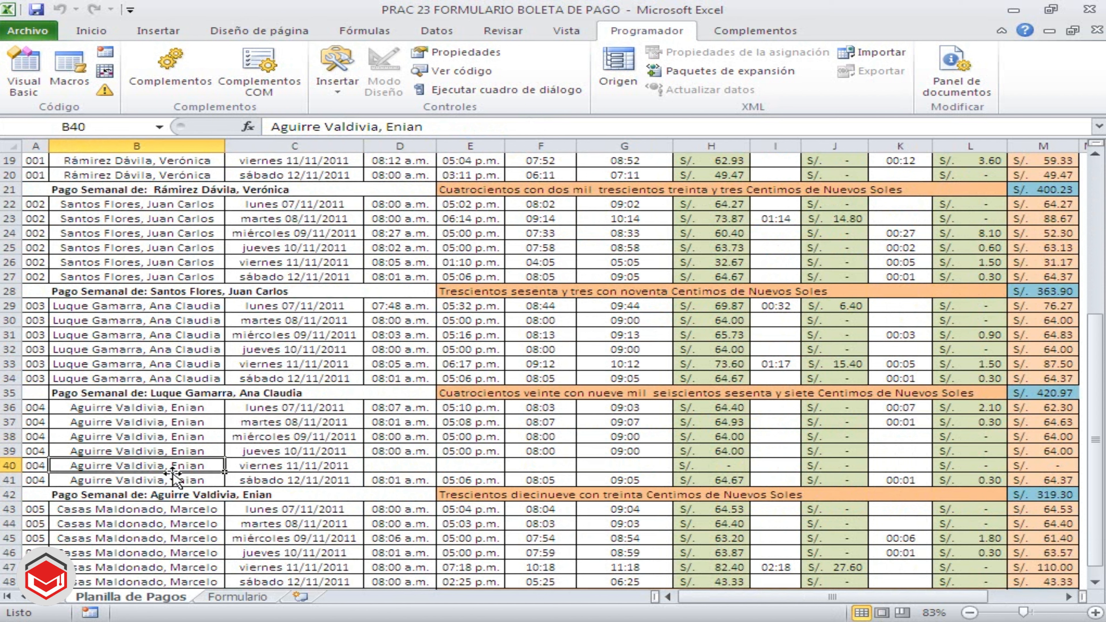
{"action": "left_click", "coordinate": [174, 479]}
{"action": "left_click", "coordinate": [180, 464]}
{"action": "left_click", "coordinate": [183, 451]}
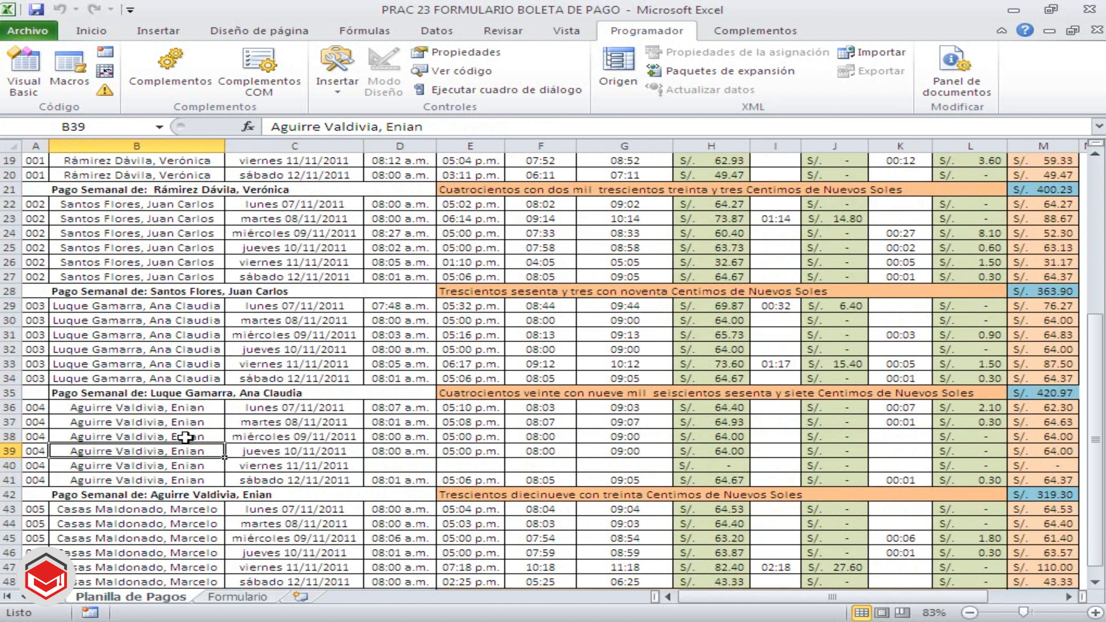
{"action": "left_click", "coordinate": [186, 436]}
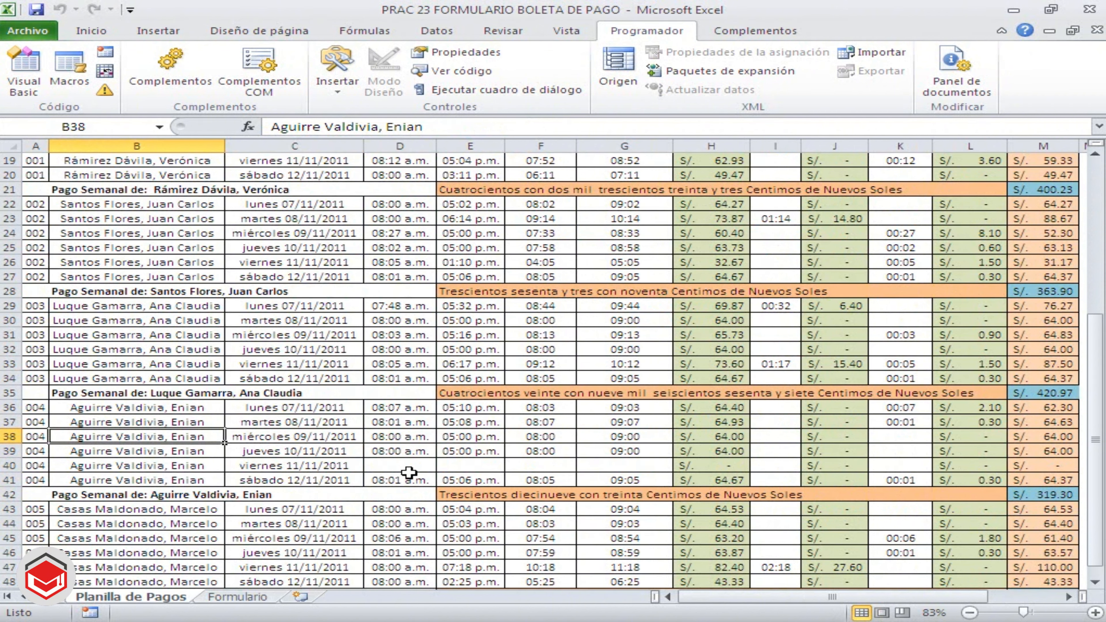
{"action": "left_click_drag", "start_coordinate": [408, 472], "coordinate": [618, 468]}
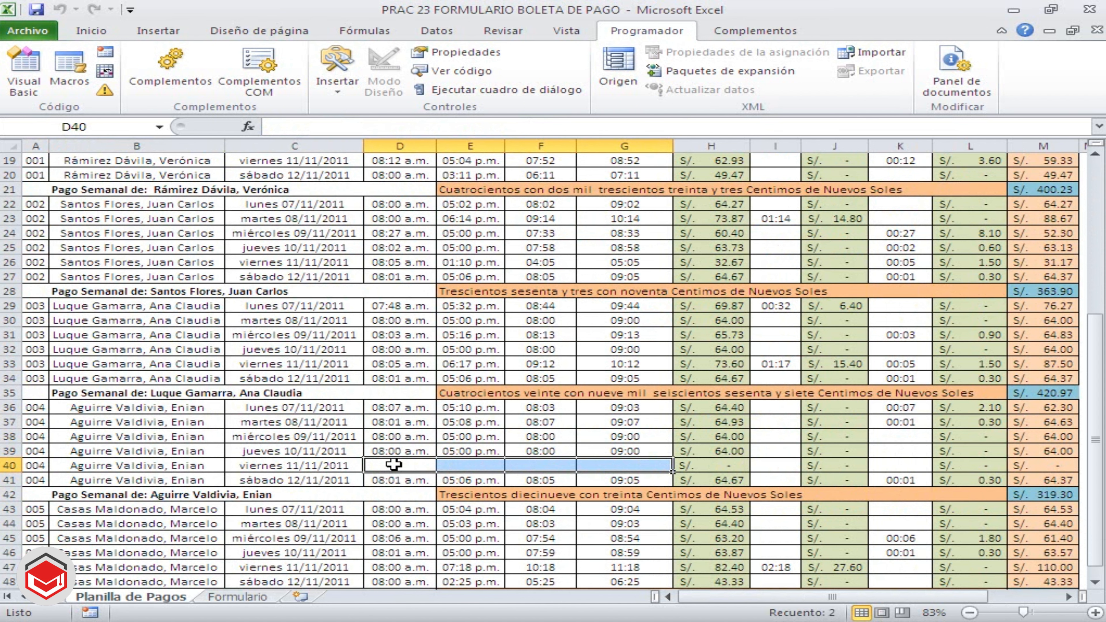
{"action": "left_click", "coordinate": [277, 434]}
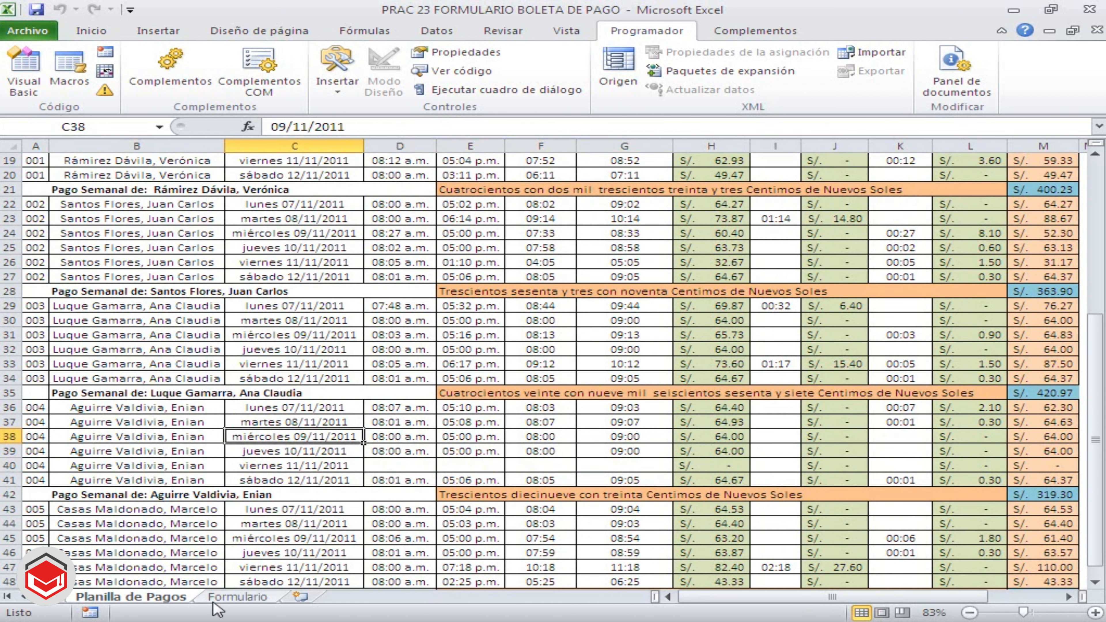
On the Formulario sheet, enter =SUMAR.SI(CODIGO,C6,HORASTRAB) in C12 to total the Horas Normales for the selected code
{"action": "left_click", "coordinate": [240, 597]}
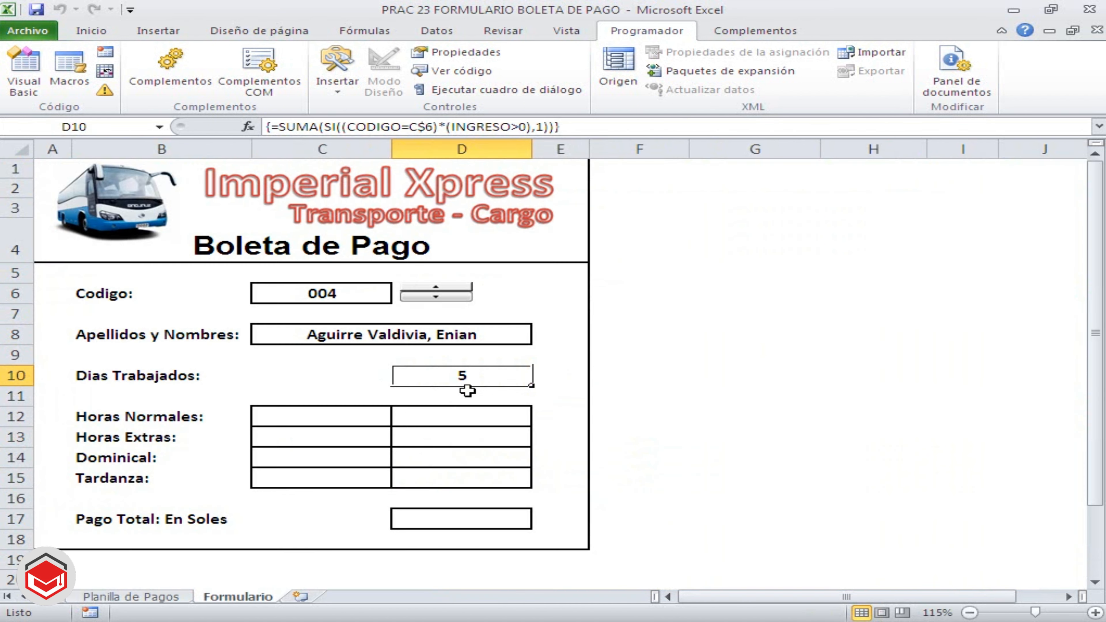
{"action": "left_click", "coordinate": [331, 419]}
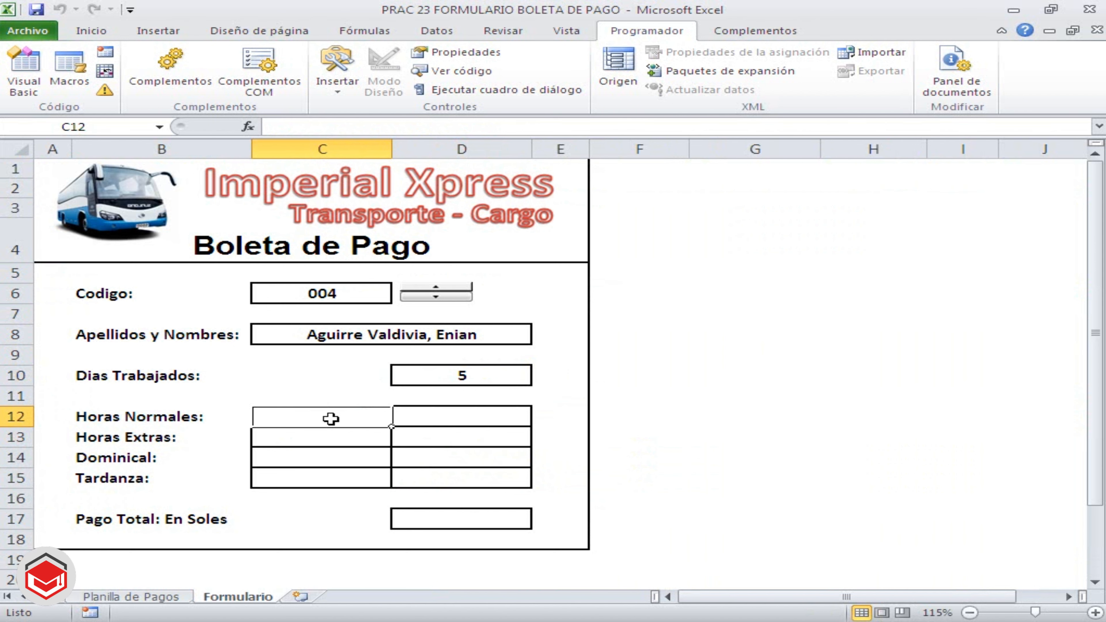
{"action": "type", "text": "=S"}
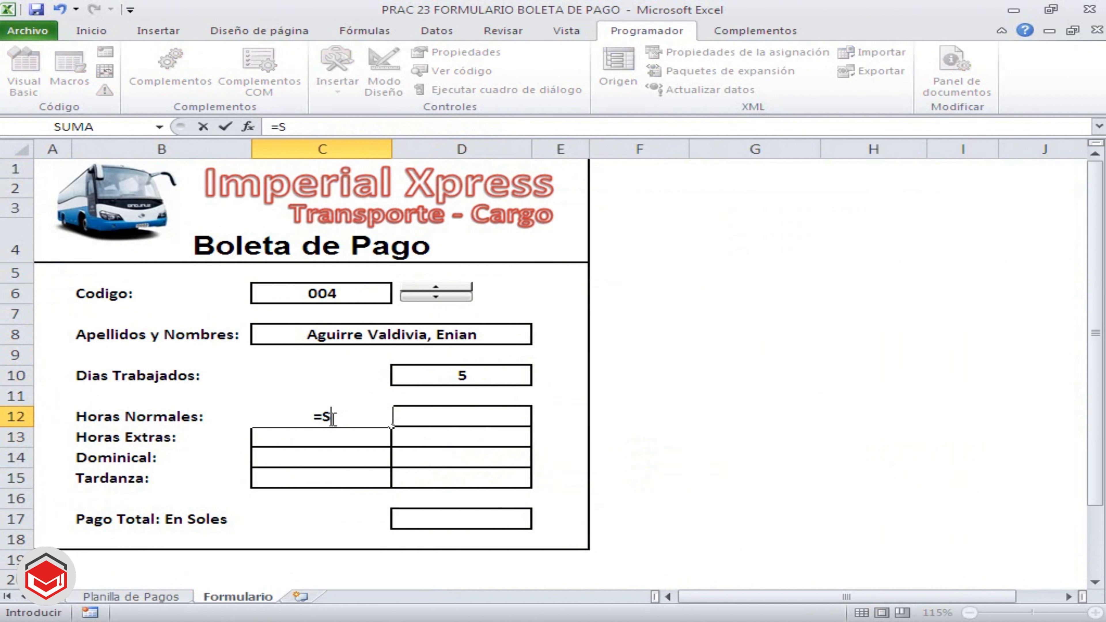
{"action": "type", "text": "UMAR"}
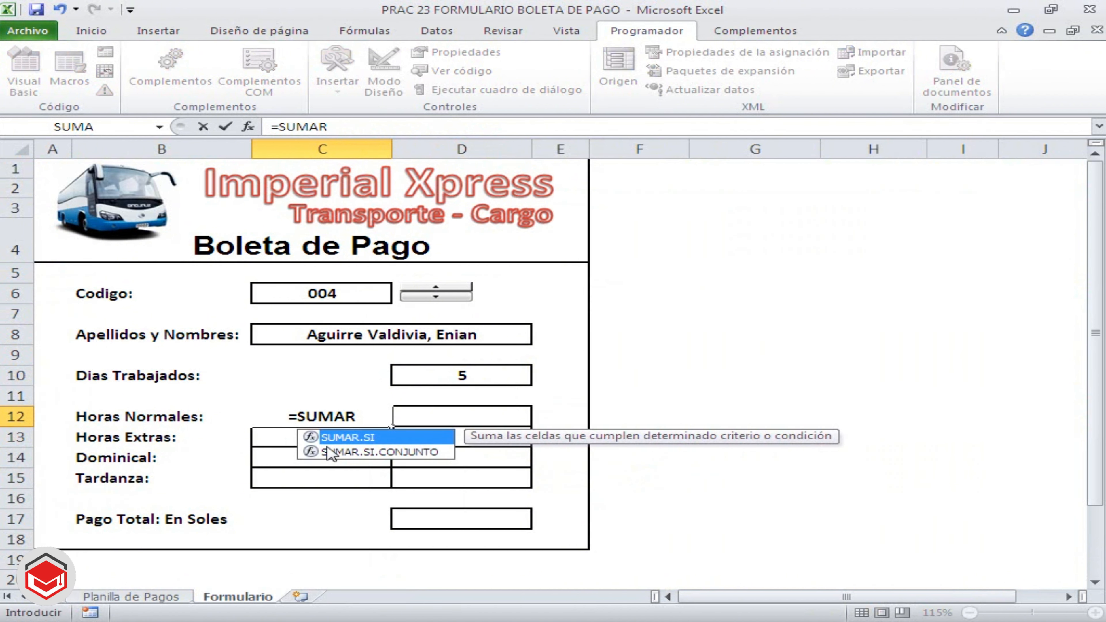
{"action": "double_click", "coordinate": [341, 438]}
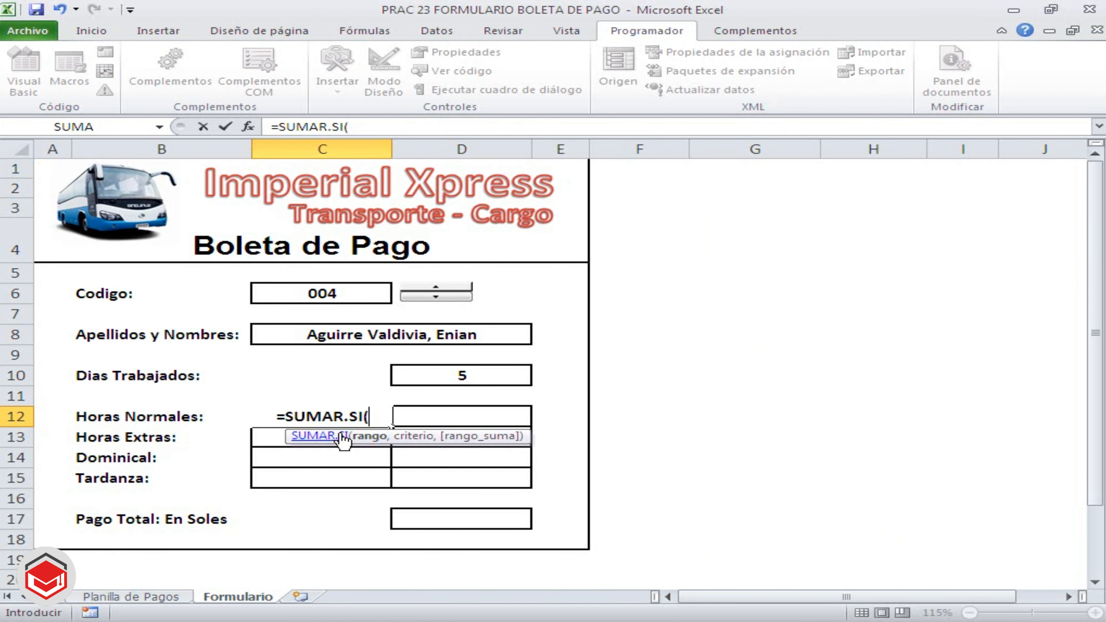
{"action": "type", "text": "CODIGO"}
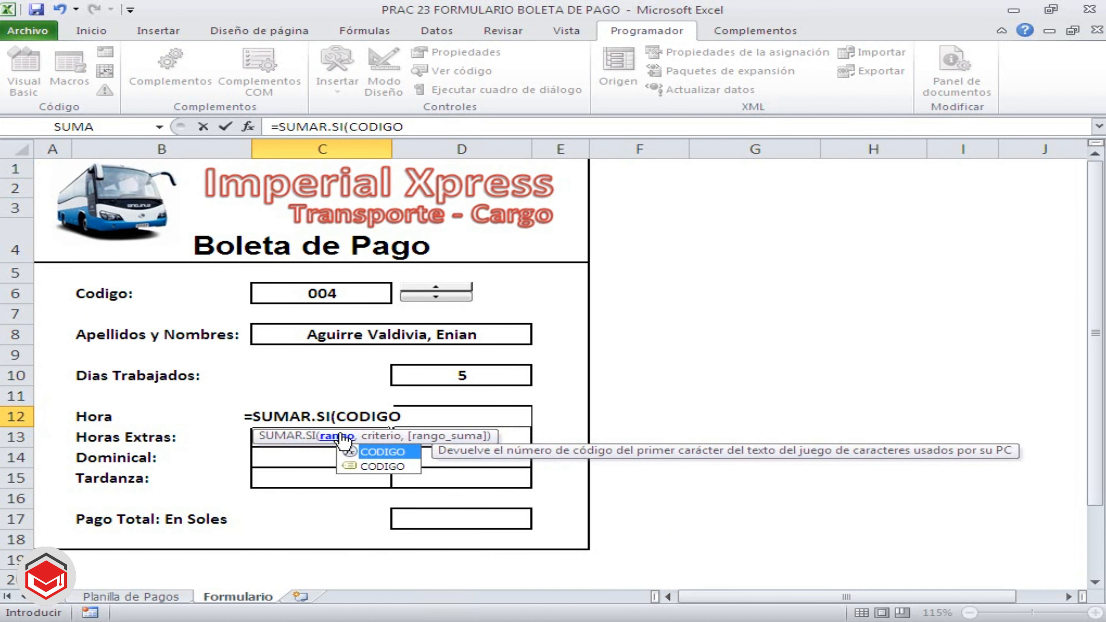
{"action": "type", "text": ","}
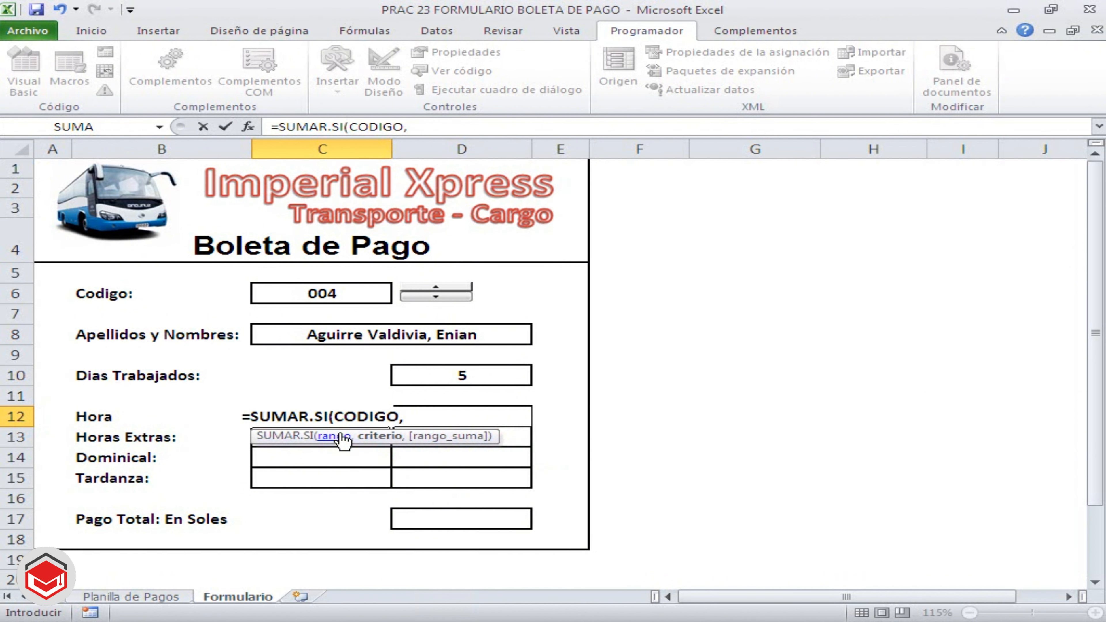
{"action": "left_click", "coordinate": [338, 295]}
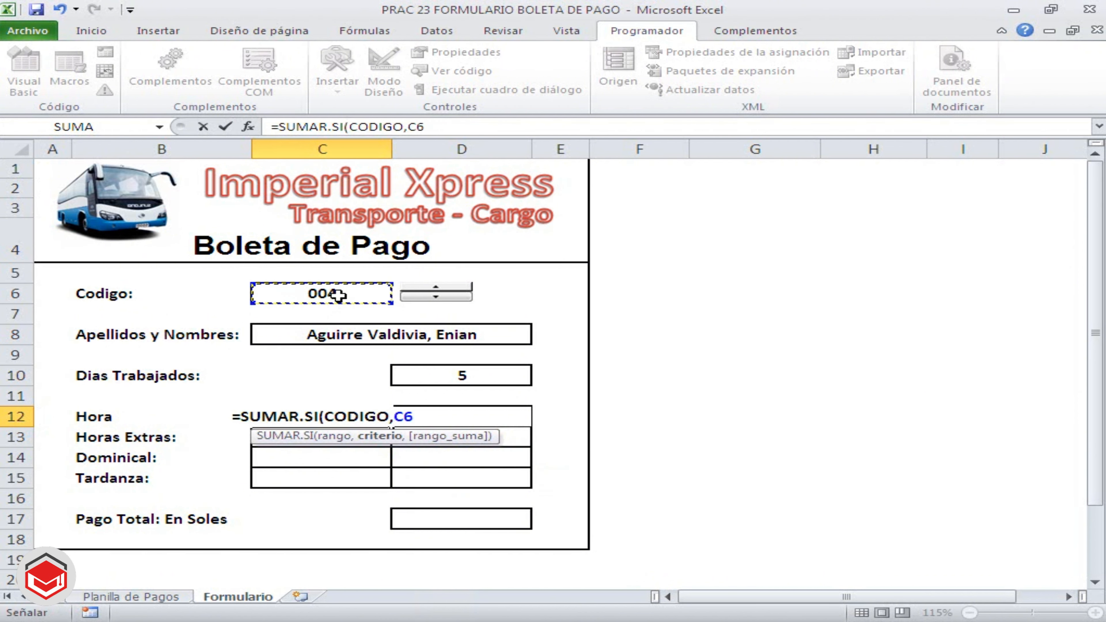
{"action": "type", "text": ","}
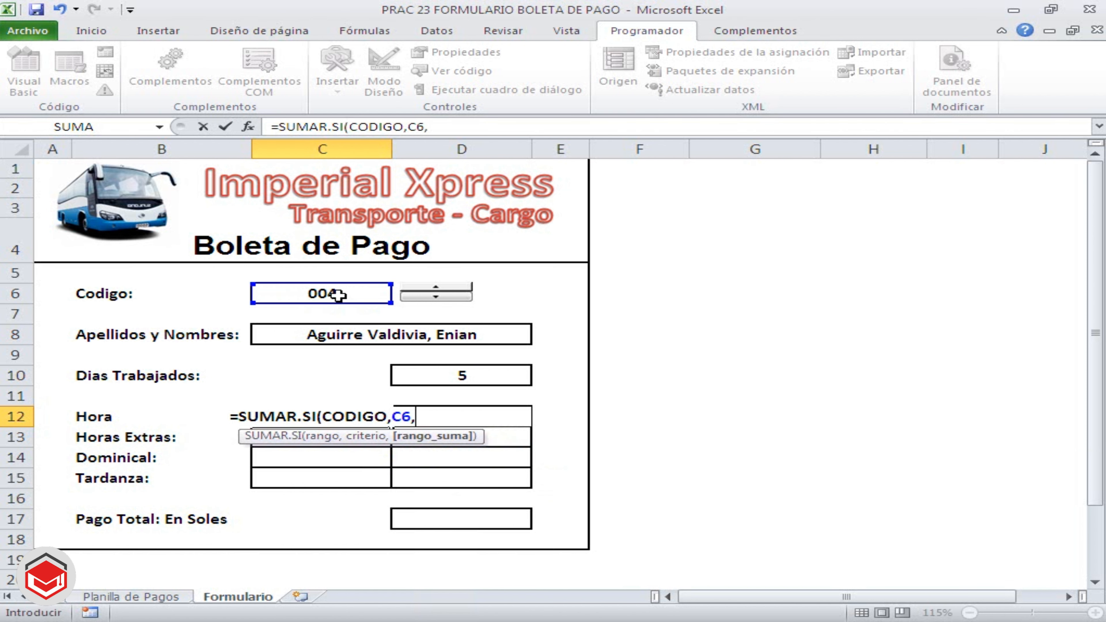
{"action": "type", "text": "HOR"}
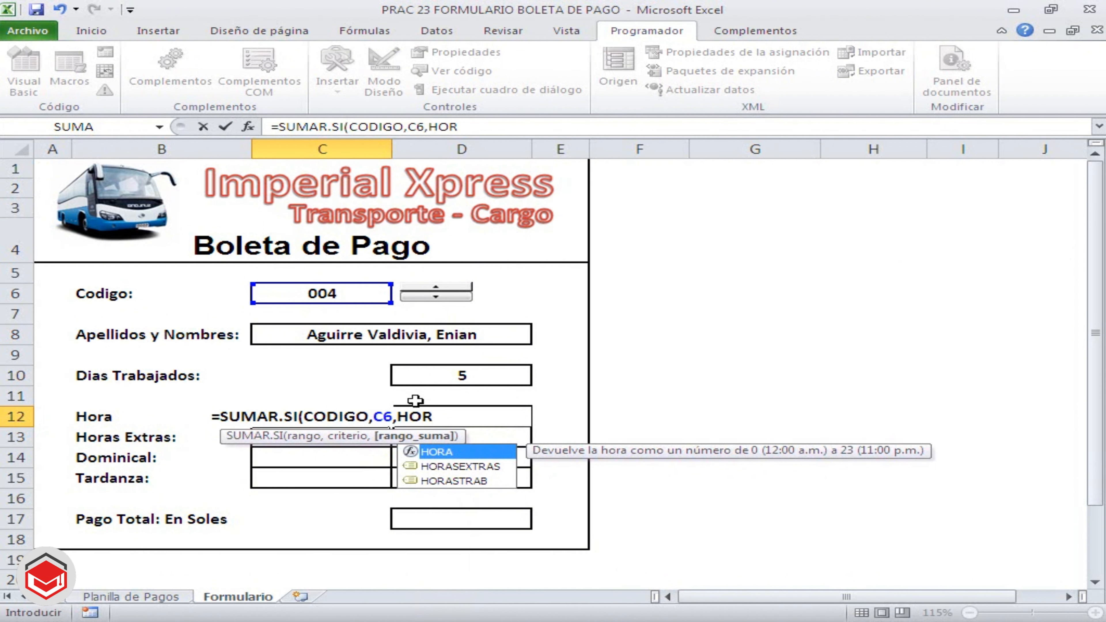
{"action": "double_click", "coordinate": [455, 480]}
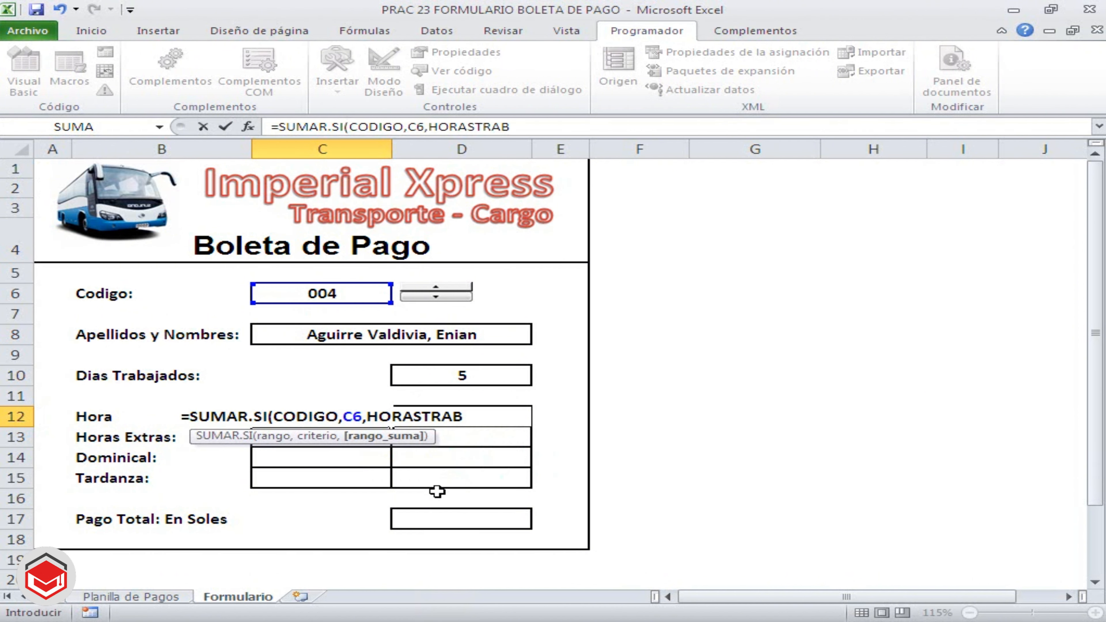
{"action": "type", "text": ")"}
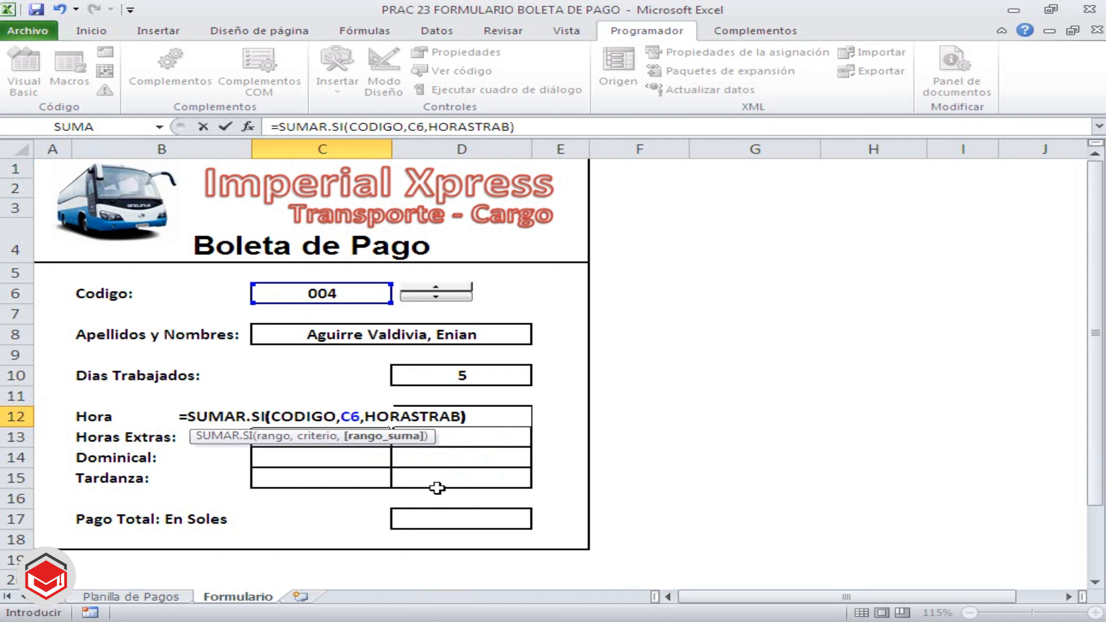
{"action": "key", "text": "Return"}
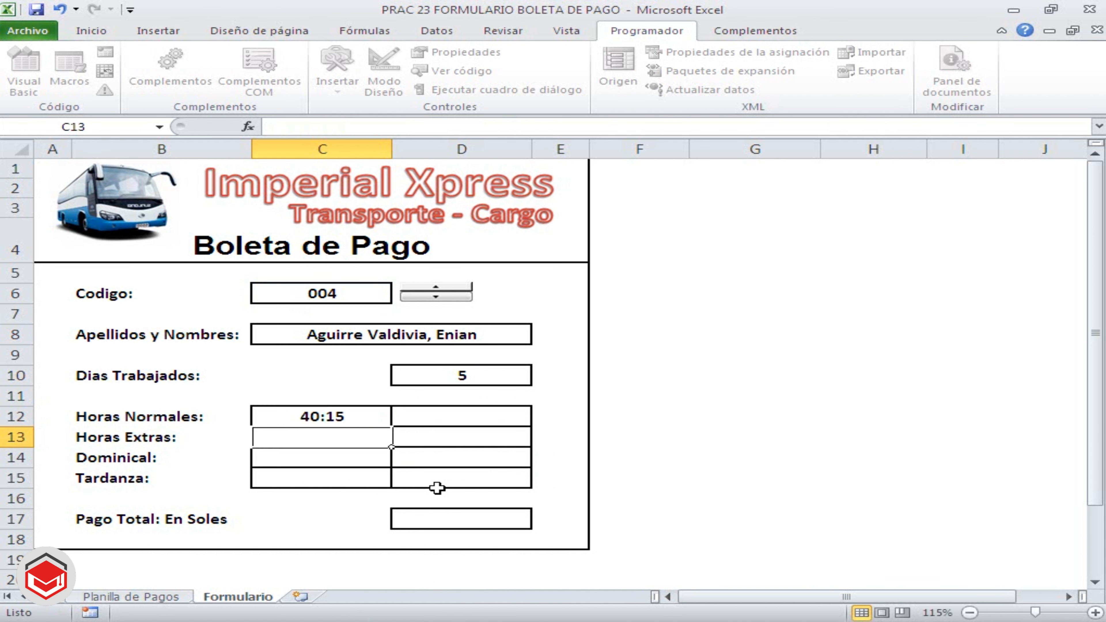
Enter =SUMAR.SI(CODIGO,C6,PAGOHNORMAL) in D12 to total the normal-hours pay for the selected code
{"action": "left_click", "coordinate": [444, 413]}
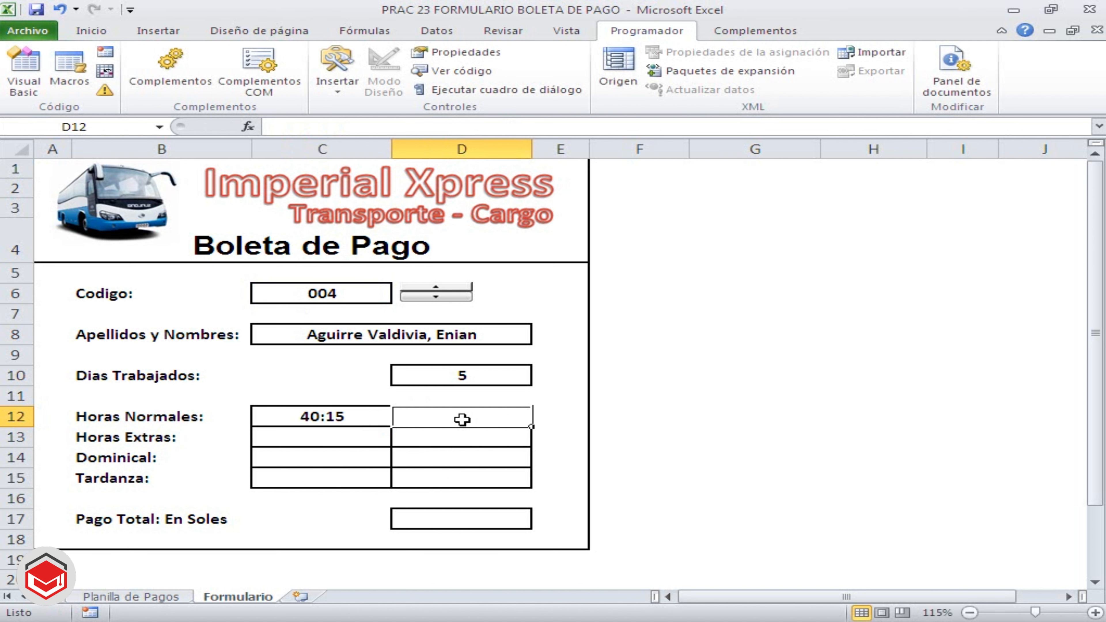
{"action": "type", "text": "=S"}
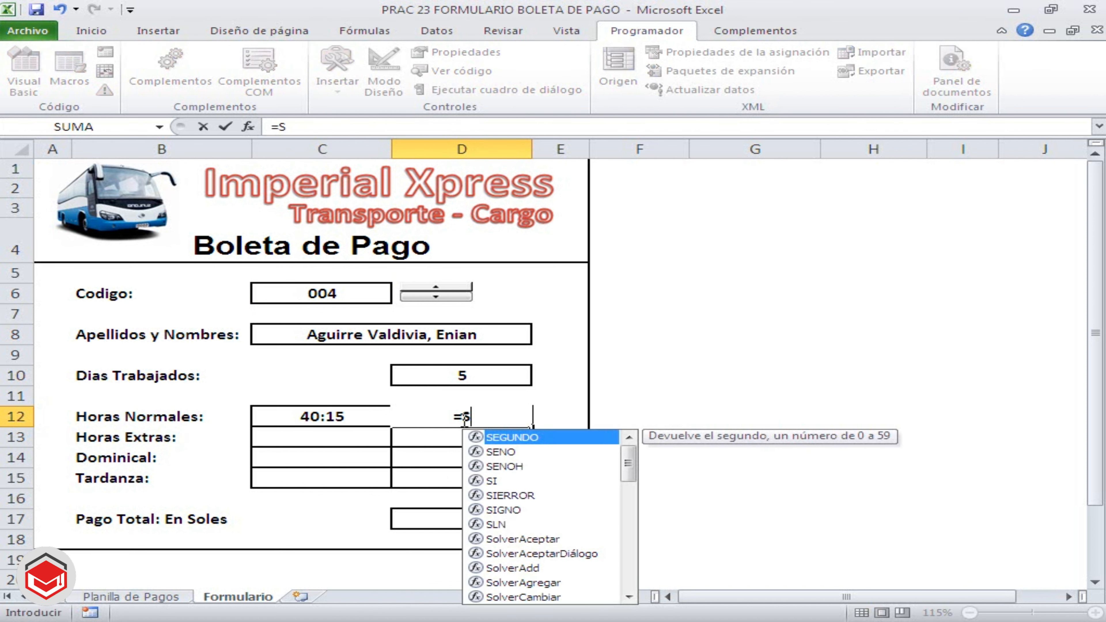
{"action": "type", "text": "UMAR"}
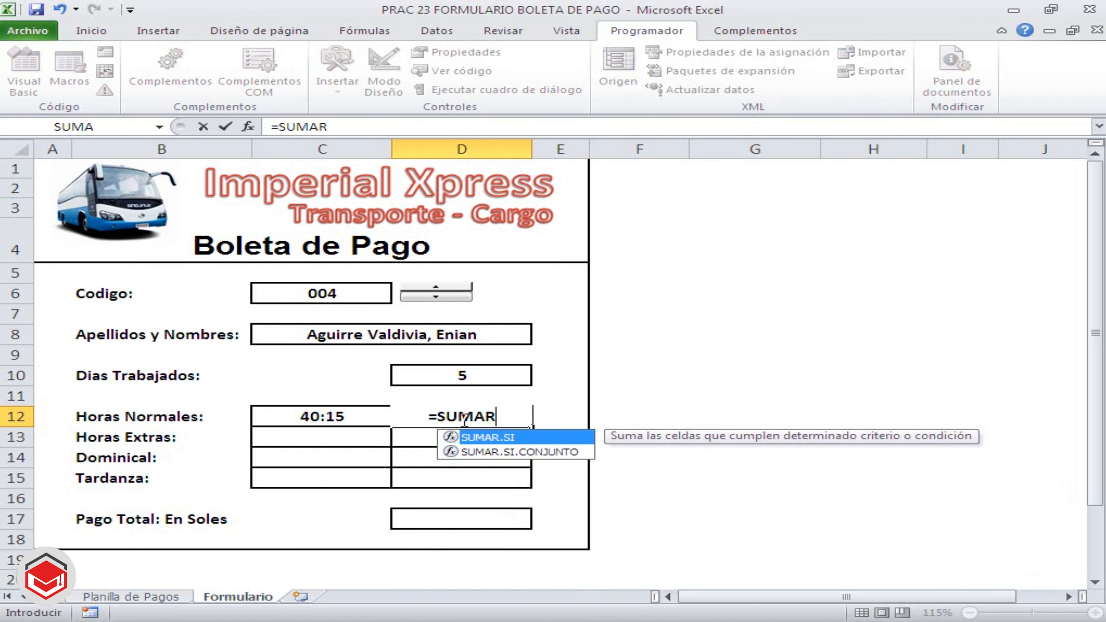
{"action": "double_click", "coordinate": [464, 438]}
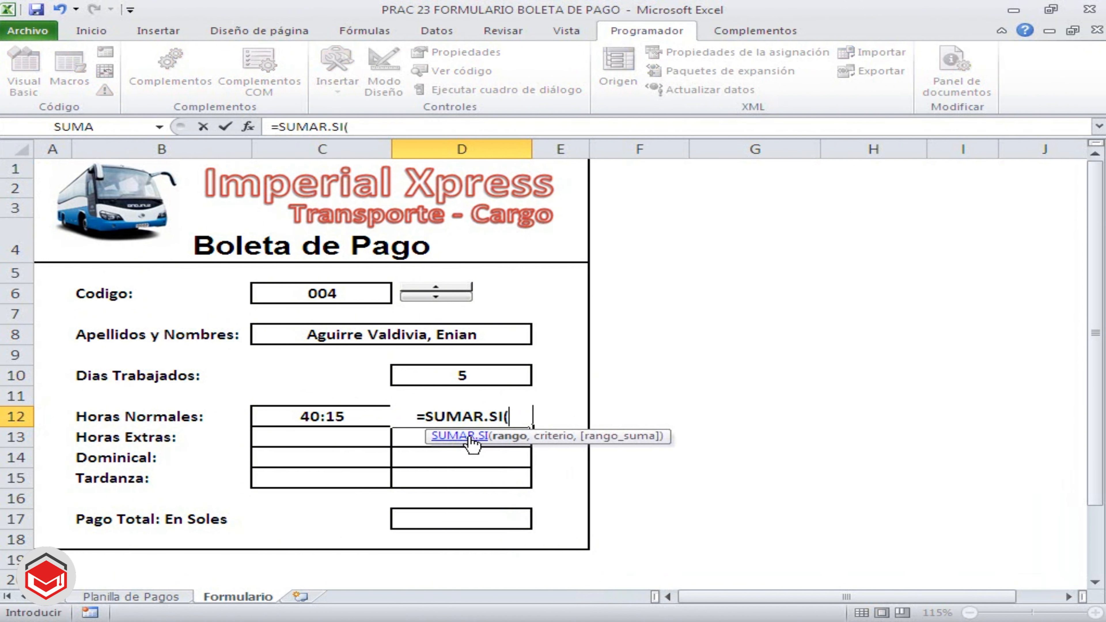
{"action": "type", "text": "CODIGO"}
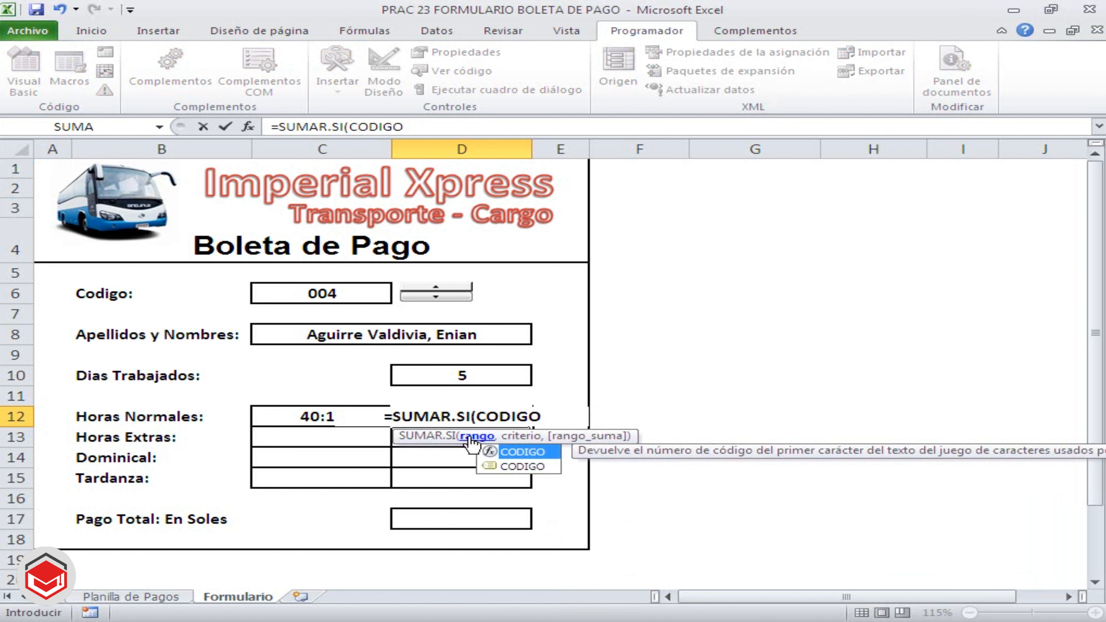
{"action": "type", "text": ","}
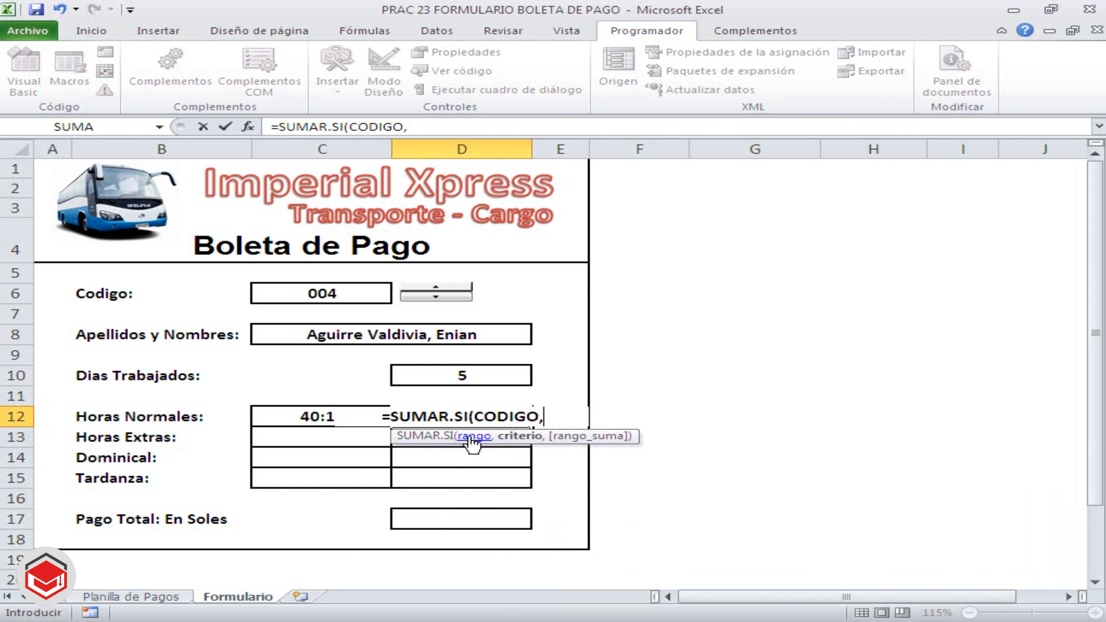
{"action": "left_click", "coordinate": [340, 301]}
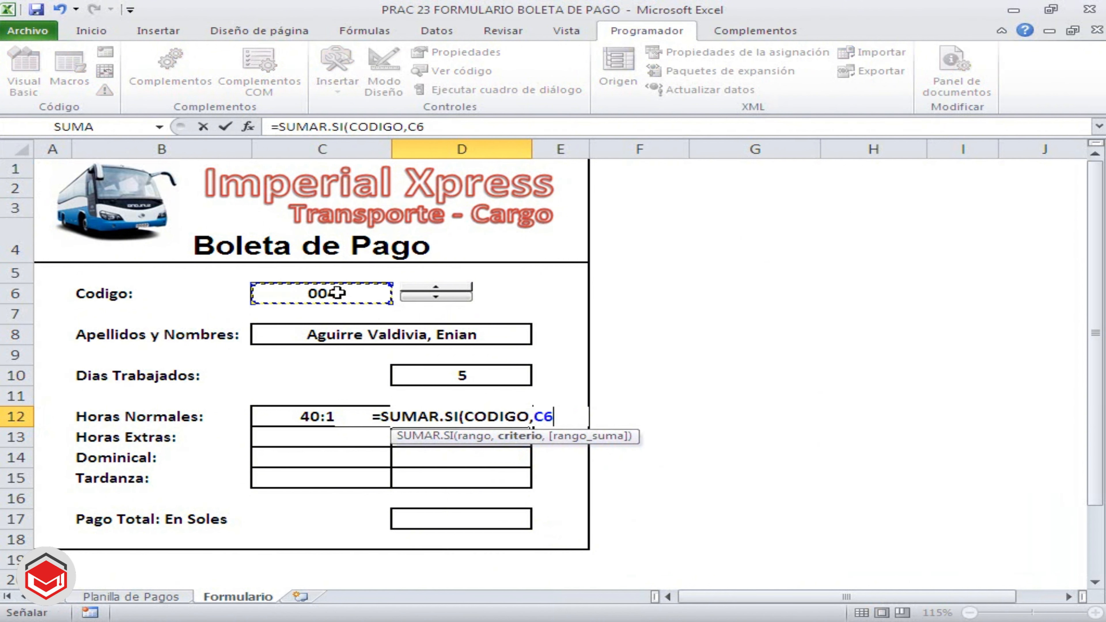
{"action": "type", "text": ","}
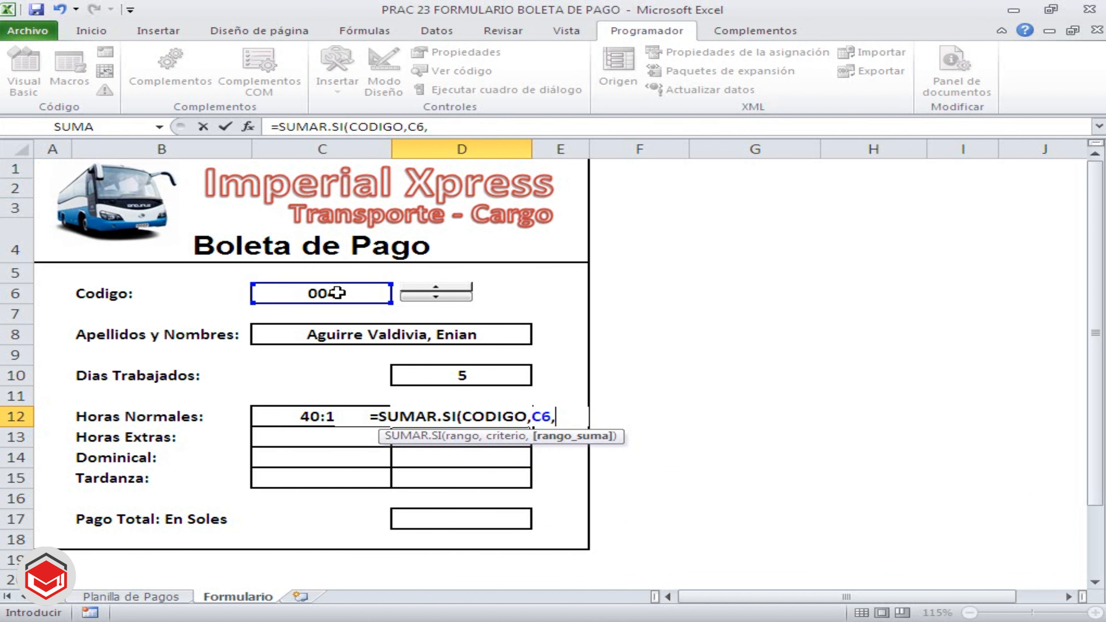
{"action": "type", "text": "PA"}
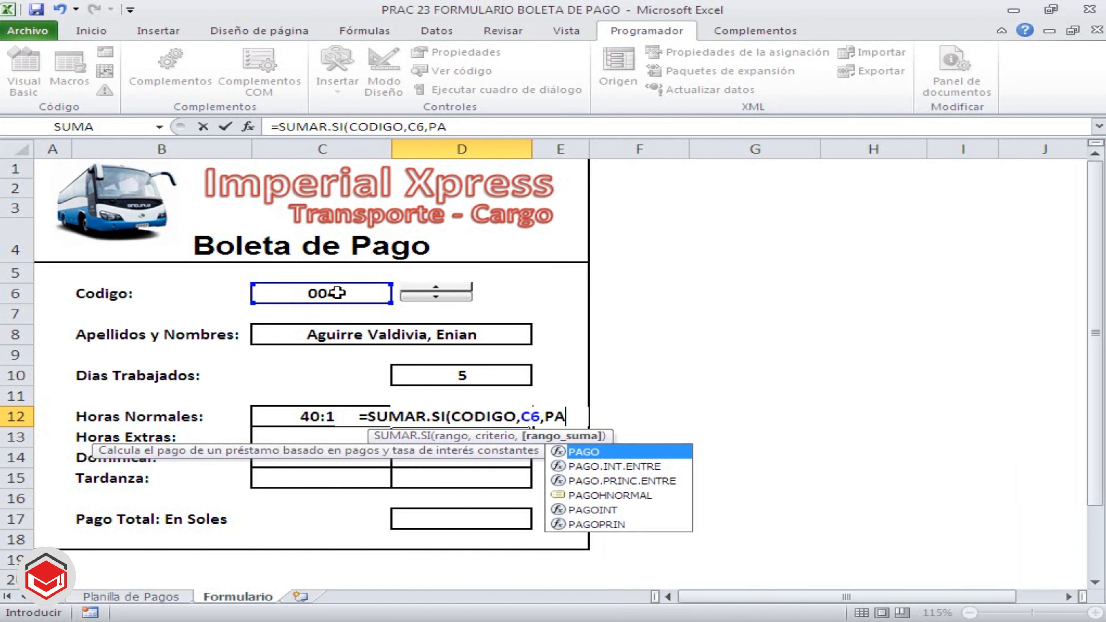
{"action": "left_click", "coordinate": [587, 496]}
{"action": "double_click", "coordinate": [588, 497]}
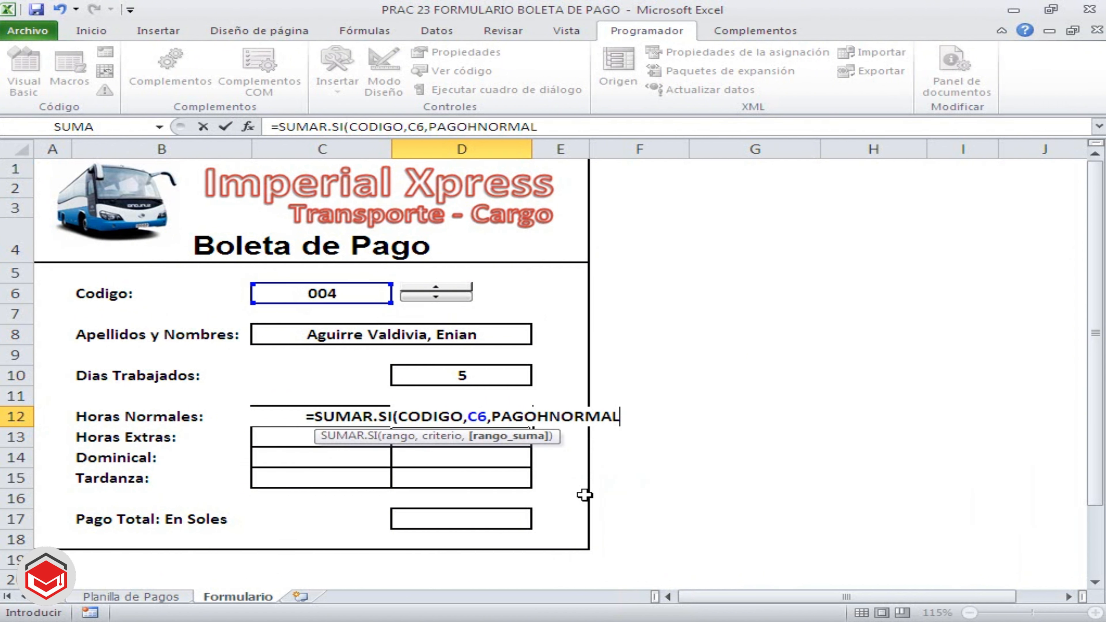
{"action": "type", "text": ")"}
{"action": "key", "text": "Return"}
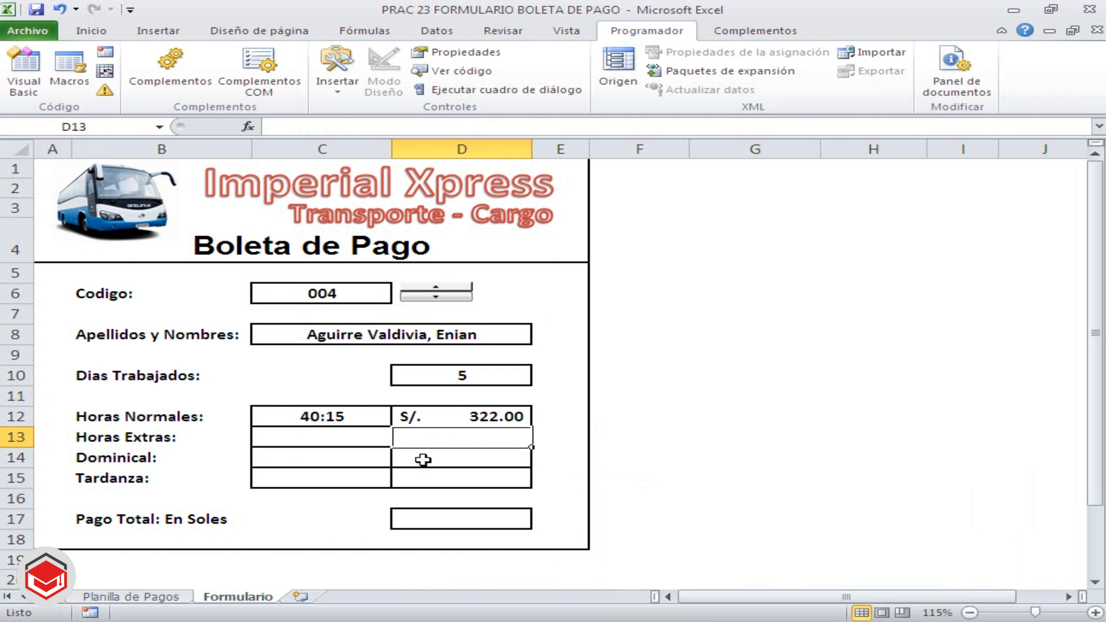
Test the Horas Normales formulas by stepping the Codigo value down to 002, and review the formulas in C12 and D12
{"action": "left_click", "coordinate": [445, 418]}
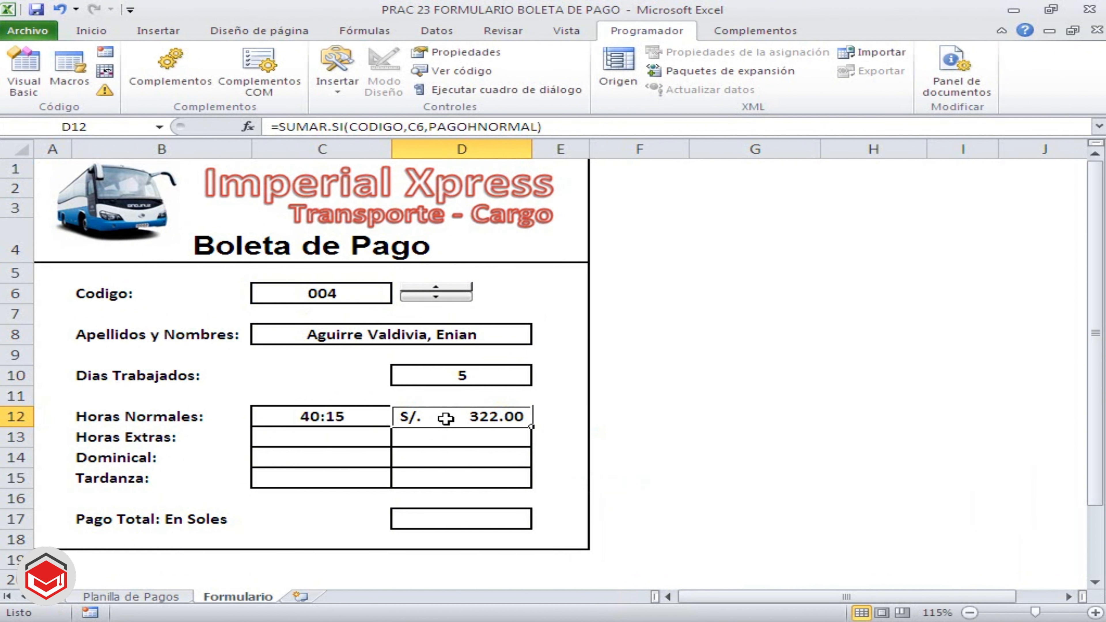
{"action": "left_click", "coordinate": [421, 298]}
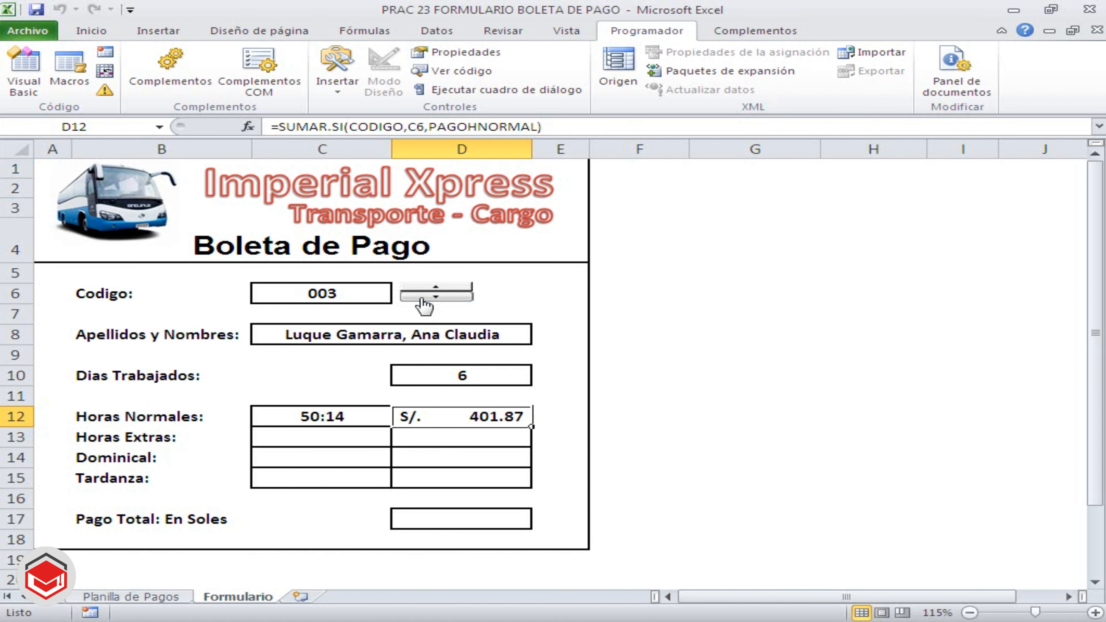
{"action": "left_click", "coordinate": [421, 298]}
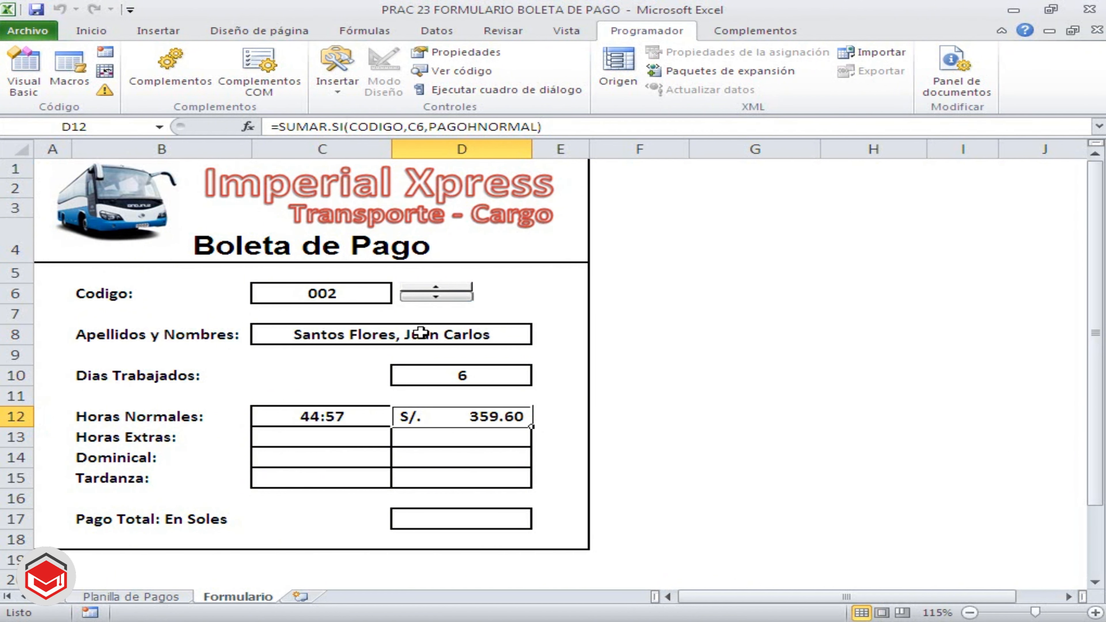
{"action": "left_click", "coordinate": [358, 444]}
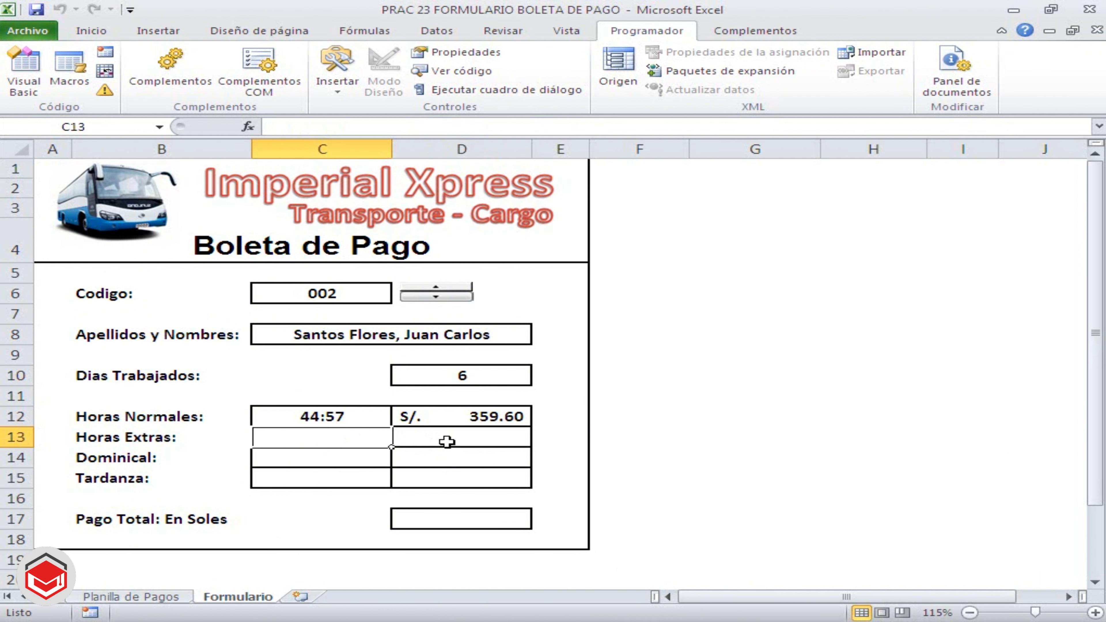
{"action": "left_click", "coordinate": [344, 419]}
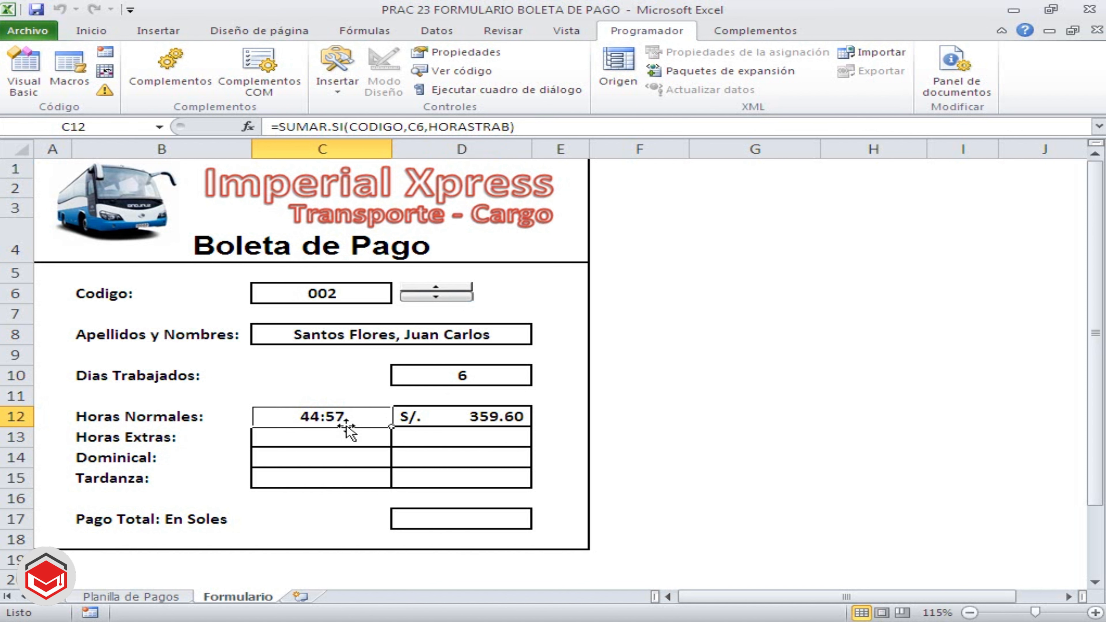
{"action": "left_click", "coordinate": [487, 413]}
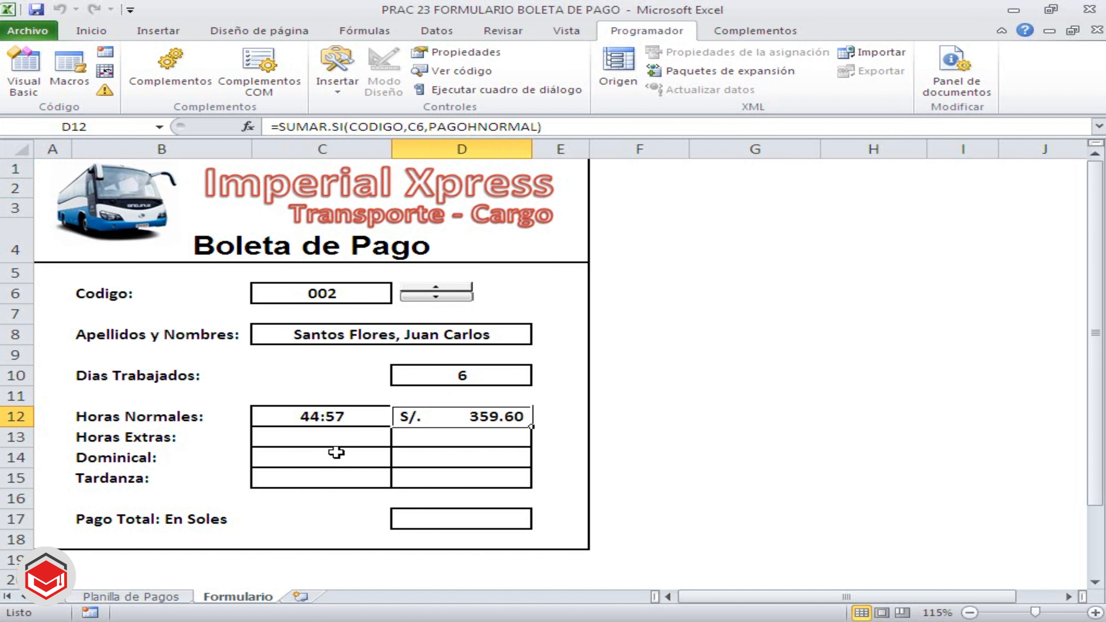
Enter =SUMAR.SI(CODIGO,C6,HORASEXTRAS) in C13 to total the Horas Extras for the selected code
{"action": "left_click", "coordinate": [335, 442]}
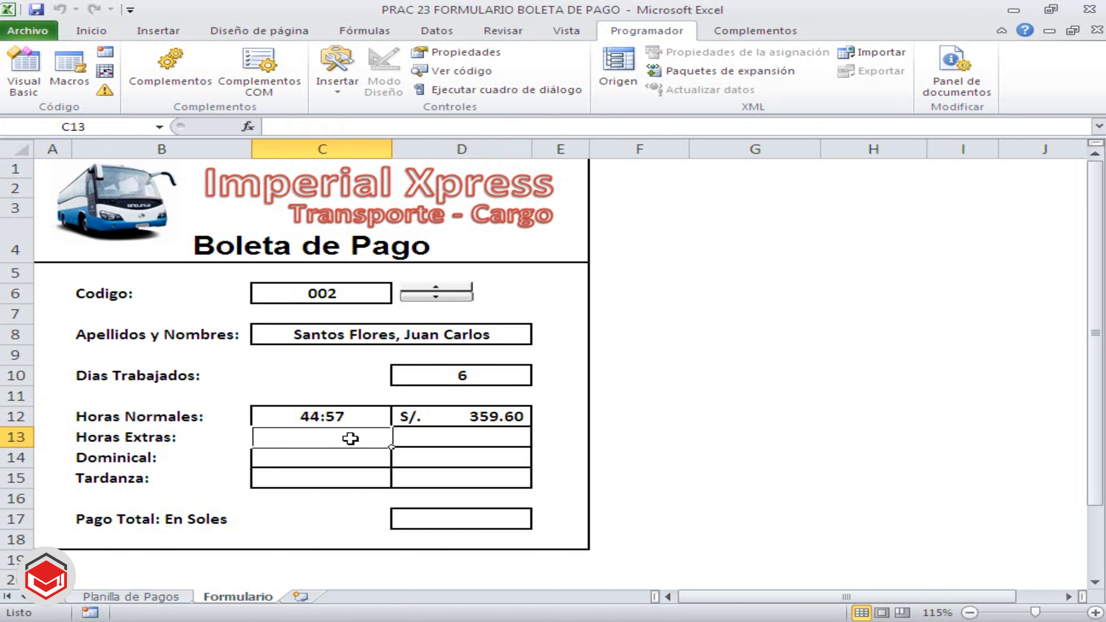
{"action": "type", "text": "=SUMA"}
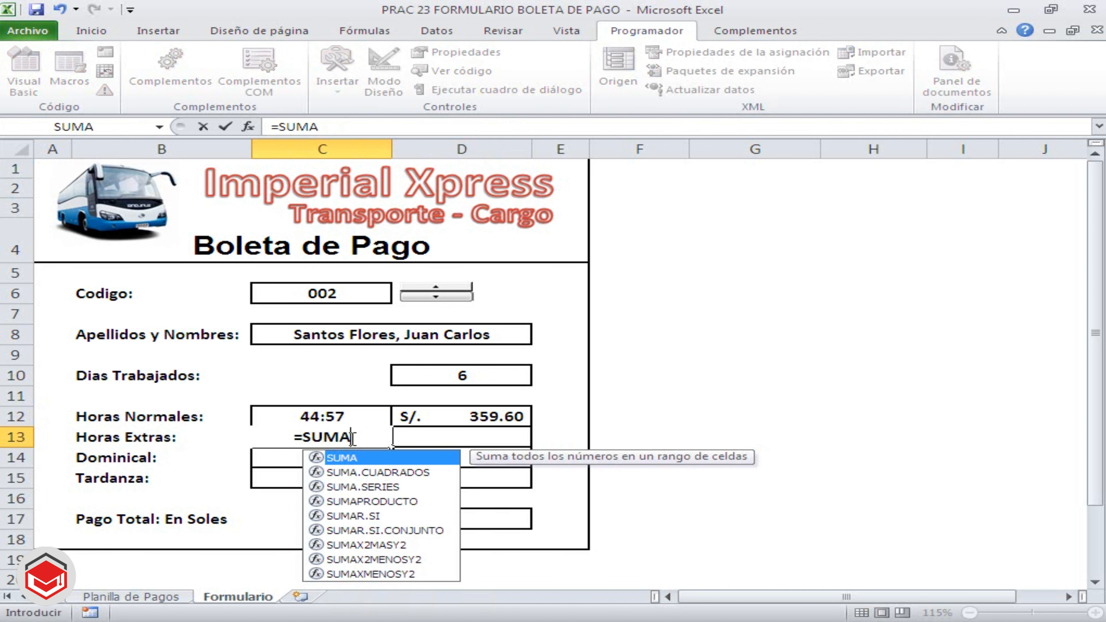
{"action": "double_click", "coordinate": [369, 516]}
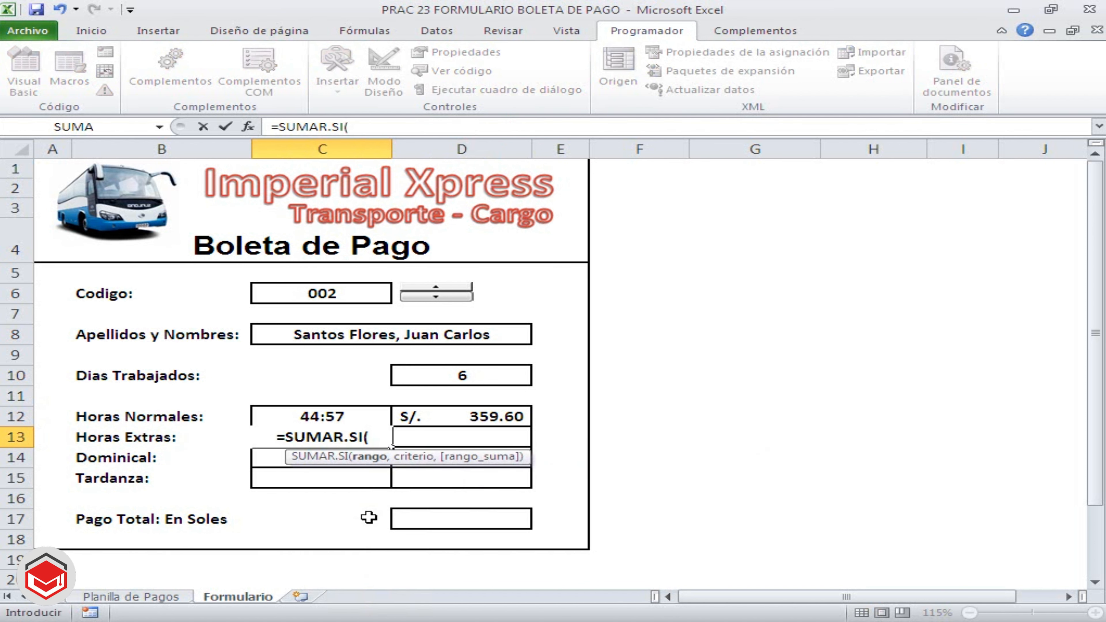
{"action": "type", "text": "CODIGO"}
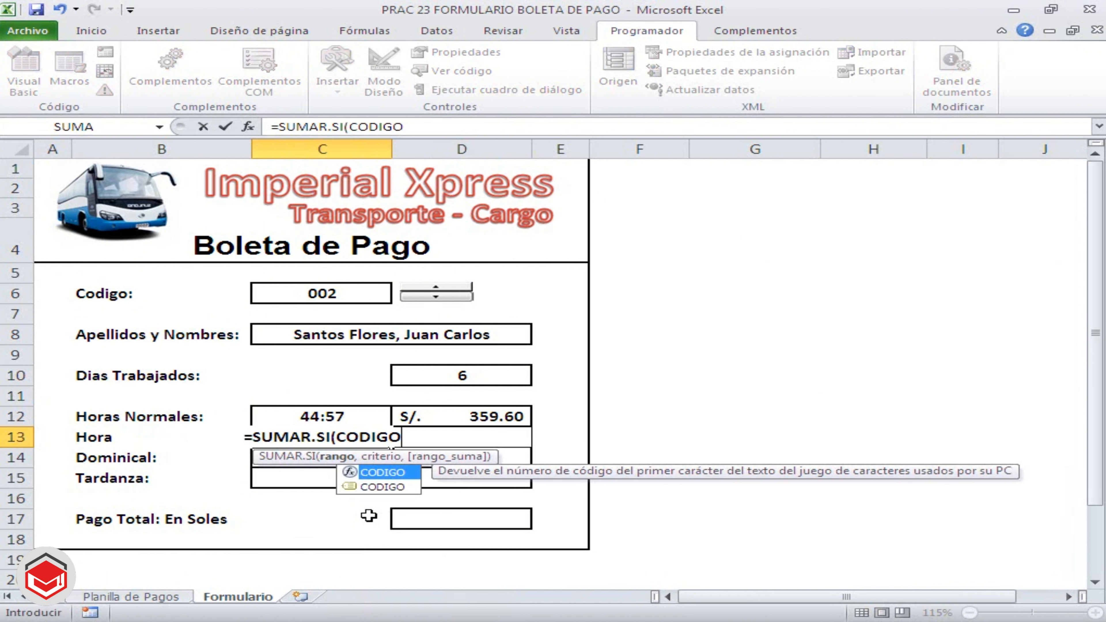
{"action": "type", "text": ","}
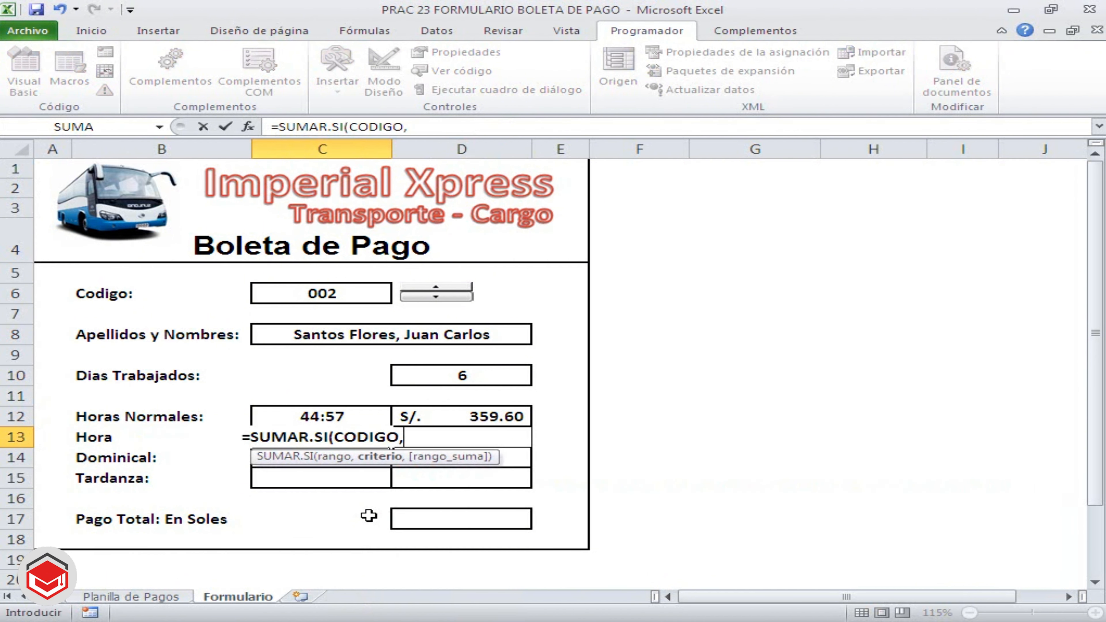
{"action": "left_click", "coordinate": [328, 291]}
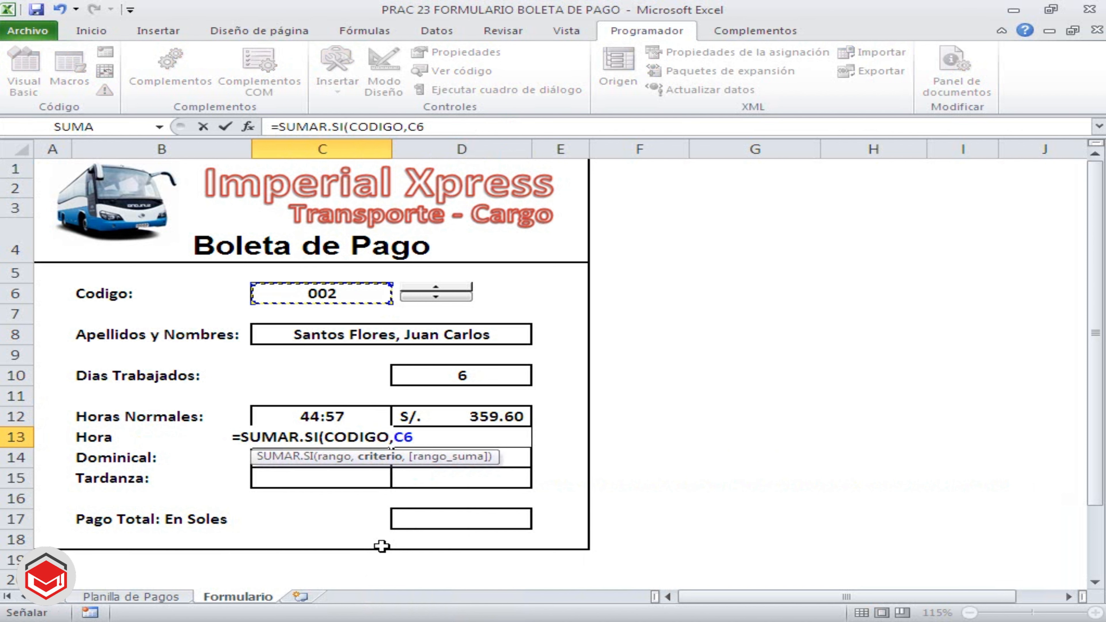
{"action": "type", "text": ",H"}
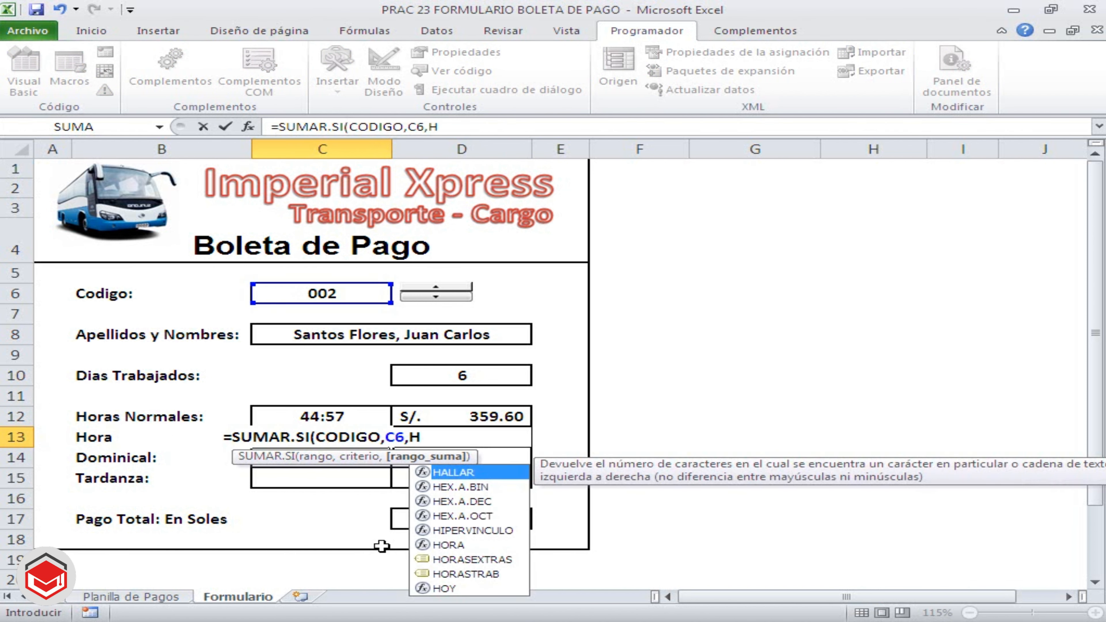
{"action": "type", "text": "O"}
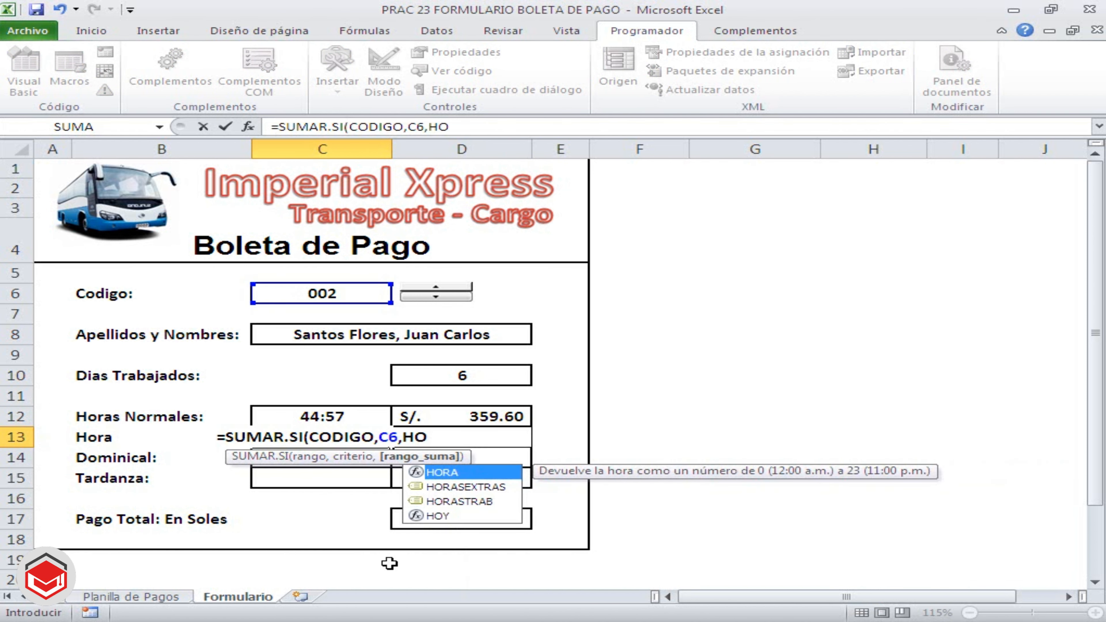
{"action": "left_click", "coordinate": [462, 493]}
{"action": "double_click", "coordinate": [462, 488]}
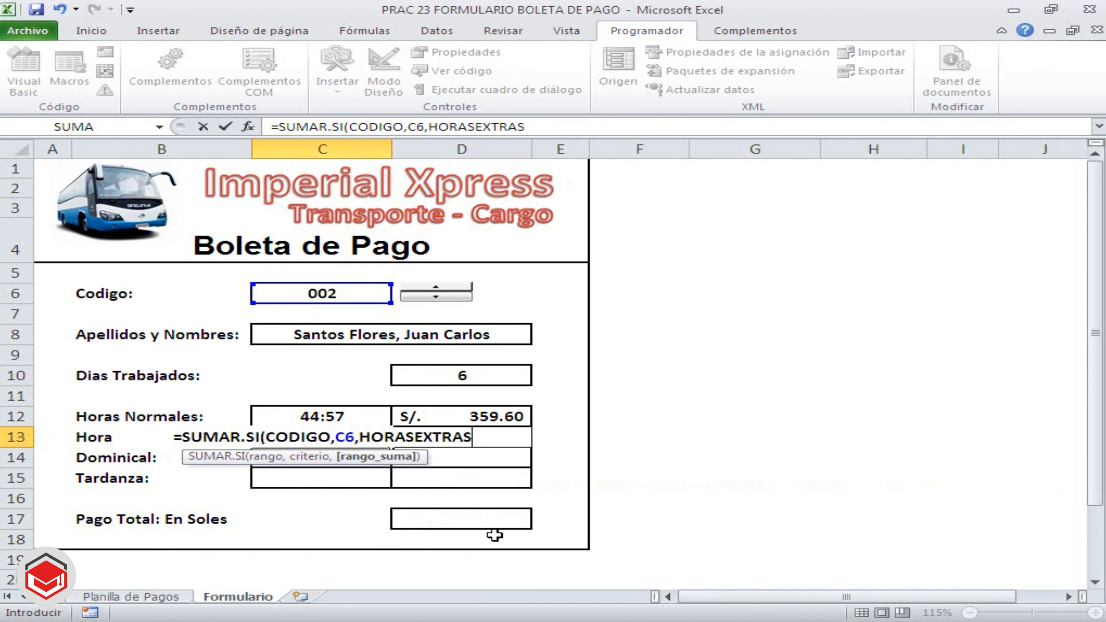
{"action": "type", "text": ")"}
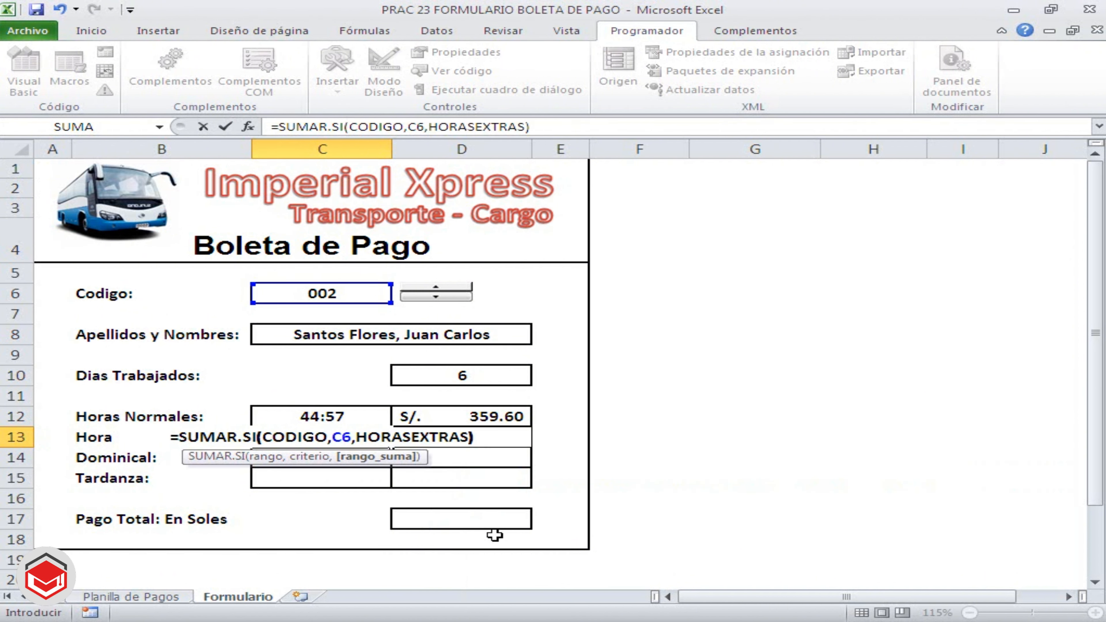
{"action": "key", "text": "Return"}
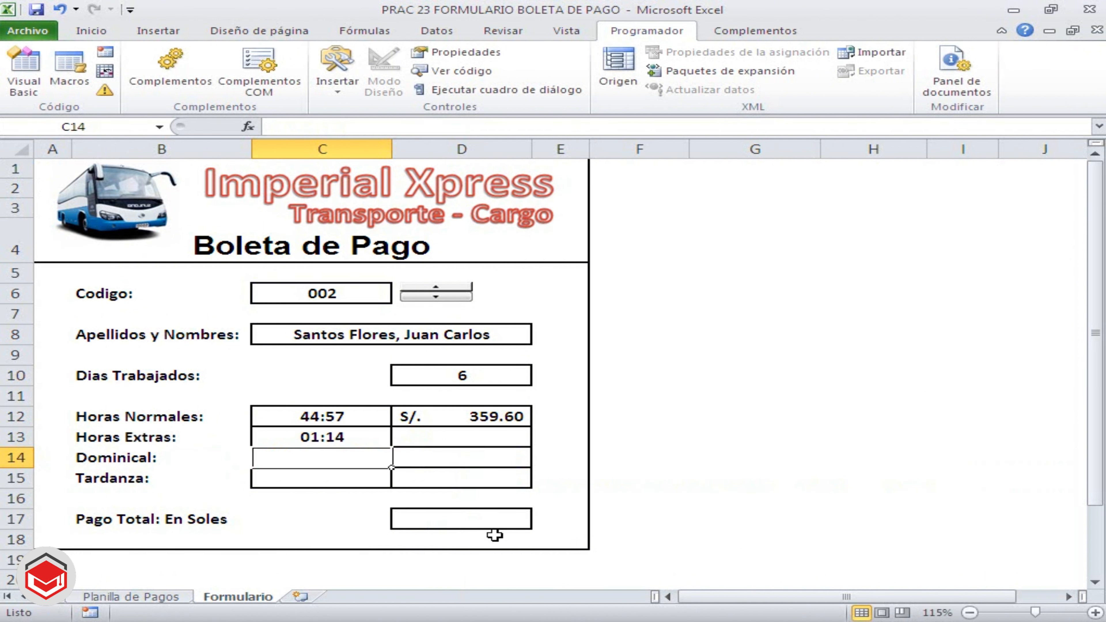
Enter =SUMAR.SI(CODIGO,C6,TOTALEXTRAS) in D13 to total the overtime pay for the selected code
{"action": "left_click", "coordinate": [481, 442]}
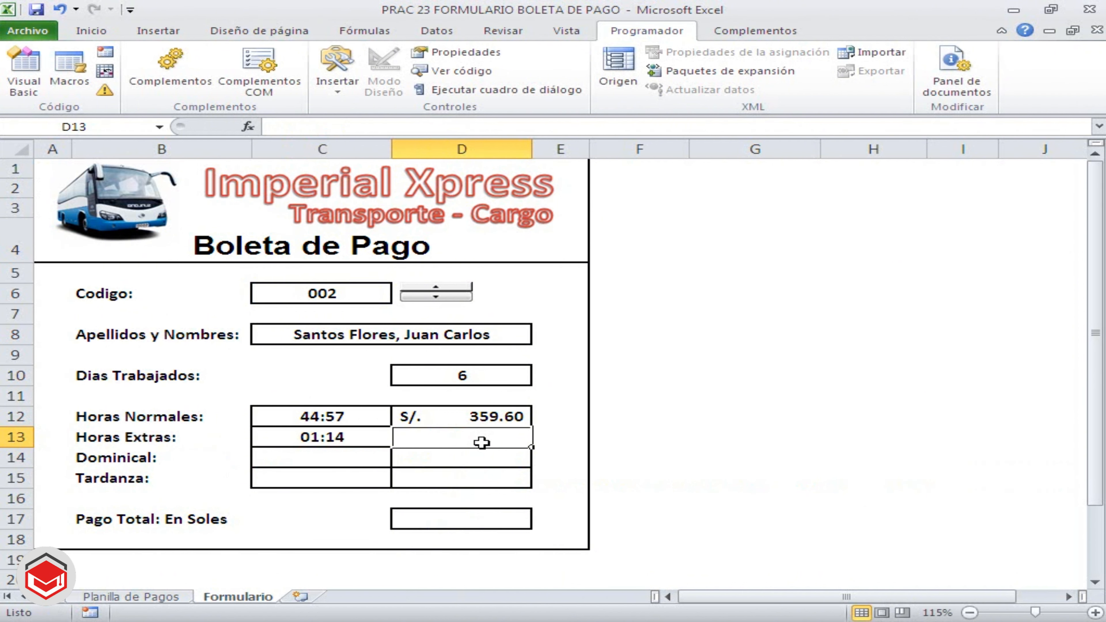
{"action": "type", "text": "0suma"}
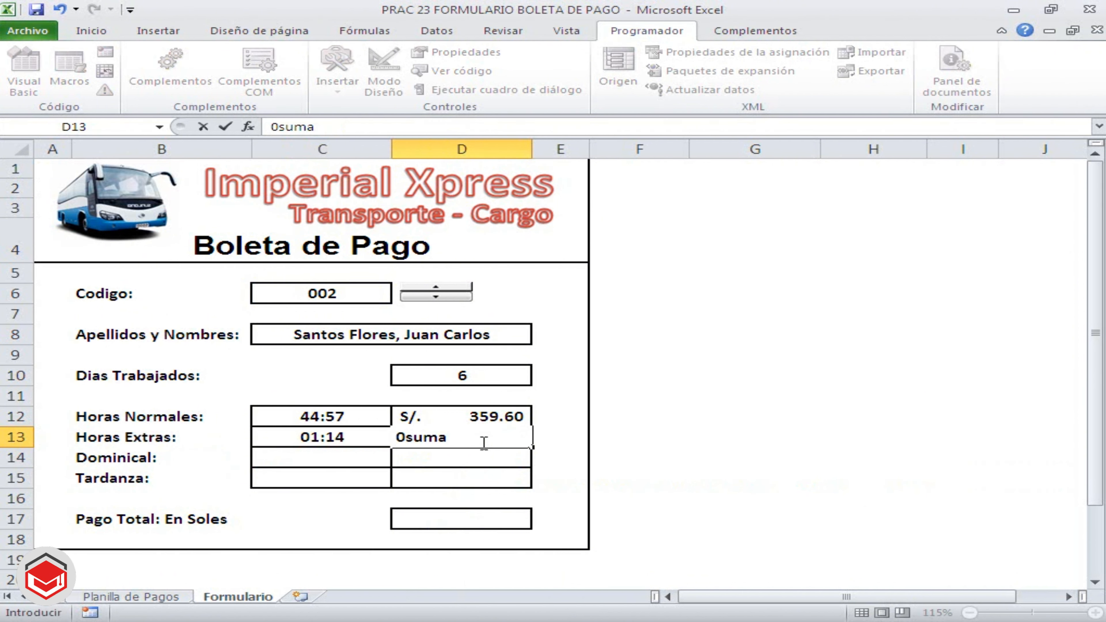
{"action": "key", "text": "BackSpace"}
{"action": "key", "text": "BackSpace"}
{"action": "key", "text": "BackSpace"}
{"action": "key", "text": "BackSpace"}
{"action": "key", "text": "BackSpace"}
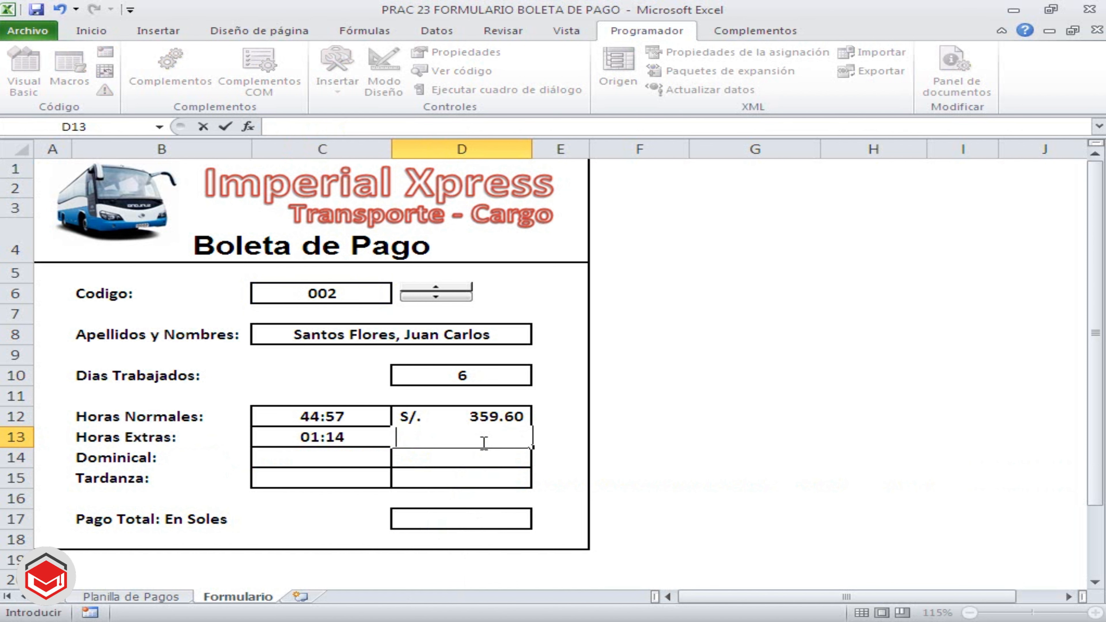
{"action": "type", "text": "=S"}
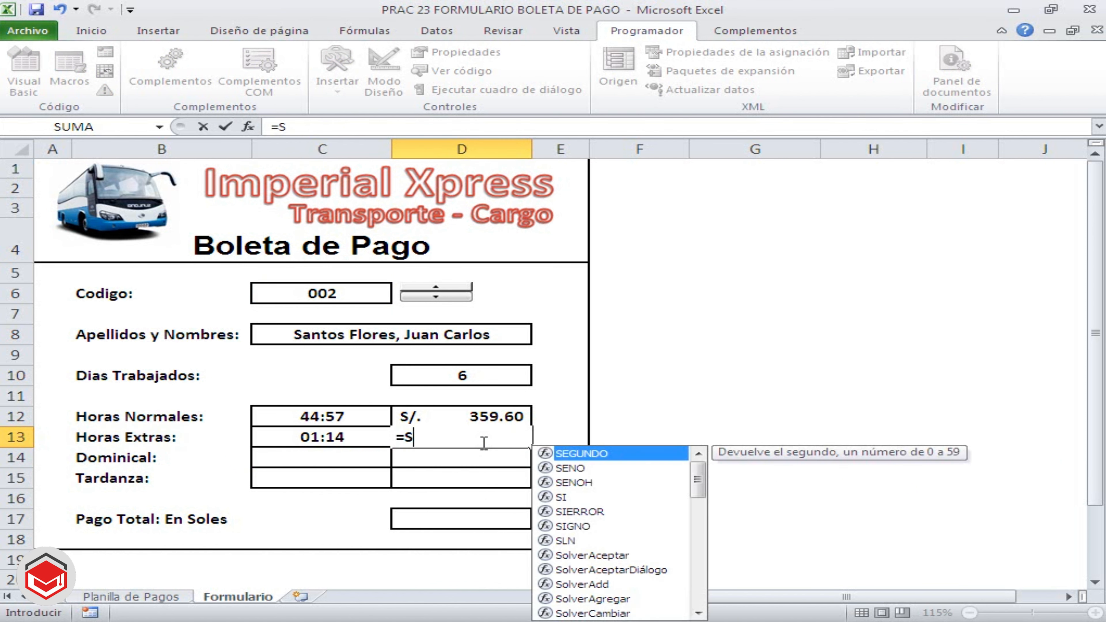
{"action": "type", "text": "UMA"}
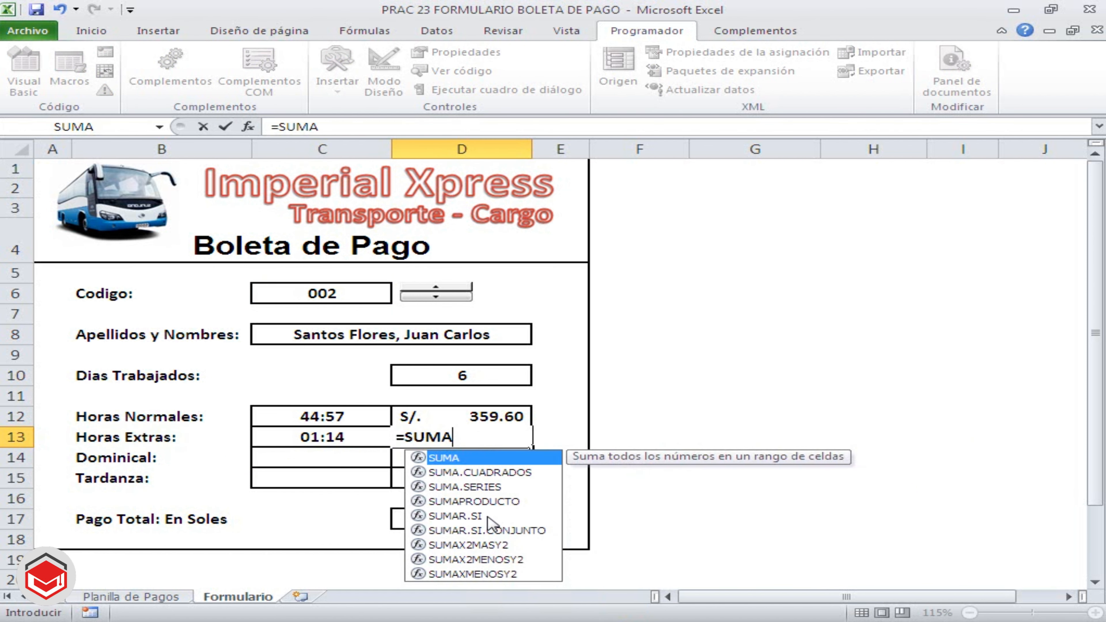
{"action": "double_click", "coordinate": [488, 519]}
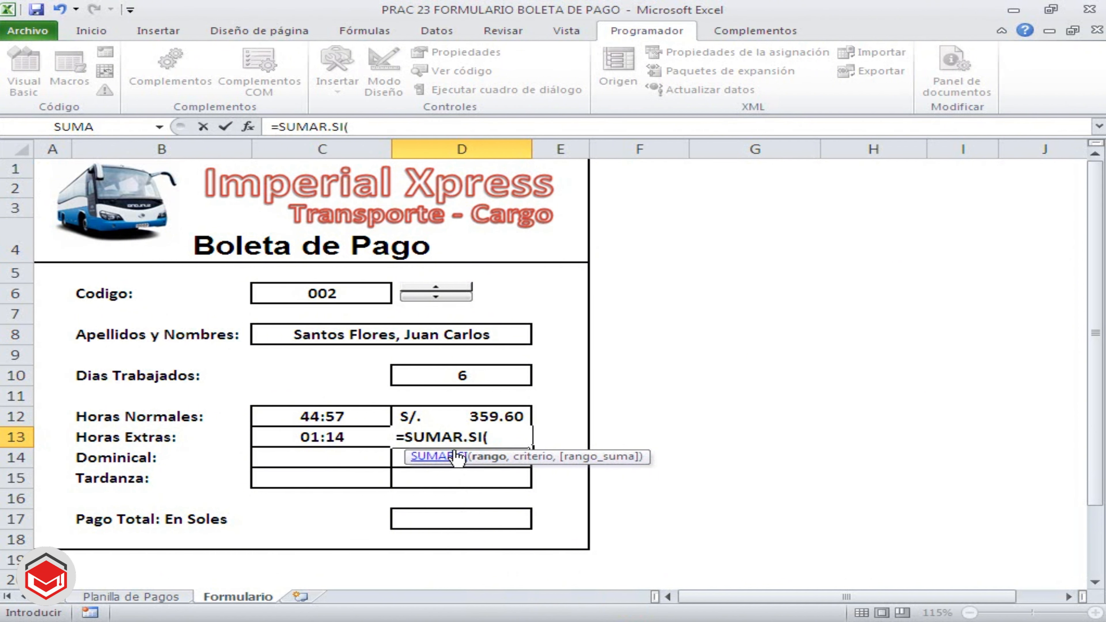
{"action": "type", "text": "CODIGO"}
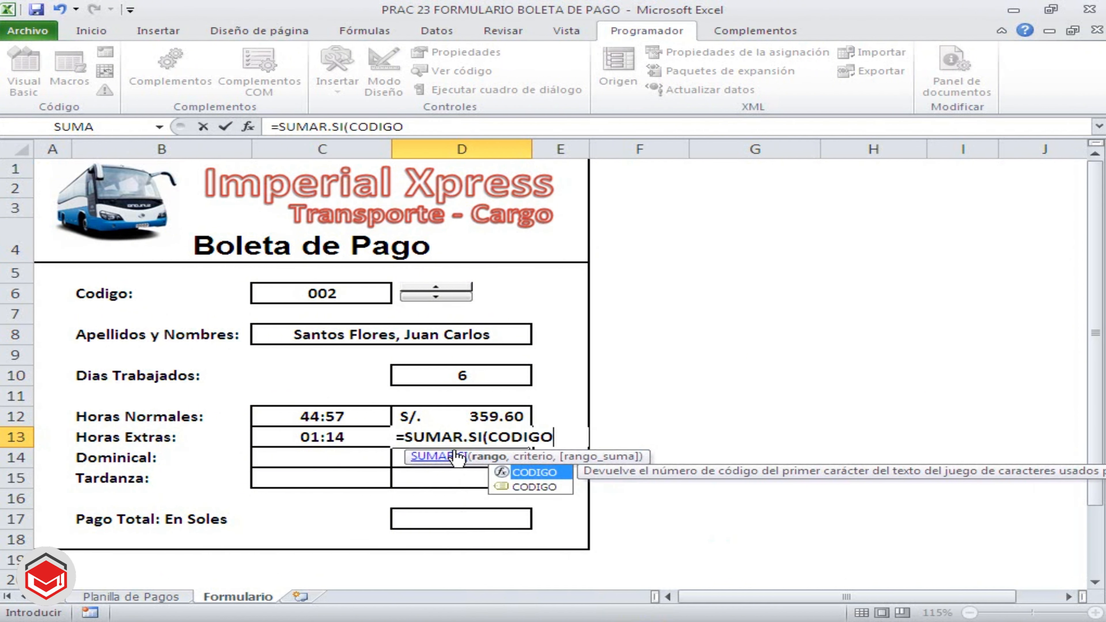
{"action": "type", "text": ","}
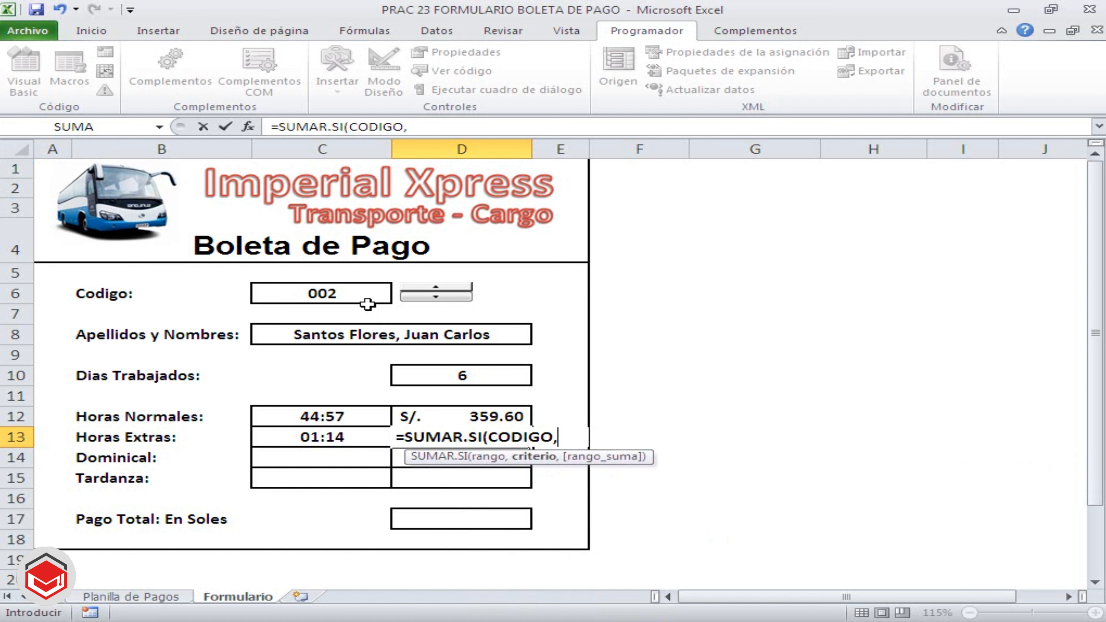
{"action": "left_click", "coordinate": [374, 293]}
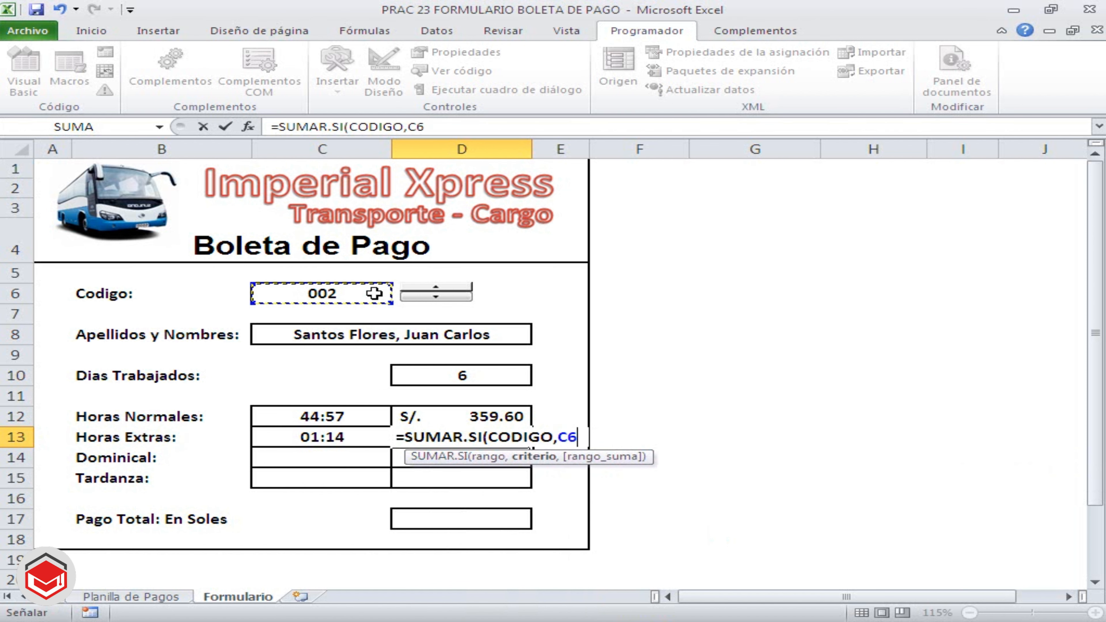
{"action": "type", "text": ","}
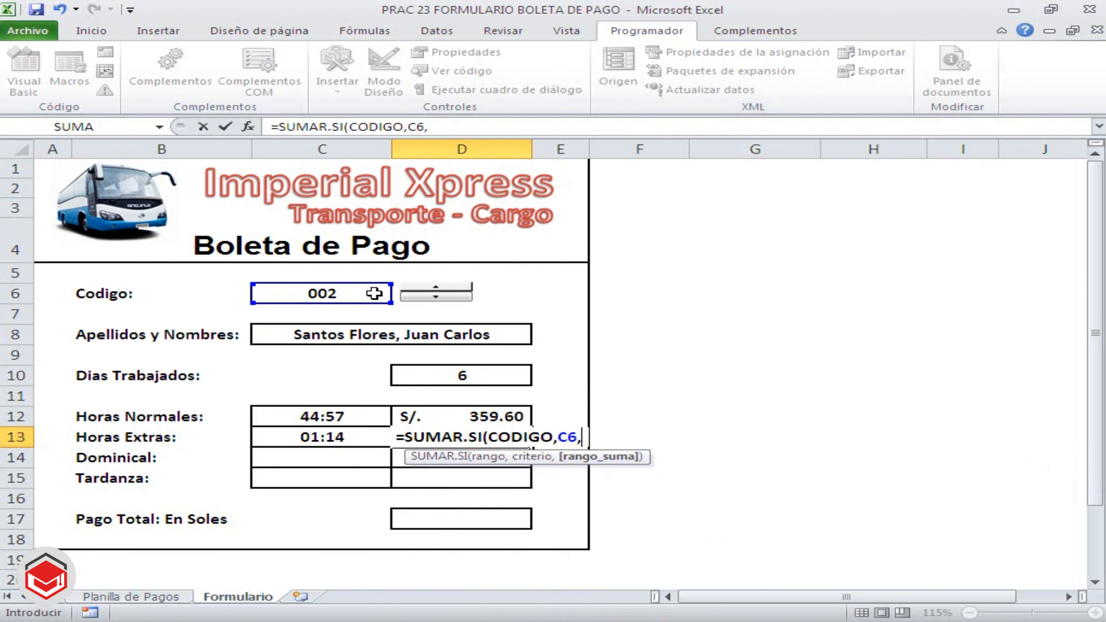
{"action": "type", "text": "TOTALEXTRAS"}
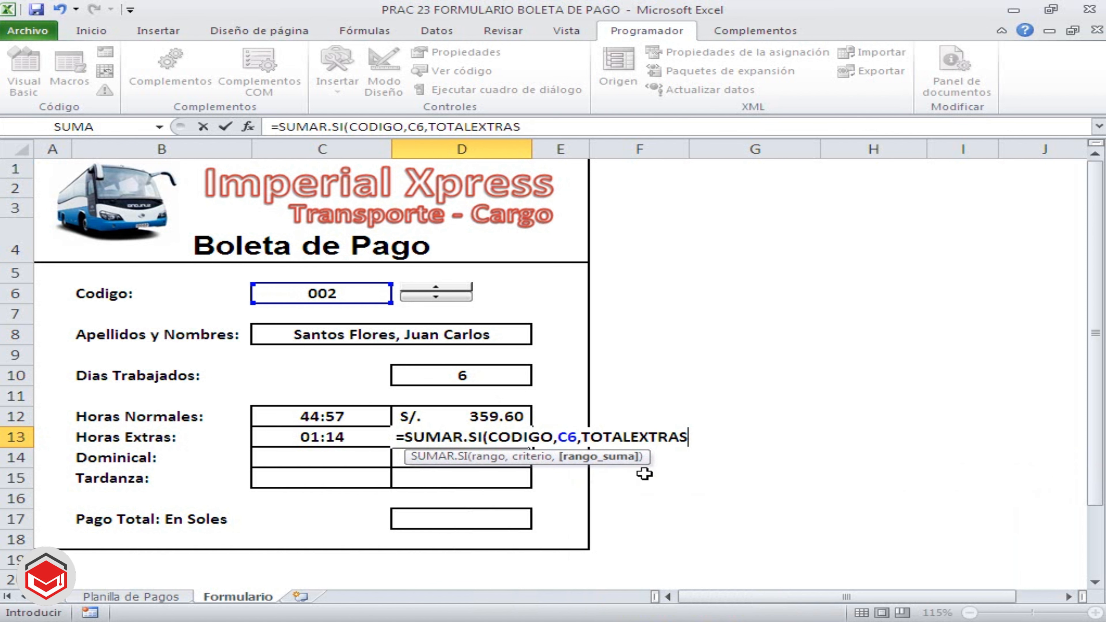
{"action": "double_click", "coordinate": [644, 472]}
{"action": "key", "text": "Return"}
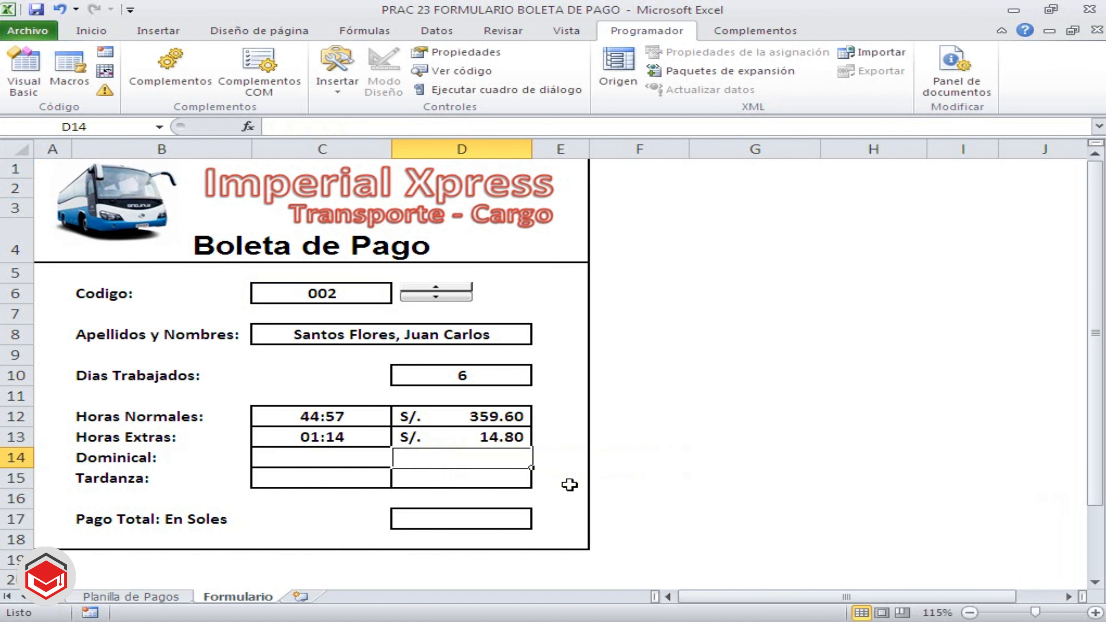
Begin the Dominical pay formula in D14 with =SI(D10=6,8* so that it tests for six days worked
{"action": "left_click", "coordinate": [367, 460]}
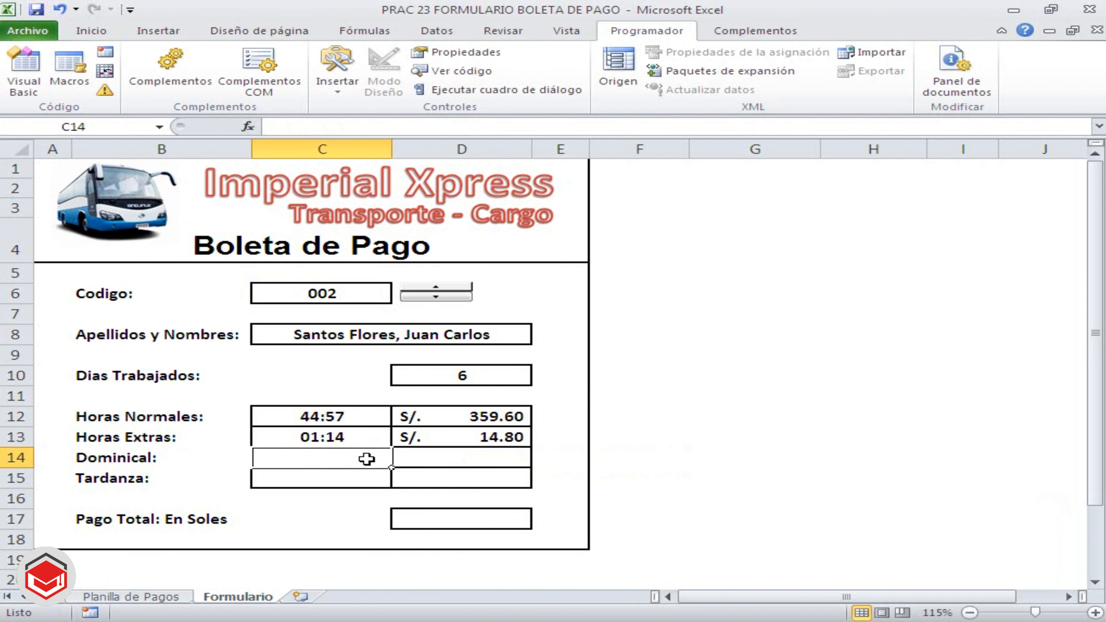
{"action": "left_click", "coordinate": [460, 461]}
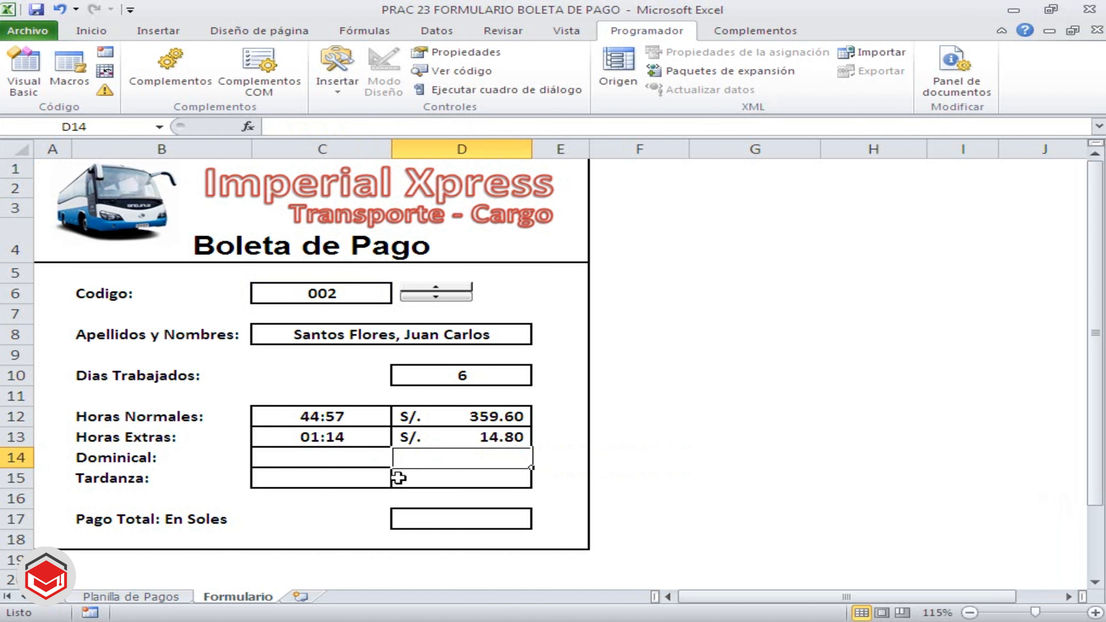
{"action": "type", "text": "=SI"}
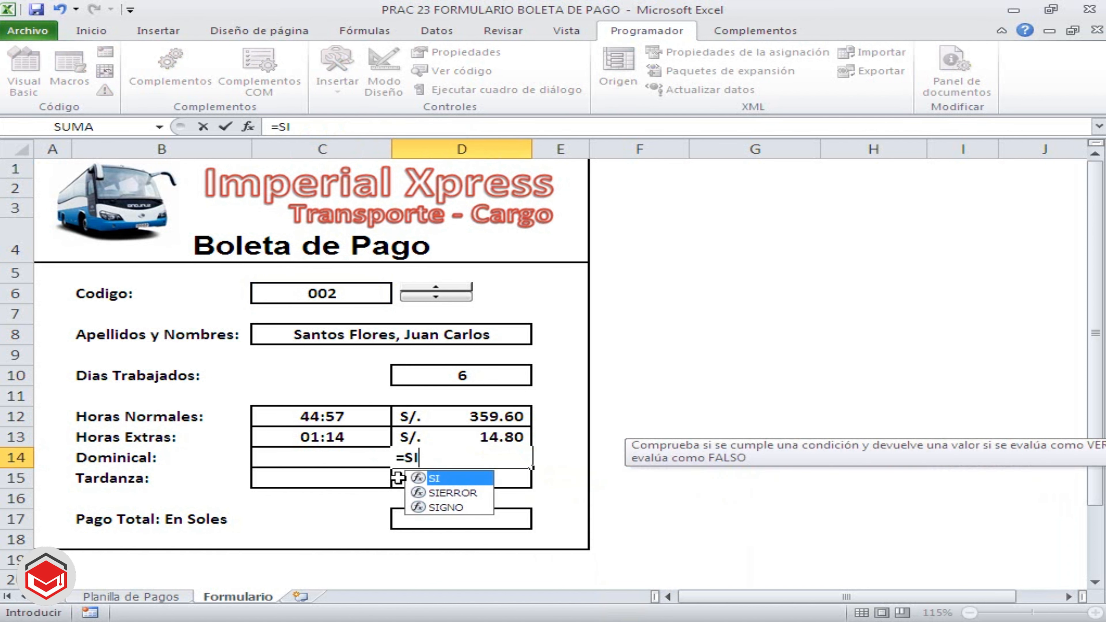
{"action": "type", "text": "("}
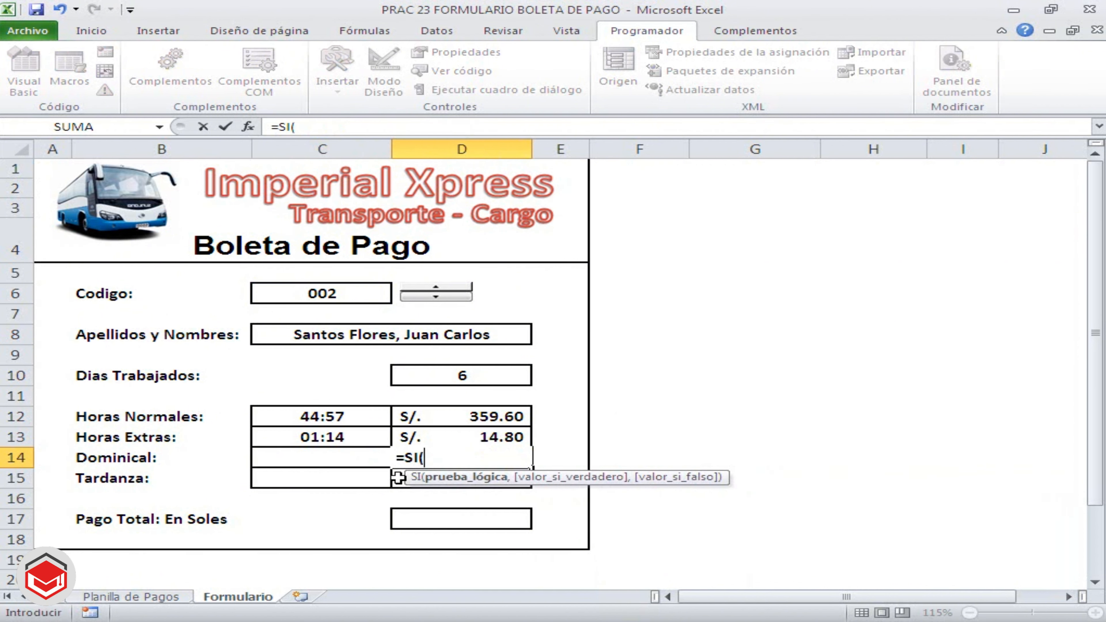
{"action": "left_click", "coordinate": [460, 377]}
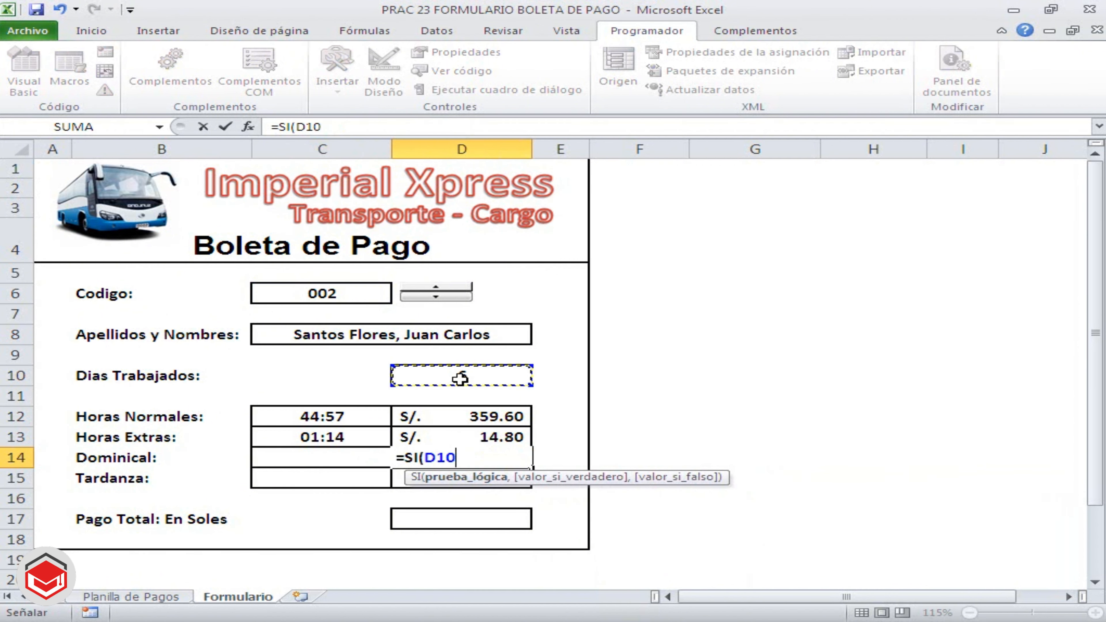
{"action": "type", "text": "=6"}
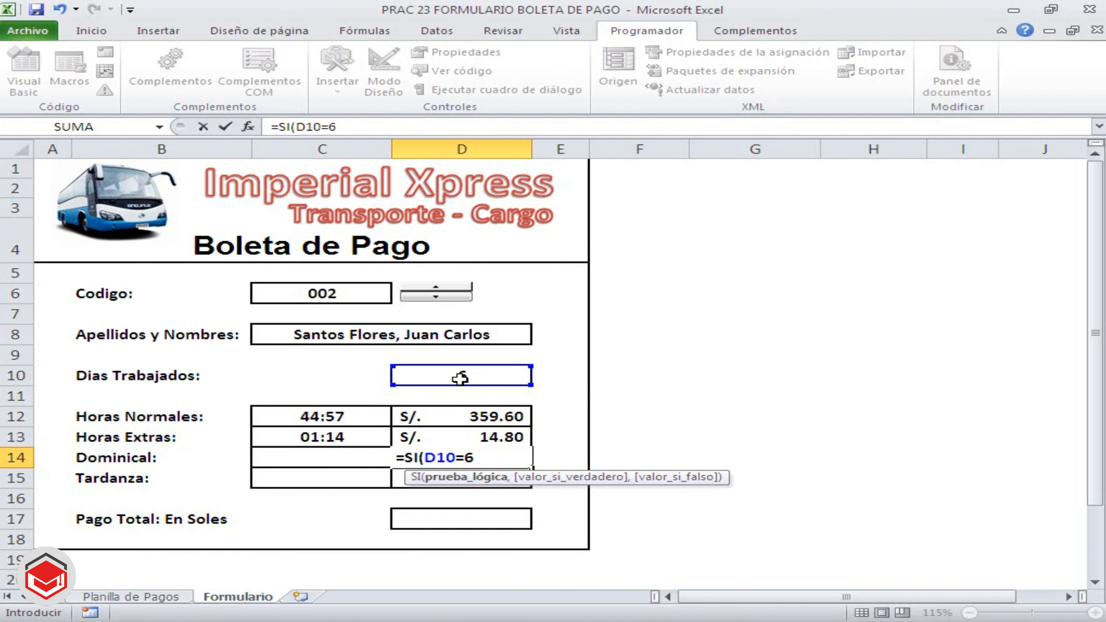
{"action": "type", "text": ","}
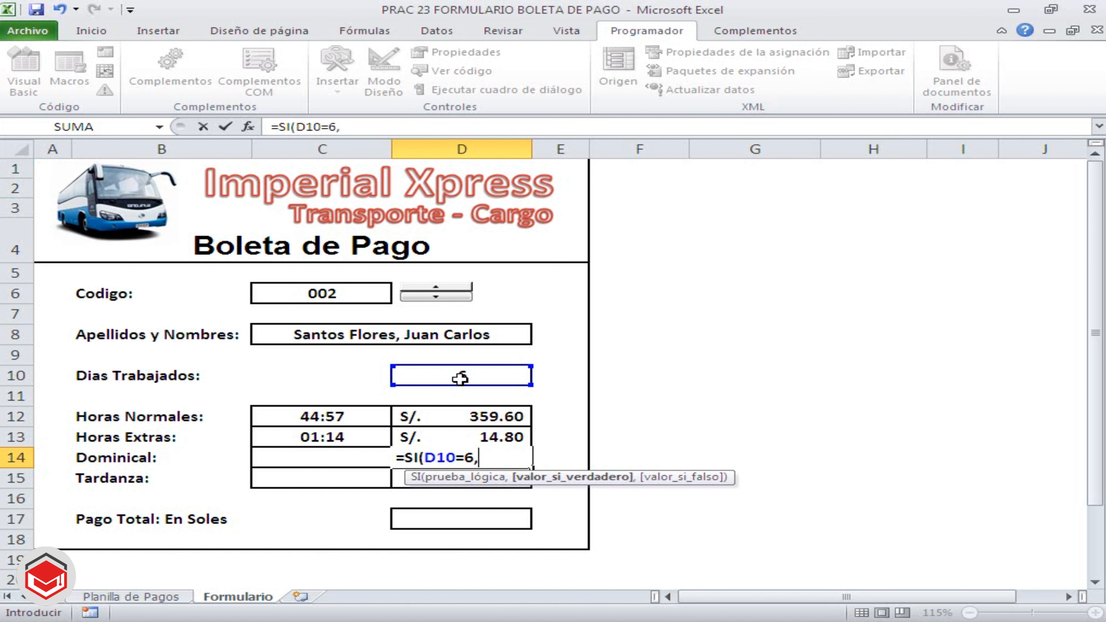
{"action": "type", "text": "8*"}
Complete the Dominical formula's true value with the Pago de Hora Normal cell L10 on Planilla de Pagos, and use 0 as the false value
{"action": "left_click", "coordinate": [186, 600]}
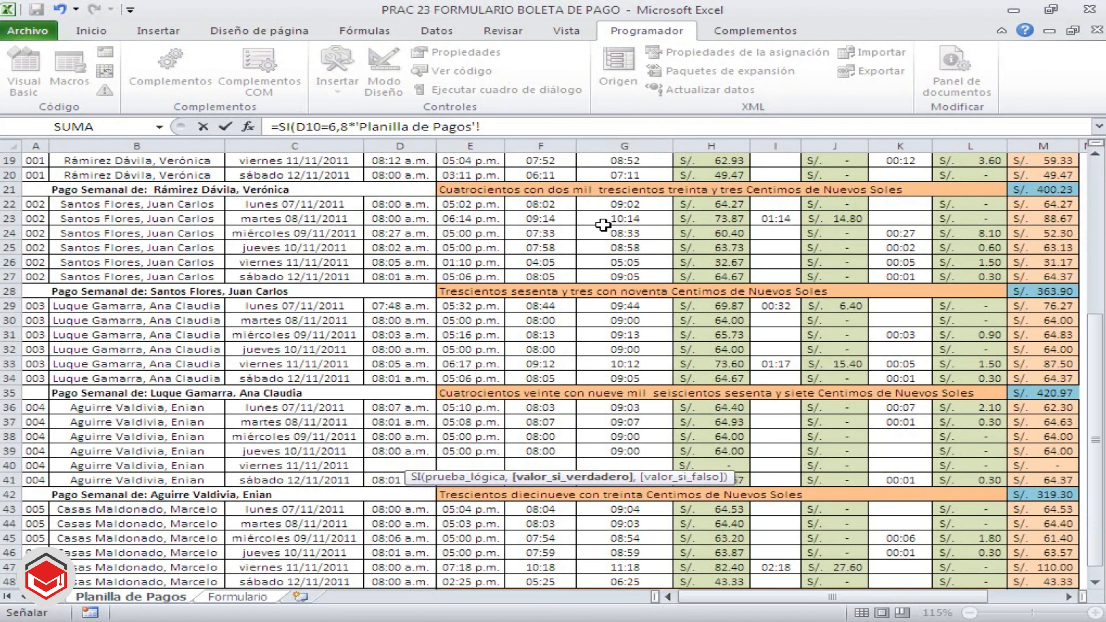
{"action": "scroll", "coordinate": [609, 226], "scroll_direction": "up", "scroll_amount": 4}
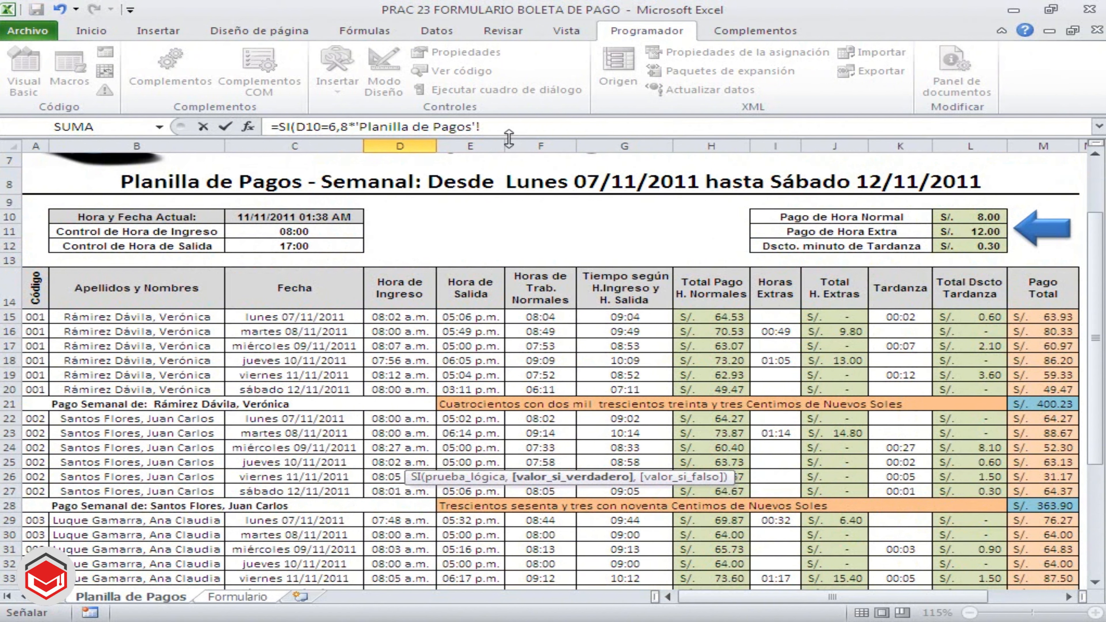
{"action": "left_click", "coordinate": [514, 127]}
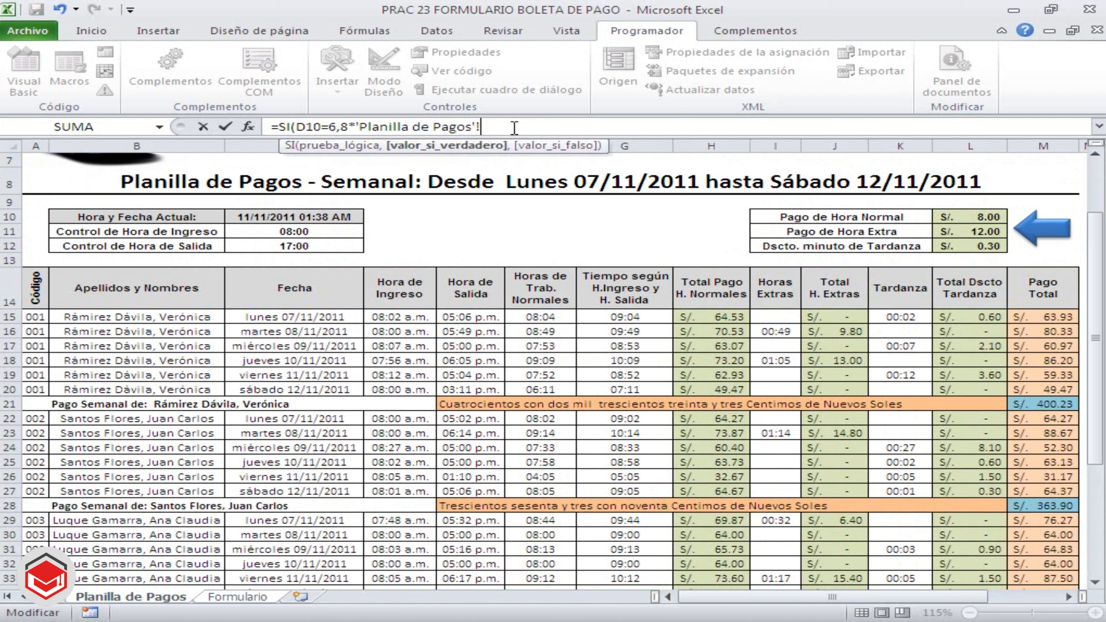
{"action": "left_click", "coordinate": [968, 215]}
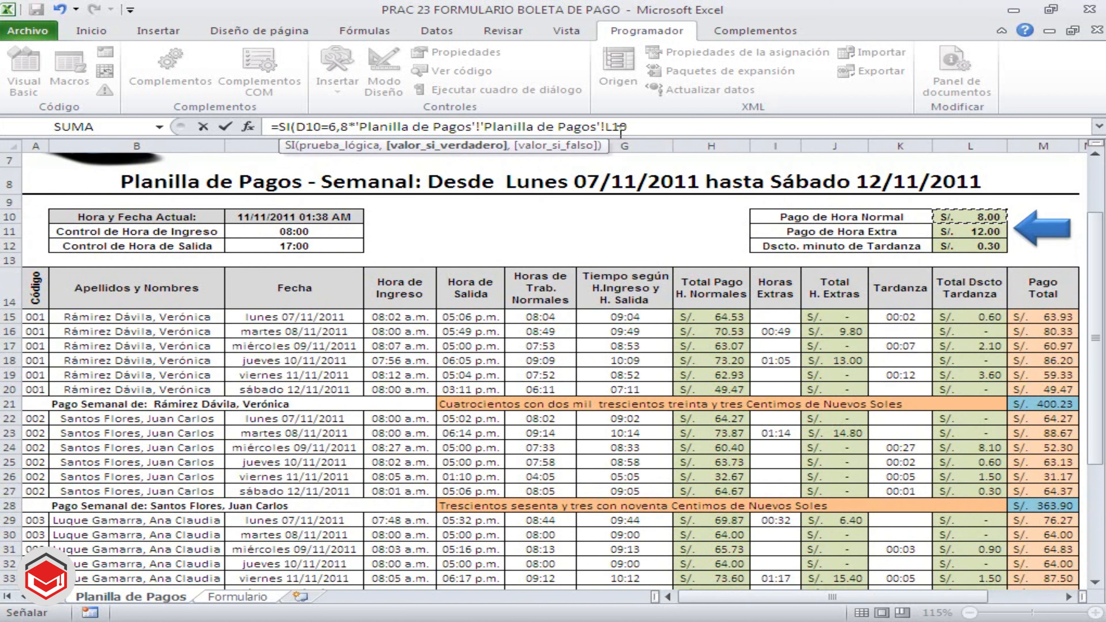
{"action": "type", "text": ","}
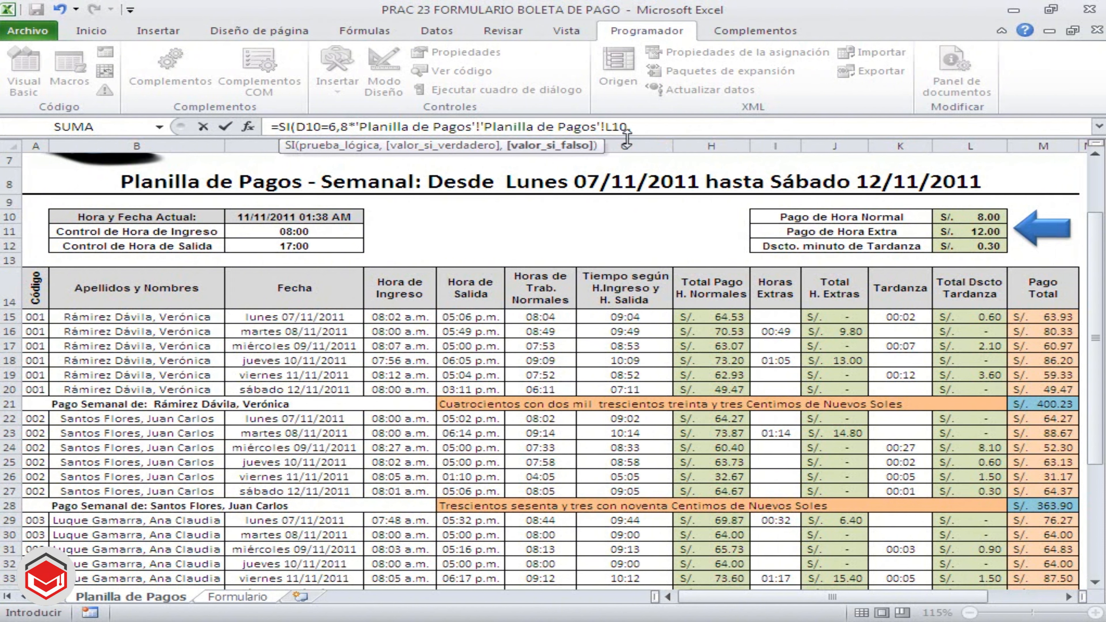
{"action": "type", "text": "0"}
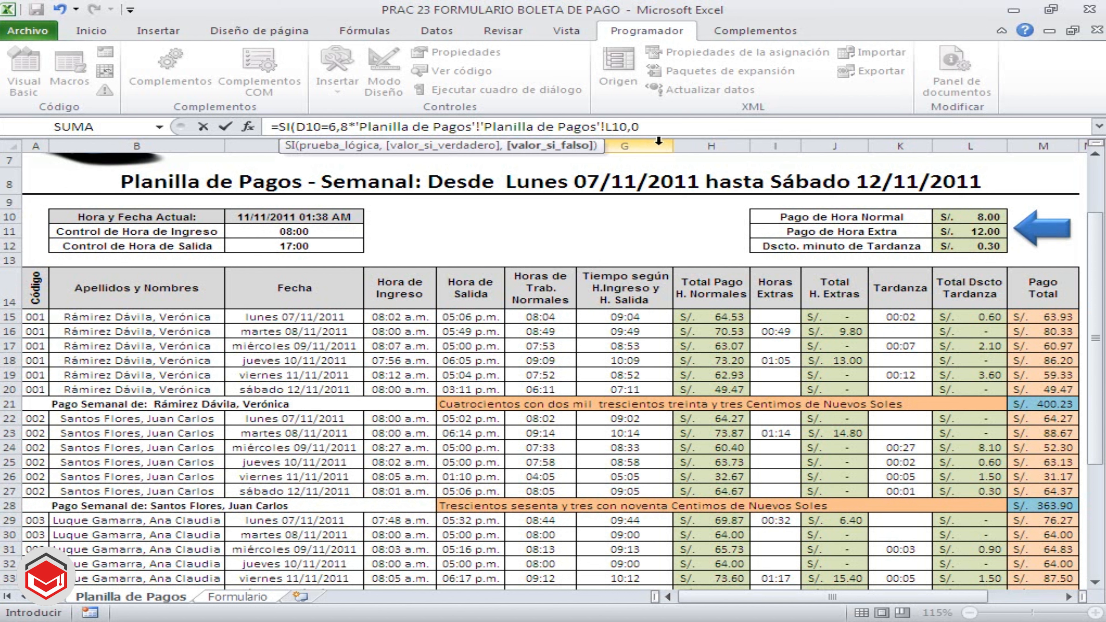
{"action": "type", "text": ")"}
Remove the duplicated sheet reference so the Dominical formula reads =SI(D10=6,8*'Planilla de Pagos'!L10,0)
{"action": "left_click", "coordinate": [486, 127]}
{"action": "key", "text": "BackSpace"}
{"action": "key", "text": "BackSpace"}
{"action": "key", "text": "BackSpace"}
{"action": "key", "text": "BackSpace"}
{"action": "key", "text": "BackSpace"}
{"action": "key", "text": "BackSpace"}
{"action": "key", "text": "BackSpace"}
{"action": "key", "text": "BackSpace"}
{"action": "key", "text": "BackSpace"}
{"action": "key", "text": "BackSpace"}
{"action": "key", "text": "BackSpace"}
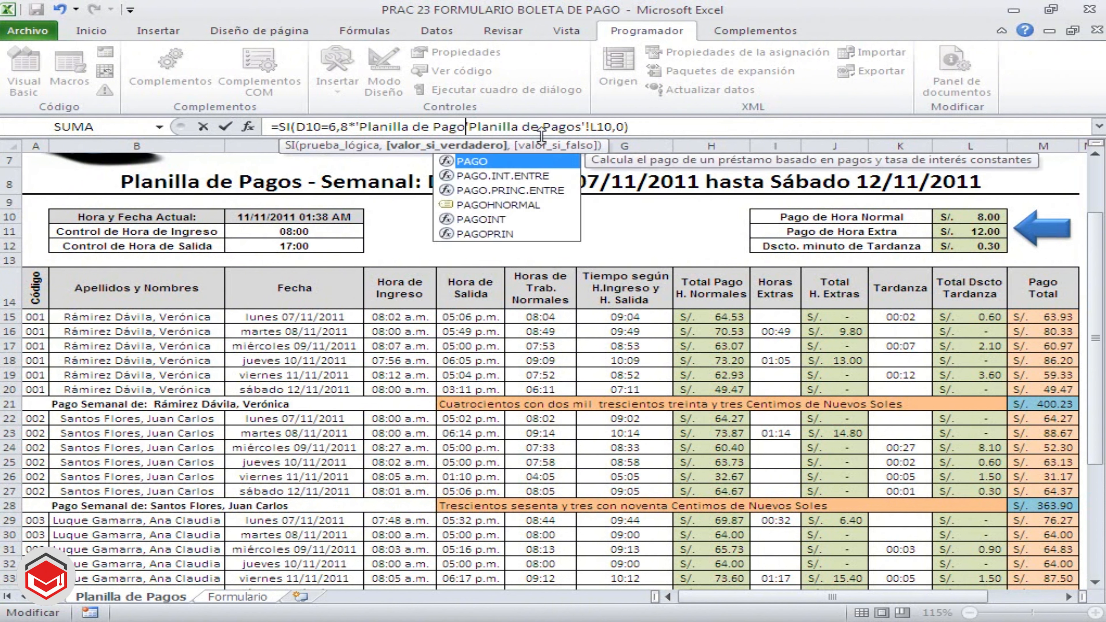
{"action": "key", "text": "BackSpace"}
{"action": "key", "text": "BackSpace"}
{"action": "key", "text": "BackSpace"}
{"action": "key", "text": "BackSpace"}
{"action": "key", "text": "BackSpace"}
{"action": "key", "text": "BackSpace"}
{"action": "key", "text": "BackSpace"}
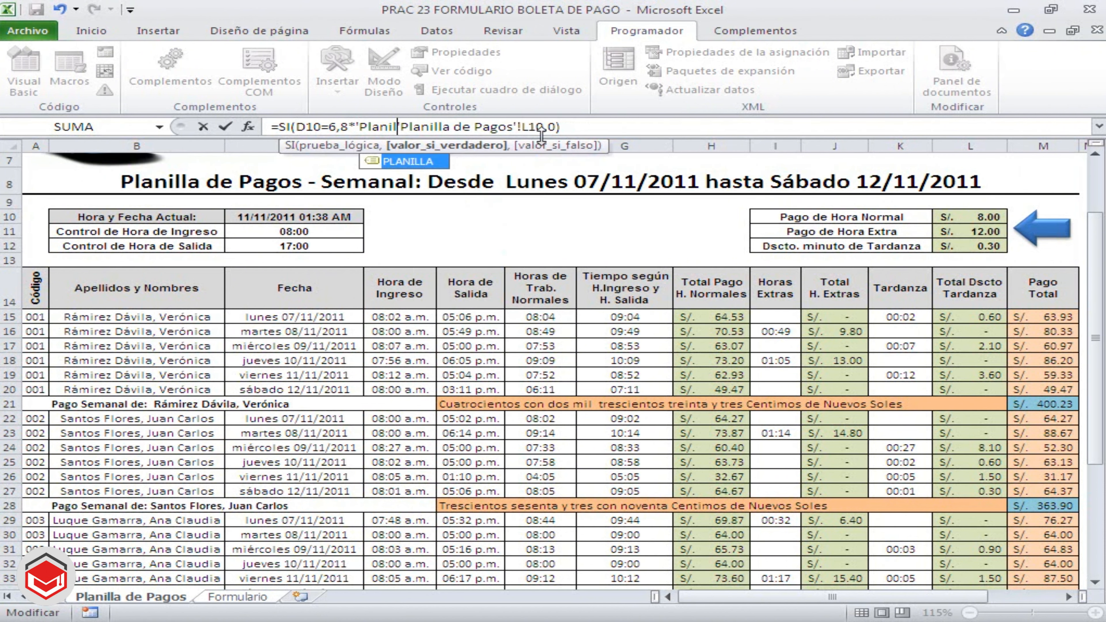
{"action": "key", "text": "Escape"}
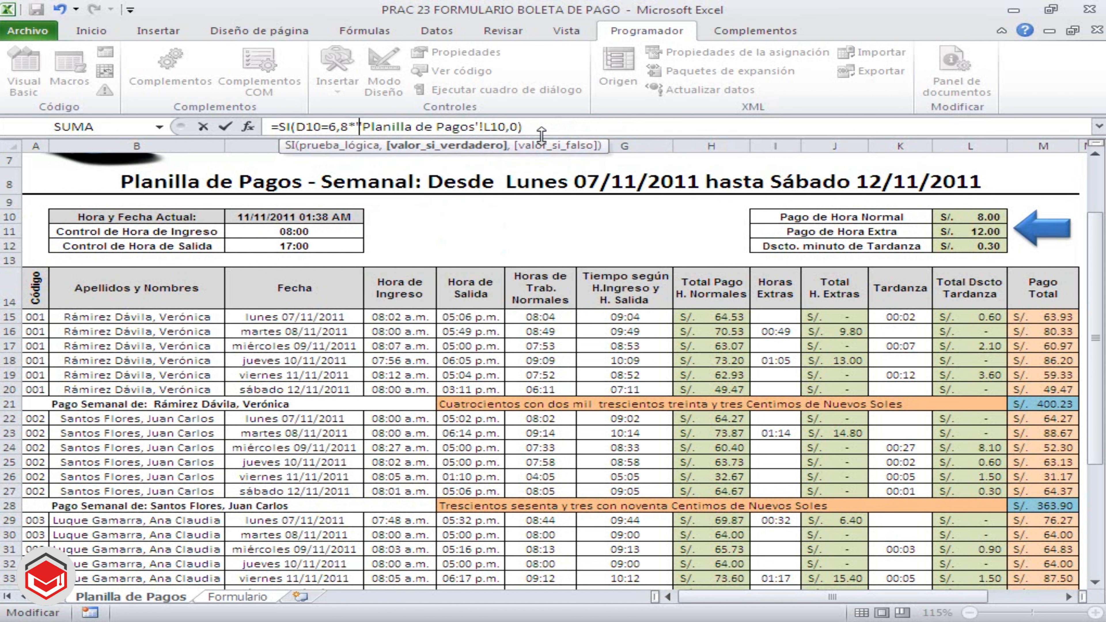
{"action": "key", "text": "BackSpace"}
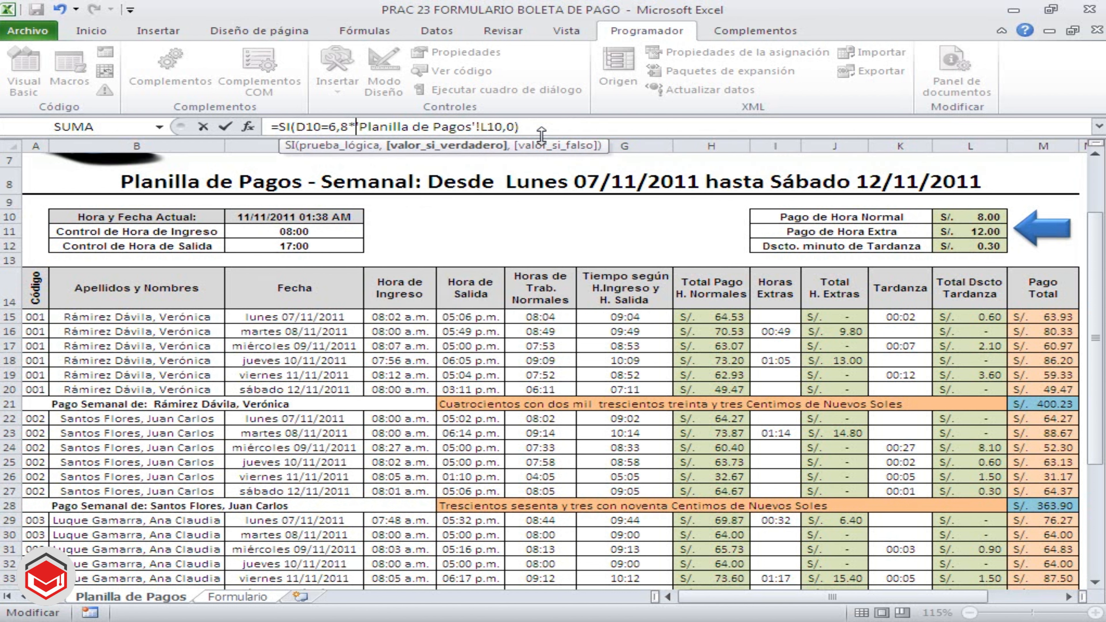
{"action": "left_click", "coordinate": [546, 130]}
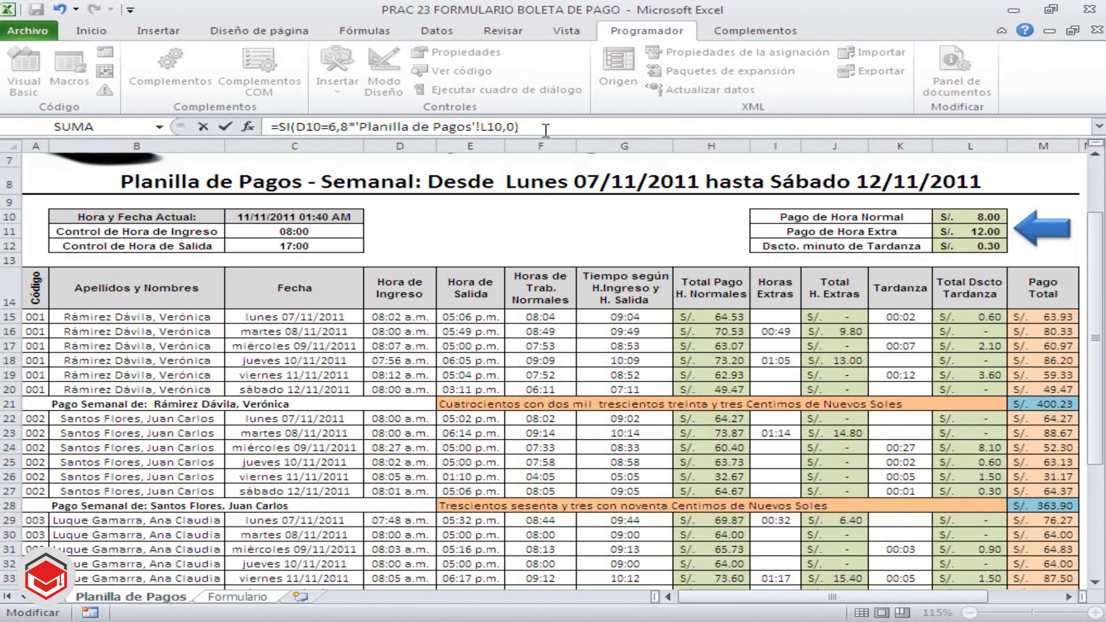
Commit the Dominical formula, and enter =SUMAR.SI(CODIGO,C6,TARDANZA) in C15 to total the tardiness time for the selected code
{"action": "key", "text": "Return"}
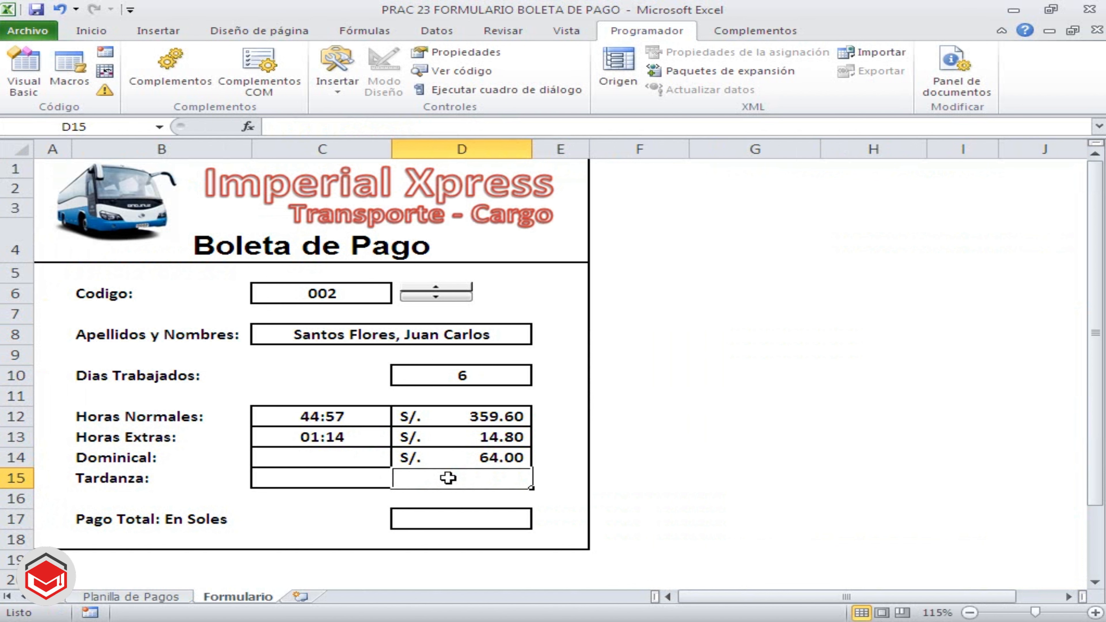
{"action": "left_click", "coordinate": [355, 478]}
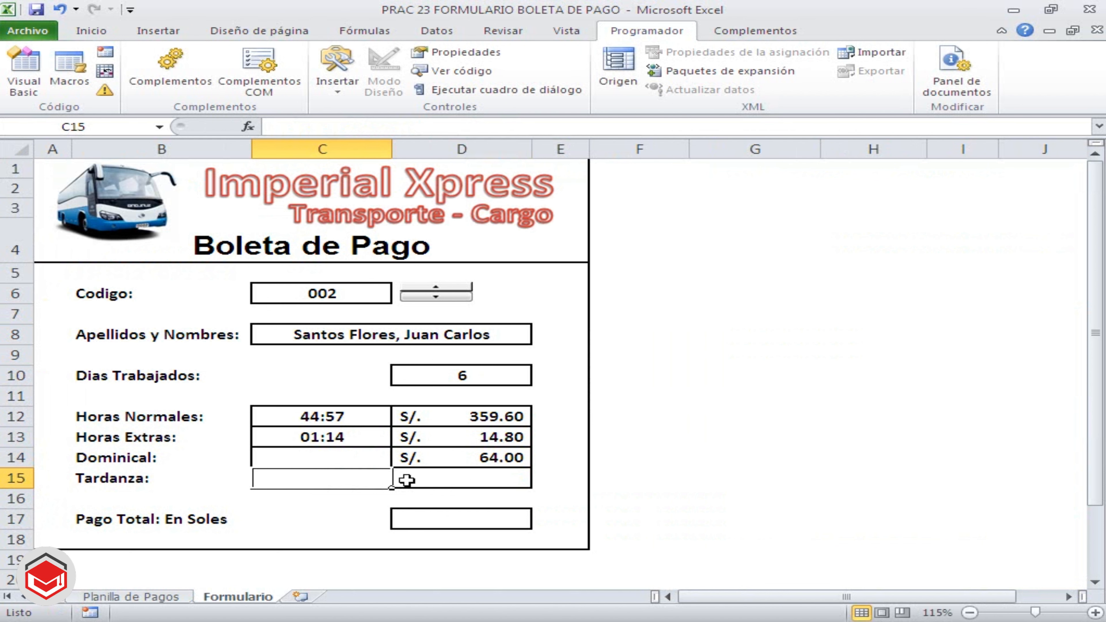
{"action": "type", "text": "=SUMA"}
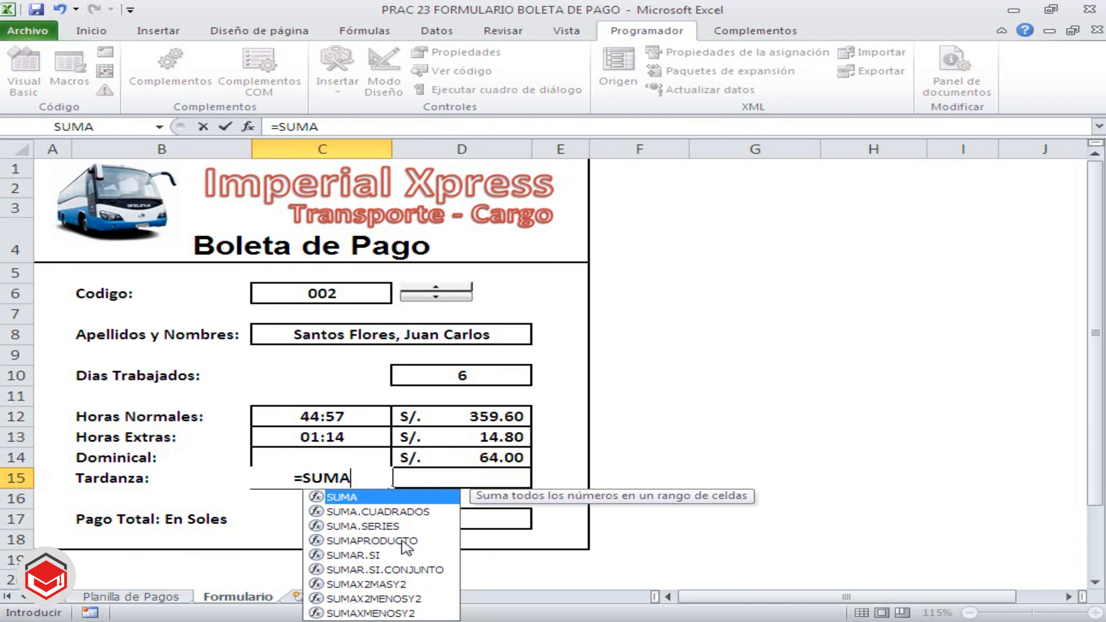
{"action": "double_click", "coordinate": [374, 555]}
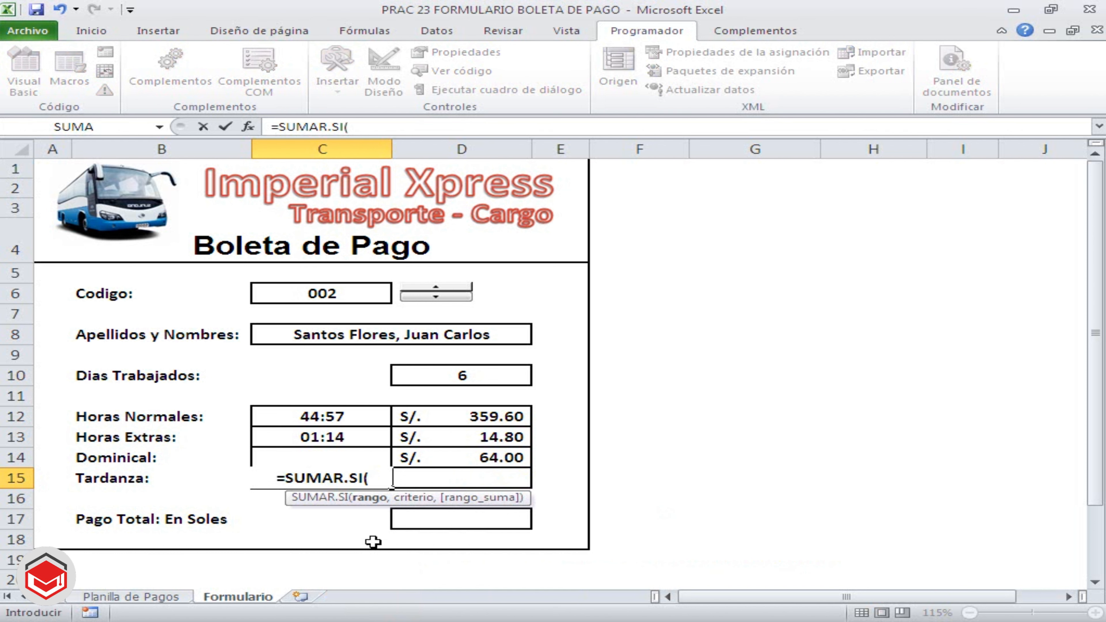
{"action": "type", "text": "CODIGO"}
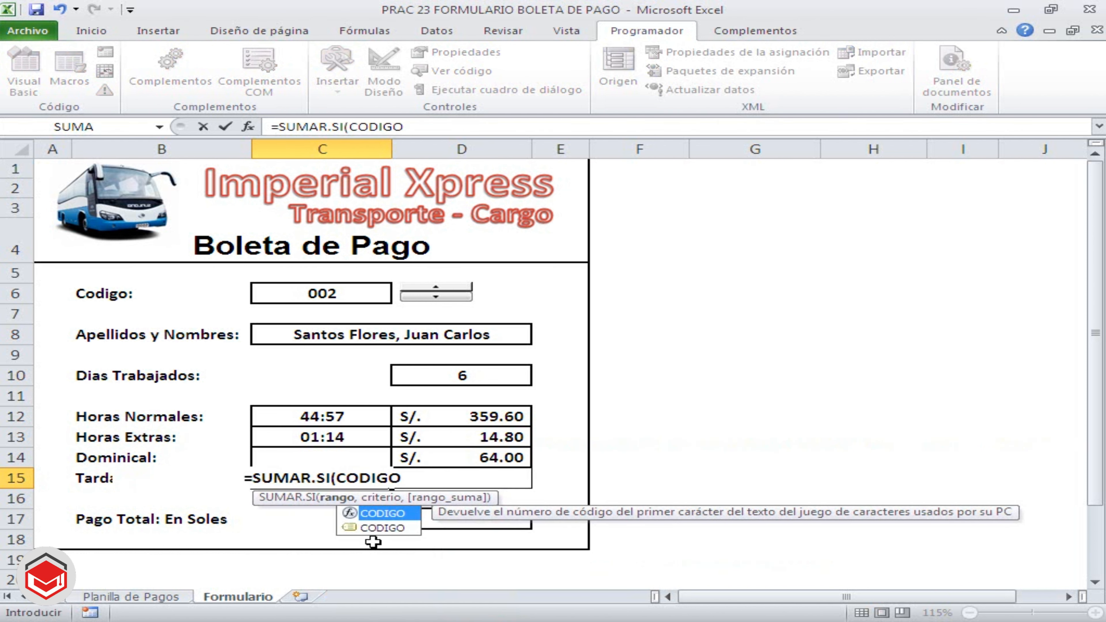
{"action": "type", "text": ","}
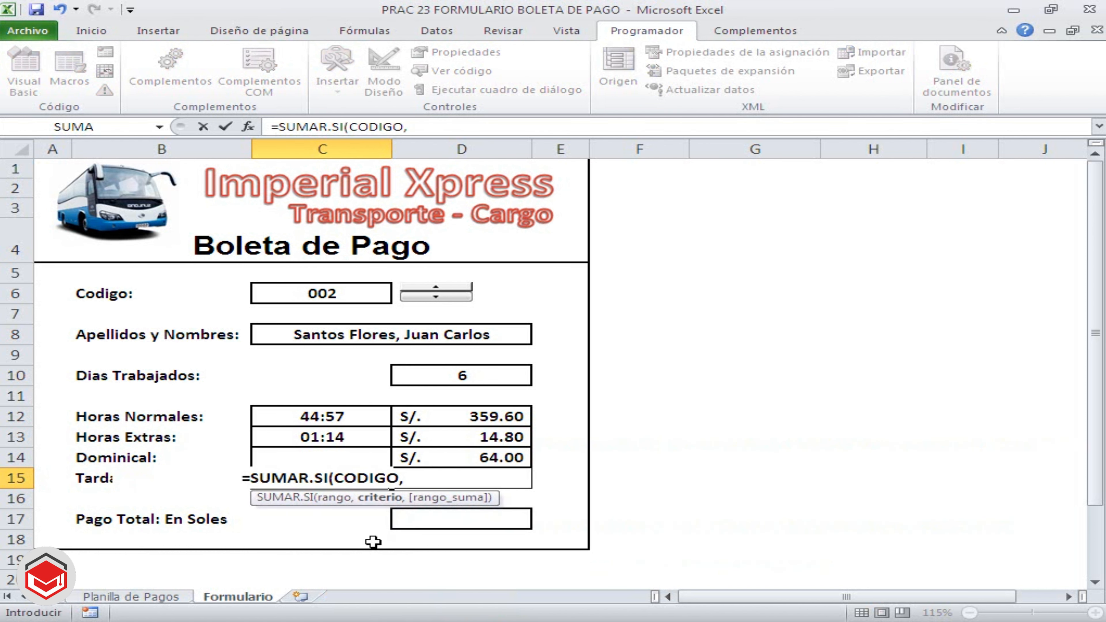
{"action": "left_click", "coordinate": [348, 293]}
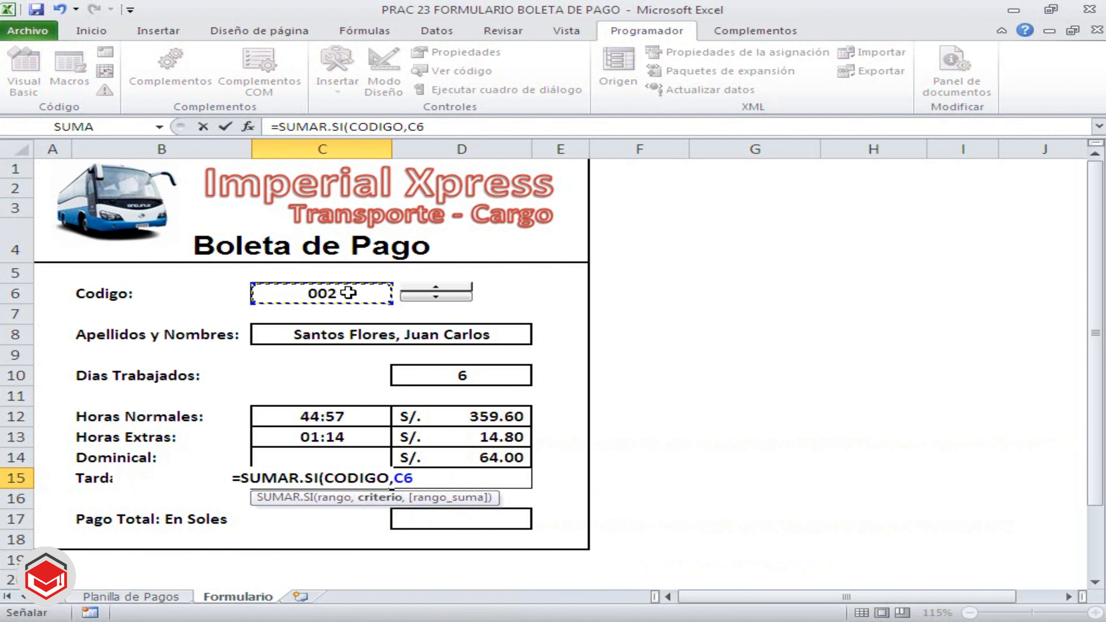
{"action": "type", "text": ","}
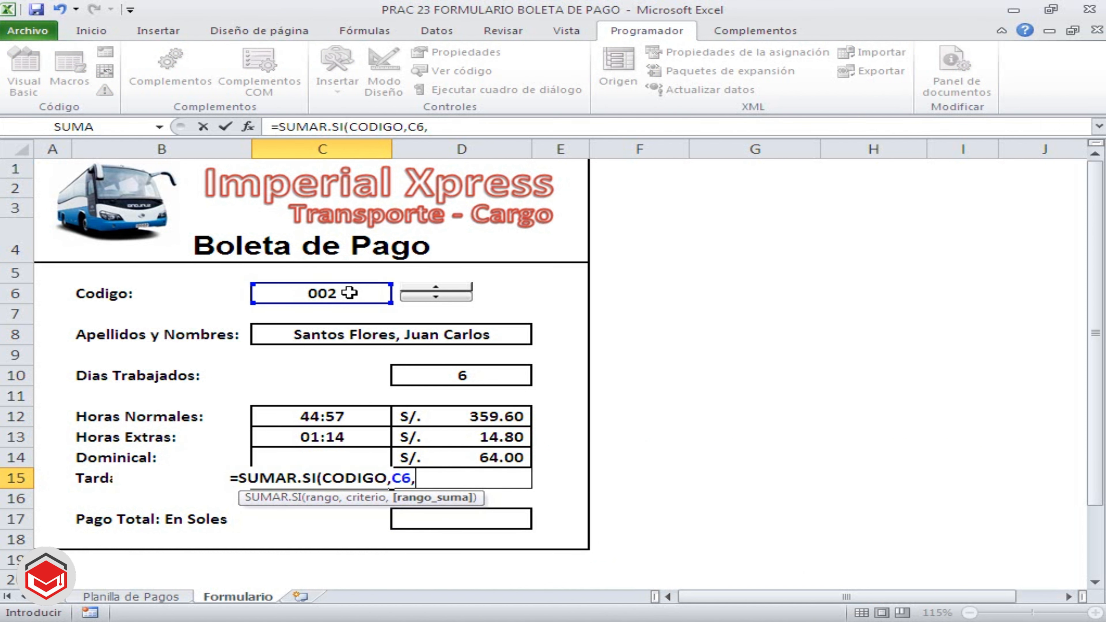
{"action": "type", "text": "TA"}
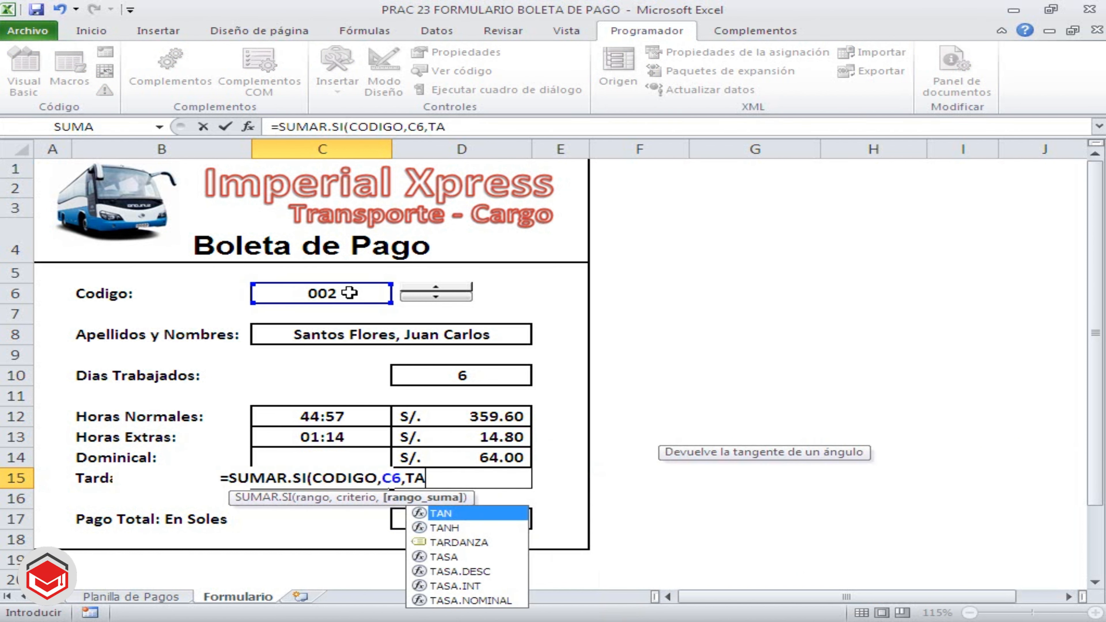
{"action": "double_click", "coordinate": [485, 542]}
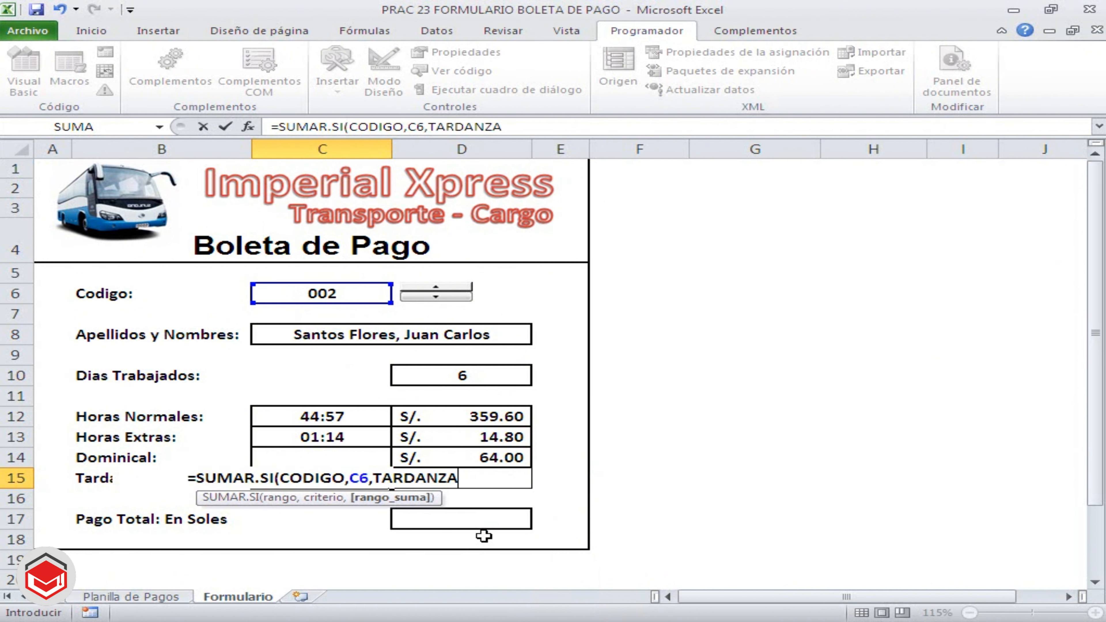
{"action": "type", "text": ")"}
{"action": "key", "text": "Return"}
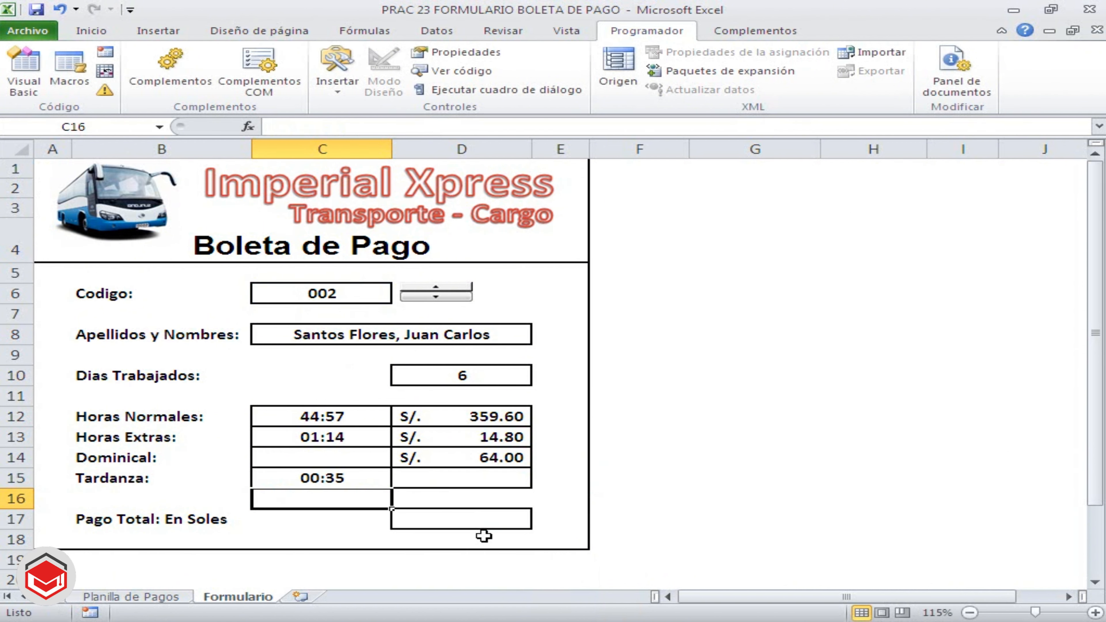
{"action": "left_click", "coordinate": [344, 478]}
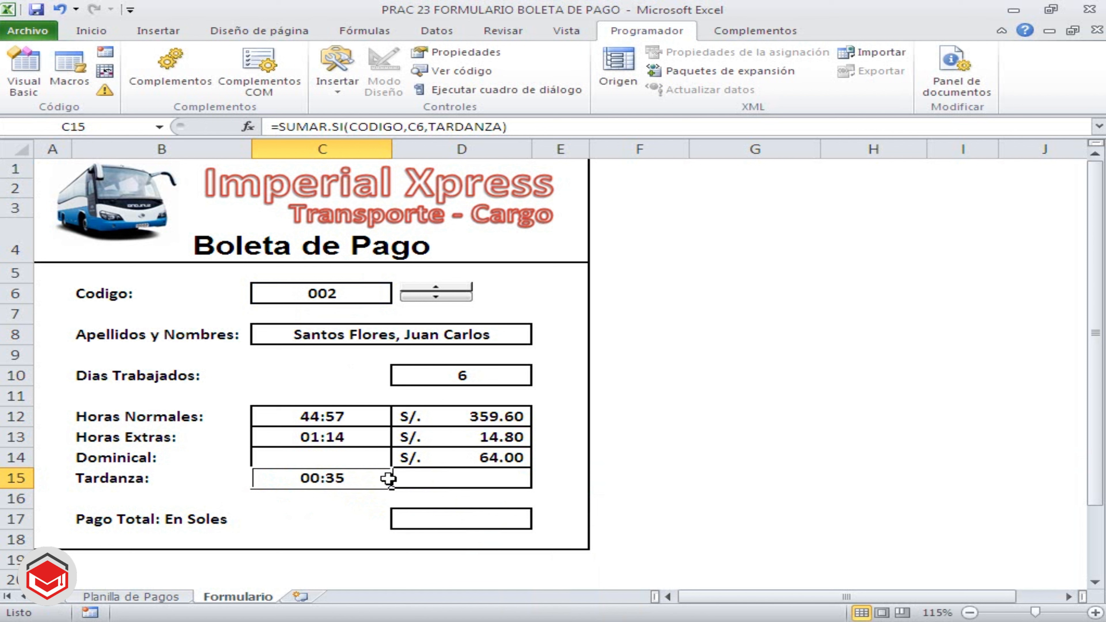
Enter =SUMAR.SI(CODIGO,C6,TOTALTARDANZA) in D15 to total the tardiness discount for the selected code
{"action": "left_click", "coordinate": [452, 478]}
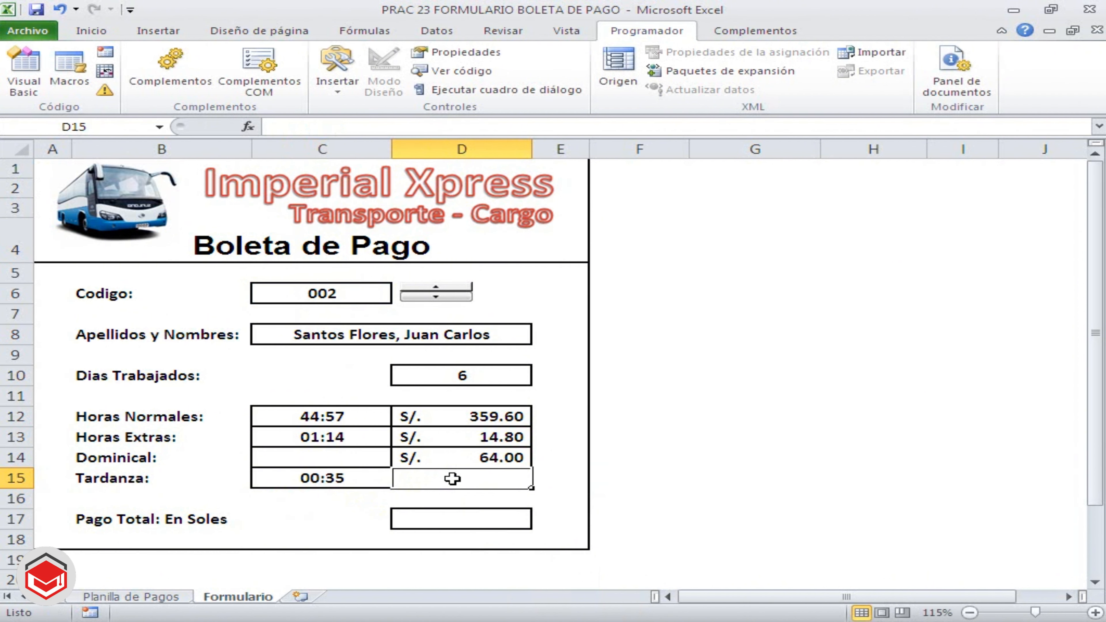
{"action": "type", "text": "=SUMA"}
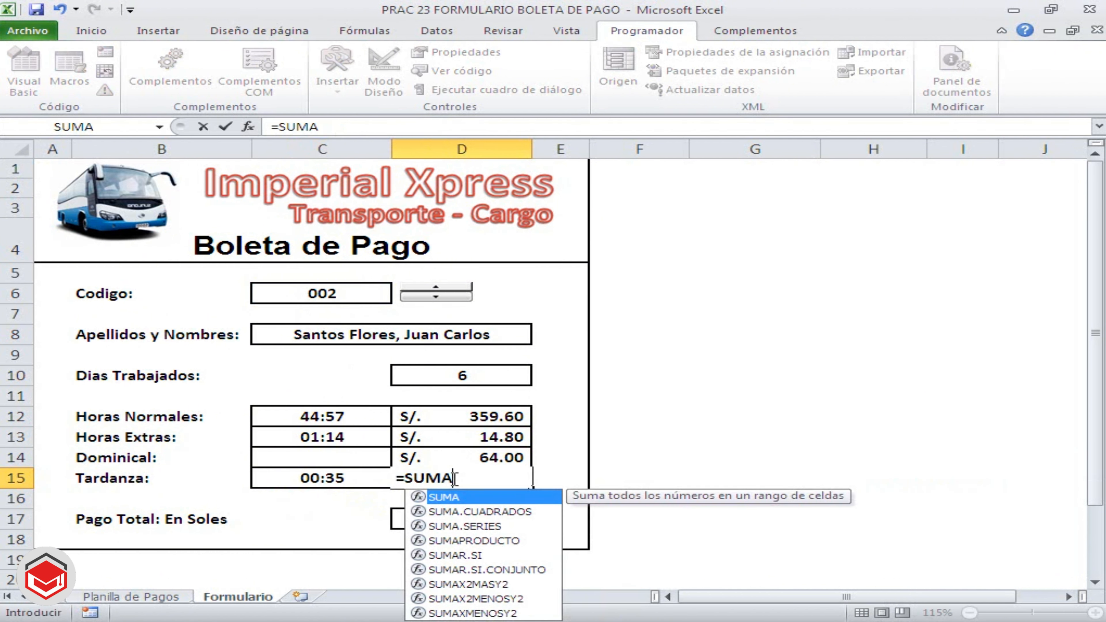
{"action": "double_click", "coordinate": [491, 556]}
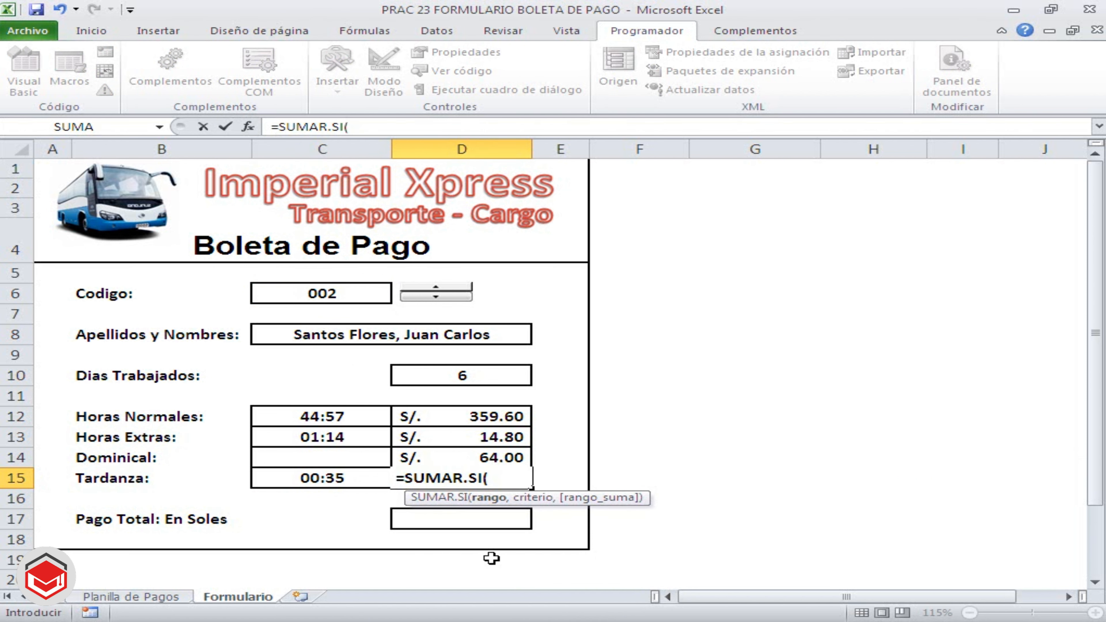
{"action": "type", "text": "CODIGO,"}
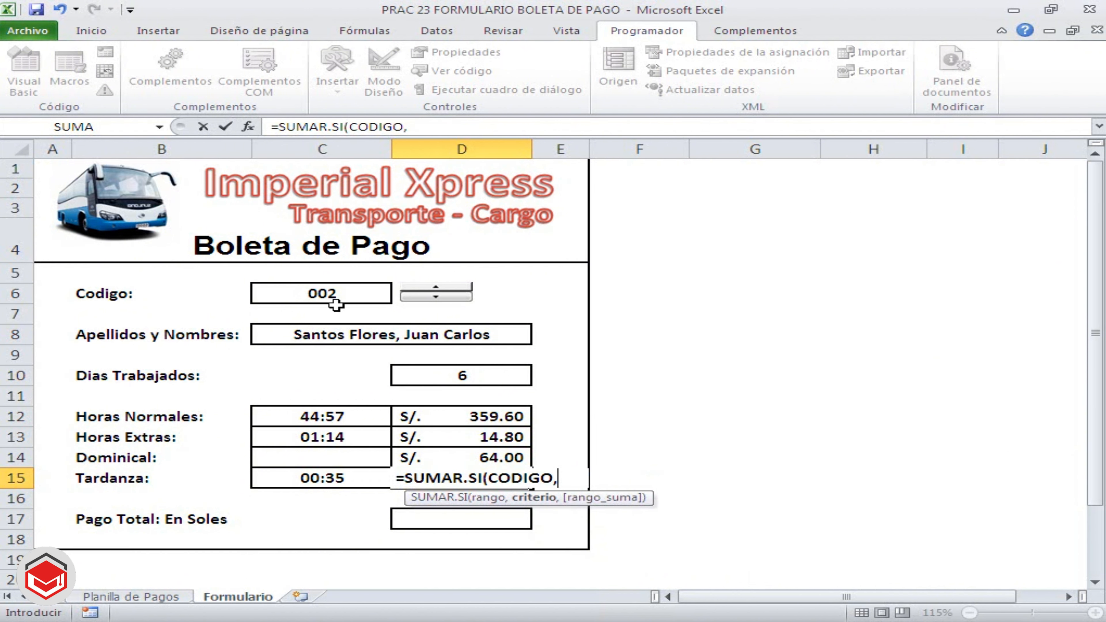
{"action": "left_click", "coordinate": [335, 296]}
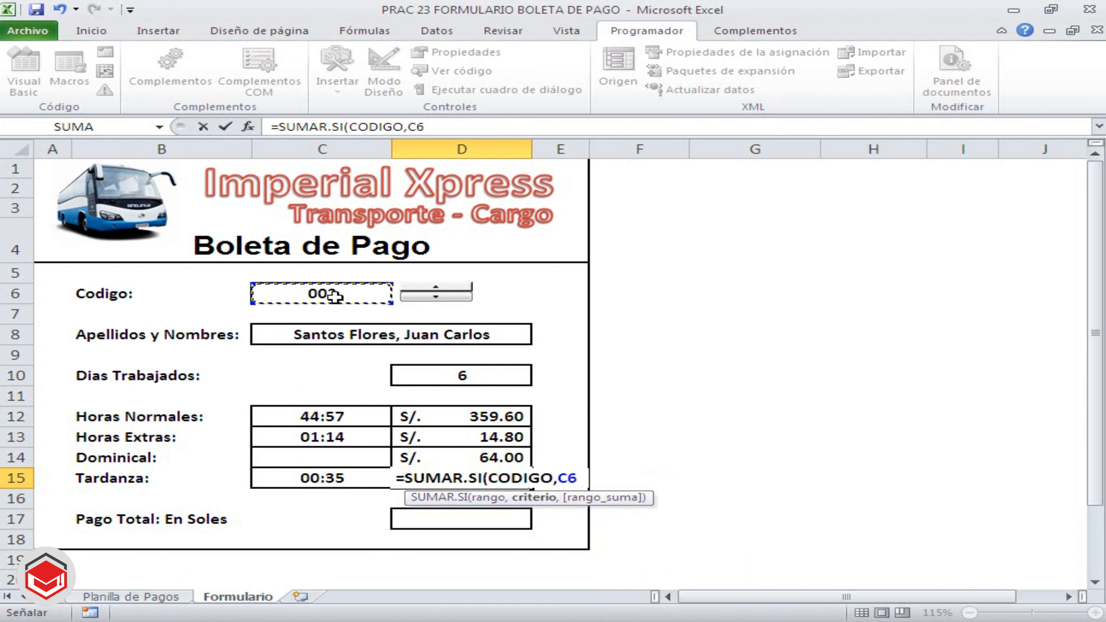
{"action": "type", "text": ","}
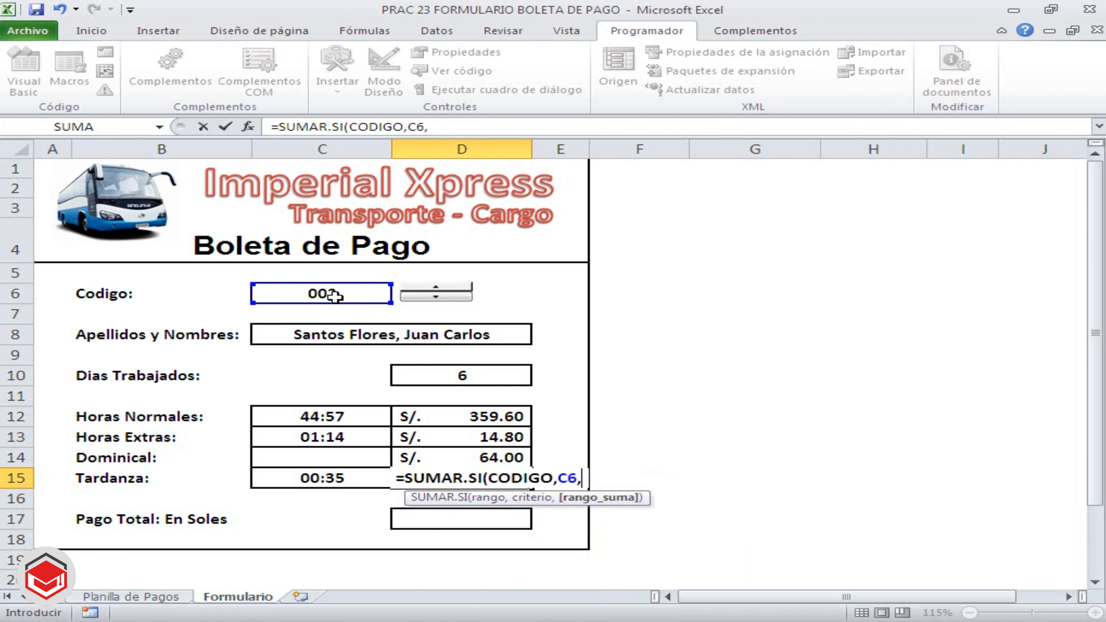
{"action": "type", "text": "TO"}
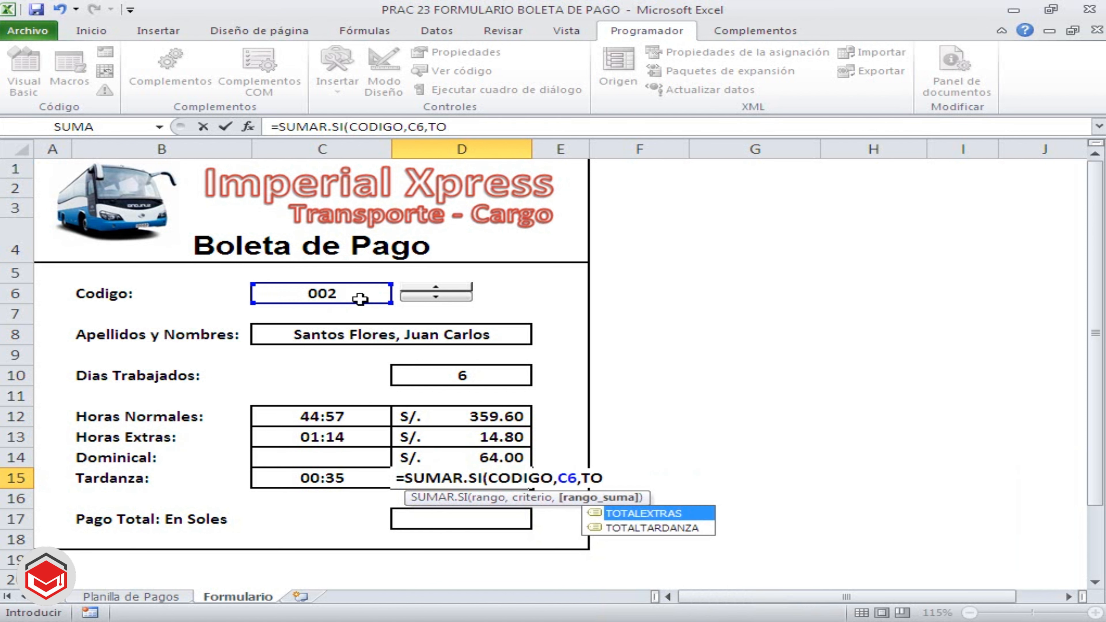
{"action": "double_click", "coordinate": [662, 528]}
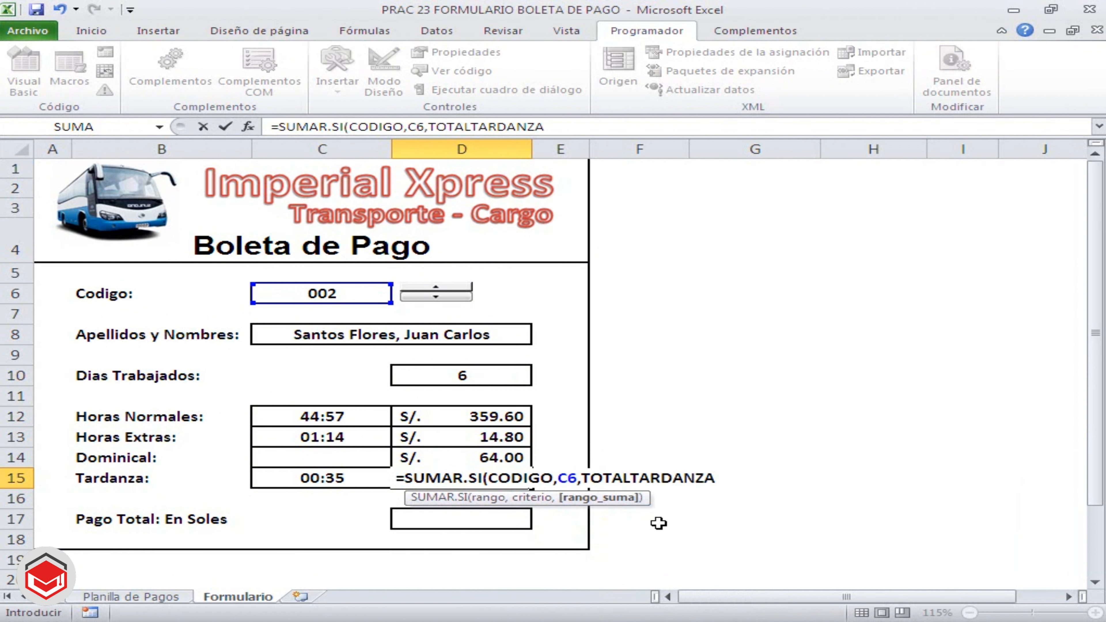
{"action": "type", "text": ")"}
{"action": "key", "text": "Return"}
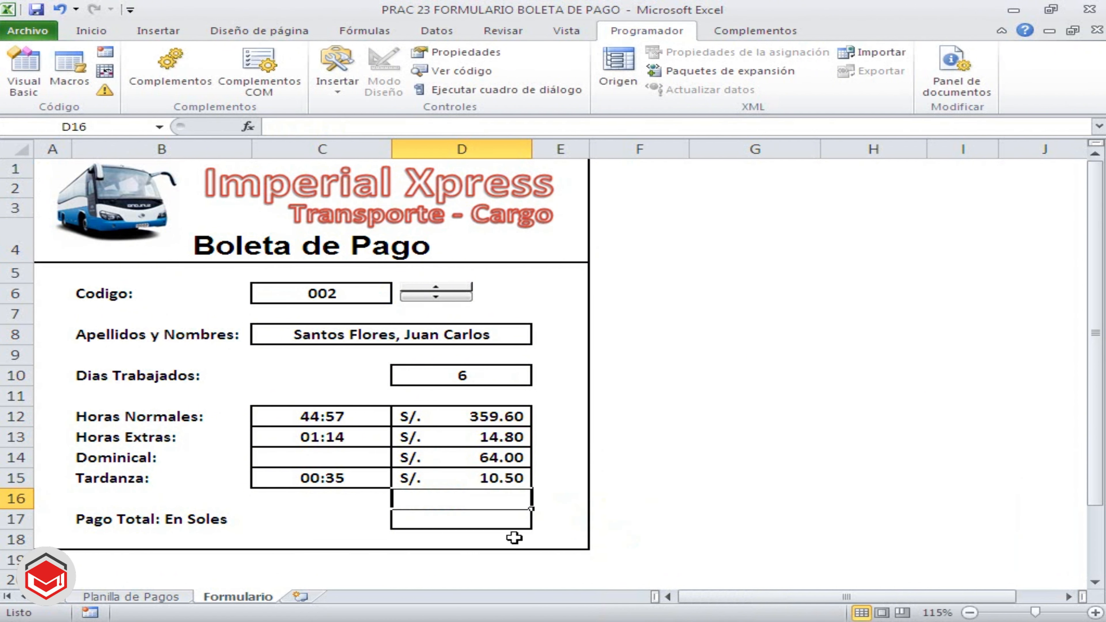
Review the normal, overtime and Dominical pay in D12:D14 and the tardiness discount in D15 as components of the total pay
{"action": "left_click", "coordinate": [462, 525]}
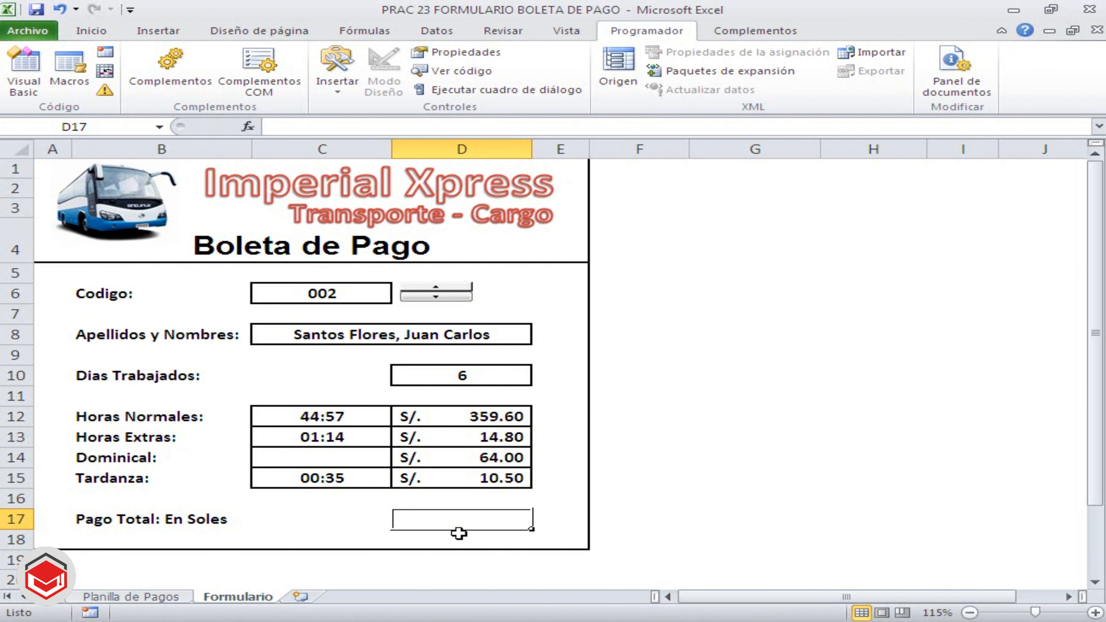
{"action": "left_click", "coordinate": [484, 421]}
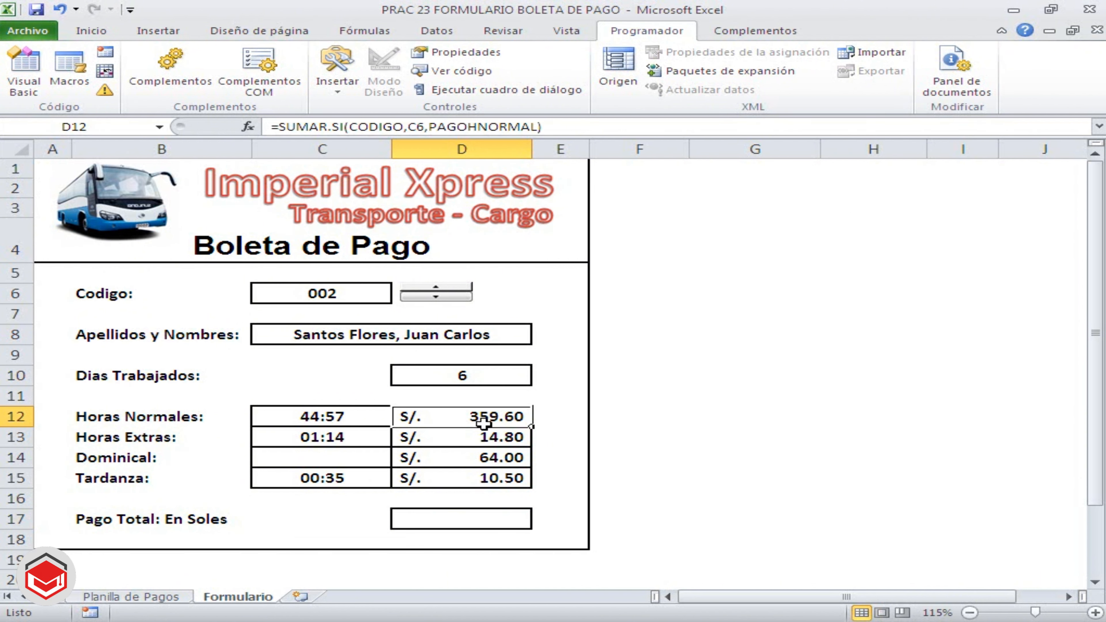
{"action": "left_click", "coordinate": [482, 436]}
{"action": "left_click", "coordinate": [485, 456]}
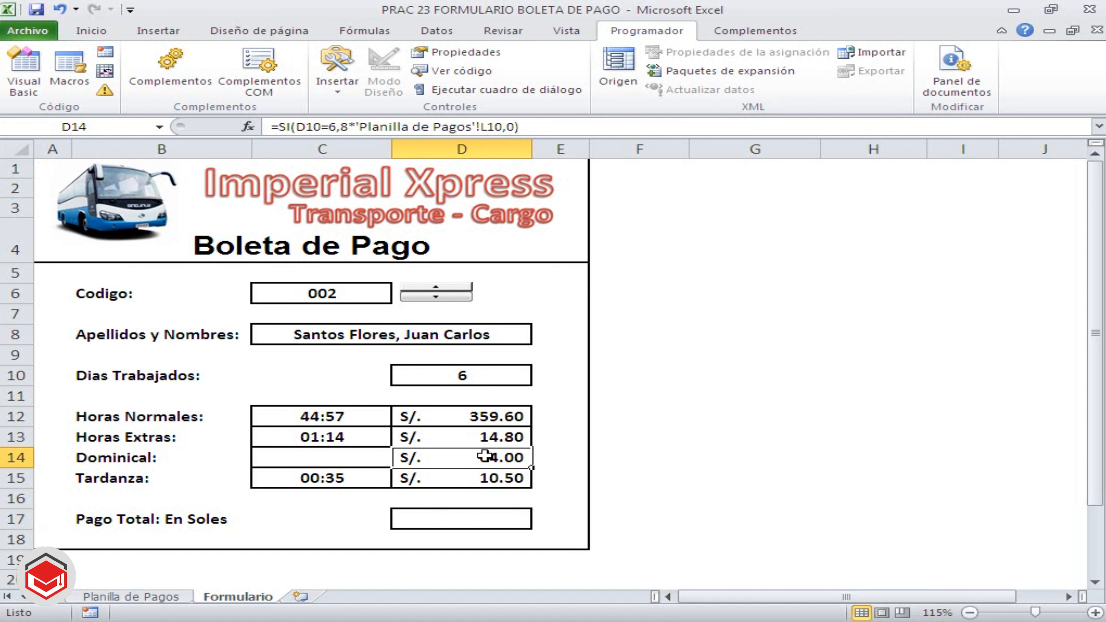
{"action": "left_click_drag", "start_coordinate": [485, 418], "coordinate": [486, 459]}
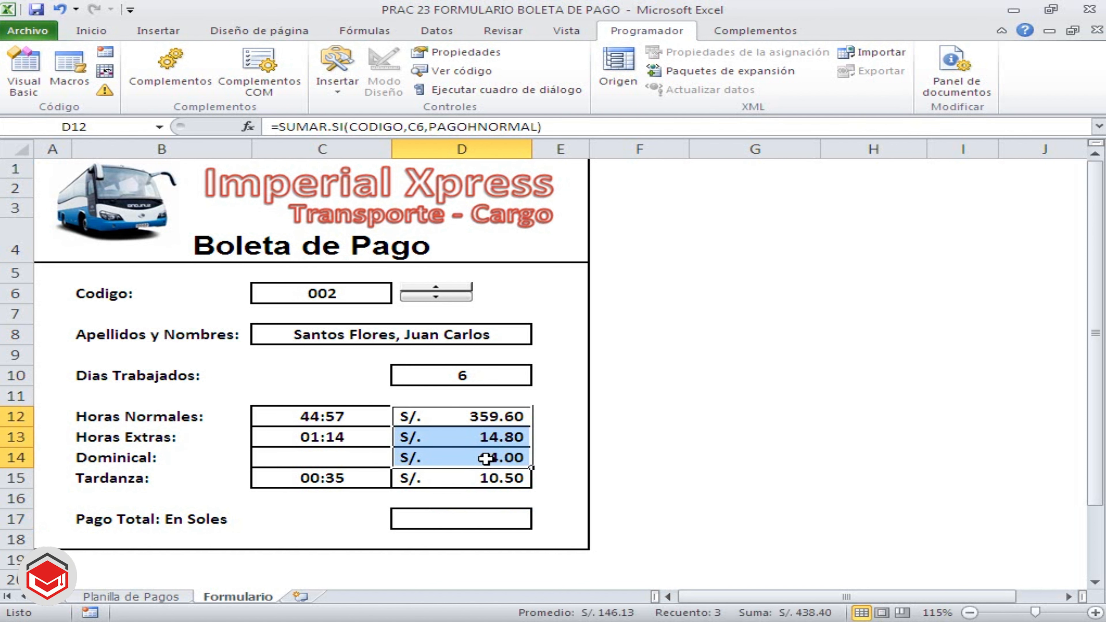
{"action": "left_click", "coordinate": [486, 479]}
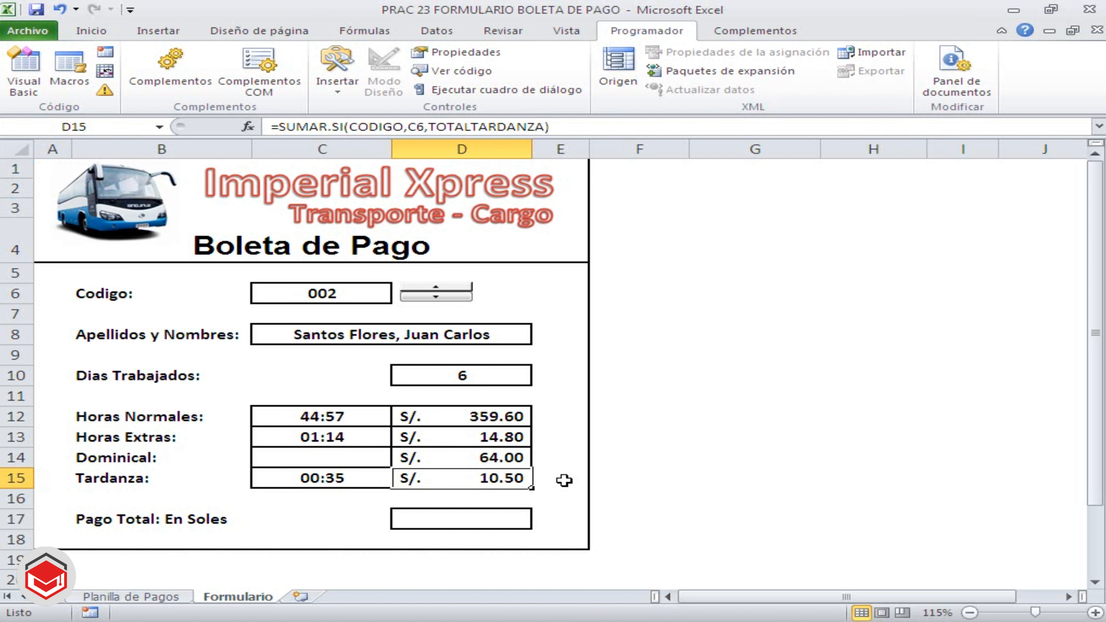
Enter =SUMA(D12:D14)-D15 in D17 to calculate the total pay in soles minus the tardiness discount
{"action": "left_click", "coordinate": [457, 517]}
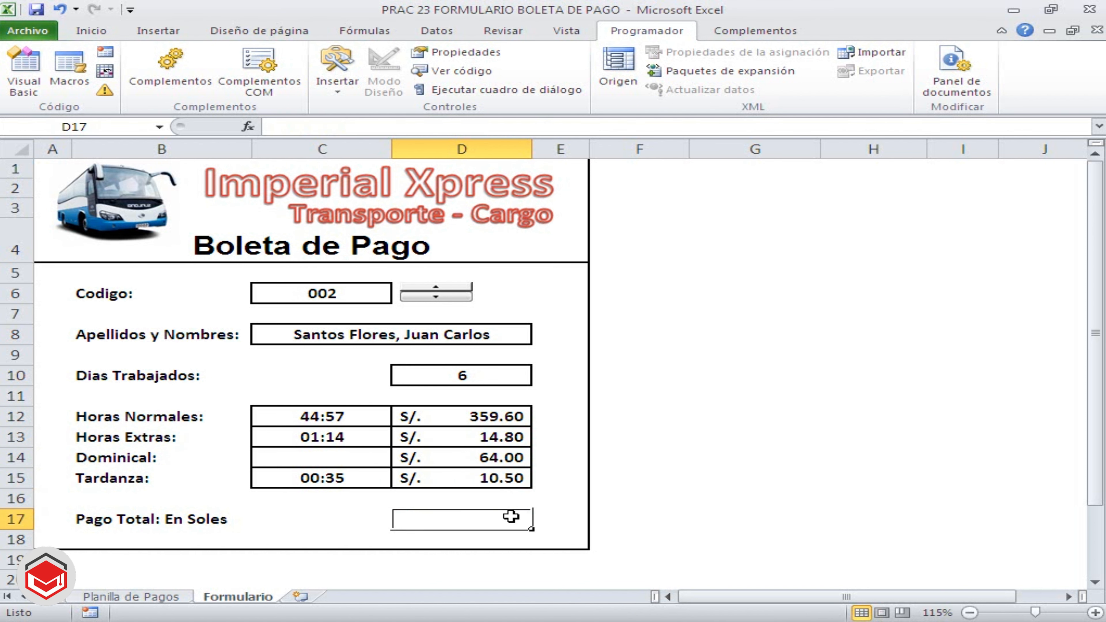
{"action": "type", "text": "=S"}
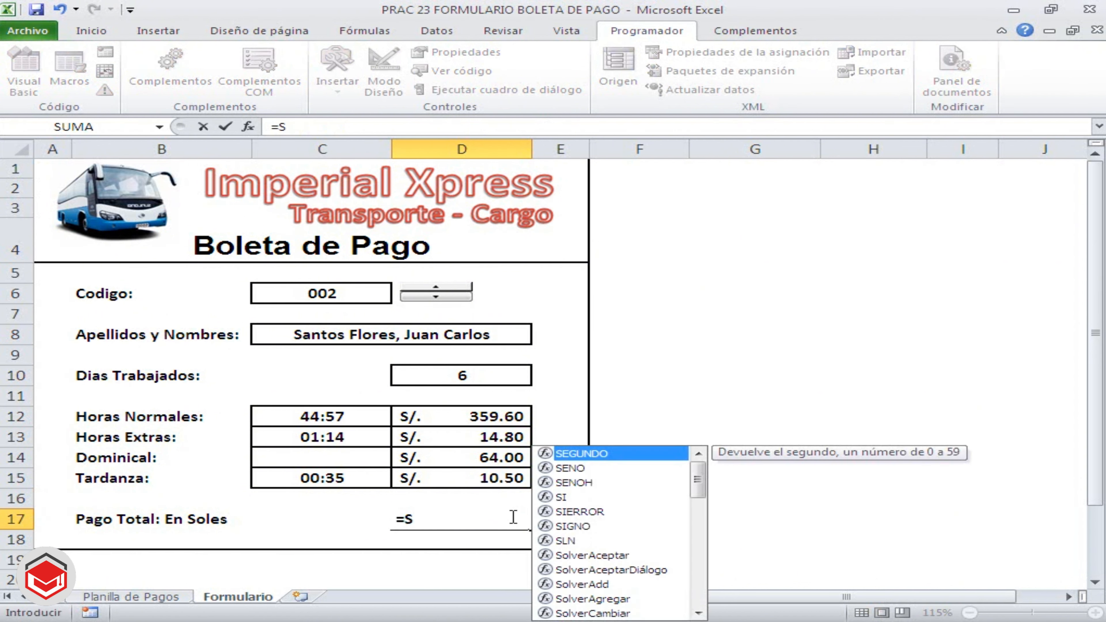
{"action": "type", "text": "UMA("}
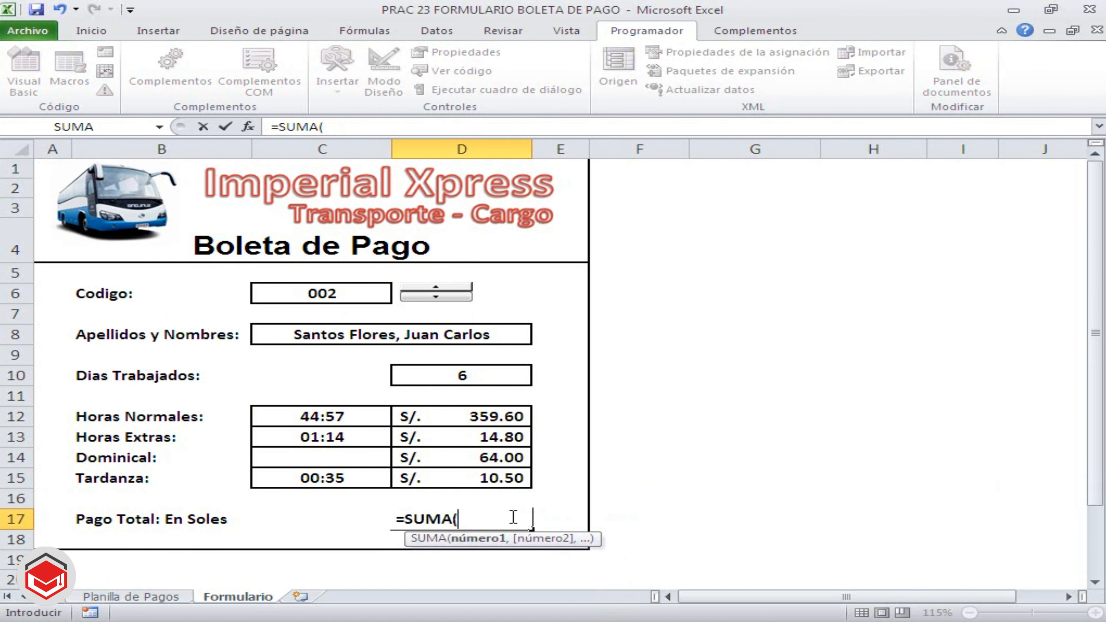
{"action": "left_click_drag", "start_coordinate": [481, 423], "coordinate": [481, 449]}
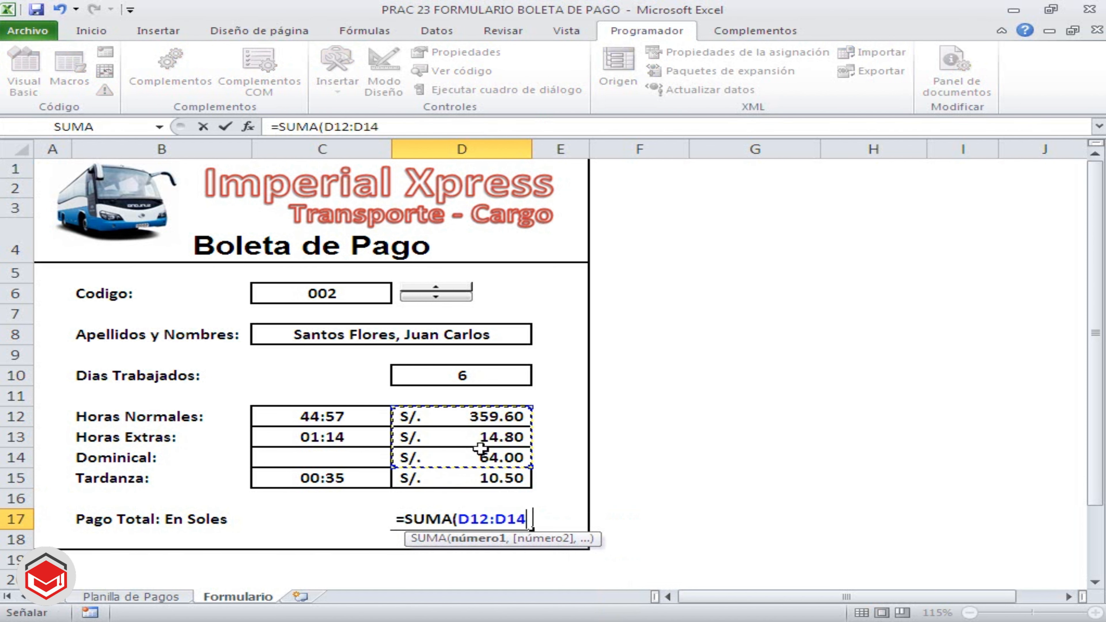
{"action": "type", "text": ")"}
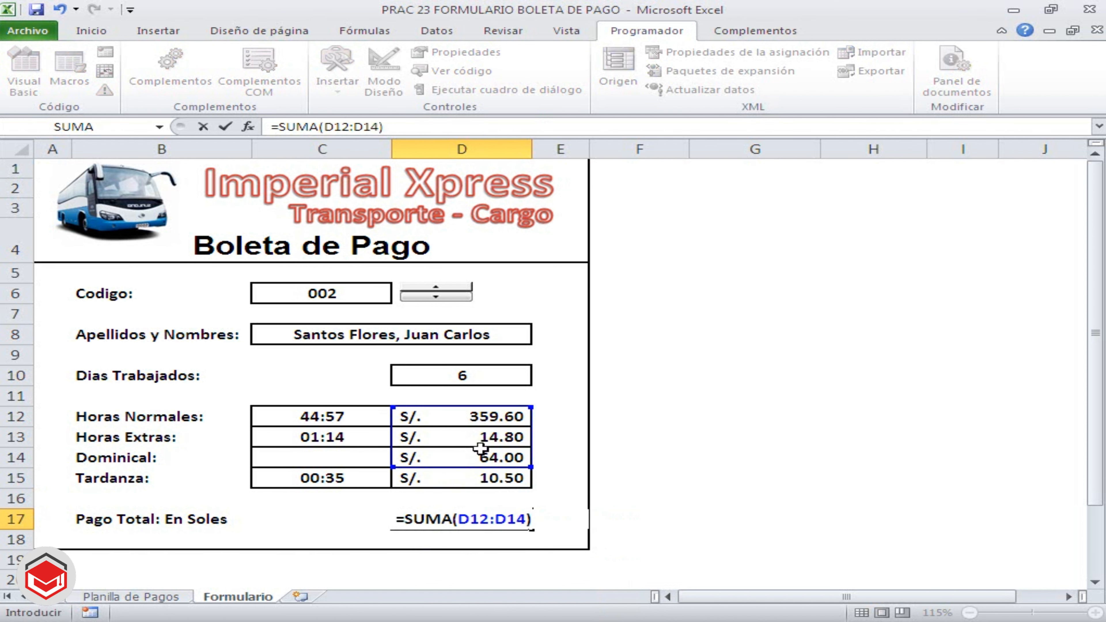
{"action": "type", "text": "-"}
{"action": "left_click", "coordinate": [472, 486]}
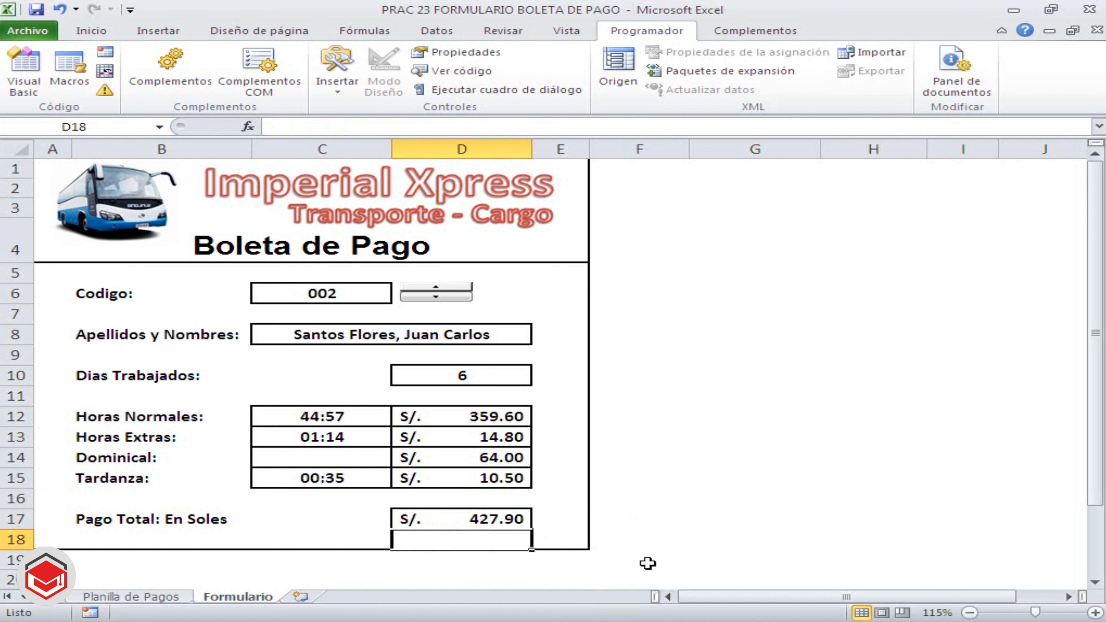
{"action": "key", "text": "Return"}
{"action": "left_click", "coordinate": [508, 522]}
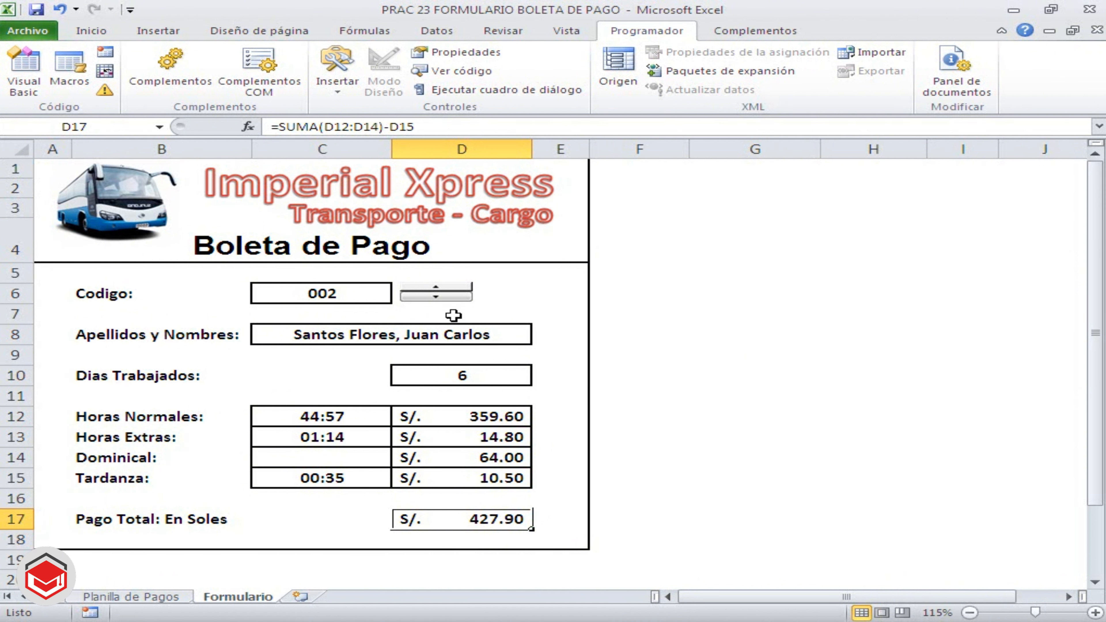
Test the pay slip by stepping the code up and down with the spin button between 002 and 004
{"action": "left_click", "coordinate": [439, 288]}
{"action": "left_click", "coordinate": [440, 288]}
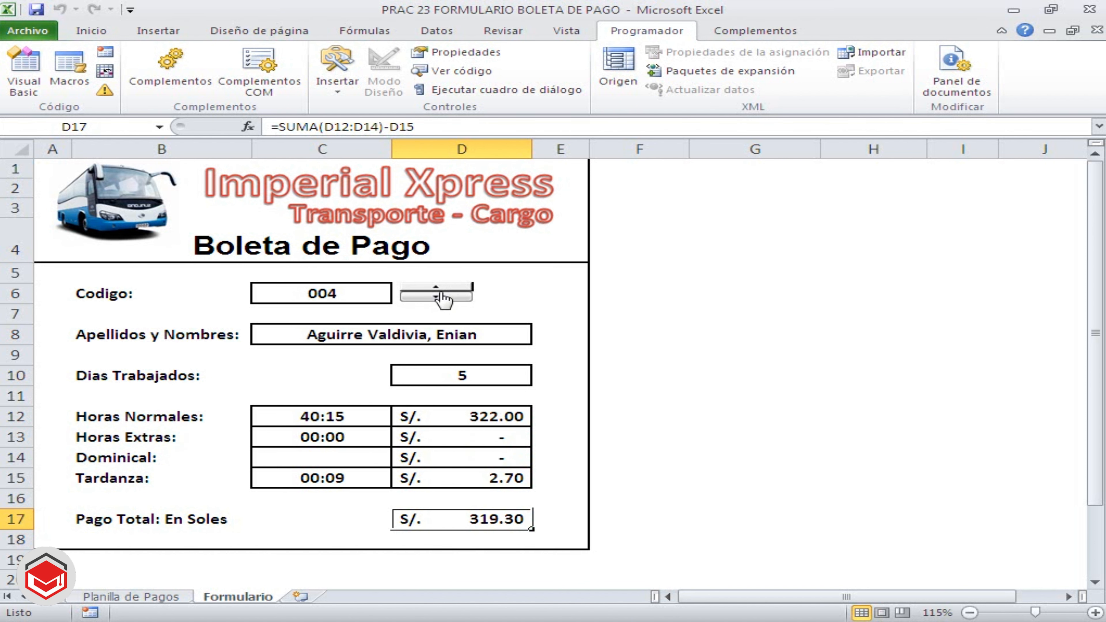
{"action": "left_click", "coordinate": [439, 295]}
{"action": "left_click", "coordinate": [439, 295]}
{"action": "left_click", "coordinate": [438, 288]}
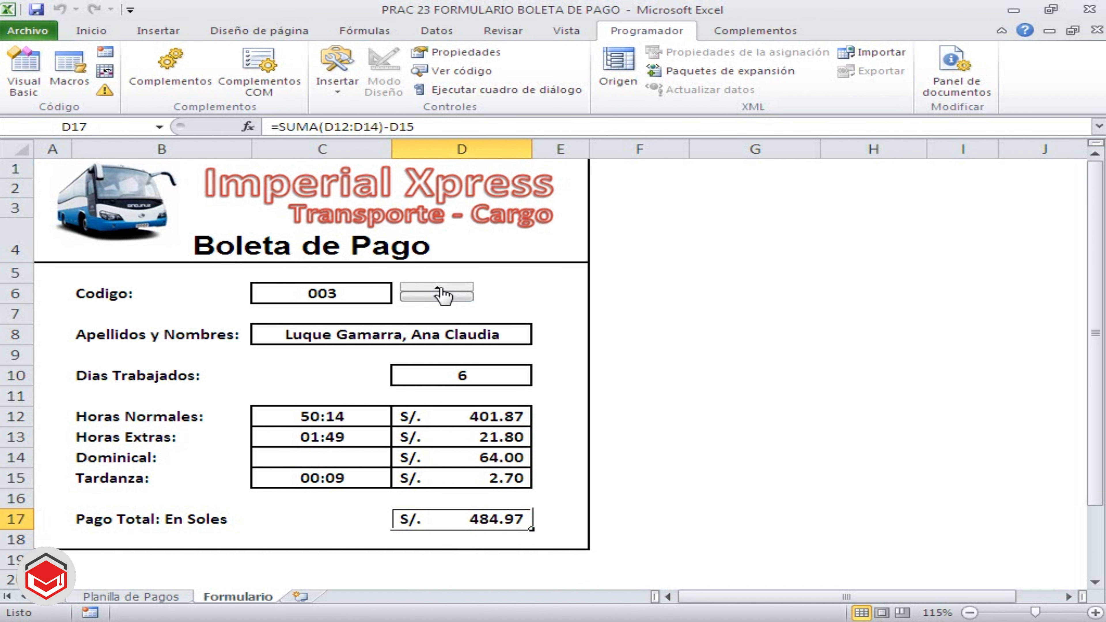
Test the pay slip with the spin button, stepping the code up to 005 and back down to 001, and check the days-worked formula in D10
{"action": "left_click", "coordinate": [439, 288]}
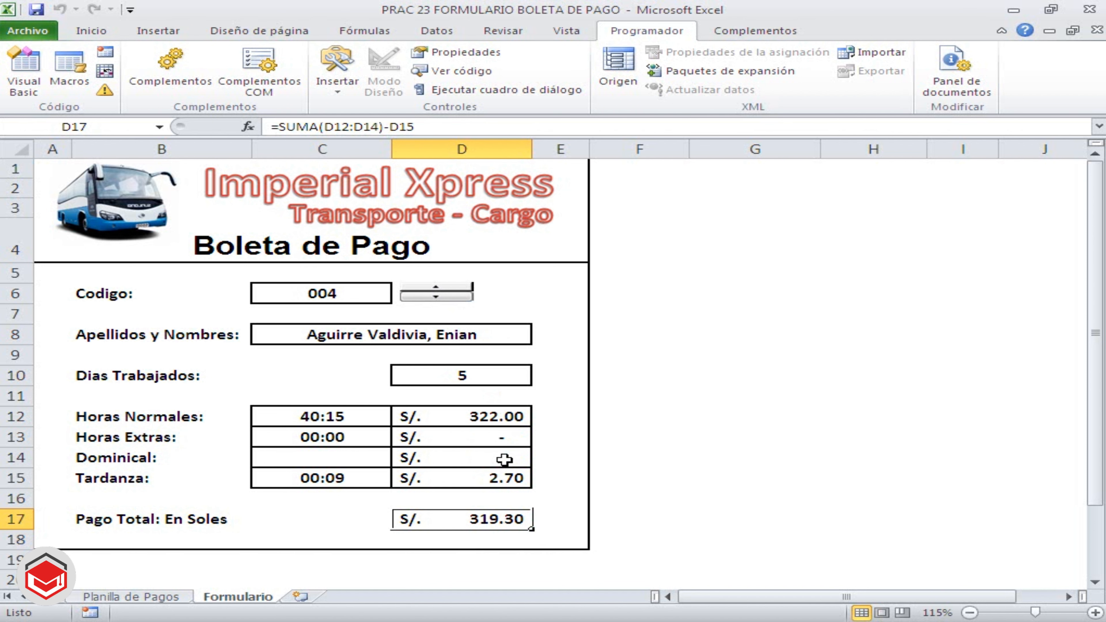
{"action": "left_click", "coordinate": [483, 373]}
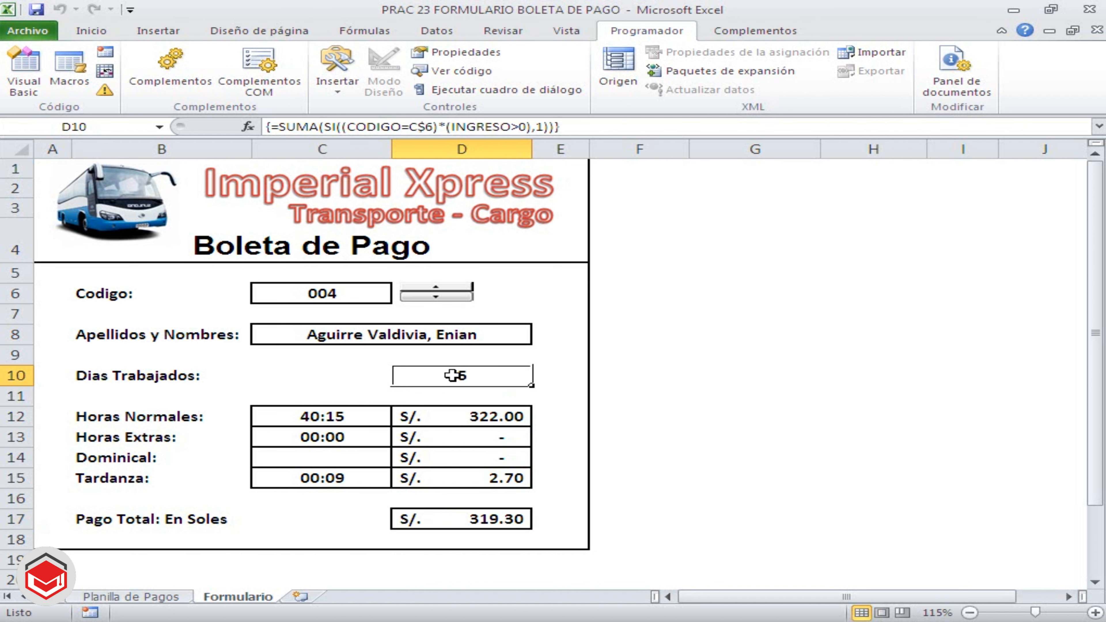
{"action": "left_click", "coordinate": [444, 290]}
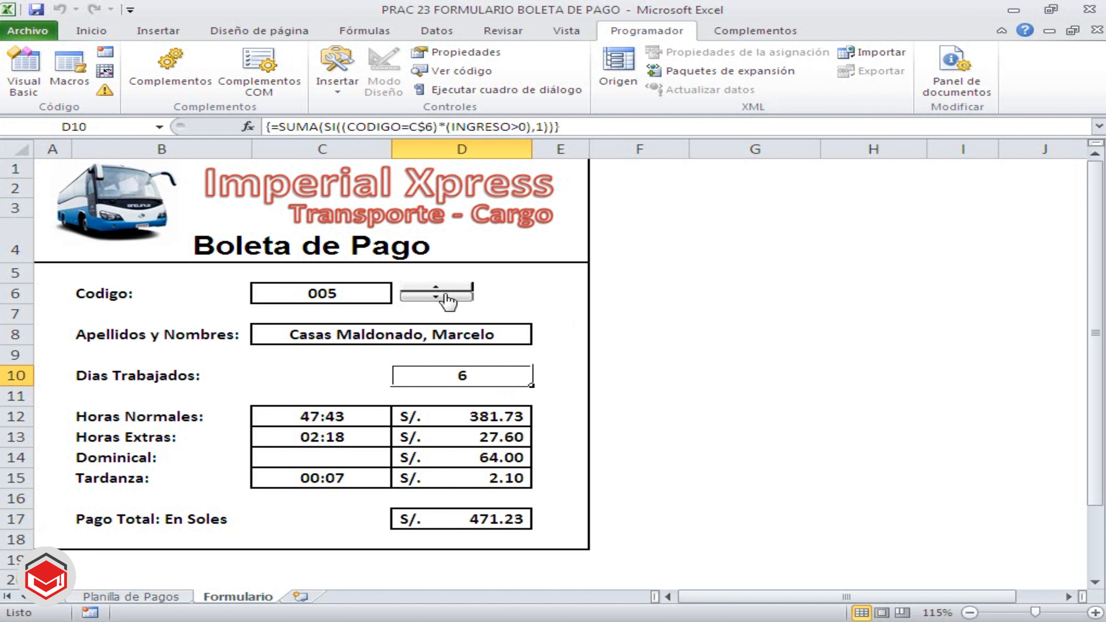
{"action": "left_click", "coordinate": [445, 295]}
{"action": "left_click", "coordinate": [446, 295]}
{"action": "left_click", "coordinate": [446, 296]}
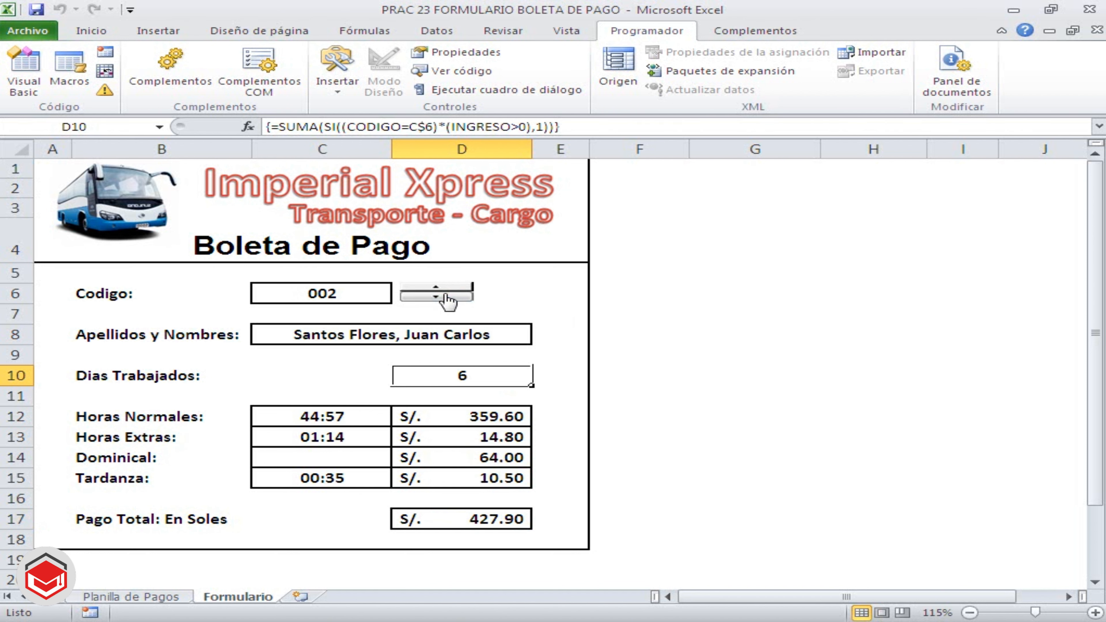
{"action": "left_click", "coordinate": [446, 296]}
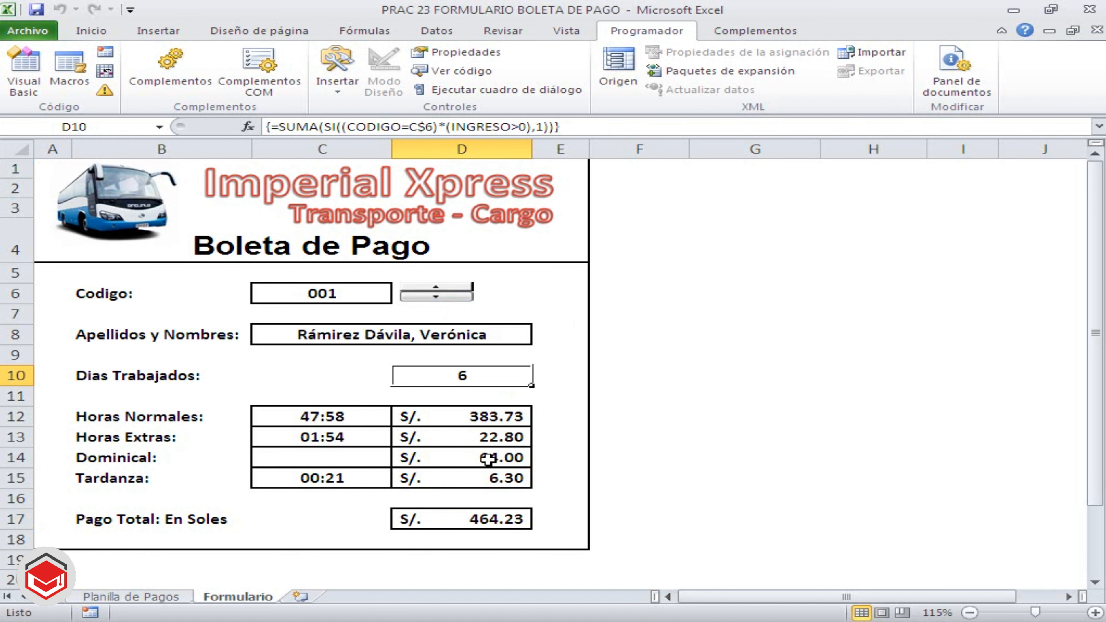
Review the Dominical formula in D14 and the total pay formula in D17
{"action": "left_click", "coordinate": [501, 455]}
{"action": "double_click", "coordinate": [501, 458]}
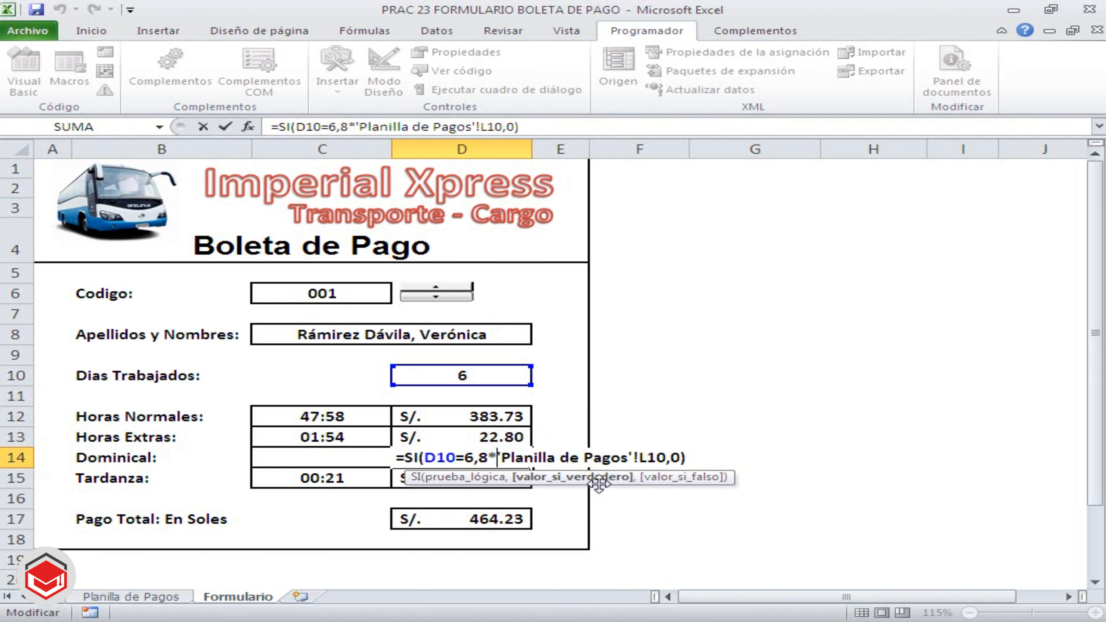
{"action": "key", "text": "ctrl+Return"}
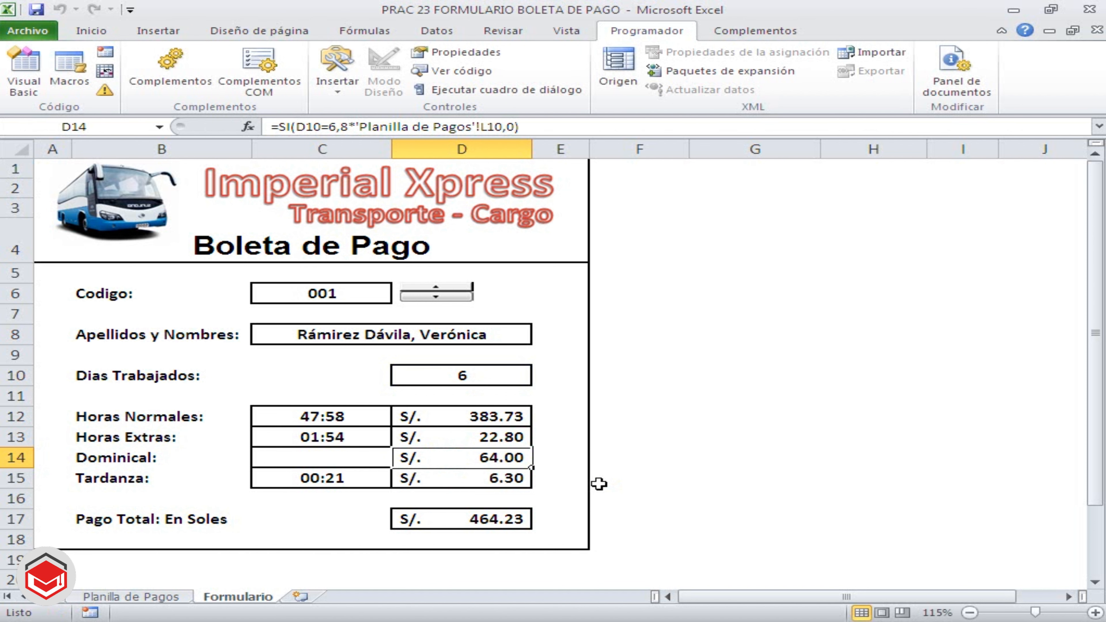
{"action": "left_click", "coordinate": [488, 518]}
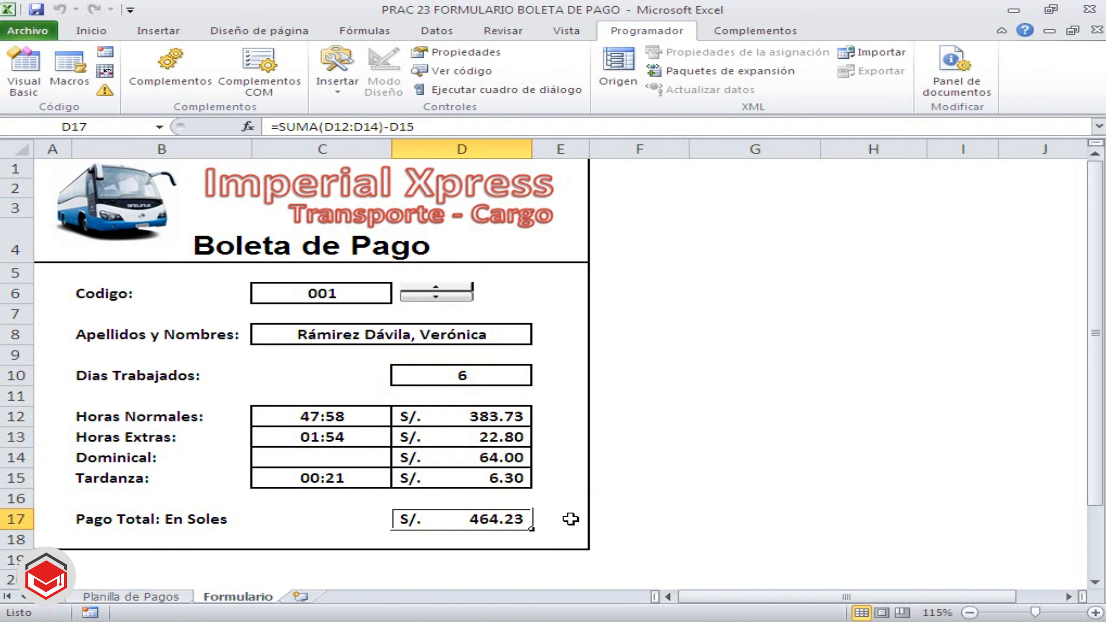
{"action": "left_click", "coordinate": [618, 519]}
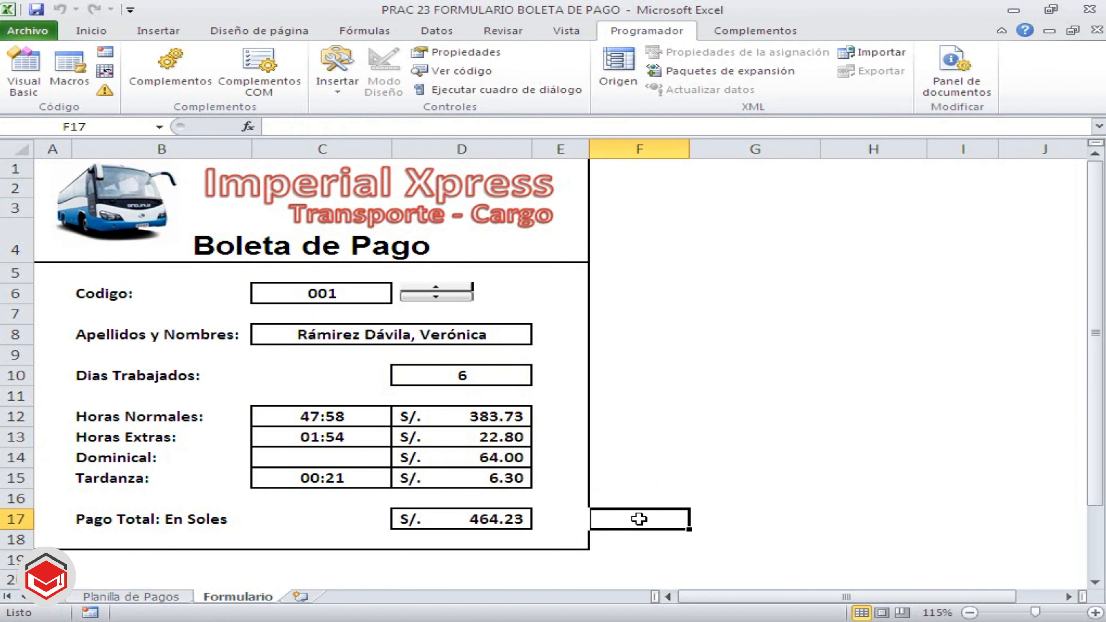
{"action": "left_click", "coordinate": [248, 537]}
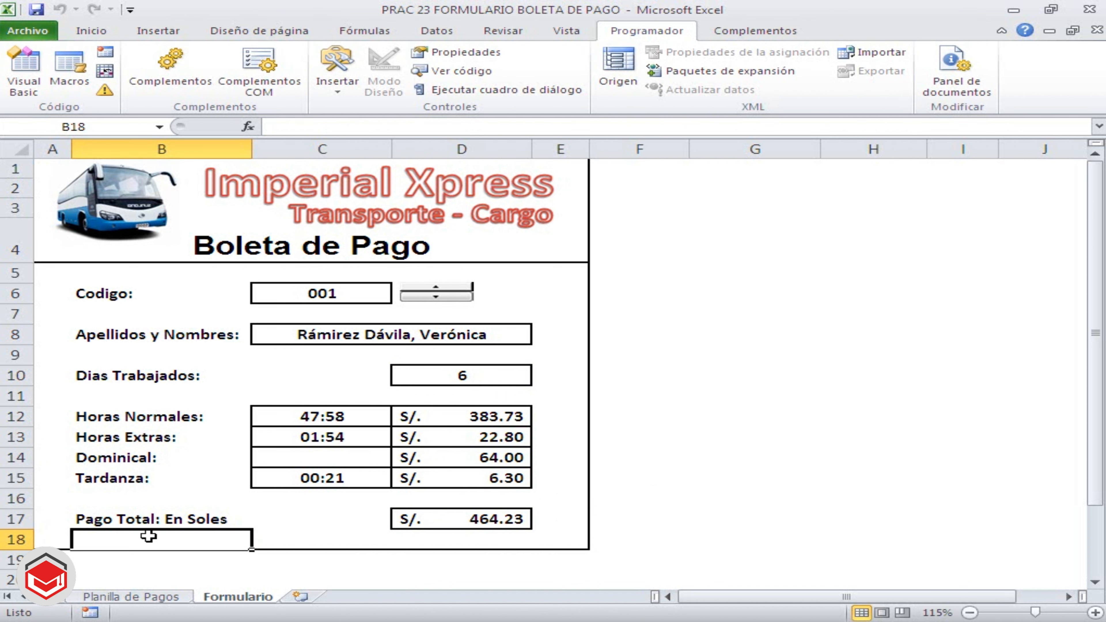
{"action": "left_click", "coordinate": [333, 537]}
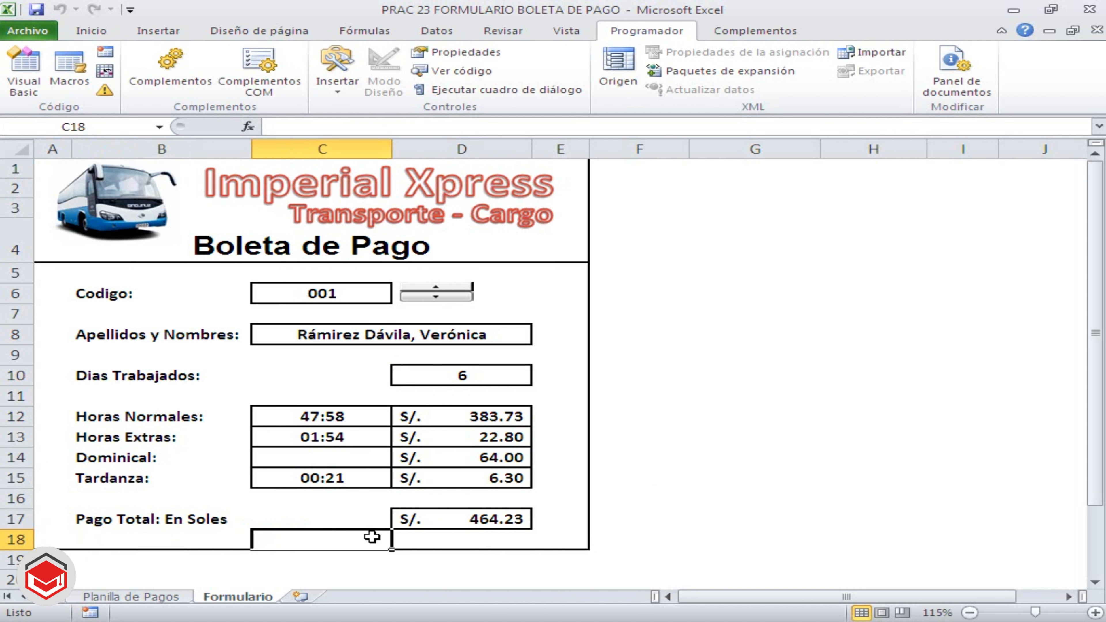
{"action": "left_click", "coordinate": [134, 538]}
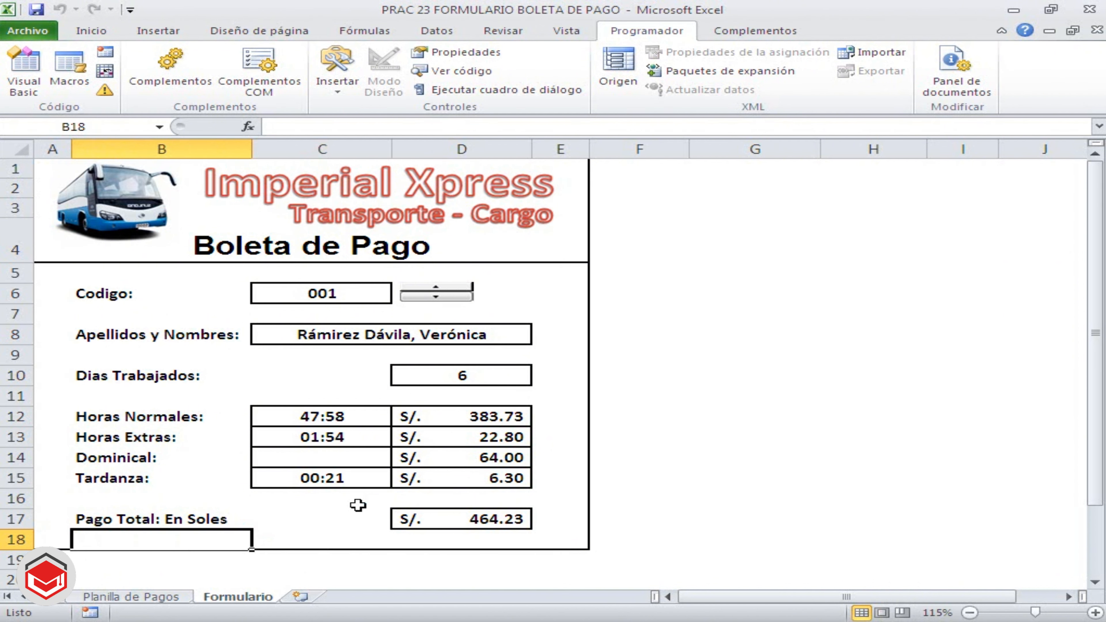
{"action": "left_click", "coordinate": [337, 83]}
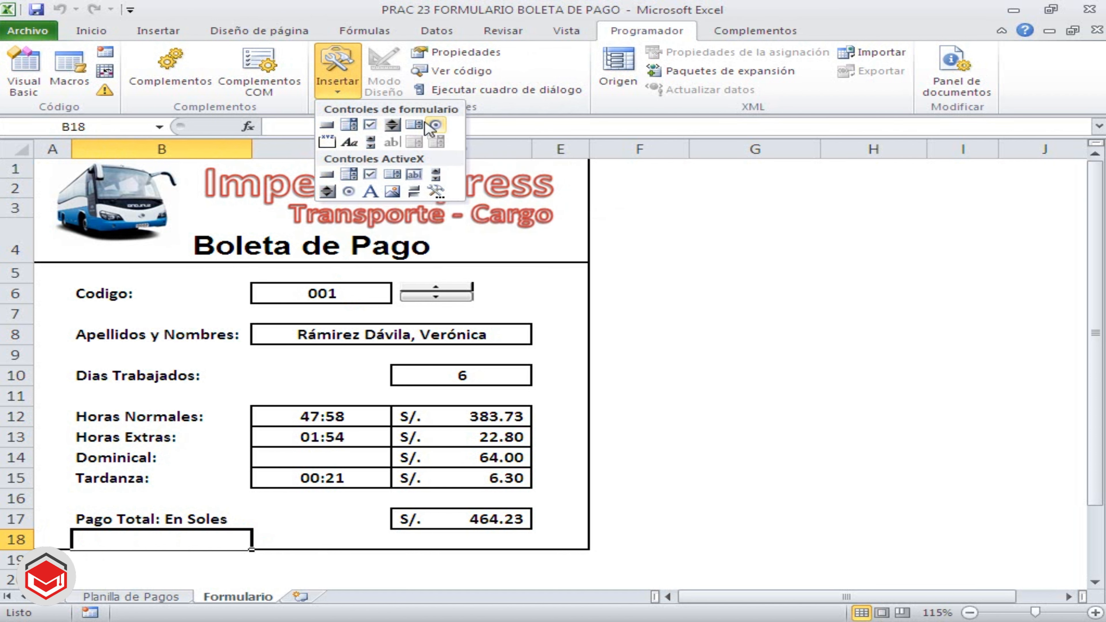
{"action": "left_click", "coordinate": [654, 394]}
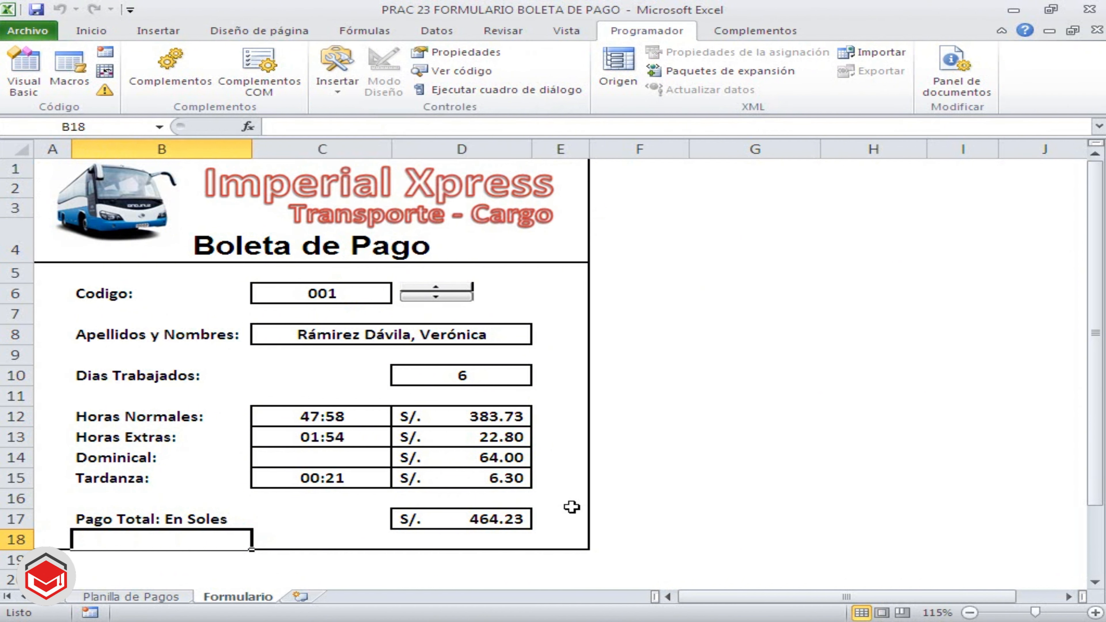
Insert four blank rows at row 18, below the total pay row, to extend the pay slip form
{"action": "left_click", "coordinate": [543, 537]}
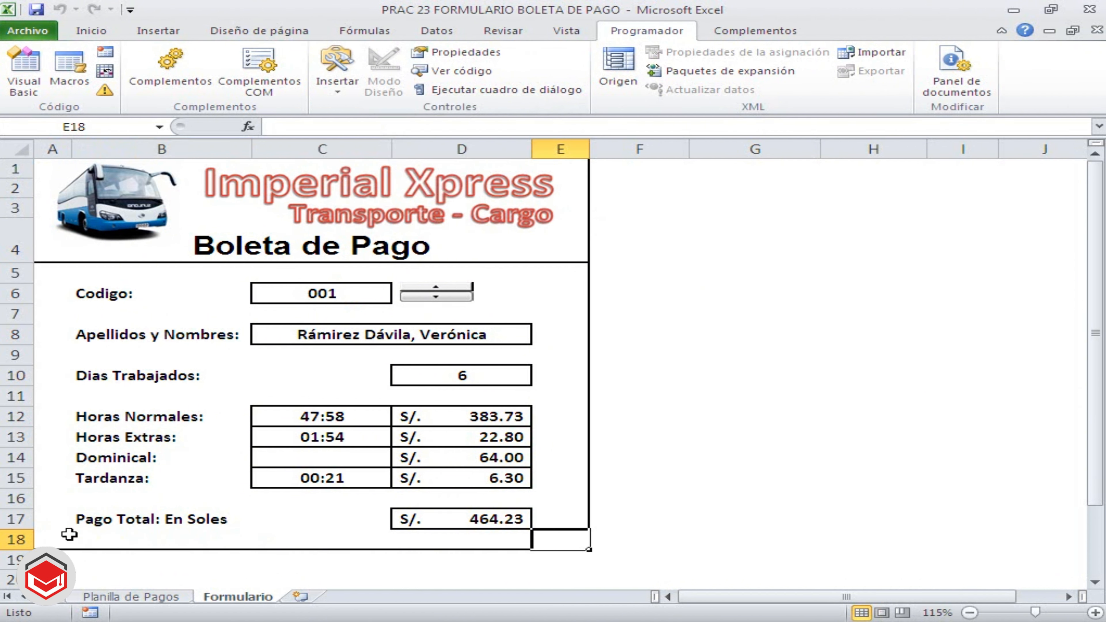
{"action": "left_click", "coordinate": [4, 539]}
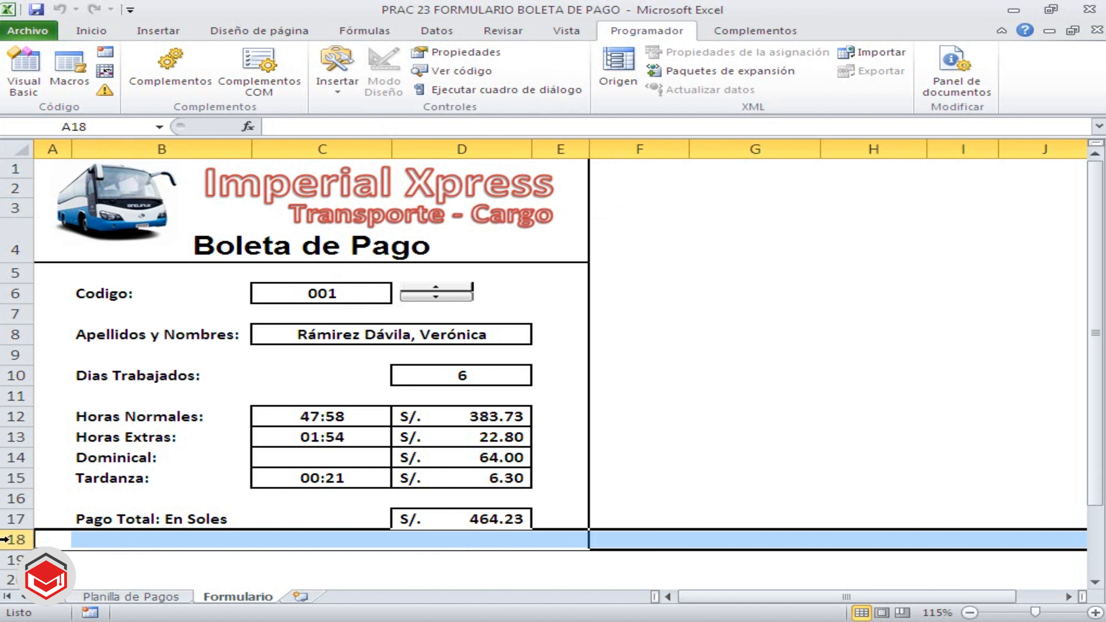
{"action": "key", "text": "ctrl+plus"}
{"action": "key", "text": "ctrl+plus"}
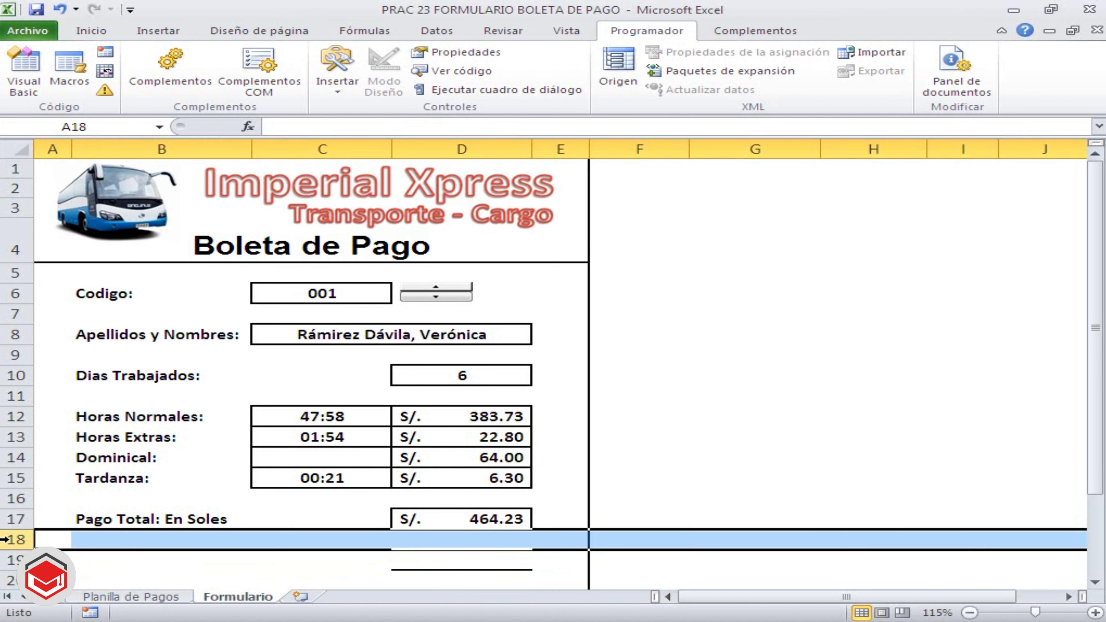
{"action": "scroll", "coordinate": [433, 617], "scroll_direction": "down", "scroll_amount": 1}
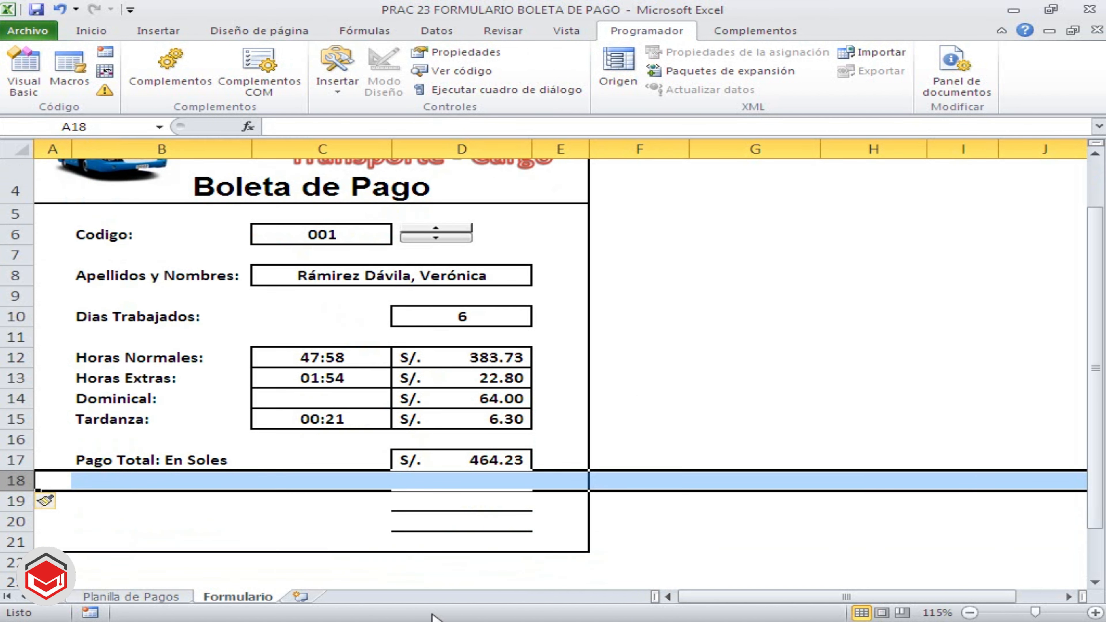
{"action": "key", "text": "ctrl+plus"}
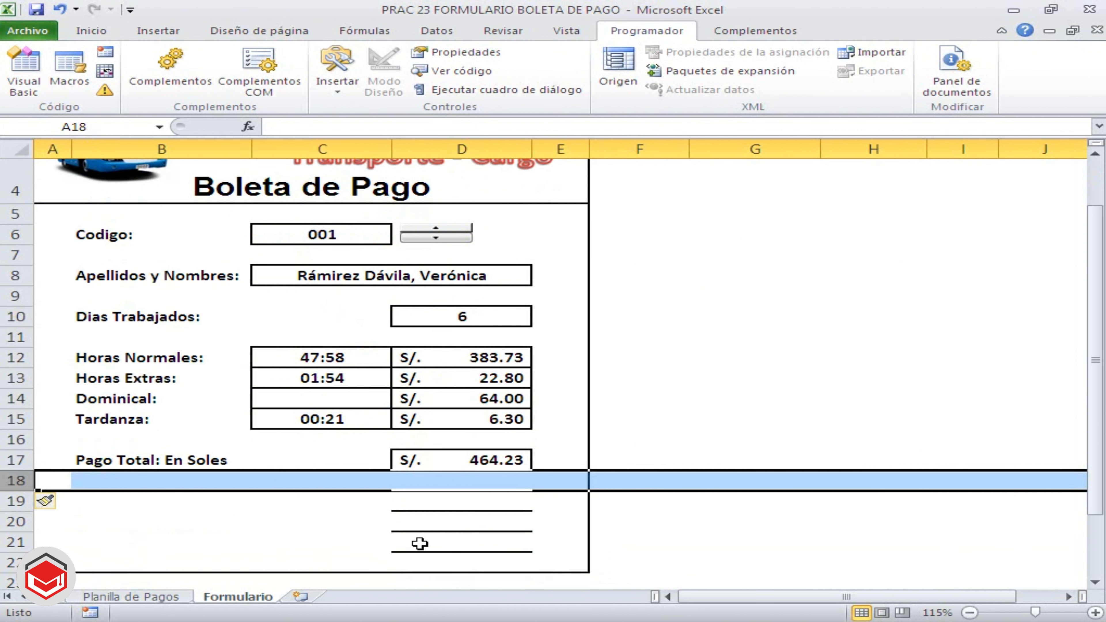
Remove all borders from D19:D21 in the newly inserted rows
{"action": "left_click", "coordinate": [326, 544]}
{"action": "left_click_drag", "start_coordinate": [428, 501], "coordinate": [435, 543]}
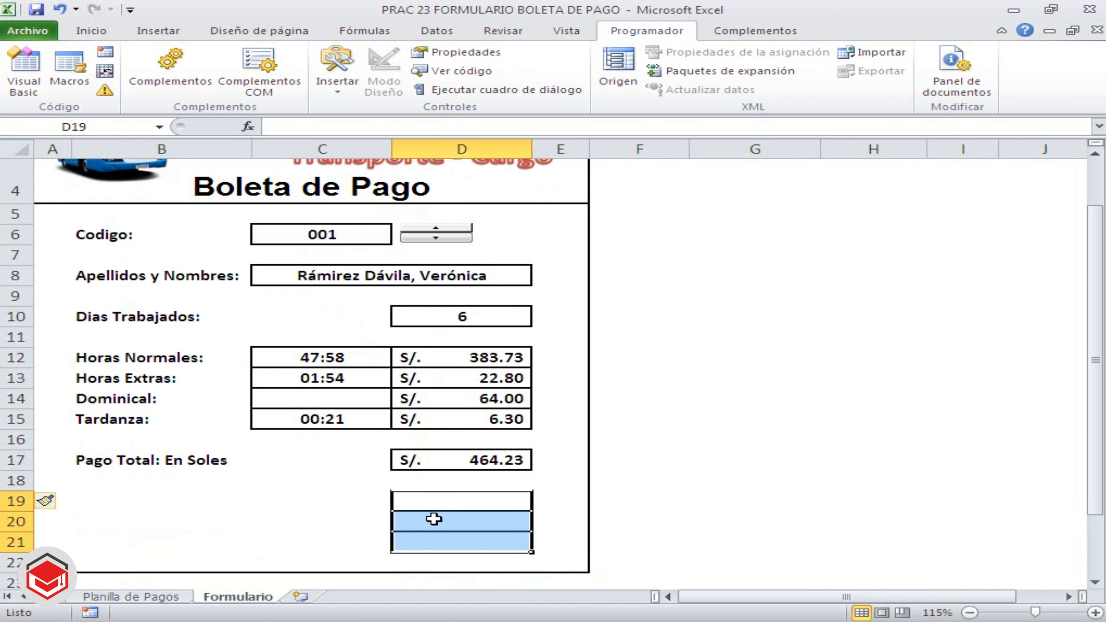
{"action": "left_click", "coordinate": [91, 32]}
{"action": "left_click", "coordinate": [211, 86]}
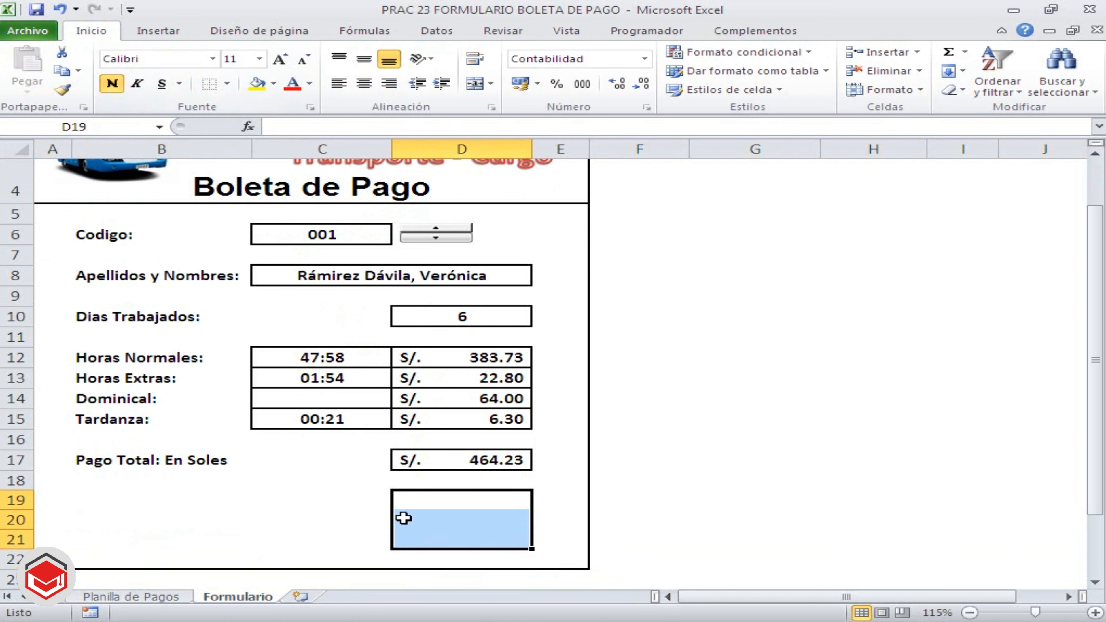
{"action": "left_click", "coordinate": [331, 504]}
Outline cell D19 with a thick box border (Borde de cuadro grueso)
{"action": "left_click", "coordinate": [479, 503]}
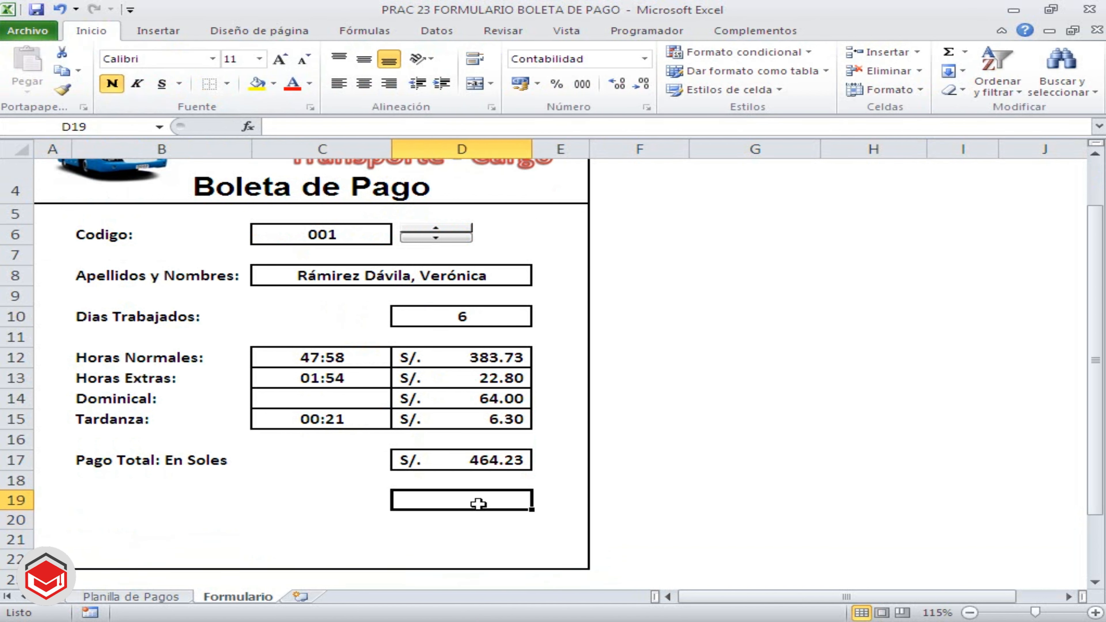
{"action": "left_click", "coordinate": [227, 83]}
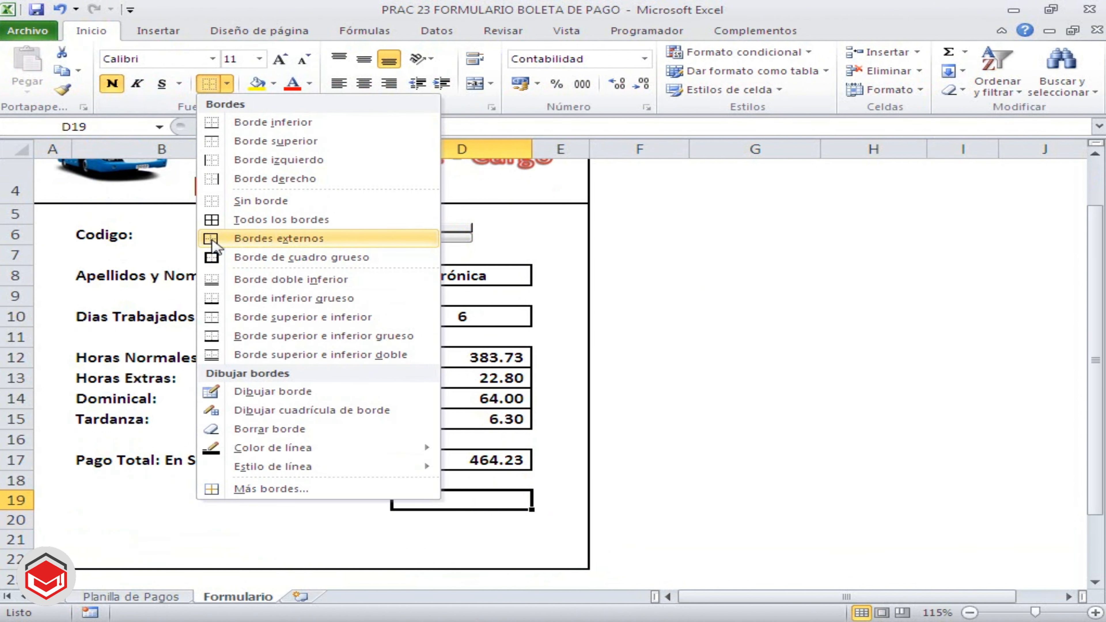
{"action": "left_click", "coordinate": [278, 238]}
{"action": "left_click", "coordinate": [309, 496]}
{"action": "left_click", "coordinate": [444, 500]}
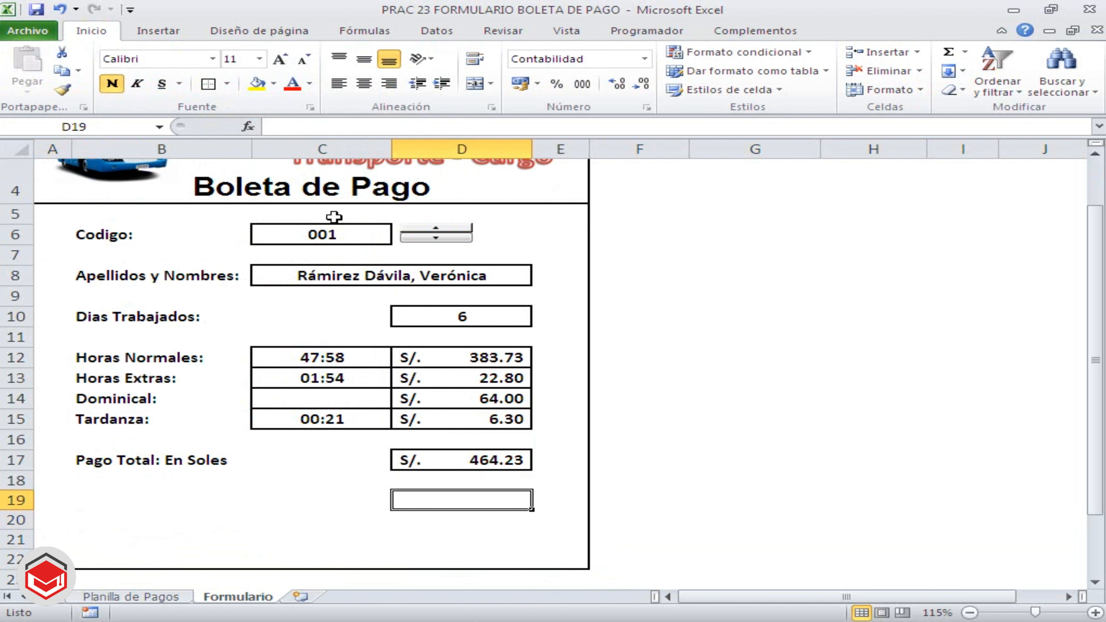
{"action": "left_click", "coordinate": [228, 83]}
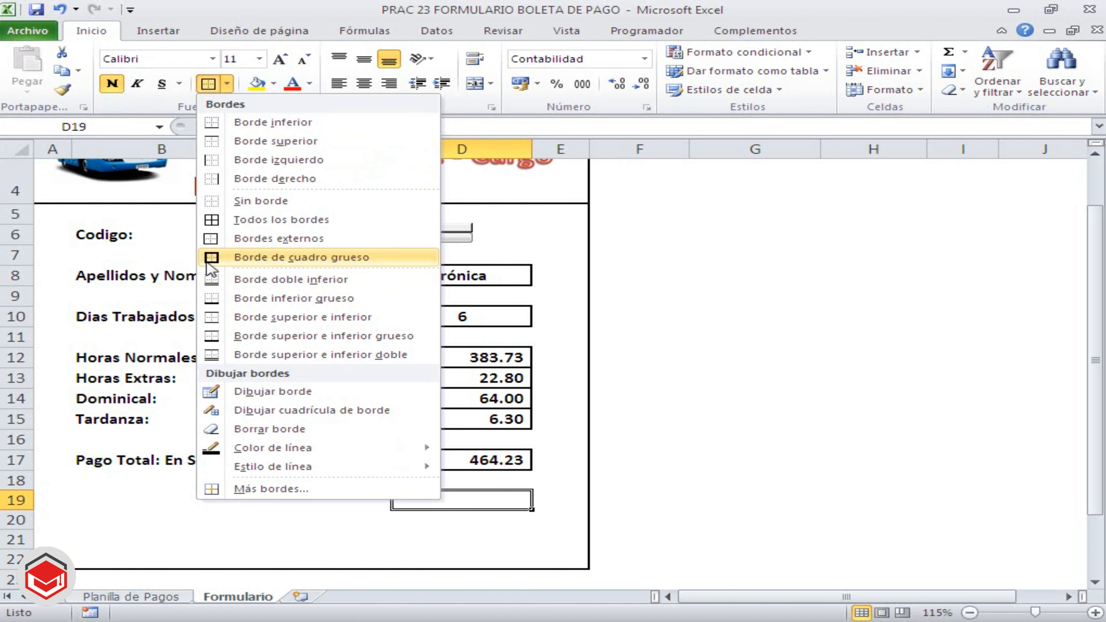
{"action": "left_click", "coordinate": [270, 257]}
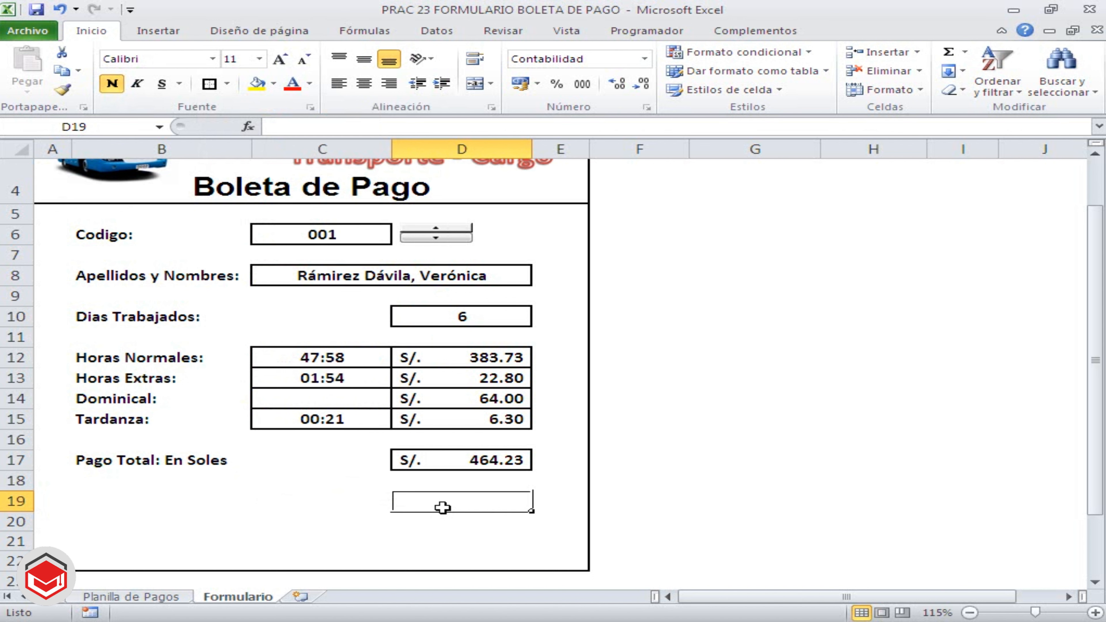
Draw a group box form control (Cuadro de grupo) below the Pago Total label, spanning rows 18 to 21 from column B into column C
{"action": "left_click", "coordinate": [225, 522]}
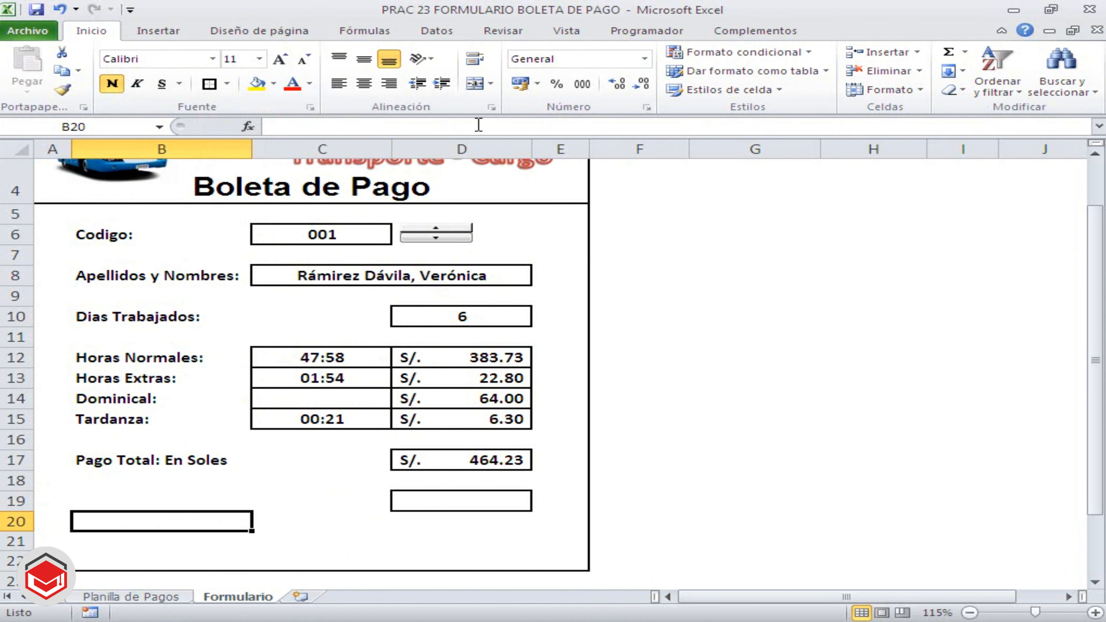
{"action": "left_click", "coordinate": [646, 37]}
{"action": "left_click", "coordinate": [339, 92]}
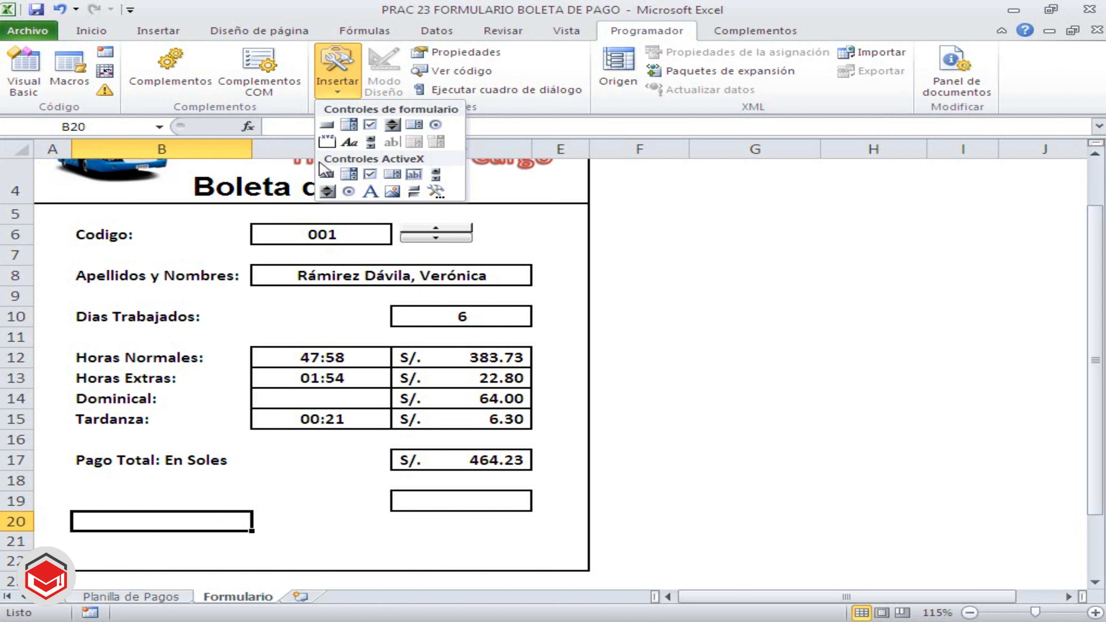
{"action": "left_click", "coordinate": [327, 143]}
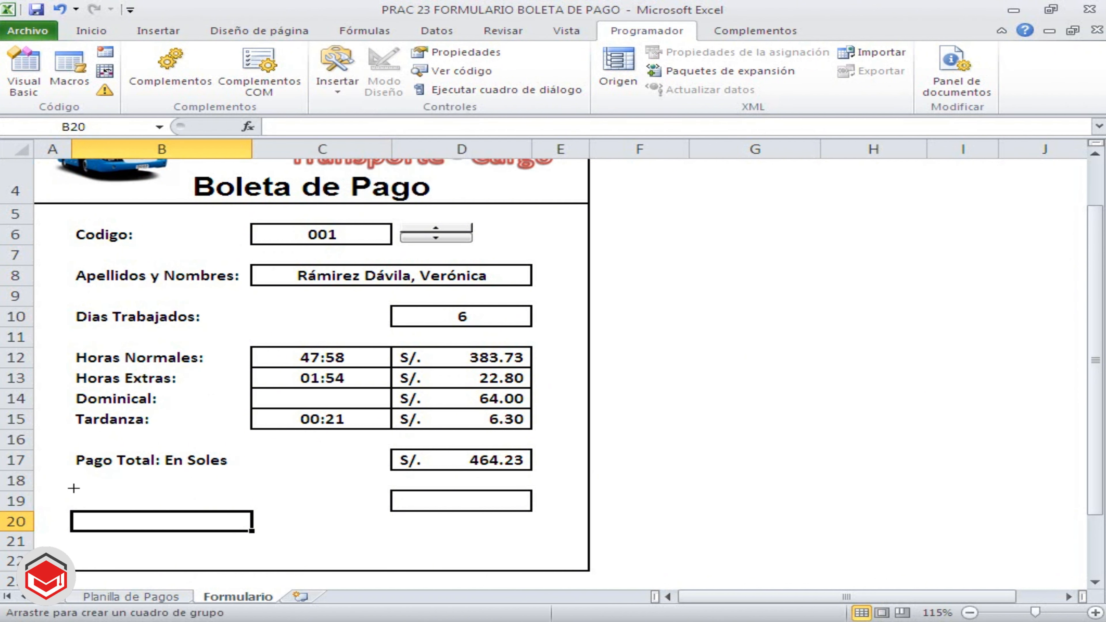
{"action": "left_click_drag", "start_coordinate": [73, 489], "coordinate": [346, 539]}
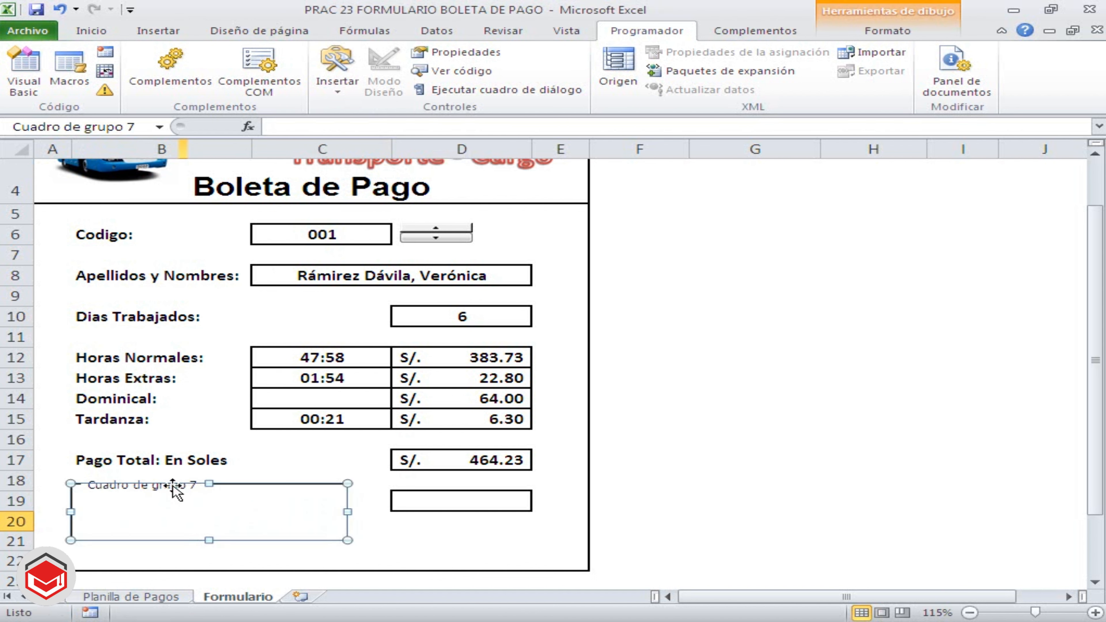
Replace the group box title with "Pago Total en Dólares y Euros"
{"action": "right_click", "coordinate": [123, 490]}
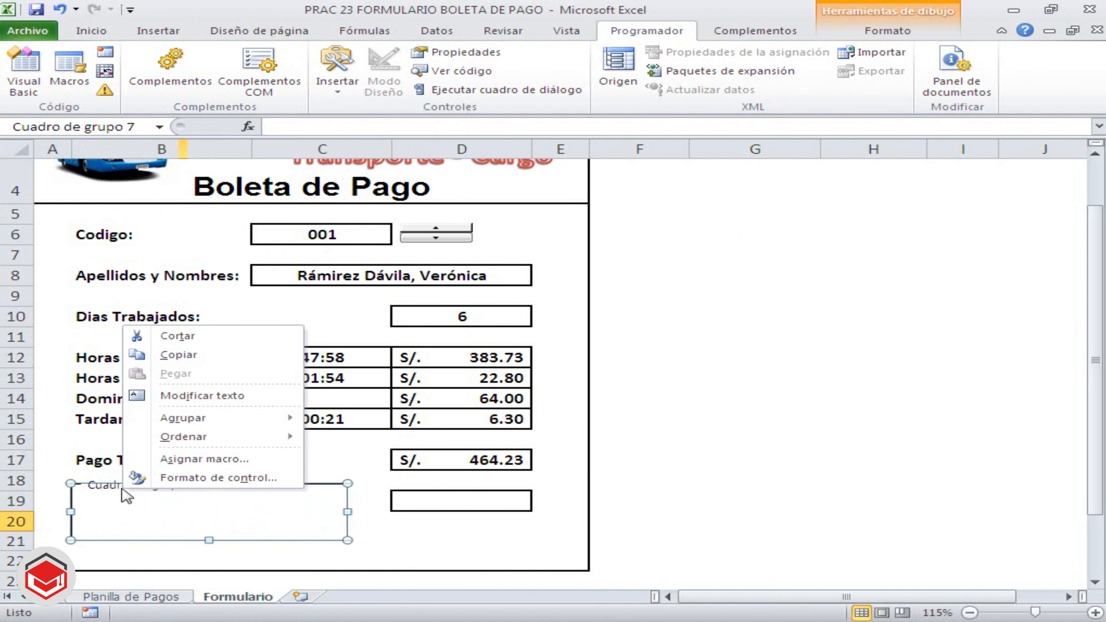
{"action": "left_click", "coordinate": [169, 396]}
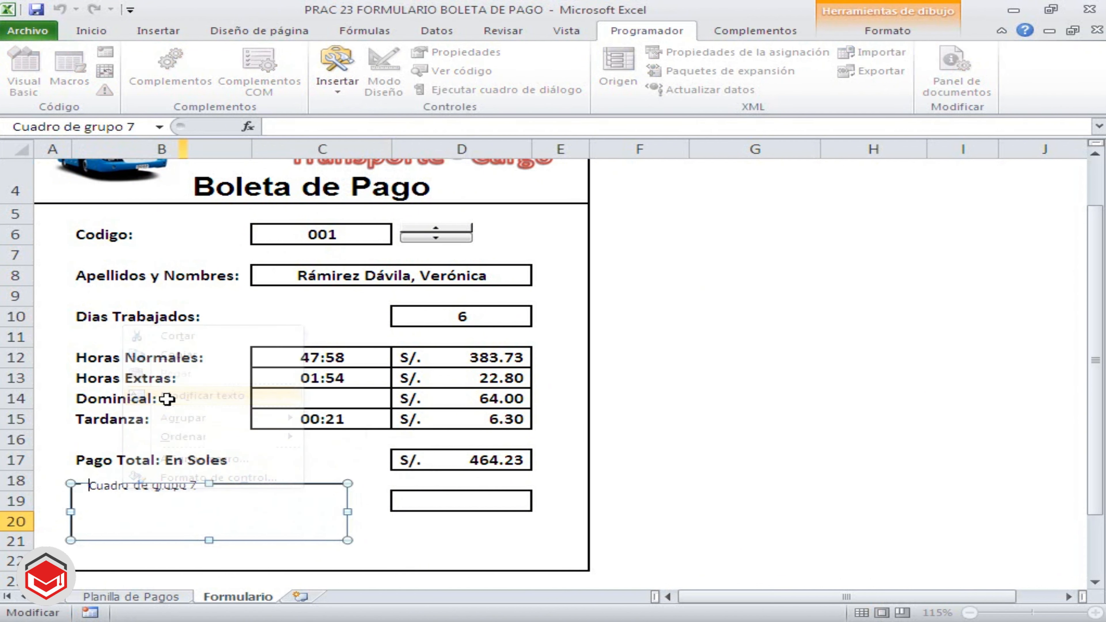
{"action": "key", "text": "Delete"}
{"action": "key", "text": "Delete"}
{"action": "key", "text": "Delete"}
{"action": "key", "text": "Delete"}
{"action": "key", "text": "Delete"}
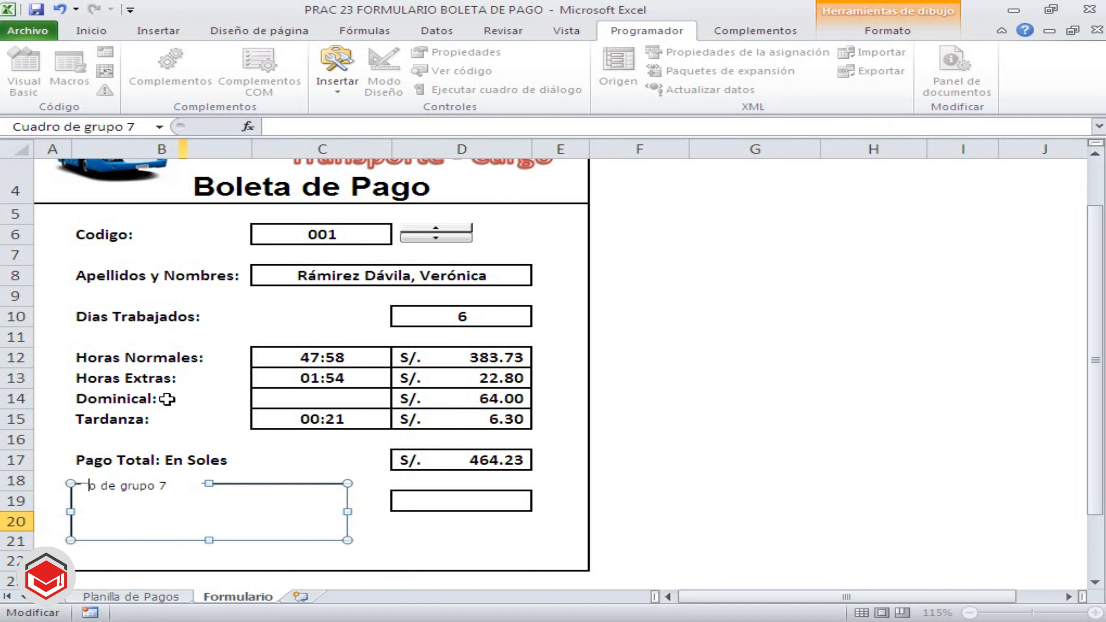
{"action": "key", "text": "Delete"}
{"action": "key", "text": "Delete"}
{"action": "key", "text": "Delete"}
{"action": "key", "text": "Delete"}
{"action": "key", "text": "Delete"}
{"action": "key", "text": "Delete"}
{"action": "key", "text": "Delete"}
{"action": "type", "text": "pAGO"}
{"action": "key", "text": "BackSpace"}
{"action": "key", "text": "BackSpace"}
{"action": "type", "text": "go Total en D"}
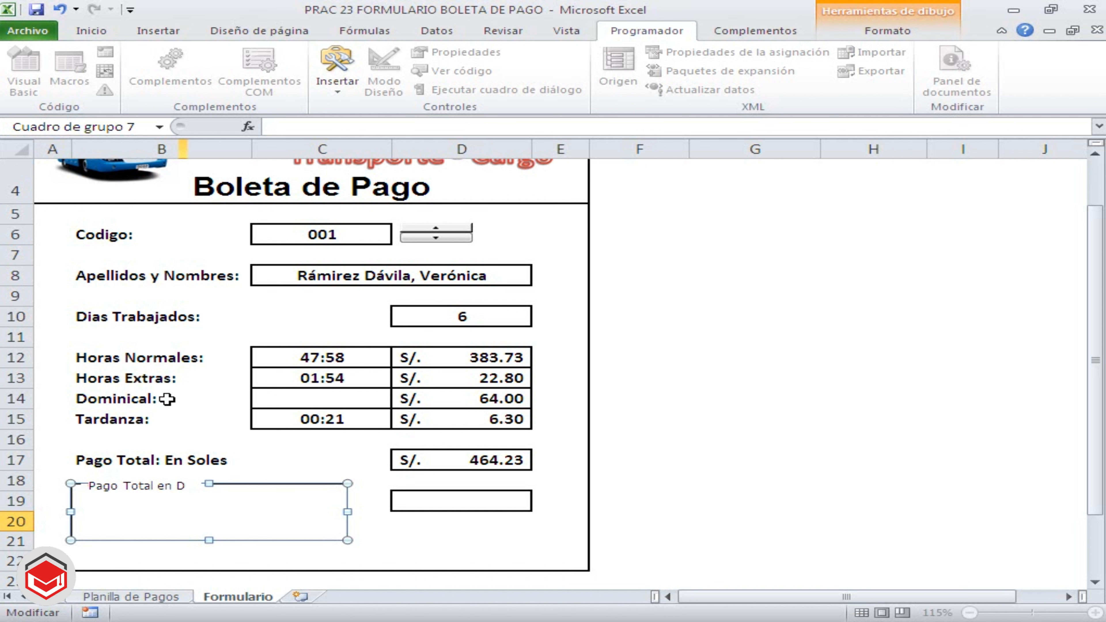
{"action": "type", "text": "ólares"}
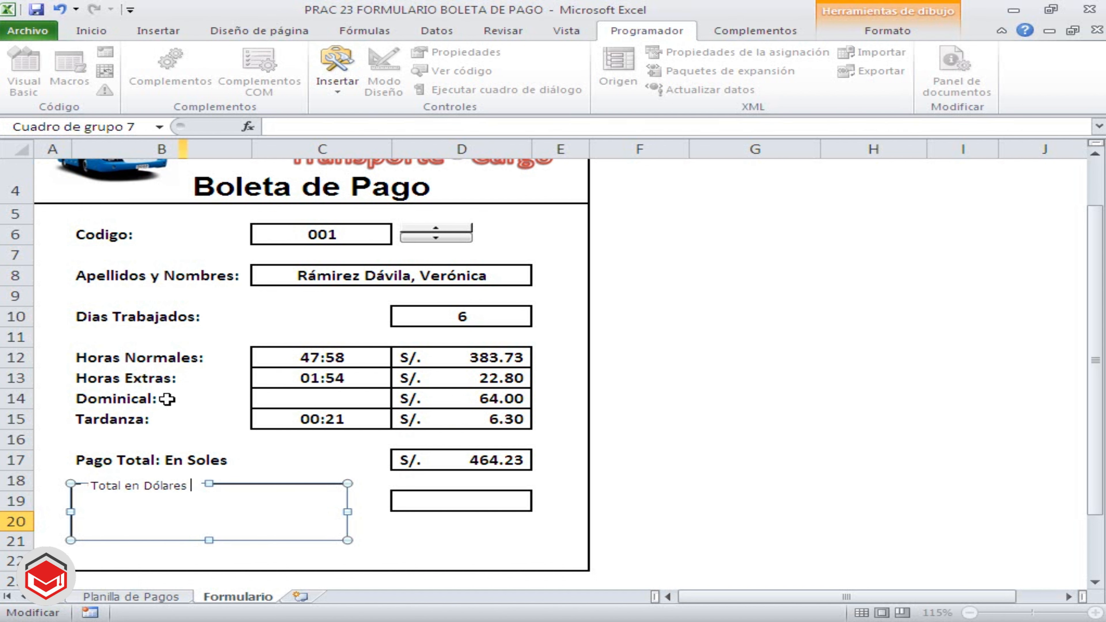
{"action": "type", "text": " y Euros"}
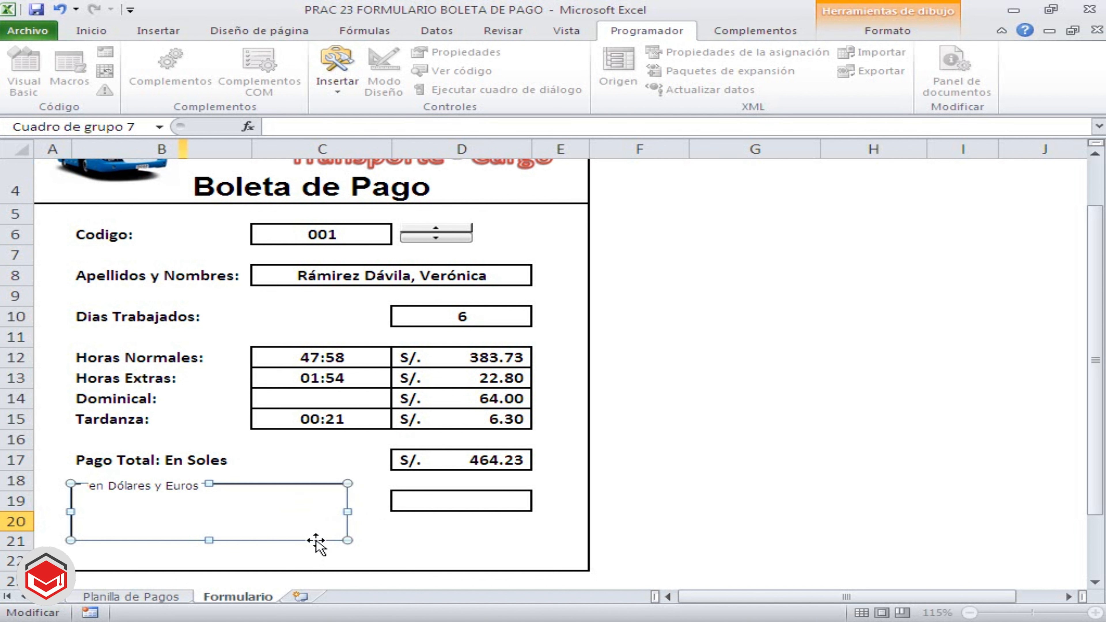
{"action": "left_click", "coordinate": [649, 518]}
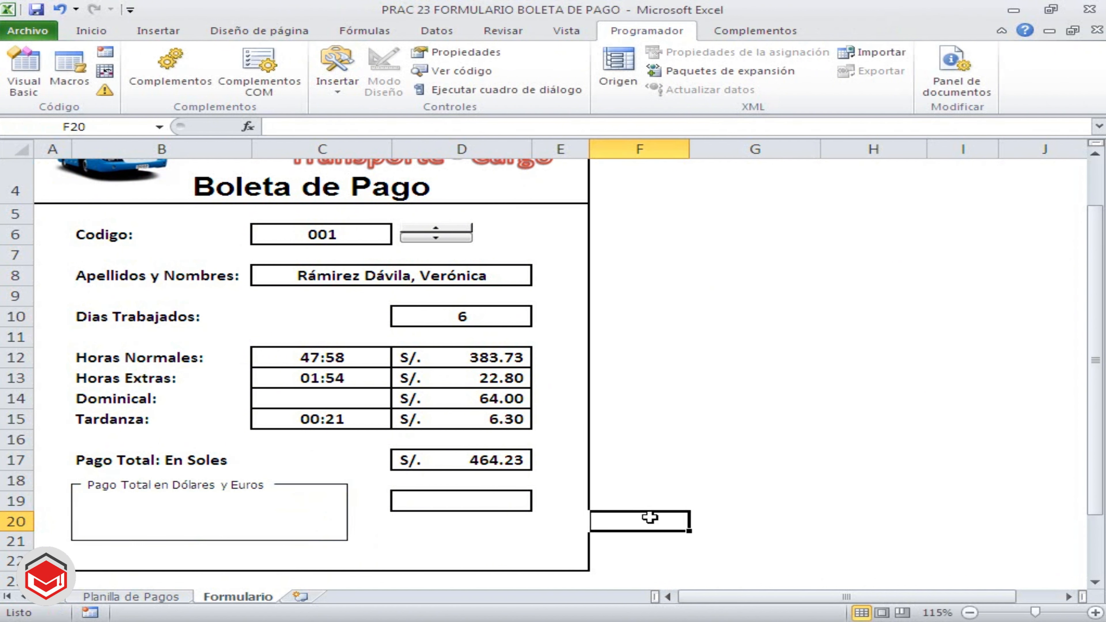
Draw an option button form control (Botón de opción) in the upper part of the group box, along row 19
{"action": "left_click", "coordinate": [338, 92]}
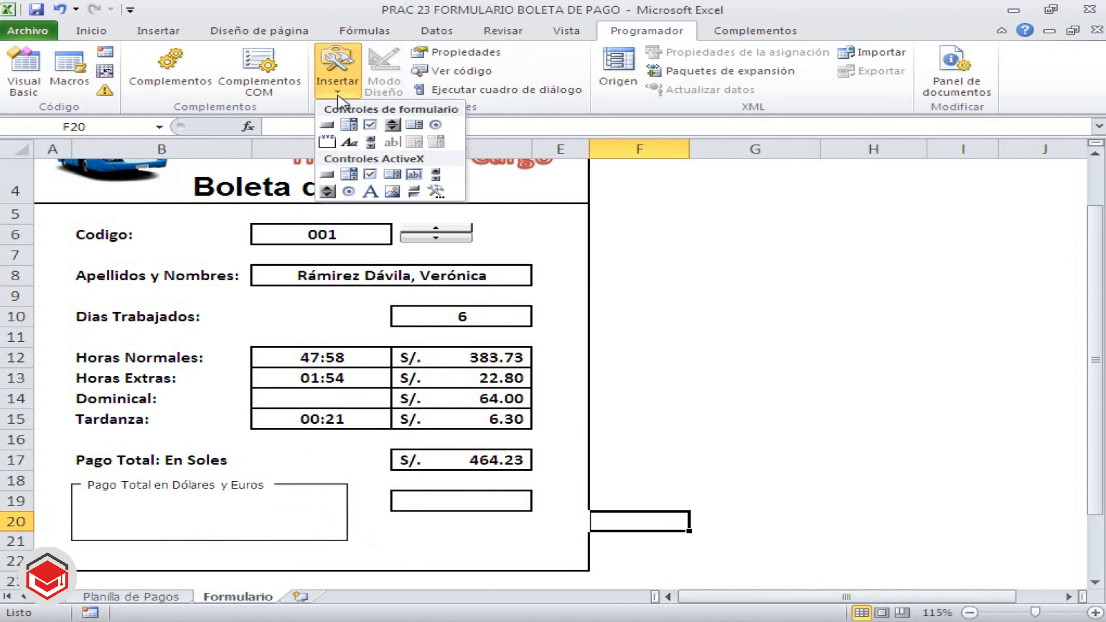
{"action": "left_click", "coordinate": [440, 128]}
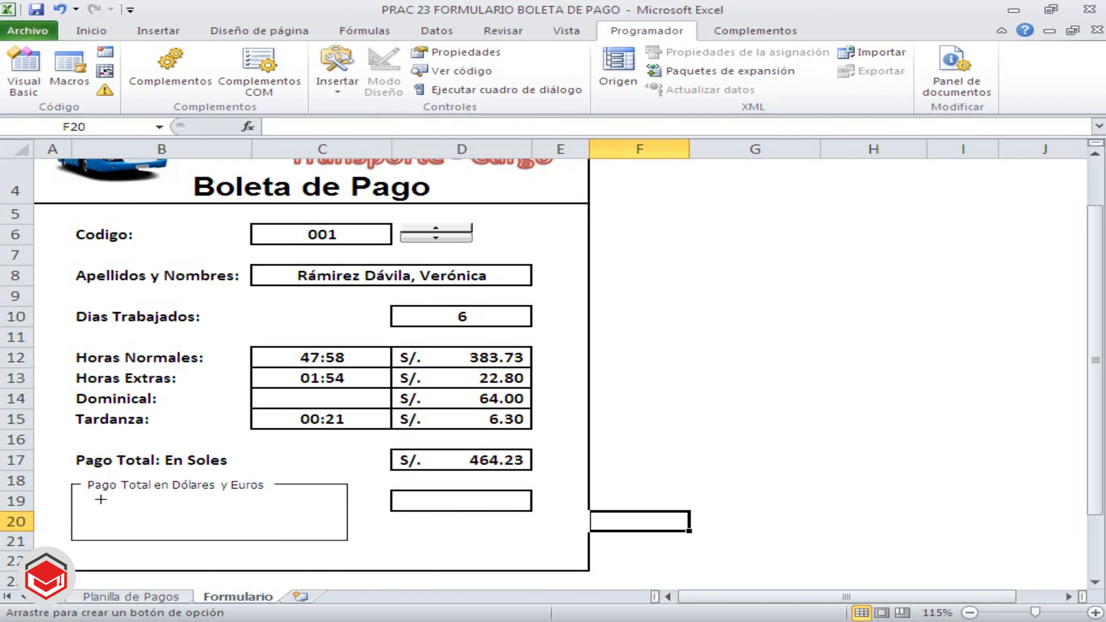
{"action": "left_click_drag", "start_coordinate": [99, 498], "coordinate": [256, 515]}
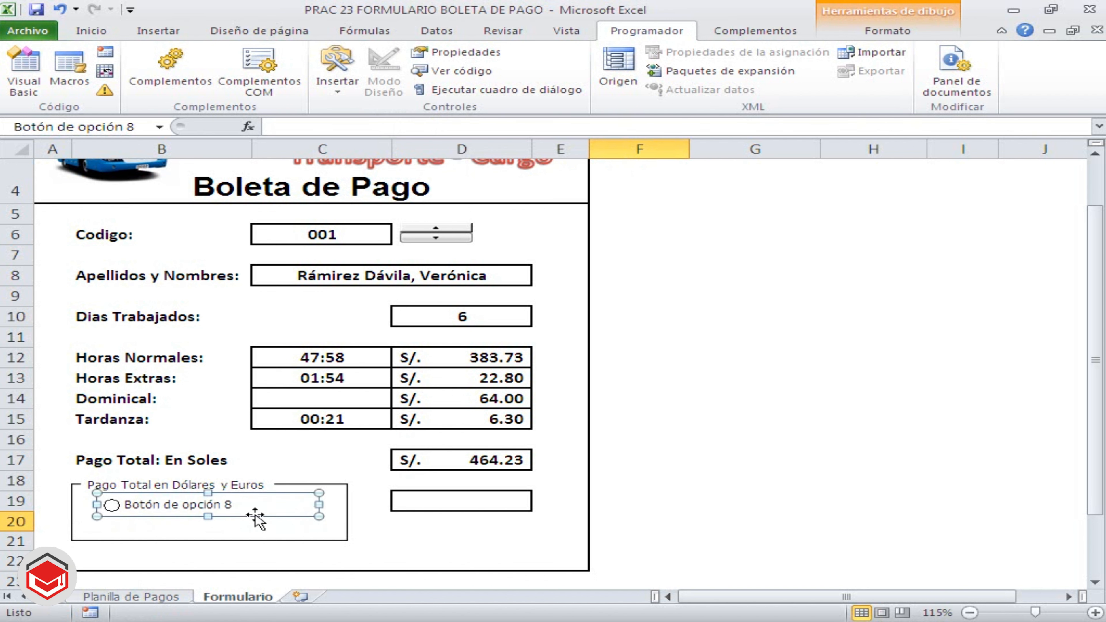
Caption the option button "Pago Total: En Dólares TC (2.76)" and widen it to the group box's edge so the text fits
{"action": "right_click", "coordinate": [197, 506]}
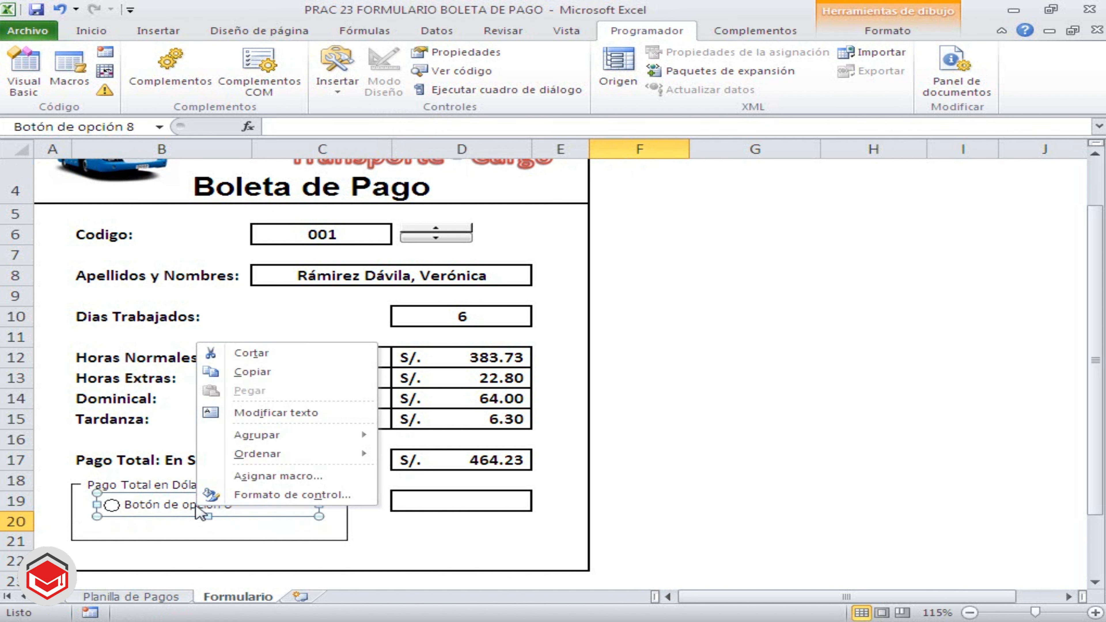
{"action": "left_click", "coordinate": [246, 413]}
{"action": "key", "text": "Delete"}
{"action": "key", "text": "Delete"}
{"action": "key", "text": "Delete"}
{"action": "key", "text": "Delete"}
{"action": "key", "text": "Delete"}
{"action": "key", "text": "Delete"}
{"action": "key", "text": "Delete"}
{"action": "key", "text": "Delete"}
{"action": "key", "text": "Delete"}
{"action": "key", "text": "Delete"}
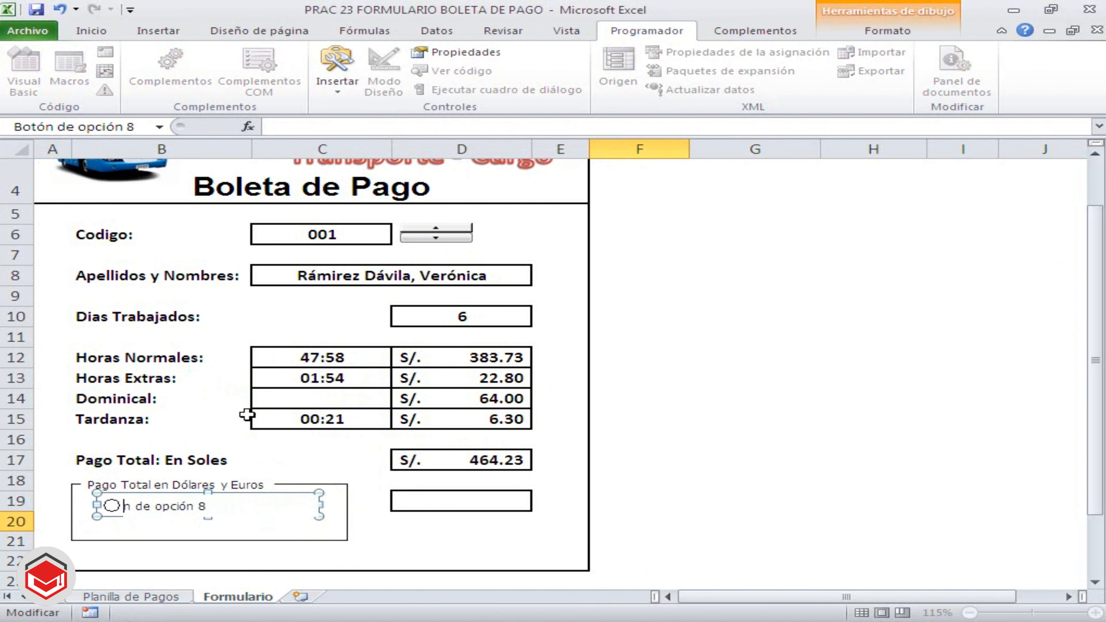
{"action": "key", "text": "Delete"}
{"action": "key", "text": "Delete"}
{"action": "key", "text": "Delete"}
{"action": "key", "text": "Delete"}
{"action": "key", "text": "Delete"}
{"action": "key", "text": "Delete"}
{"action": "type", "text": "Pago Total: En Dó"}
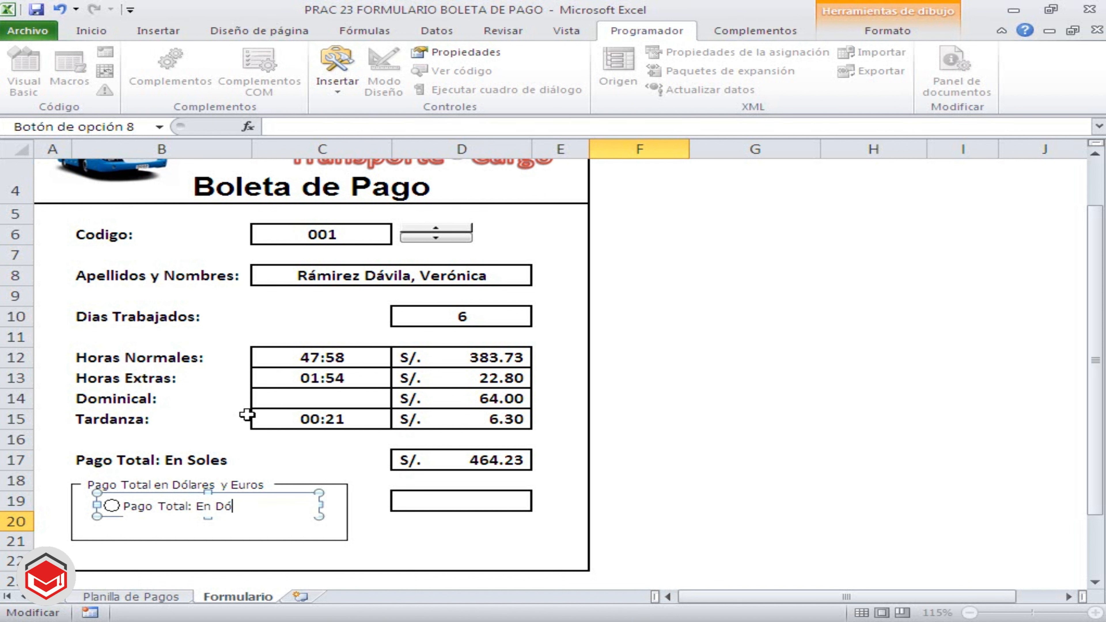
{"action": "type", "text": "lares TC ("}
{"action": "type", "text": "2.76)"}
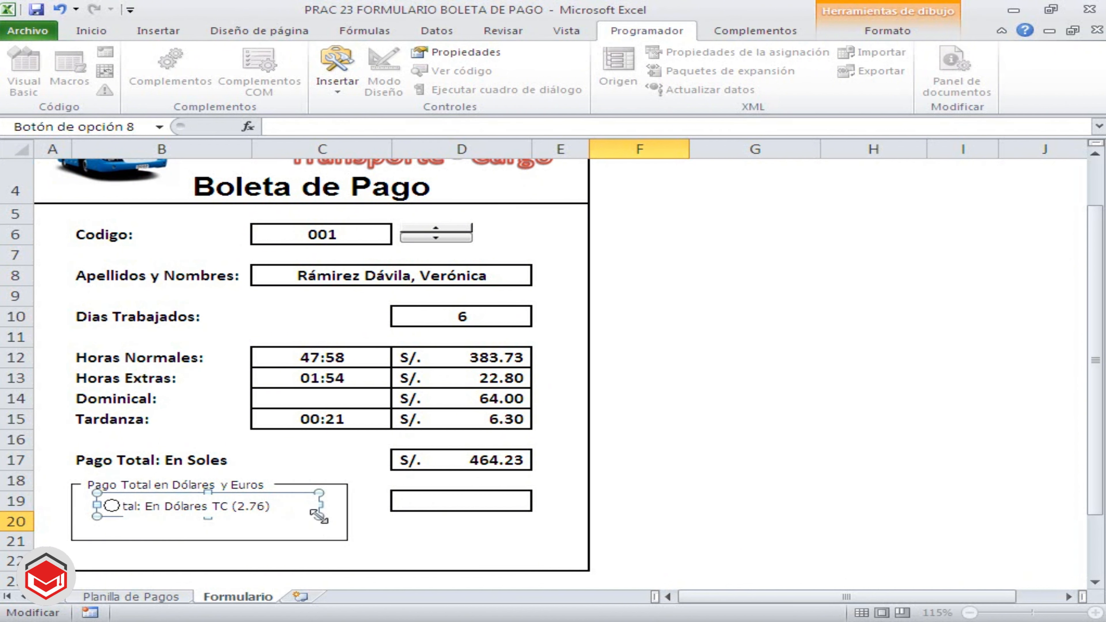
{"action": "left_click_drag", "start_coordinate": [319, 505], "coordinate": [342, 505]}
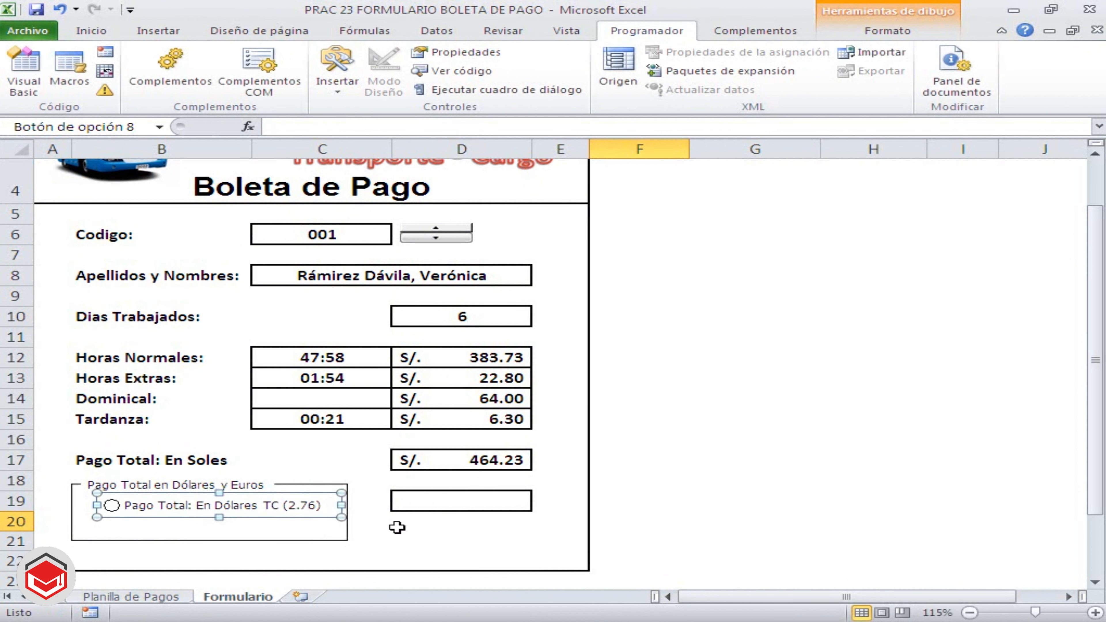
{"action": "left_click", "coordinate": [551, 525]}
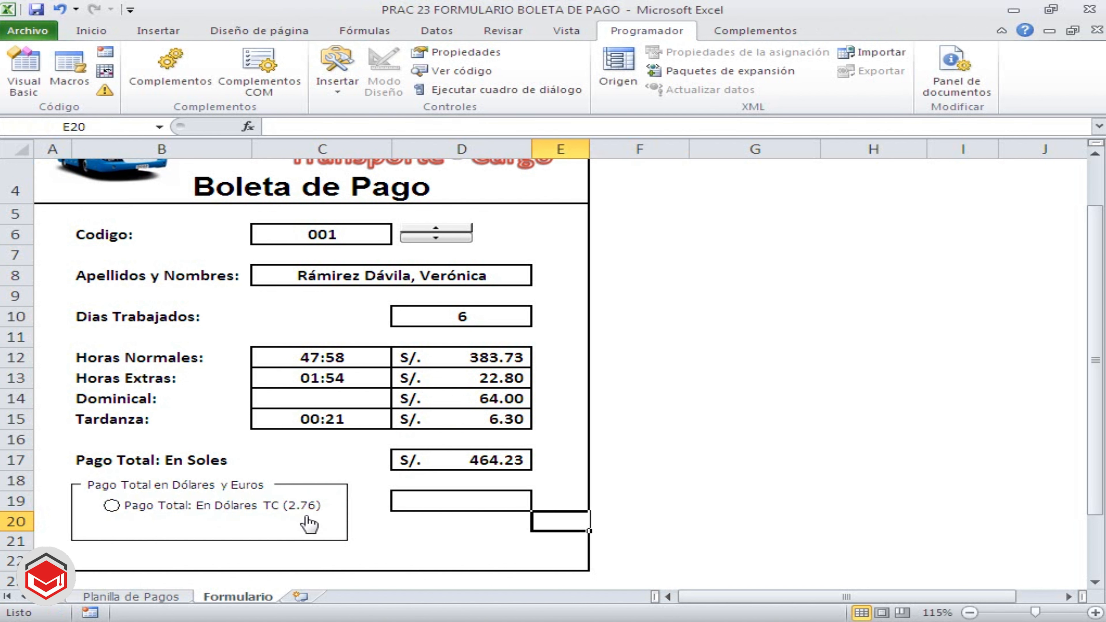
Link the dollar option button to cell $A$19 with 3D shading (Sombreado 3D), and turn the option on
{"action": "right_click", "coordinate": [299, 510]}
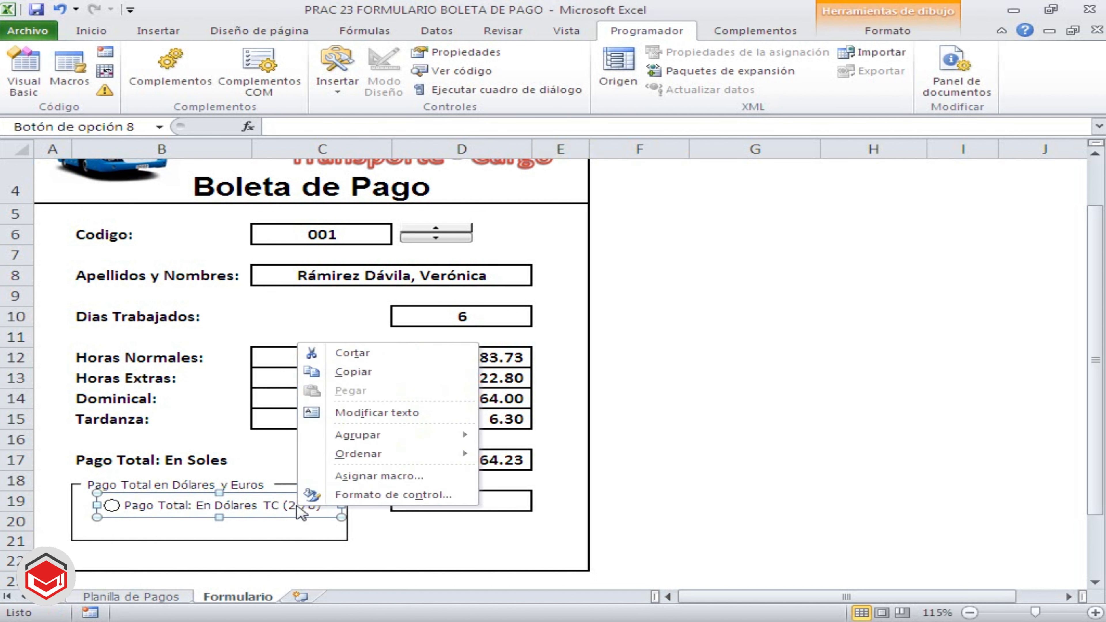
{"action": "left_click", "coordinate": [354, 497]}
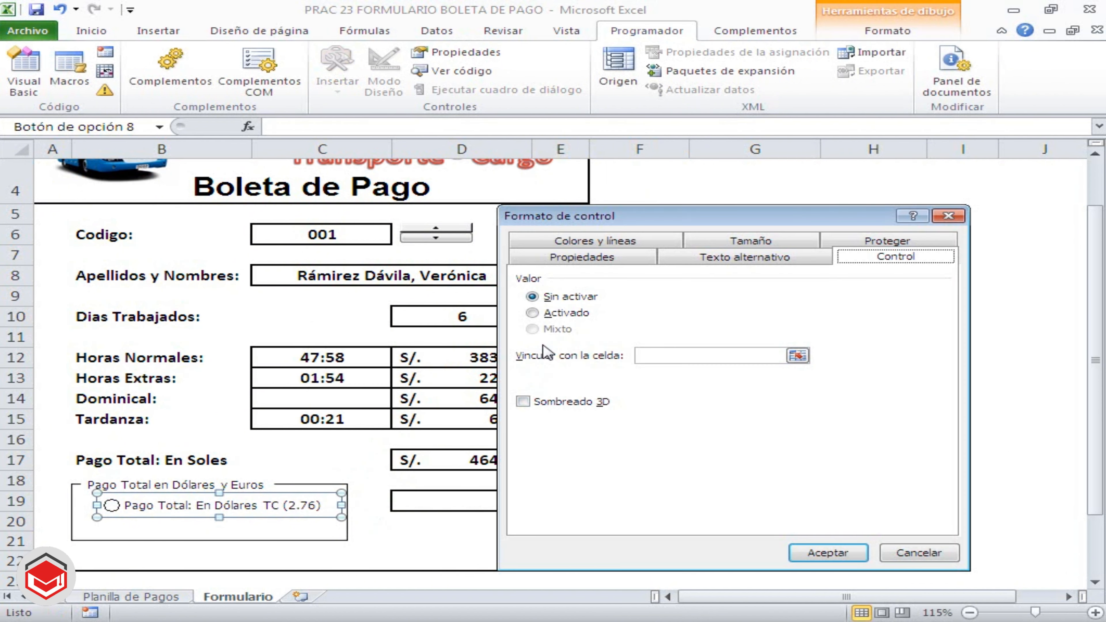
{"action": "left_click", "coordinate": [798, 357]}
{"action": "left_click", "coordinate": [66, 503]}
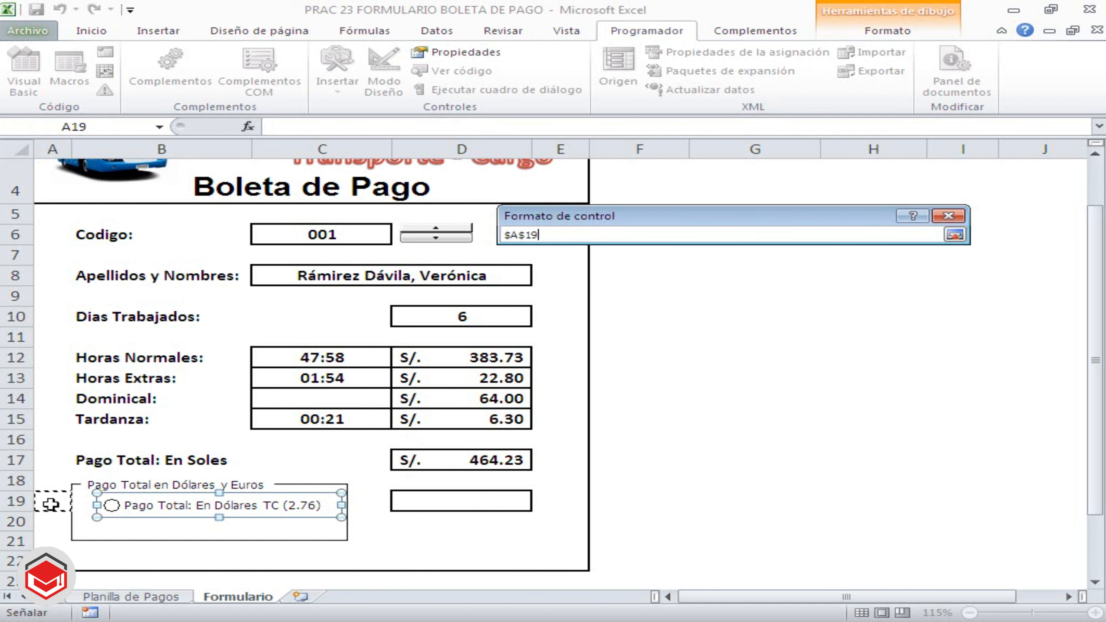
{"action": "left_click", "coordinate": [954, 235]}
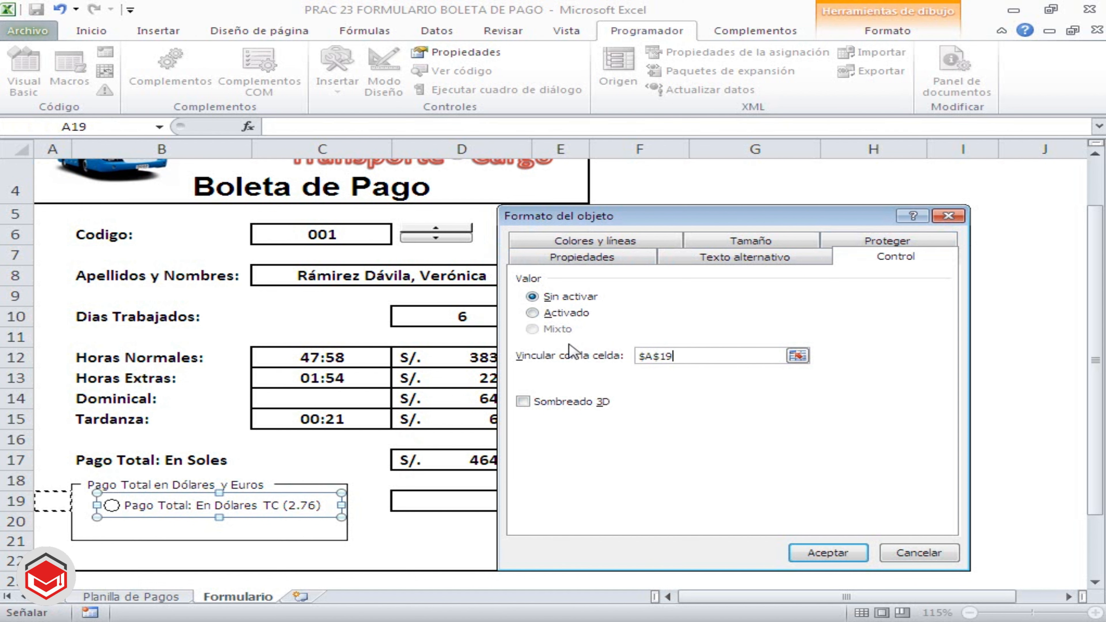
{"action": "left_click", "coordinate": [523, 401]}
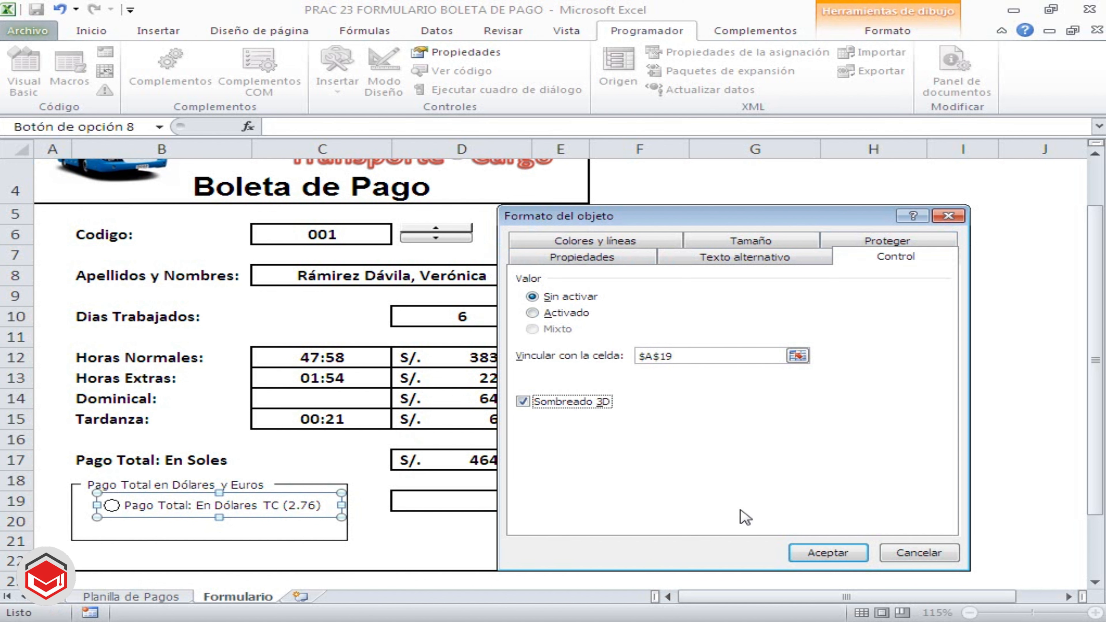
{"action": "left_click", "coordinate": [803, 551]}
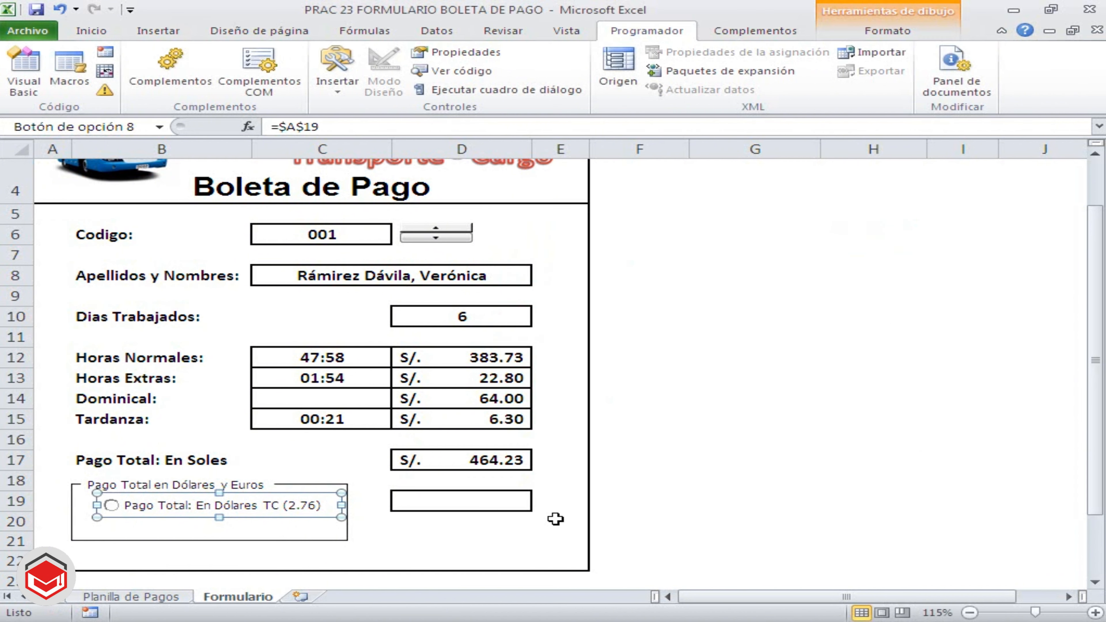
{"action": "left_click", "coordinate": [649, 521]}
{"action": "left_click", "coordinate": [113, 506]}
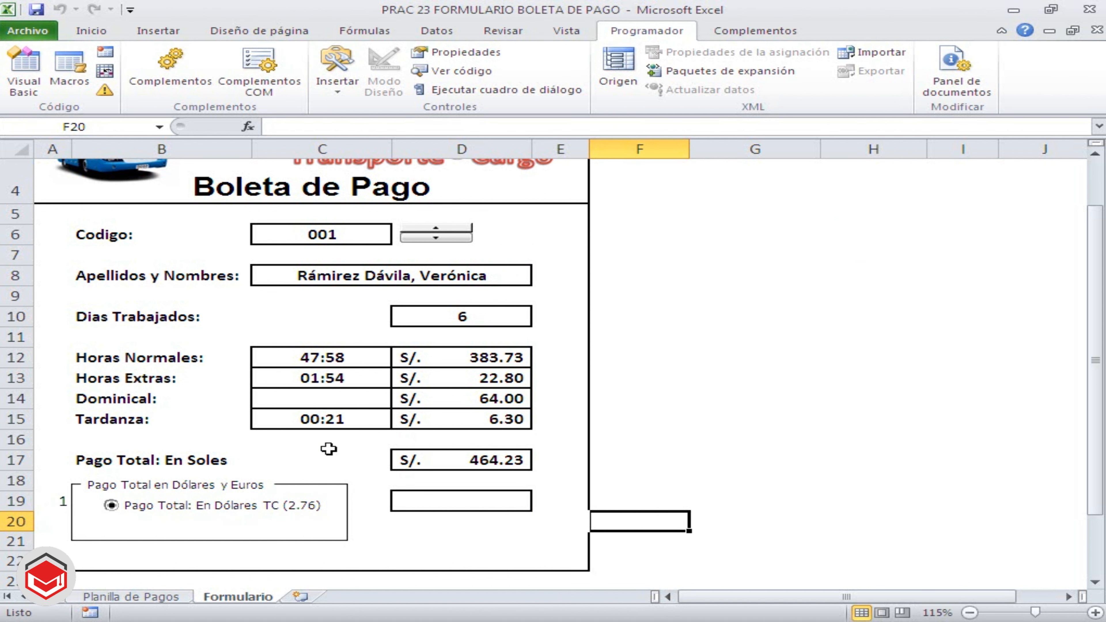
Draw a second option button form control inside the group box, directly below the dollar option
{"action": "left_click", "coordinate": [338, 89]}
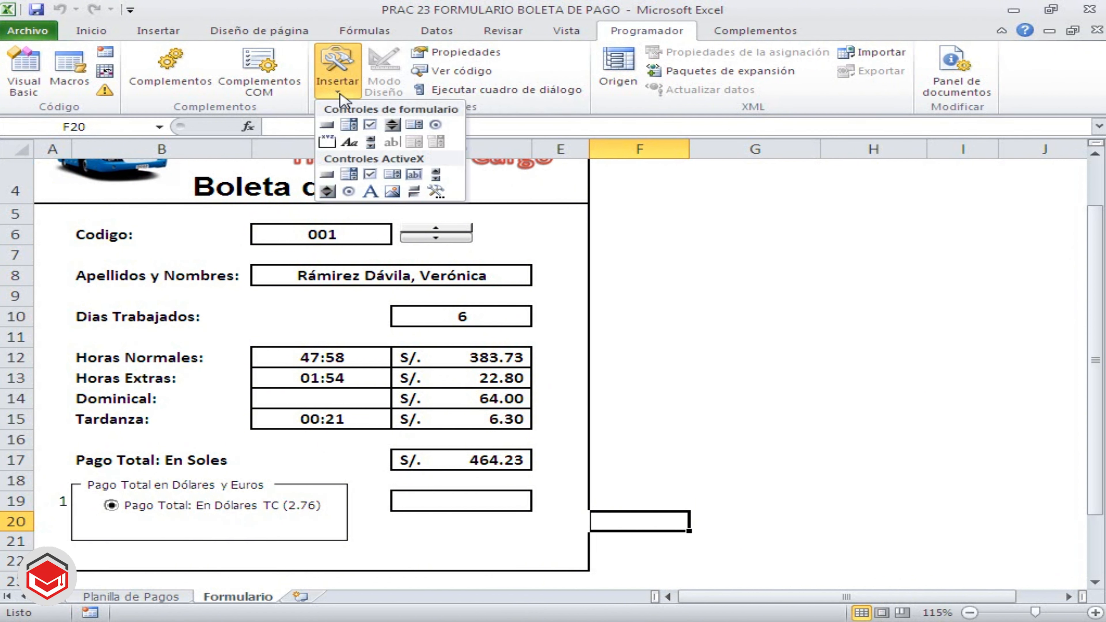
{"action": "left_click", "coordinate": [435, 126]}
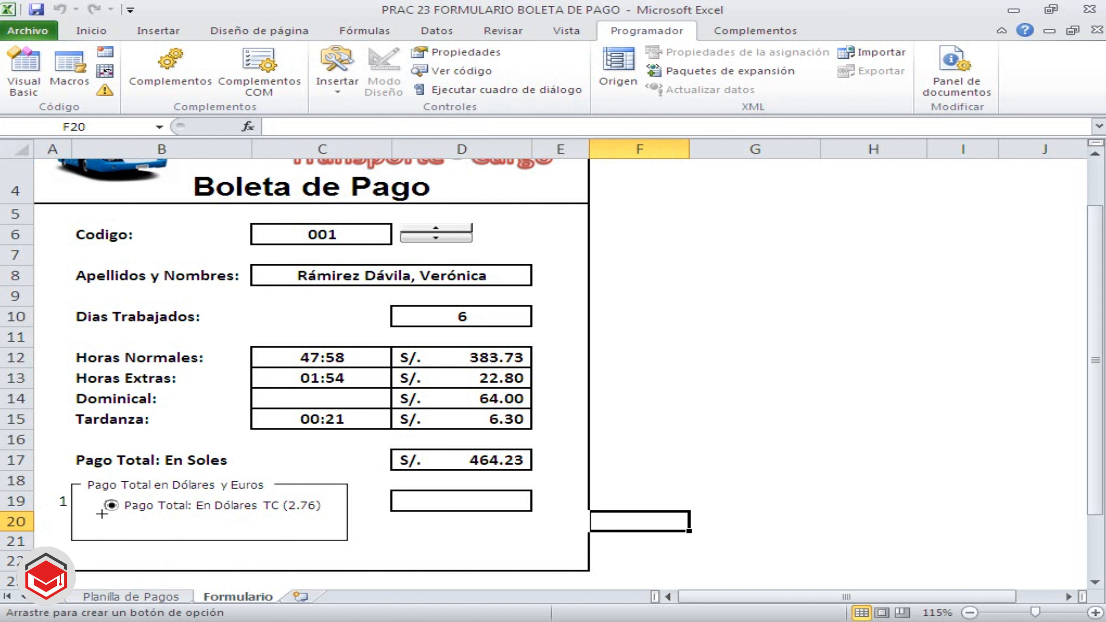
{"action": "left_click_drag", "start_coordinate": [101, 514], "coordinate": [335, 522]}
Caption the second option button "Pago Total: En Euros TC (3.71)"
{"action": "right_click", "coordinate": [237, 528]}
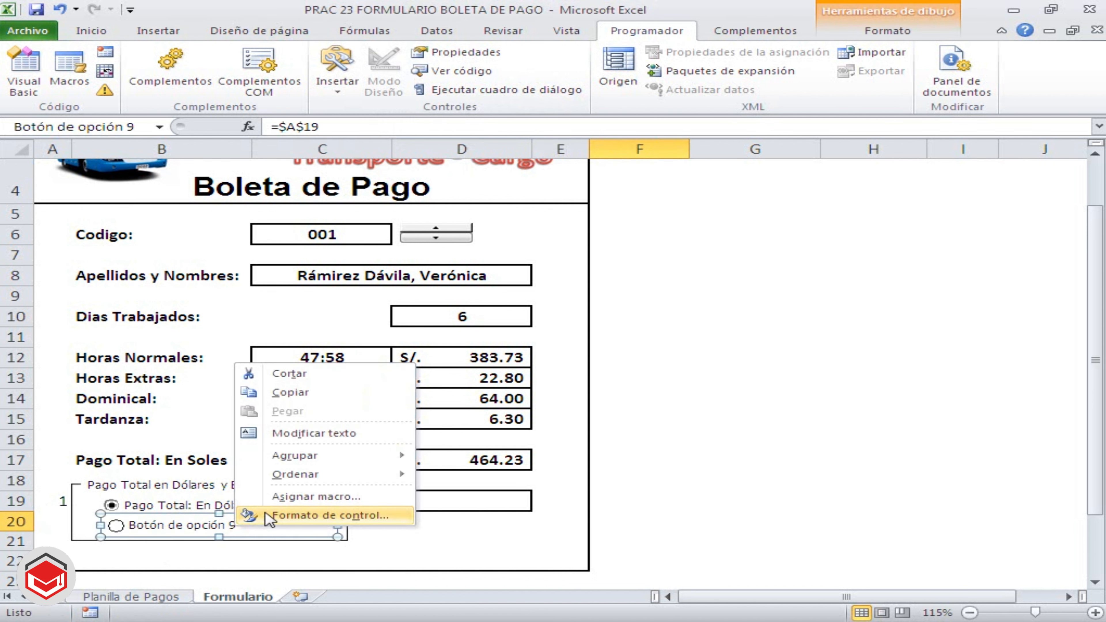
{"action": "left_click", "coordinate": [286, 433]}
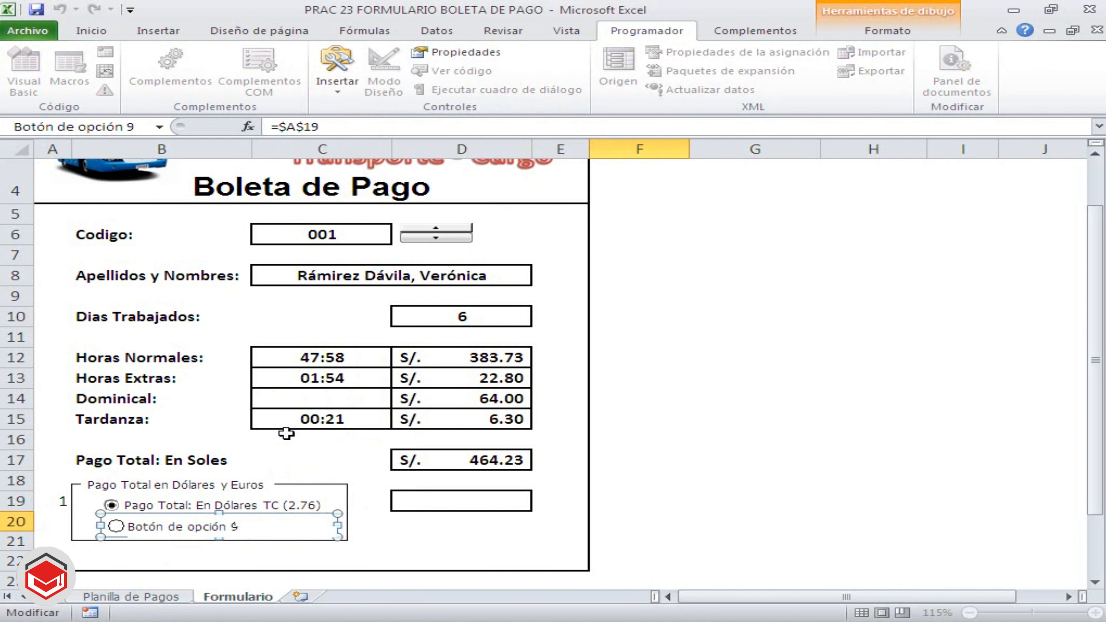
{"action": "key", "text": "Delete"}
{"action": "key", "text": "Delete"}
{"action": "key", "text": "Delete"}
{"action": "key", "text": "Delete"}
{"action": "key", "text": "Delete"}
{"action": "key", "text": "Delete"}
{"action": "key", "text": "Delete"}
{"action": "key", "text": "Delete"}
{"action": "key", "text": "Delete"}
{"action": "key", "text": "Delete"}
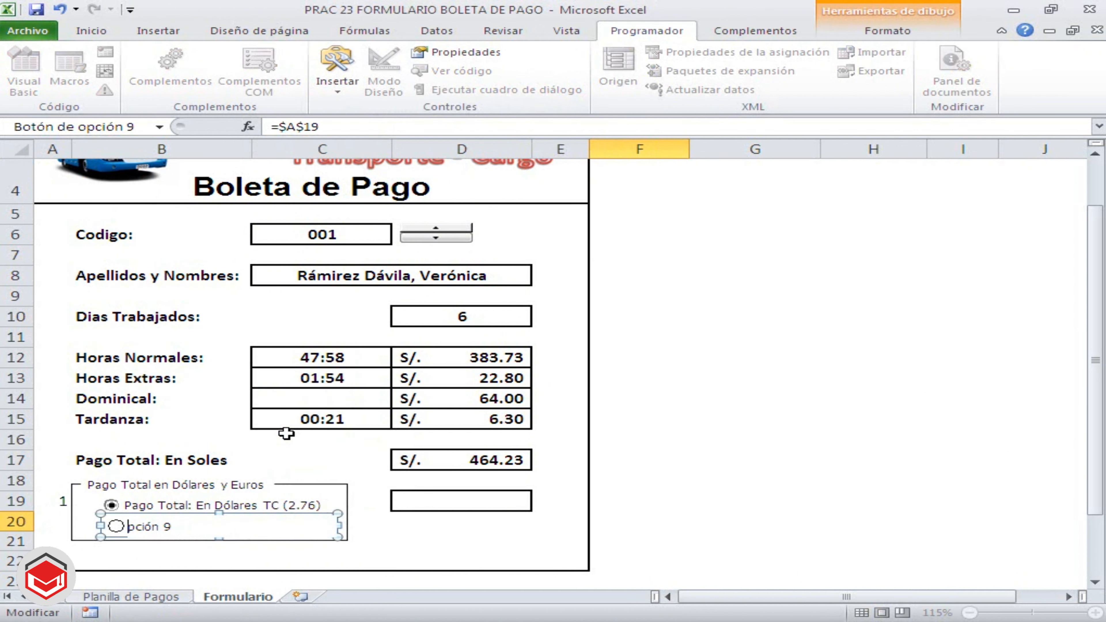
{"action": "key", "text": "Delete"}
{"action": "key", "text": "Delete"}
{"action": "key", "text": "Delete"}
{"action": "key", "text": "Delete"}
{"action": "key", "text": "Delete"}
{"action": "key", "text": "Delete"}
{"action": "type", "text": "Pago Total:"}
{"action": "type", "text": "En E"}
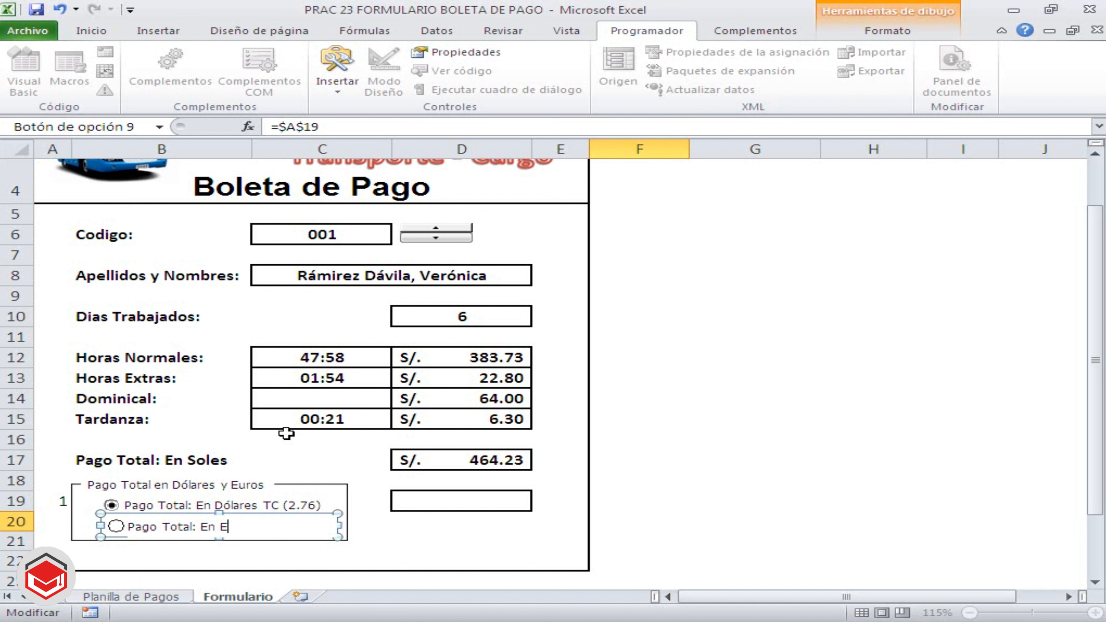
{"action": "type", "text": "uros TC (3.71"}
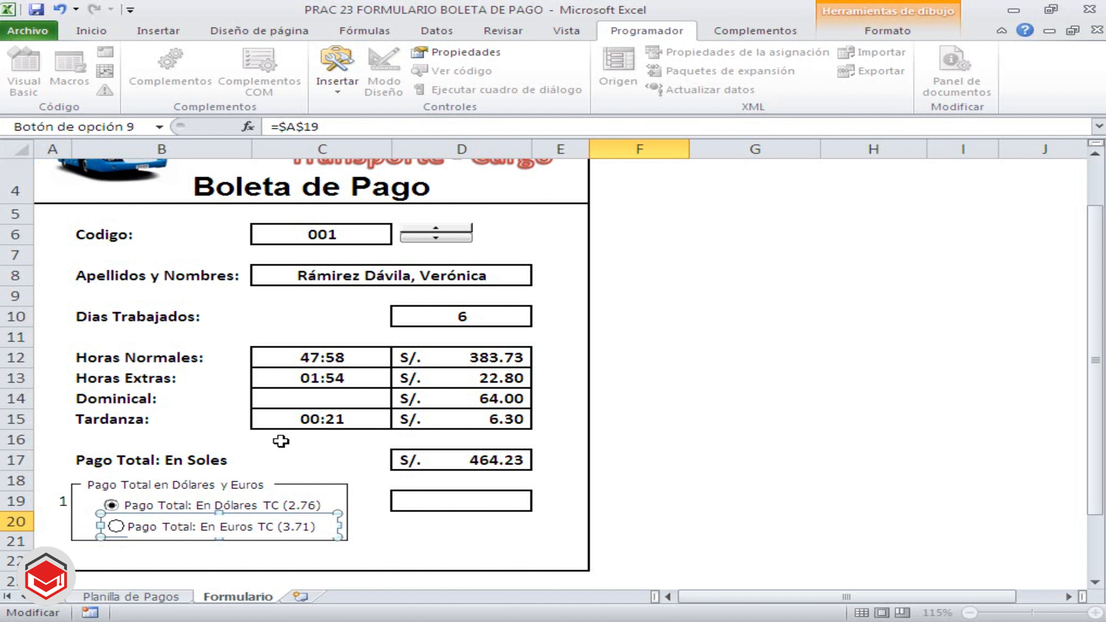
{"action": "left_click", "coordinate": [417, 524]}
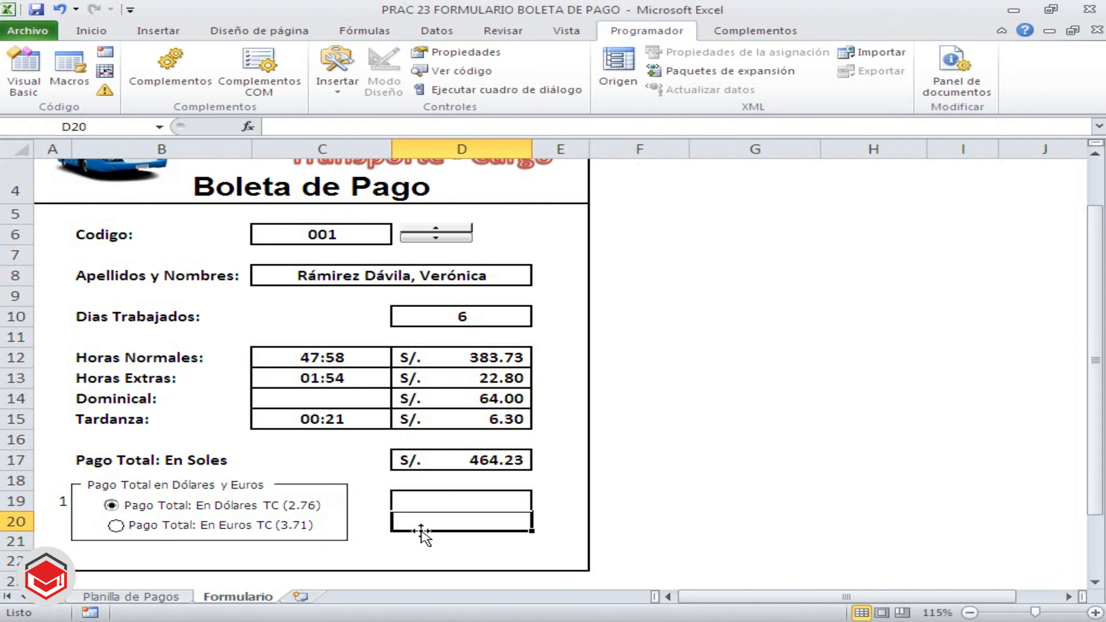
Shift the euro option button slightly to line up with the dollar option above it
{"action": "right_click", "coordinate": [311, 527]}
{"action": "left_click", "coordinate": [286, 538]}
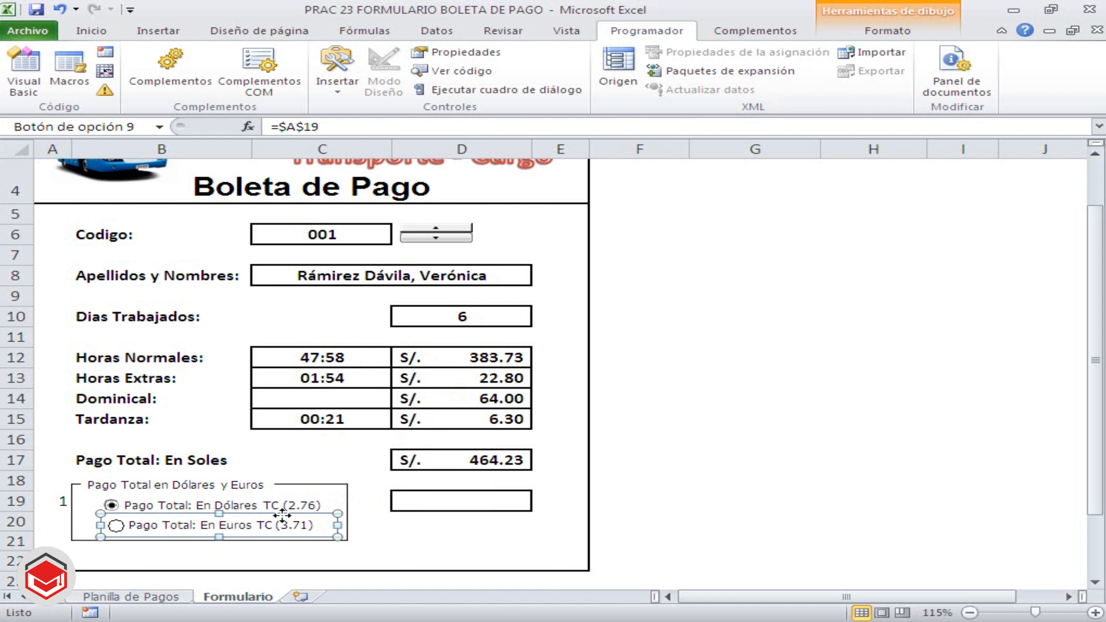
{"action": "left_click_drag", "start_coordinate": [281, 516], "coordinate": [279, 516]}
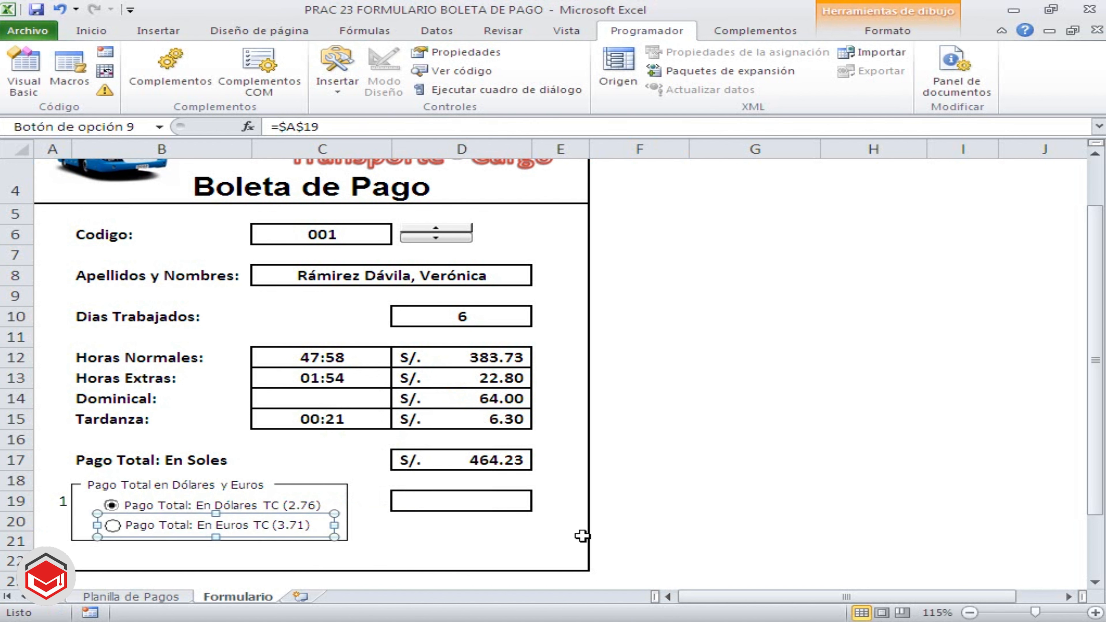
{"action": "left_click", "coordinate": [626, 536]}
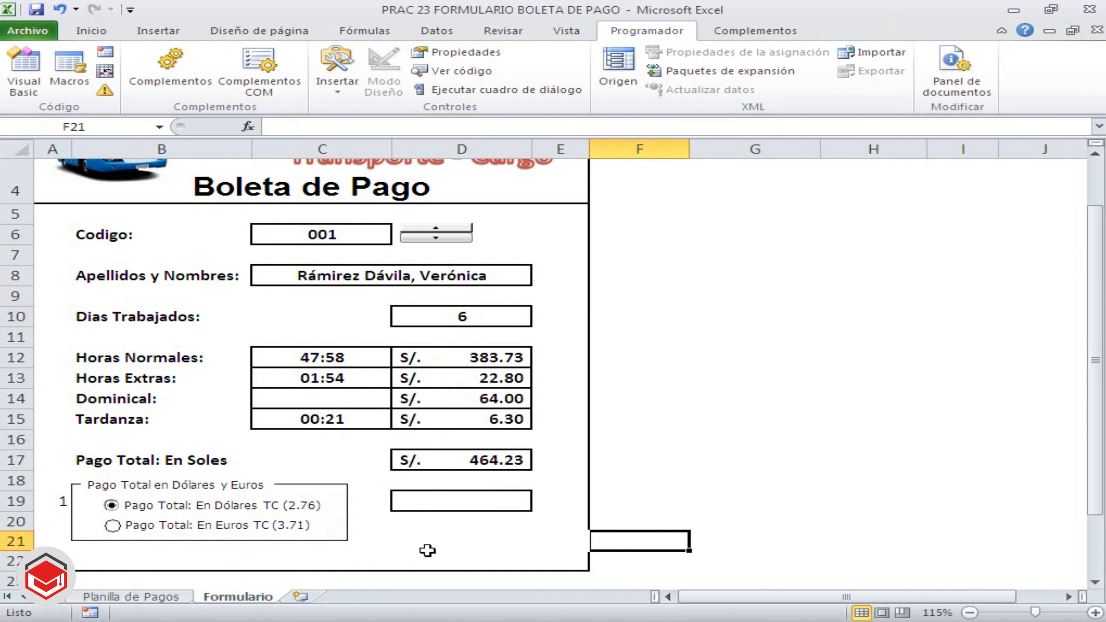
Turn on 3D shading (Sombreado 3D) for the euro option button and deselect the control
{"action": "right_click", "coordinate": [292, 531]}
{"action": "right_click", "coordinate": [283, 529]}
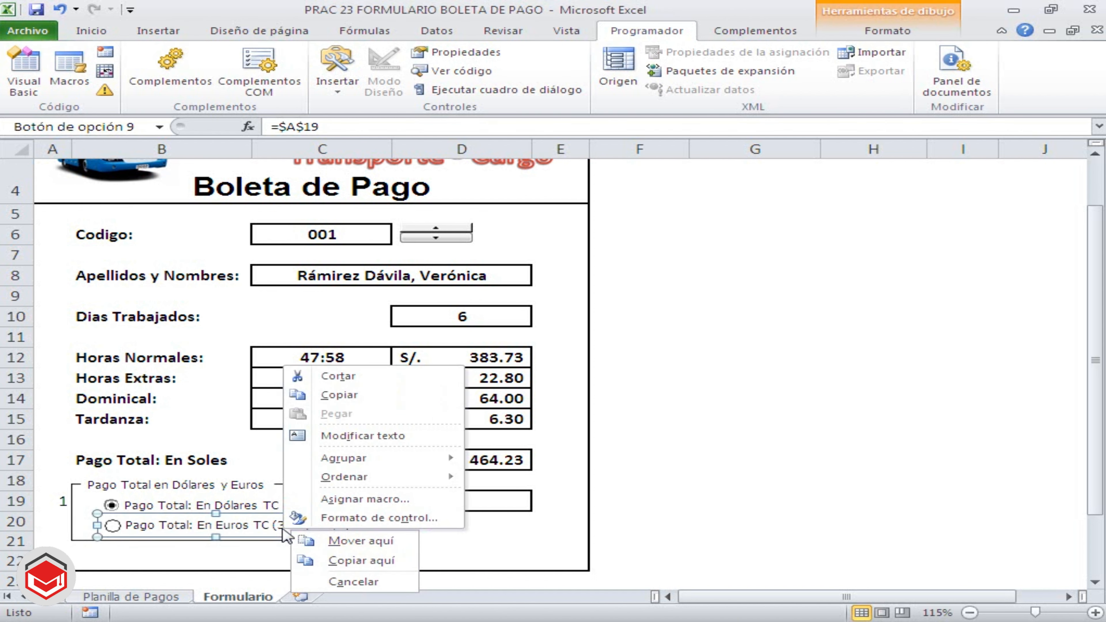
{"action": "left_click", "coordinate": [344, 517]}
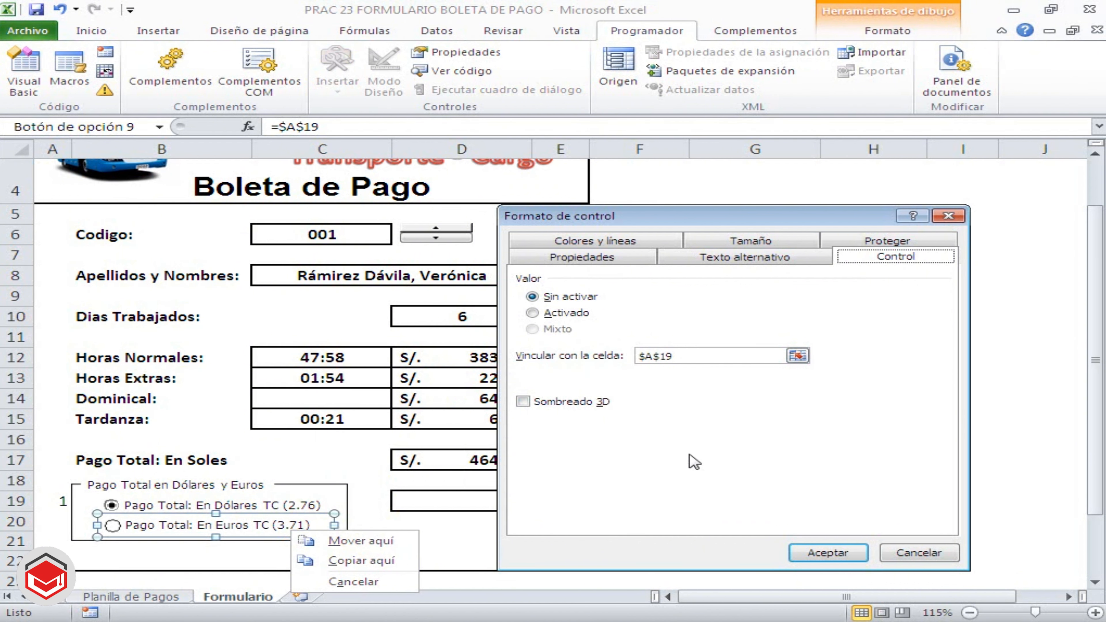
{"action": "left_click", "coordinate": [529, 406]}
{"action": "left_click", "coordinate": [829, 549]}
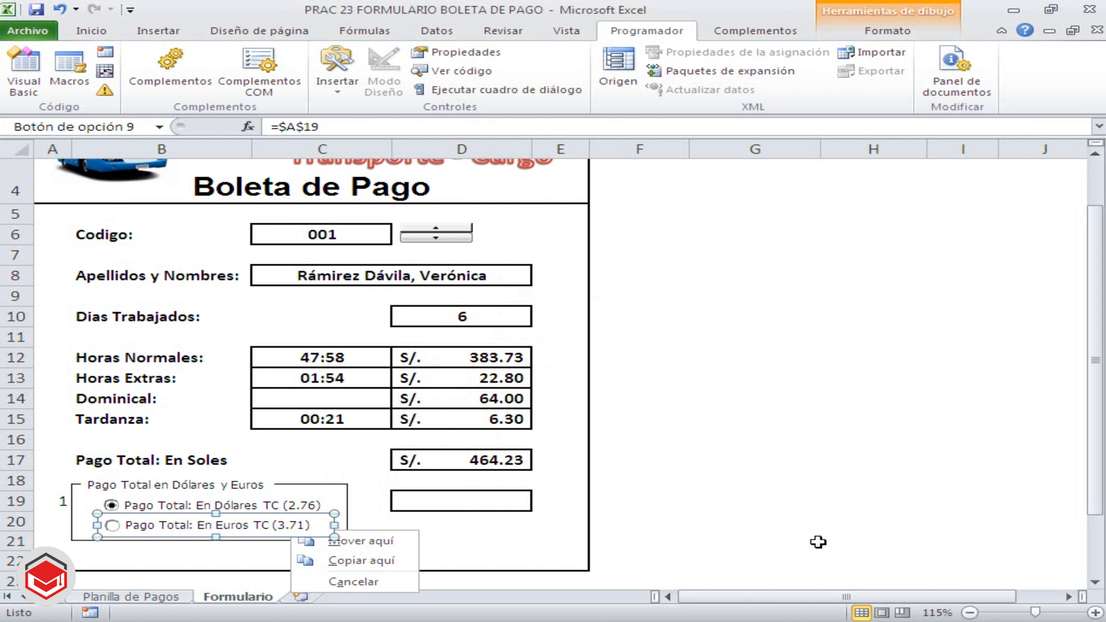
{"action": "left_click", "coordinate": [698, 498]}
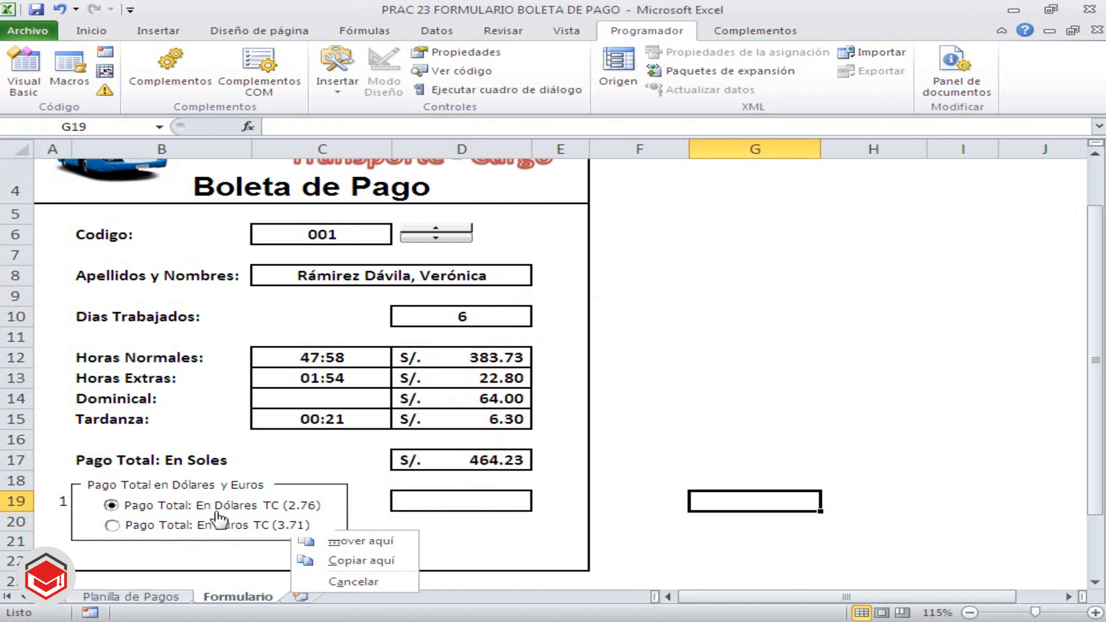
Alternate between the euro and dollar options to test the linked cell A19, finishing on dollars
{"action": "left_click", "coordinate": [195, 527]}
{"action": "left_click", "coordinate": [170, 508]}
{"action": "left_click", "coordinate": [163, 527]}
{"action": "left_click", "coordinate": [168, 511]}
{"action": "left_click", "coordinate": [164, 526]}
{"action": "left_click", "coordinate": [173, 512]}
{"action": "left_click", "coordinate": [172, 528]}
{"action": "left_click", "coordinate": [183, 511]}
Begin an IF formula in D19 that divides the soles total by the dollar rate when A19 is 1: =si(A19=1,D17/2.76
{"action": "left_click", "coordinate": [427, 502]}
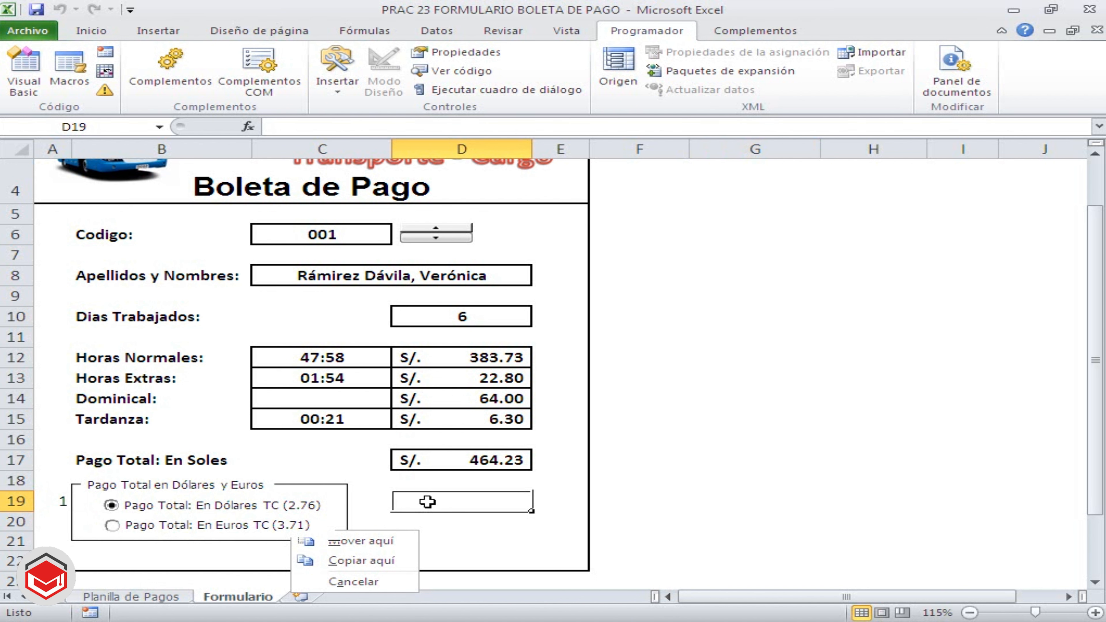
{"action": "type", "text": "="}
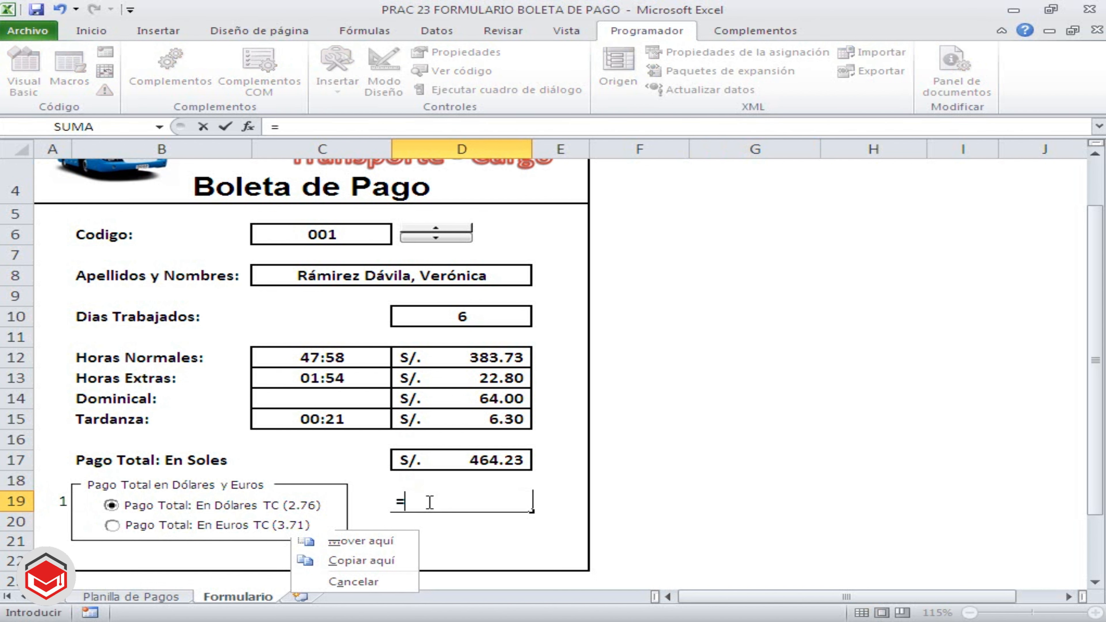
{"action": "type", "text": "si("}
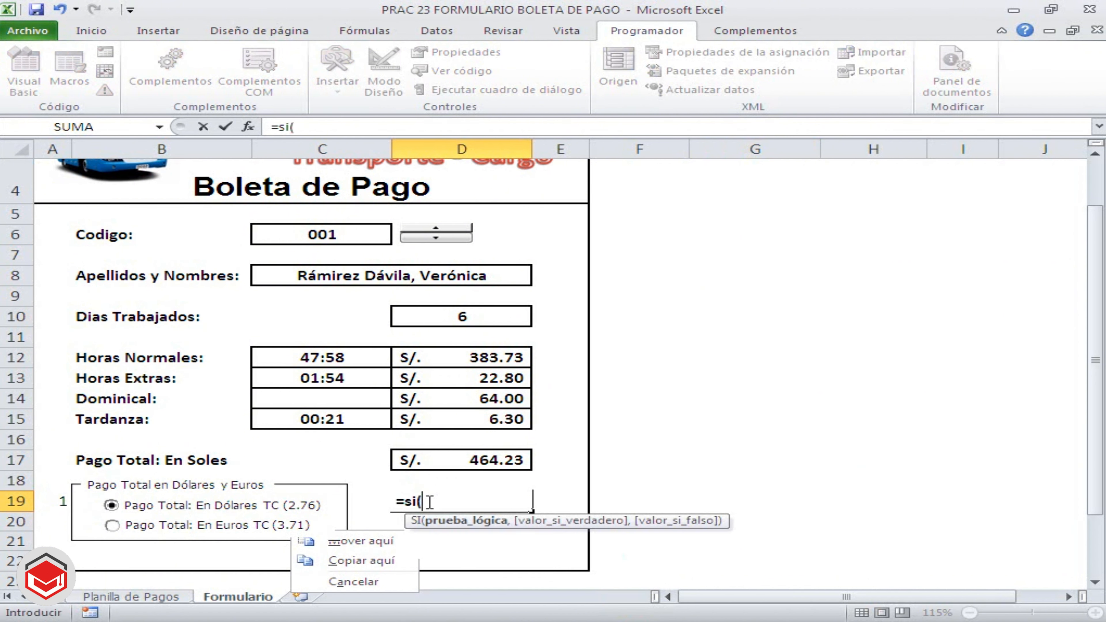
{"action": "left_click", "coordinate": [52, 501]}
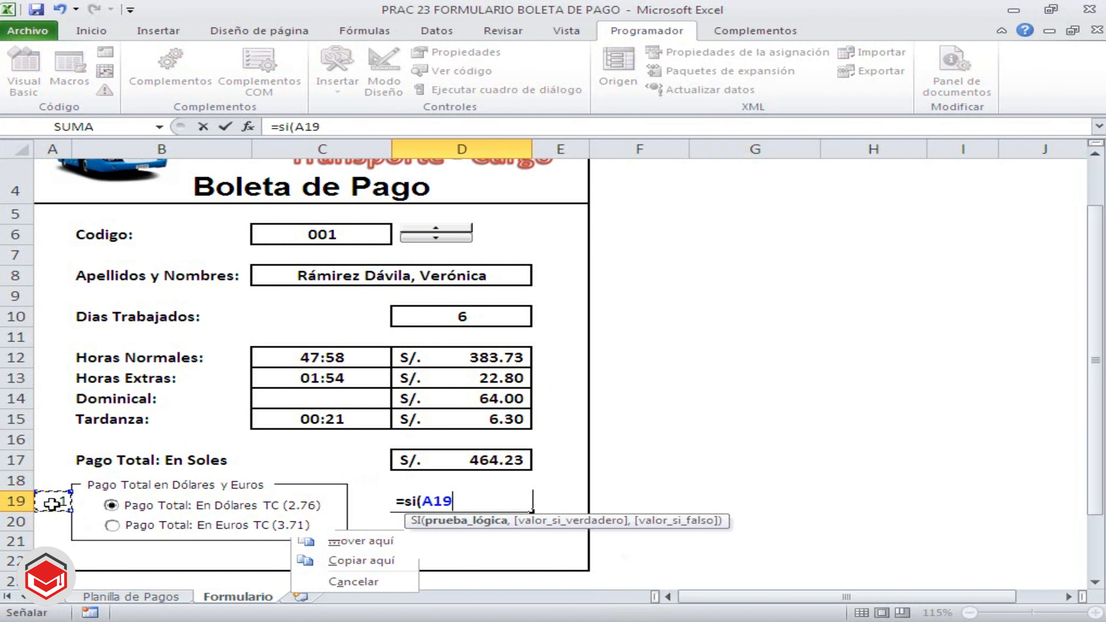
{"action": "type", "text": "=1"}
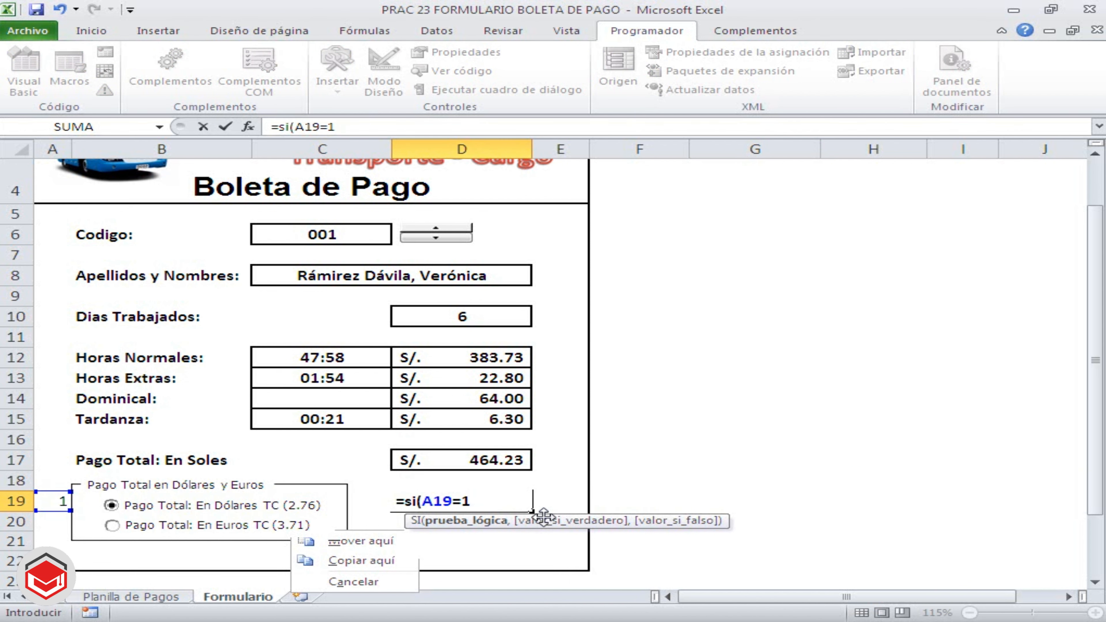
{"action": "type", "text": ","}
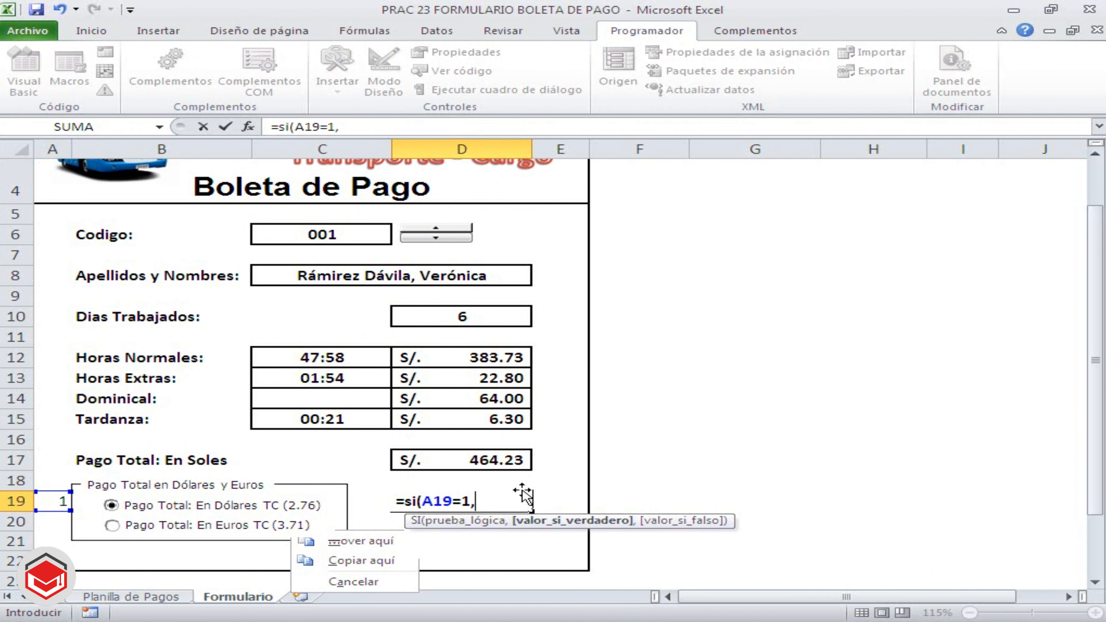
{"action": "left_click", "coordinate": [492, 457]}
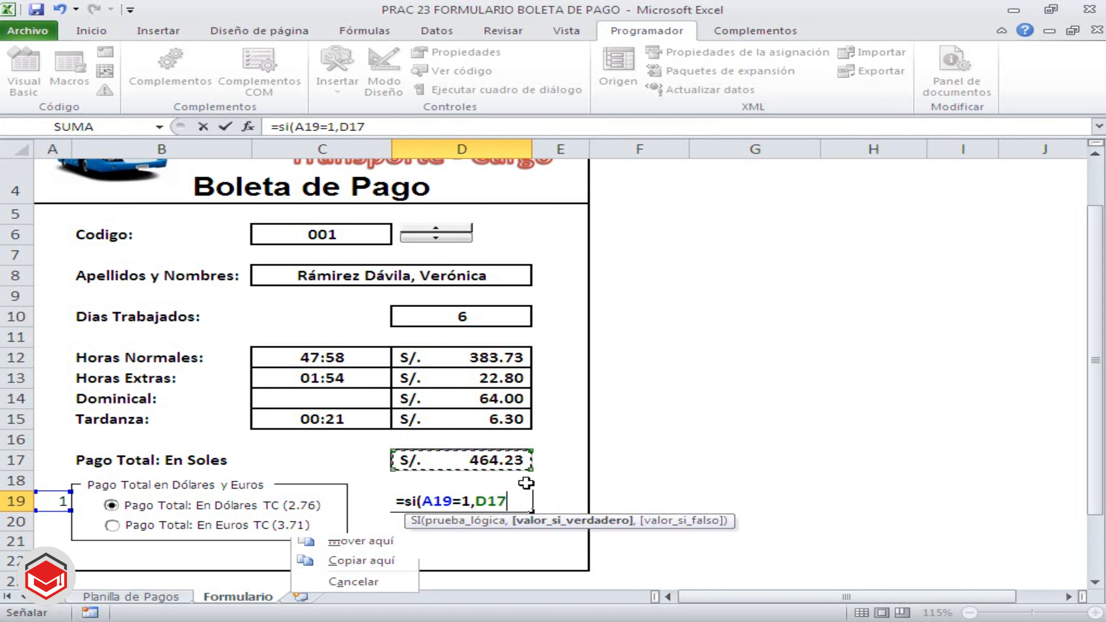
{"action": "type", "text": "/"}
{"action": "type", "text": "2.76"}
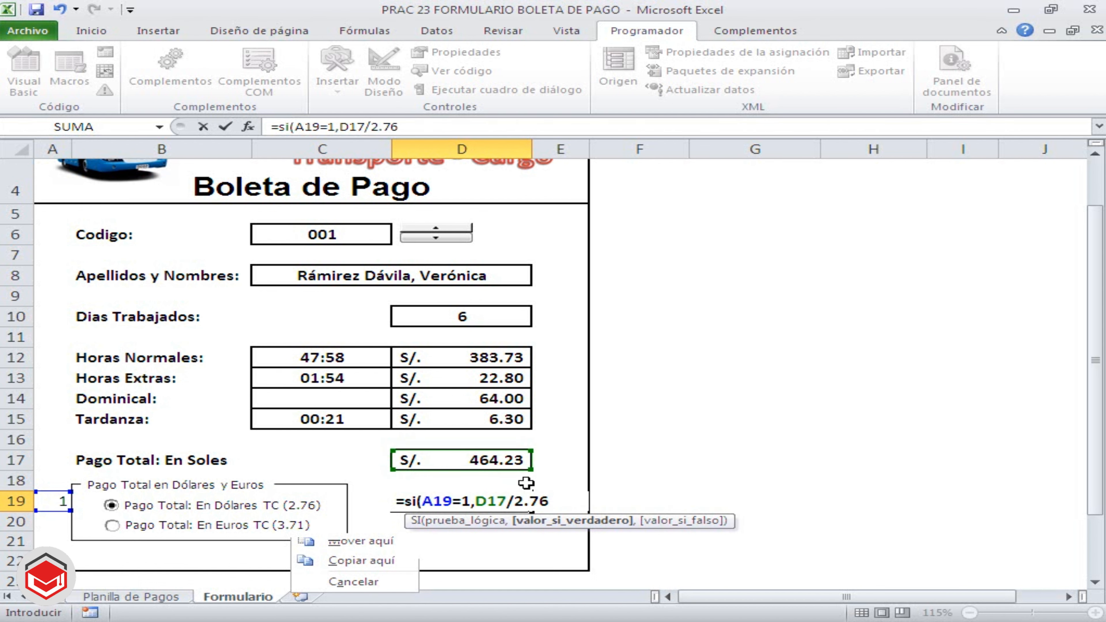
{"action": "type", "text": ",SI"}
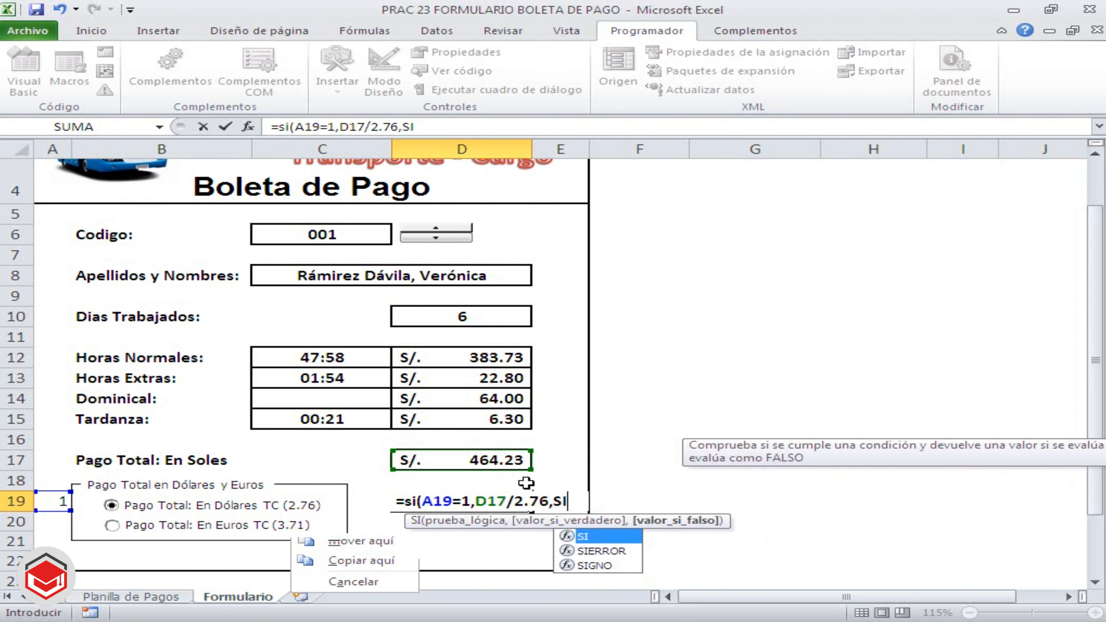
{"action": "type", "text": "("}
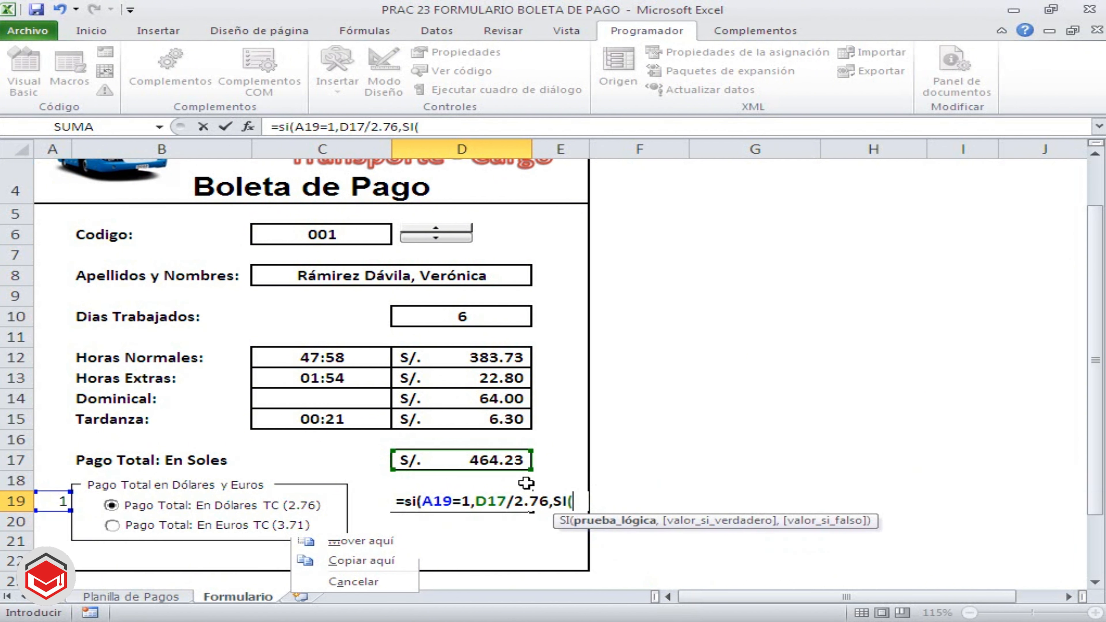
Complete the D19 formula with the nested condition SI(A19=2,D17/3.71,"") for euros, and accept the proposed closing-parenthesis correction
{"action": "left_click", "coordinate": [57, 506]}
{"action": "type", "text": "=2"}
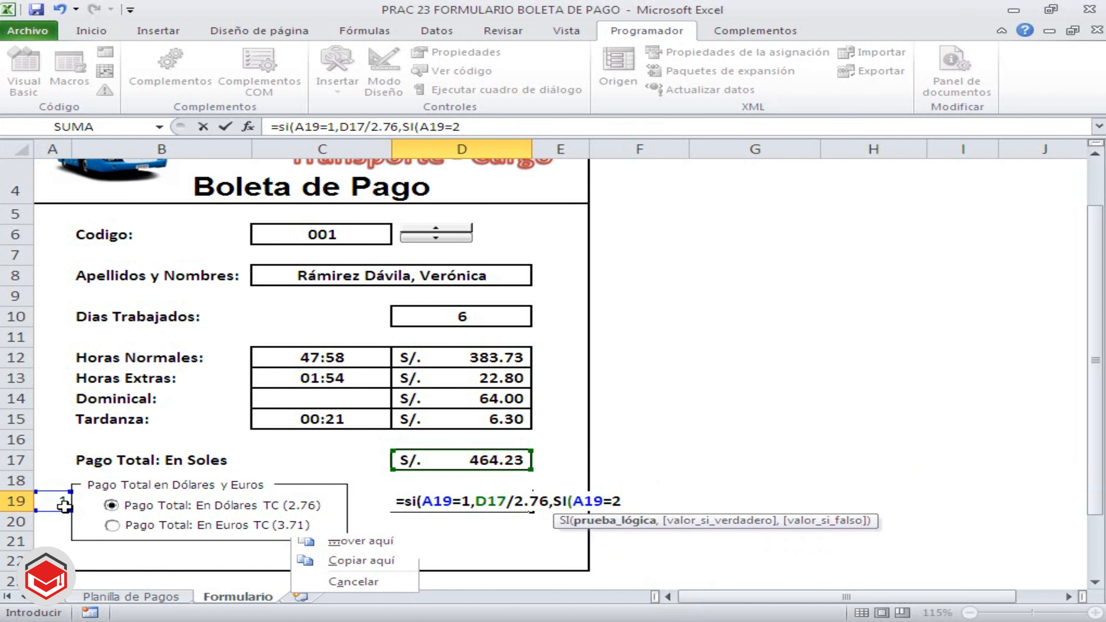
{"action": "type", "text": ","}
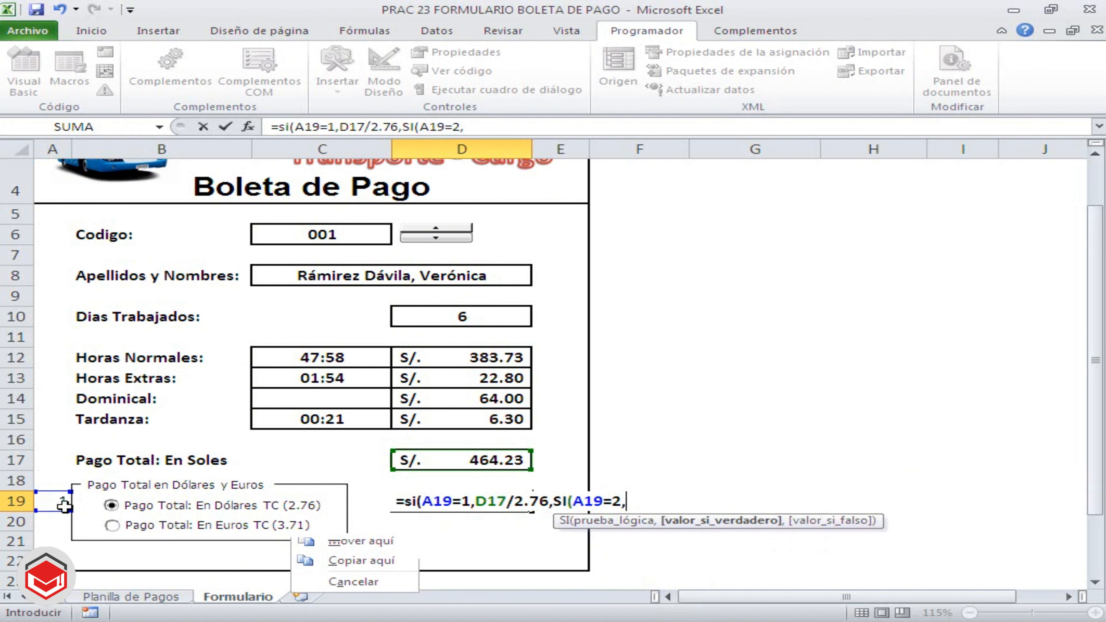
{"action": "left_click", "coordinate": [416, 460]}
{"action": "type", "text": "/"}
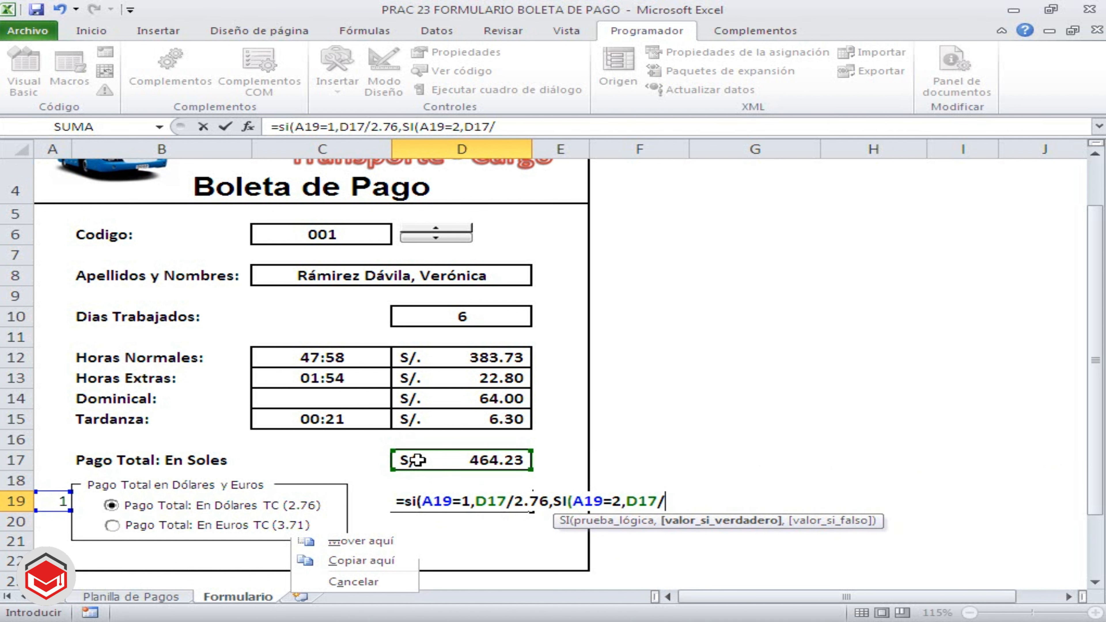
{"action": "type", "text": "3.71,\""}
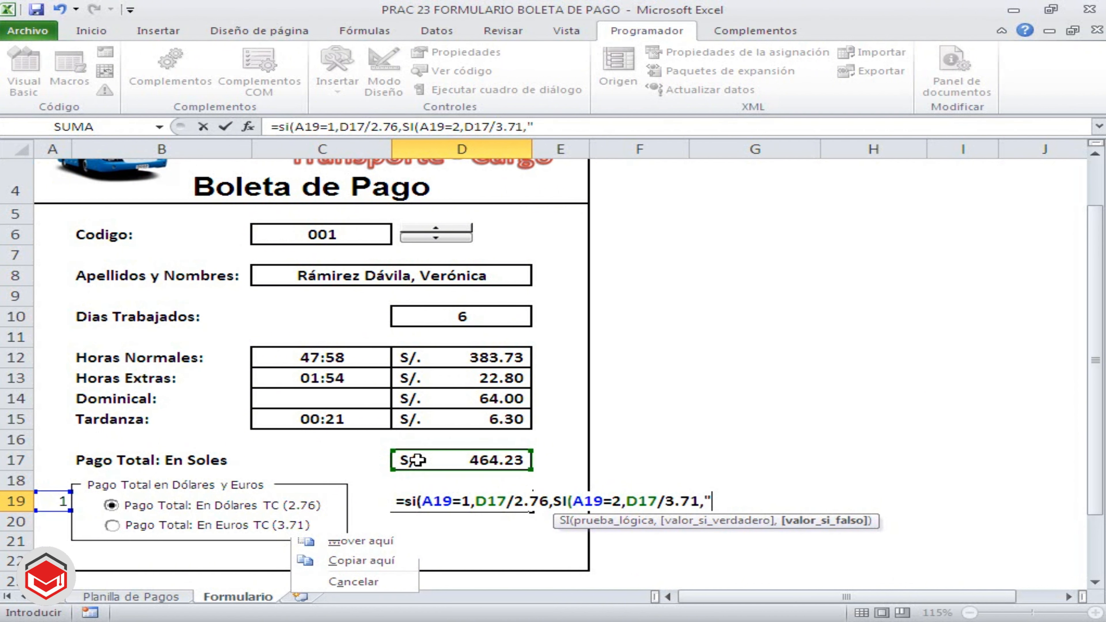
{"action": "type", "text": "\")"}
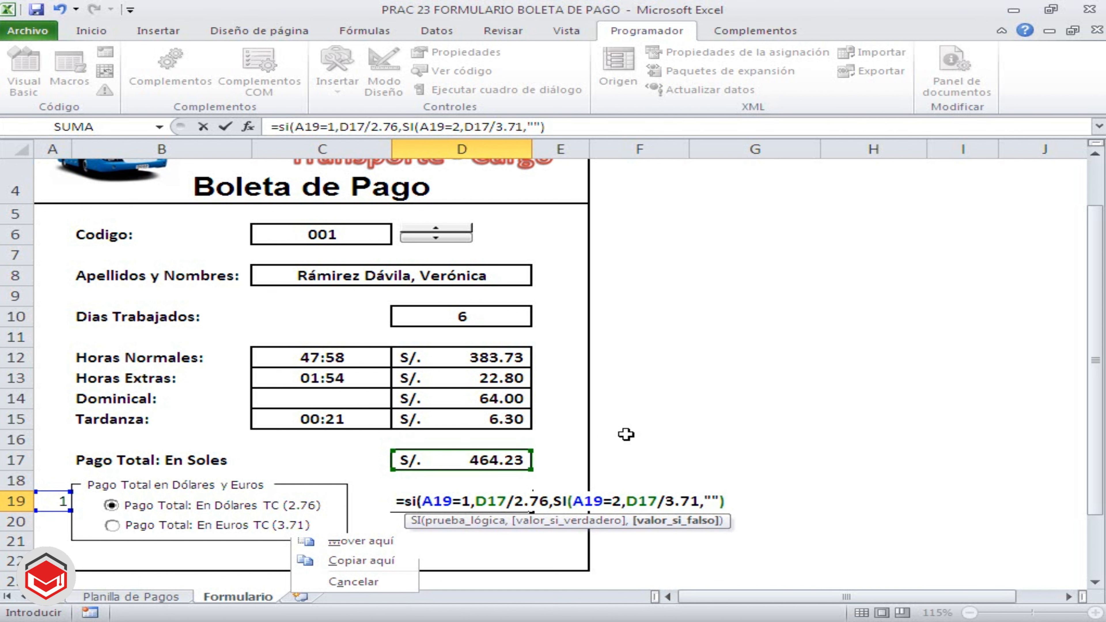
{"action": "key", "text": "Return"}
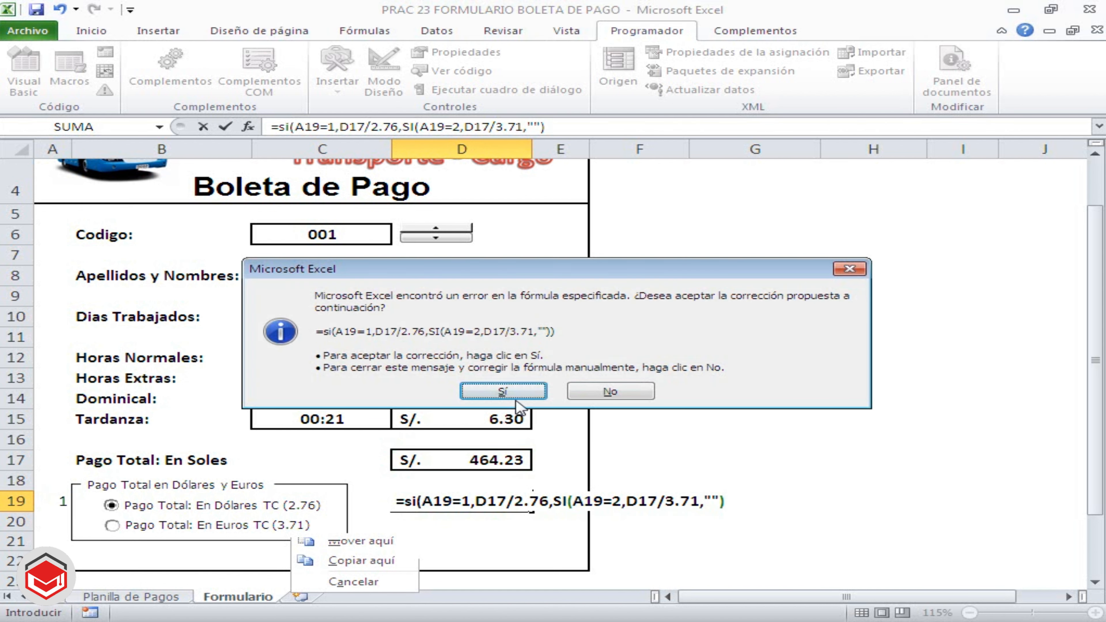
{"action": "left_click", "coordinate": [505, 392]}
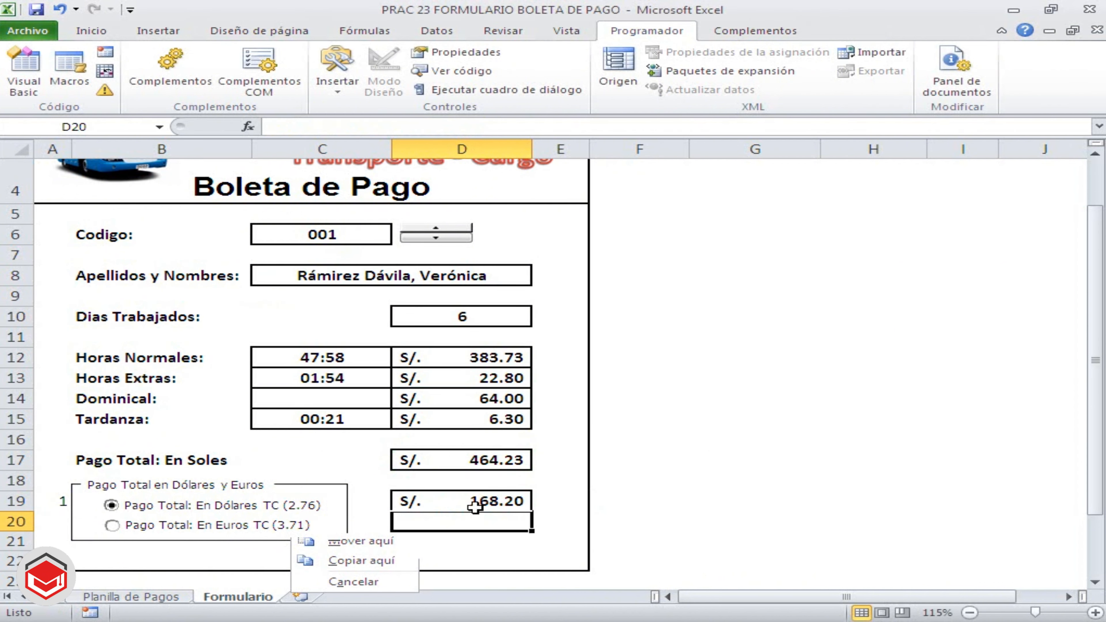
Reselect D19 and switch to the euro option and back to dollars to check the formula's conversion
{"action": "key", "text": "Up"}
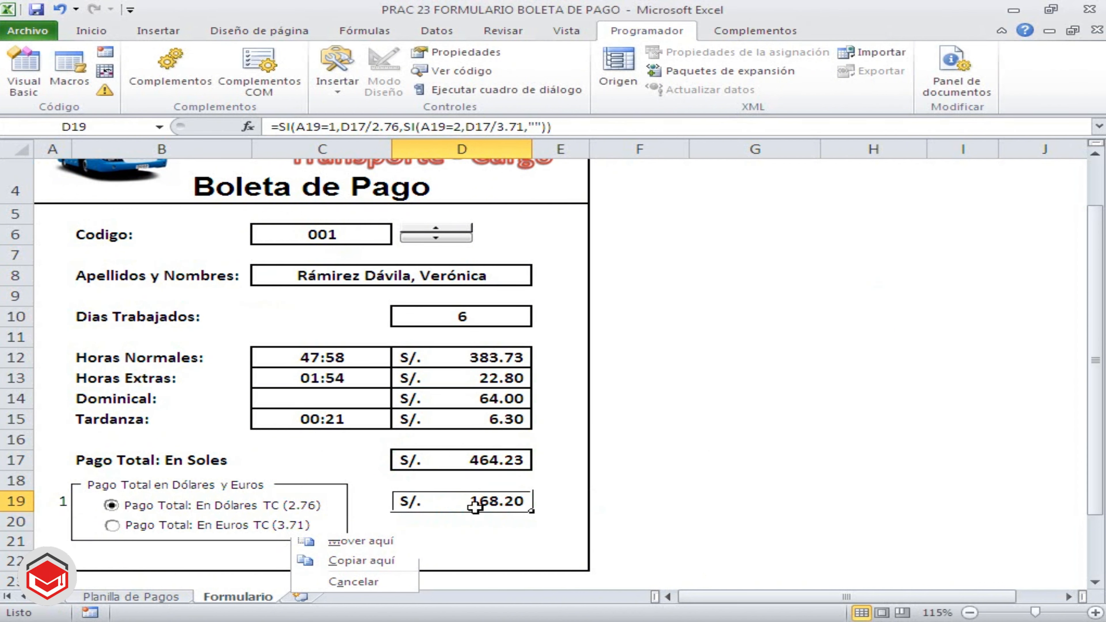
{"action": "left_click", "coordinate": [112, 525]}
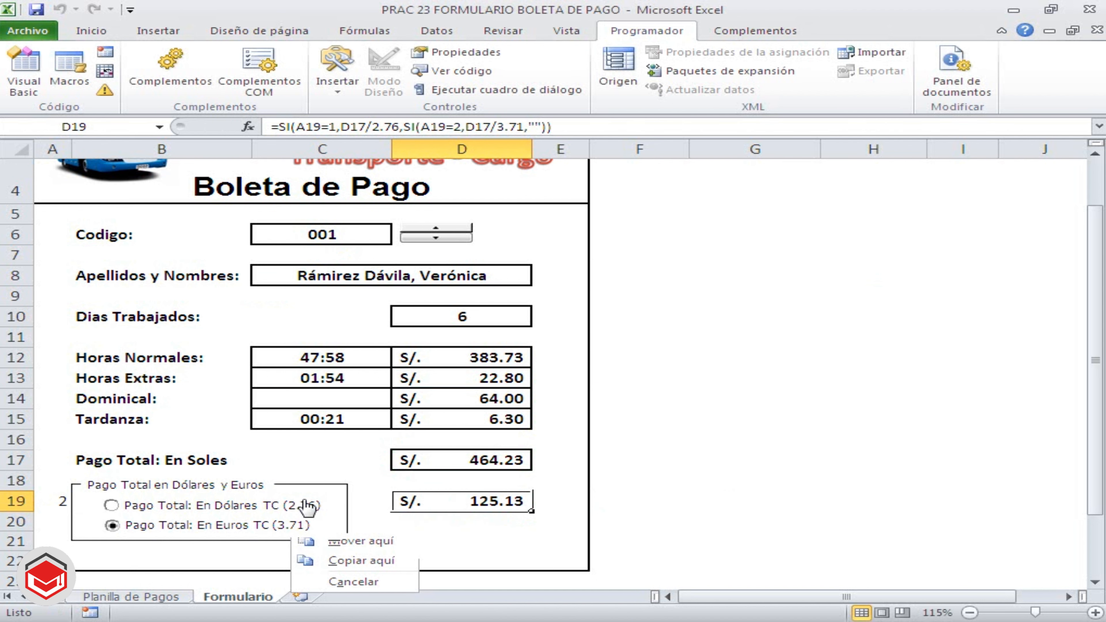
{"action": "left_click", "coordinate": [126, 509]}
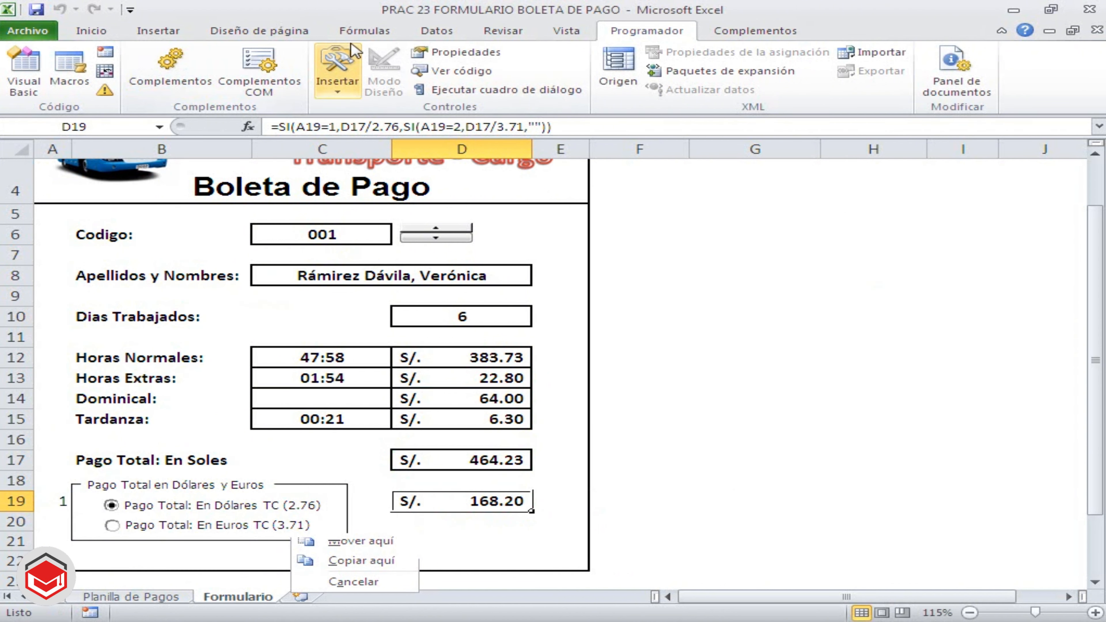
Change D19 from accounting to General format, reduce it to two decimals, and centre the value
{"action": "left_click", "coordinate": [93, 31]}
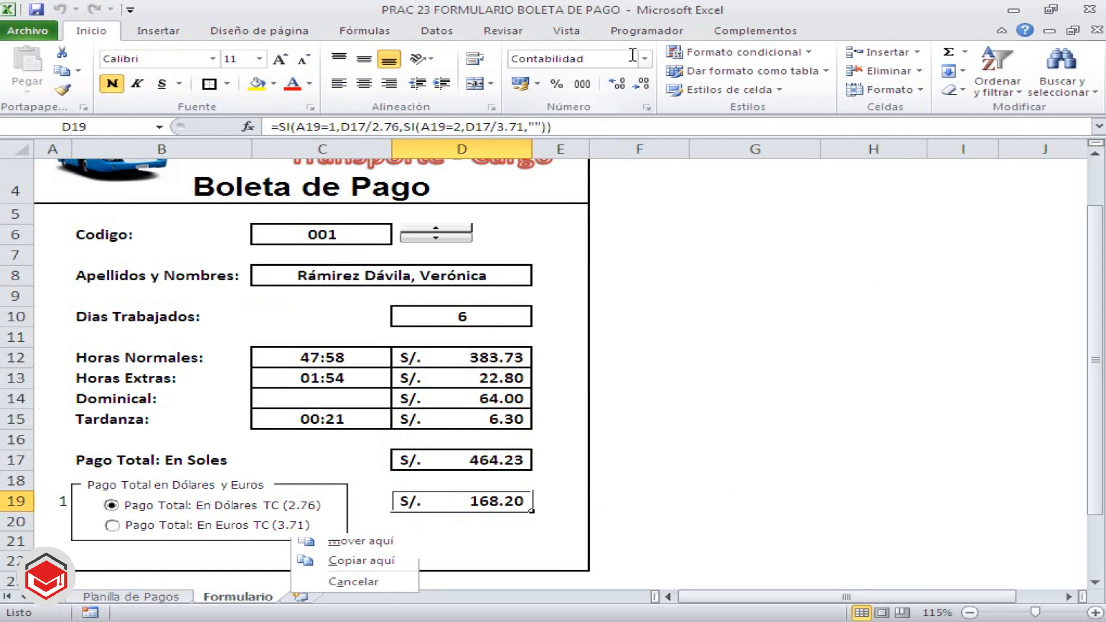
{"action": "left_click", "coordinate": [644, 59]}
{"action": "left_click", "coordinate": [616, 86]}
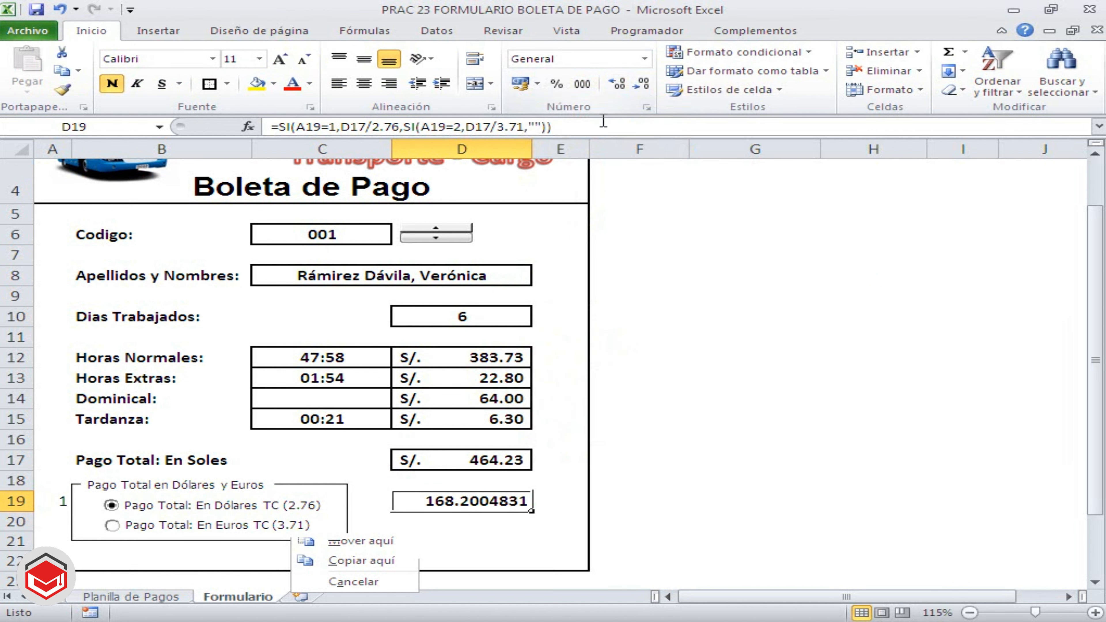
{"action": "double_click", "coordinate": [637, 87]}
{"action": "double_click", "coordinate": [636, 87]}
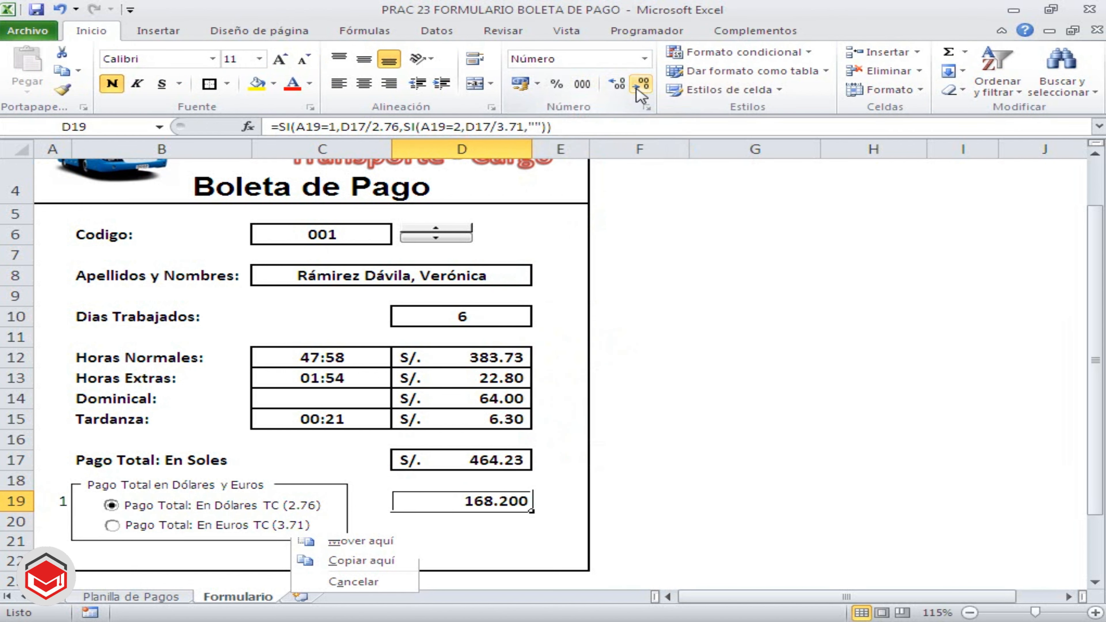
{"action": "left_click", "coordinate": [637, 88]}
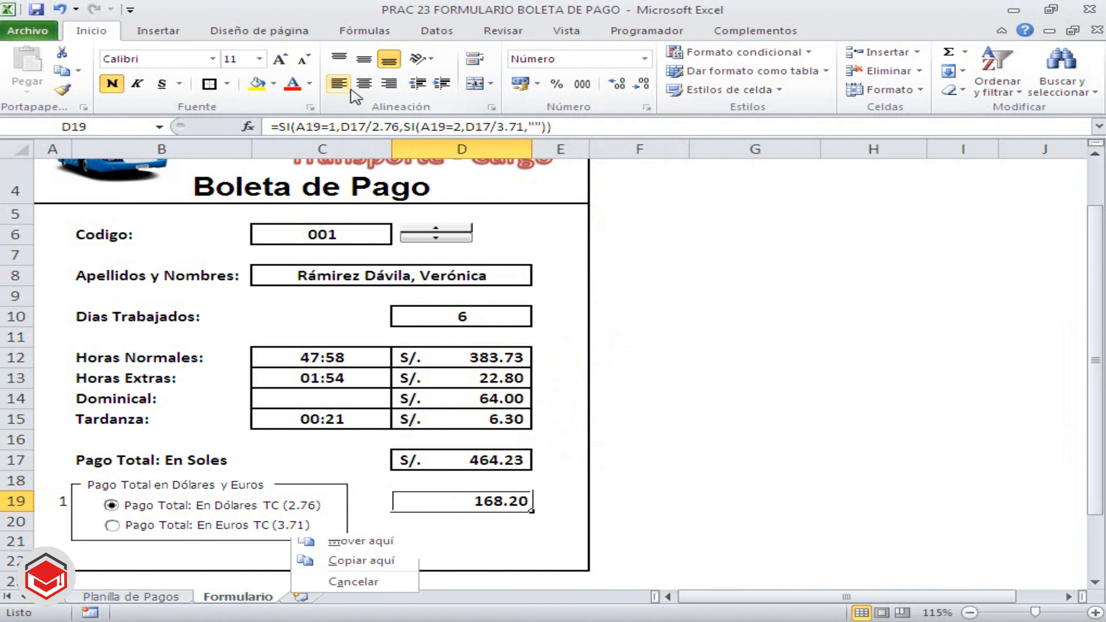
{"action": "left_click", "coordinate": [363, 85]}
{"action": "left_click", "coordinate": [555, 523]}
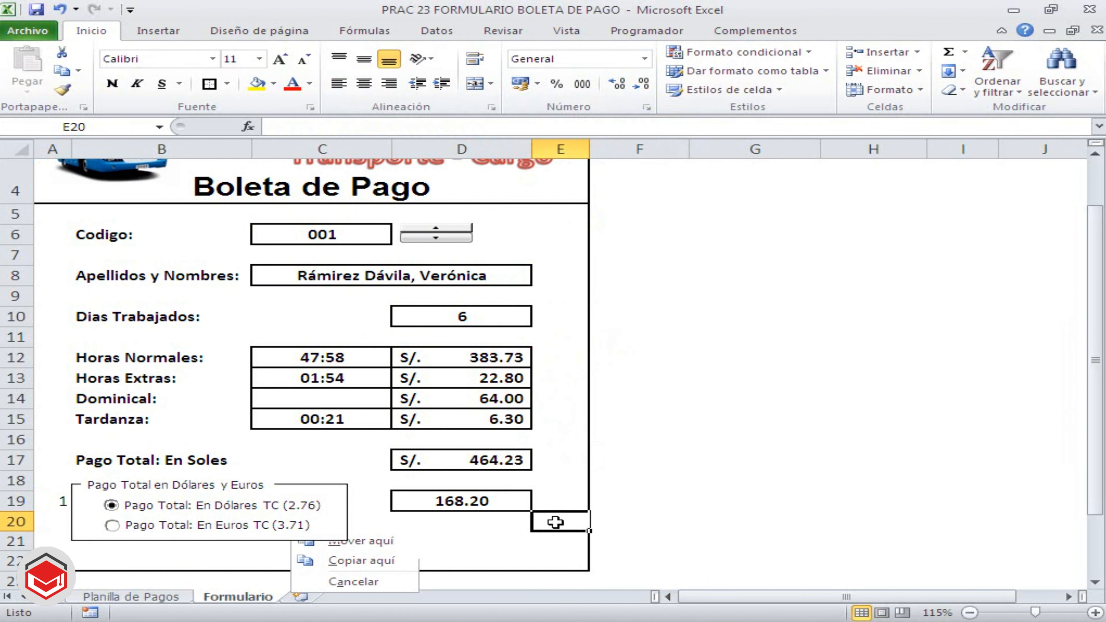
Test the formatted D19 amount by alternating between the euro and dollar options, finishing on euros, and inspect the soles total in D17
{"action": "left_click", "coordinate": [113, 525]}
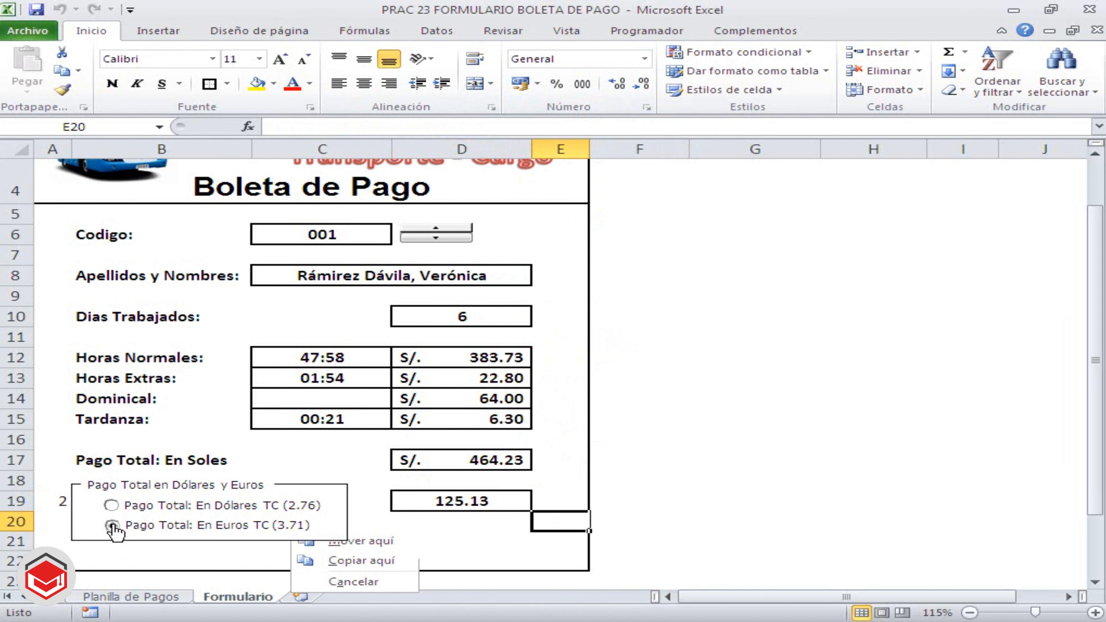
{"action": "left_click", "coordinate": [112, 505]}
{"action": "left_click", "coordinate": [112, 526]}
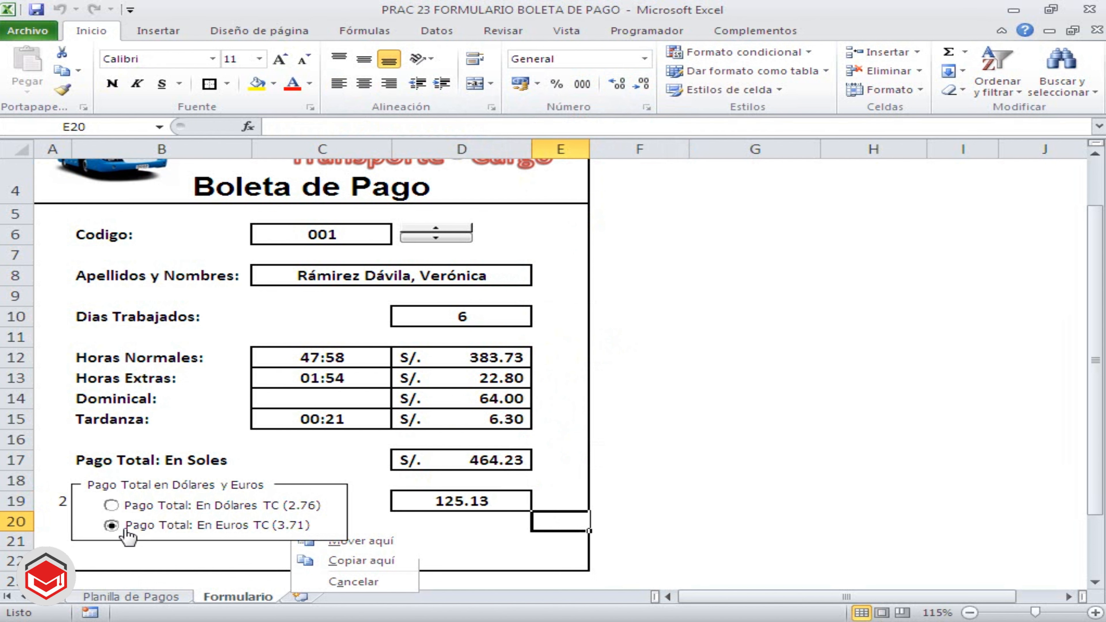
{"action": "left_click", "coordinate": [125, 508]}
{"action": "left_click", "coordinate": [120, 527]}
{"action": "left_click", "coordinate": [444, 460]}
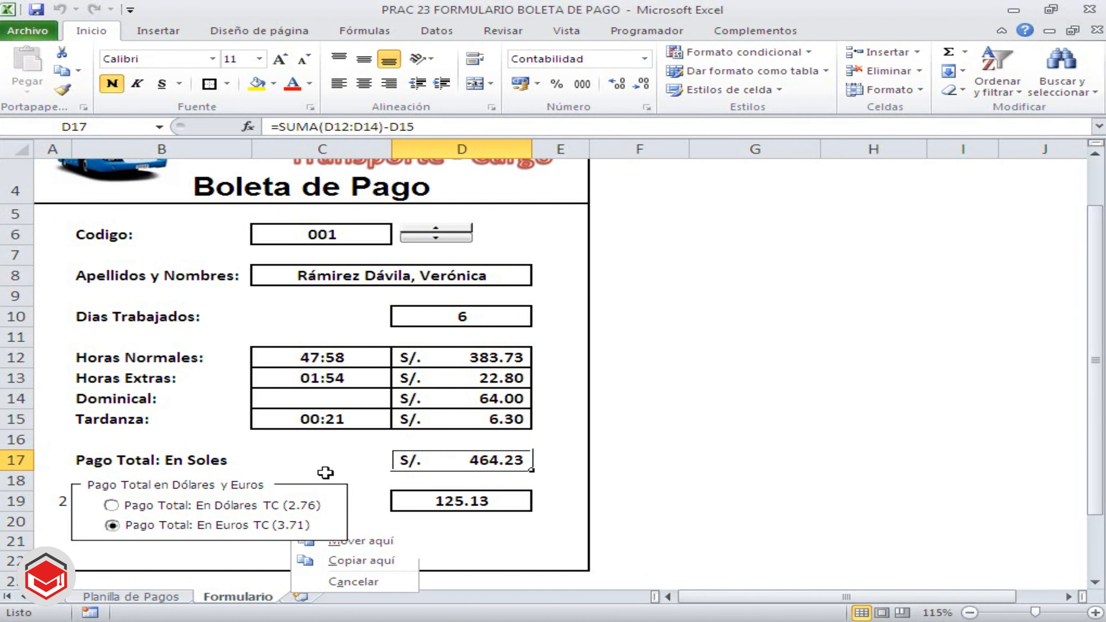
Set the font colour of the linked cell A19 to white to hide its number
{"action": "left_click", "coordinate": [65, 503]}
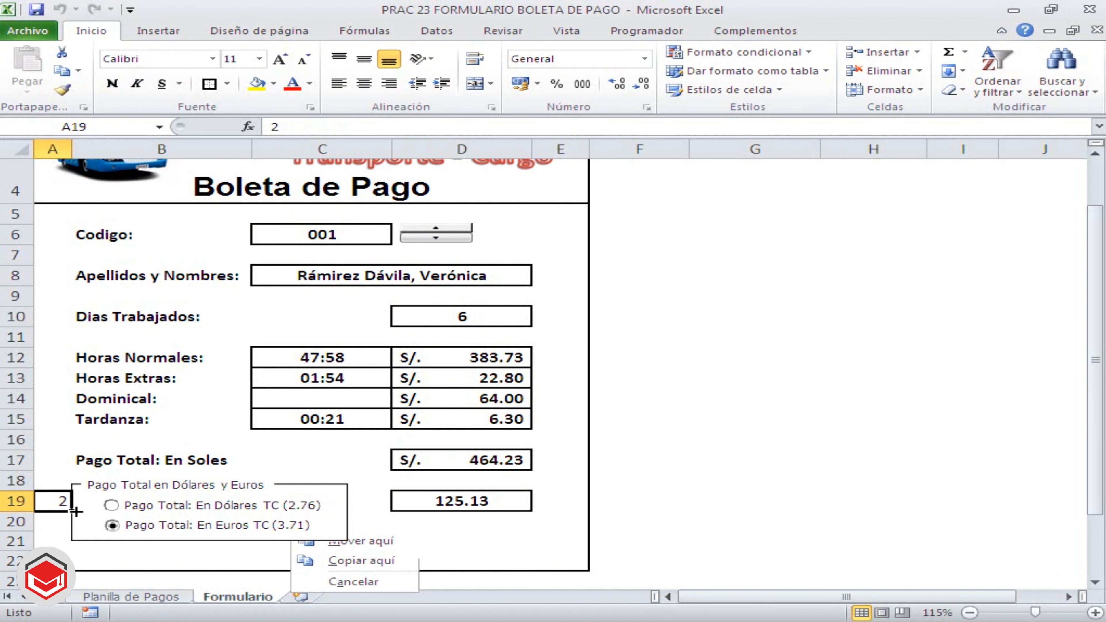
{"action": "left_click", "coordinate": [309, 84]}
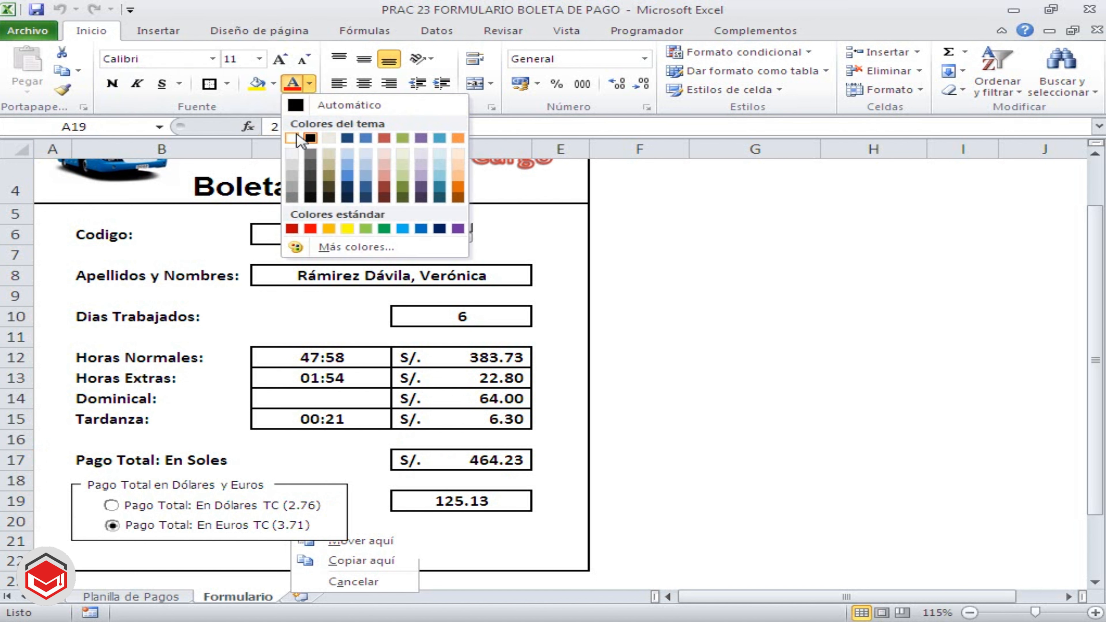
{"action": "left_click", "coordinate": [296, 138]}
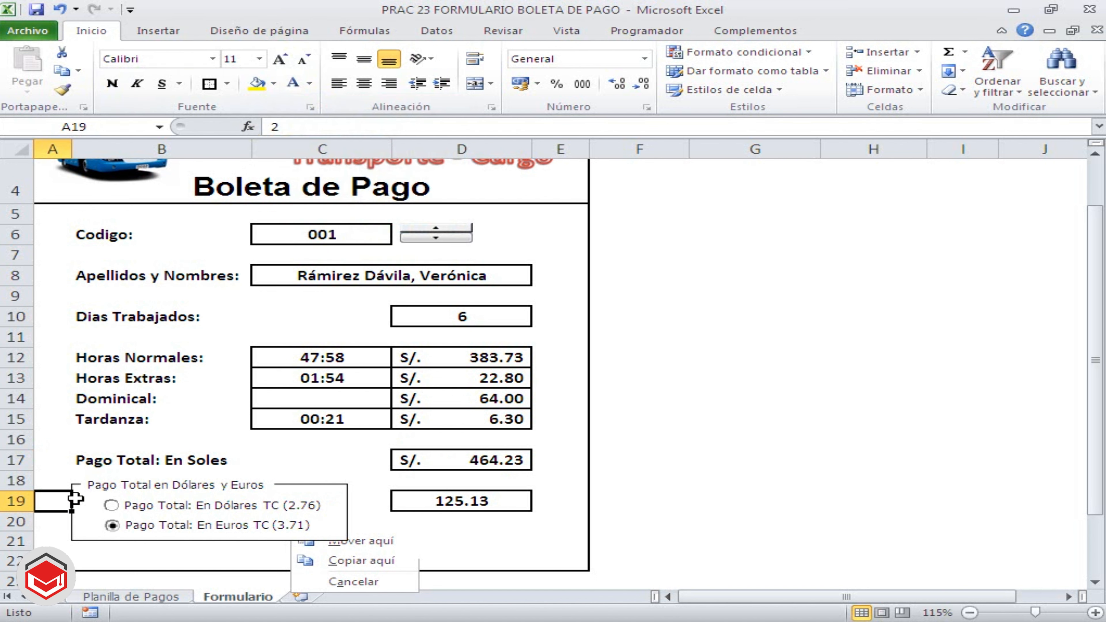
Alternate repeatedly between the dollar and euro options to check D19 with the linked number hidden, finishing on dollars
{"action": "left_click", "coordinate": [111, 505]}
{"action": "left_click", "coordinate": [112, 525]}
{"action": "left_click", "coordinate": [112, 505]}
{"action": "left_click", "coordinate": [113, 525]}
{"action": "left_click", "coordinate": [112, 505]}
{"action": "left_click", "coordinate": [112, 525]}
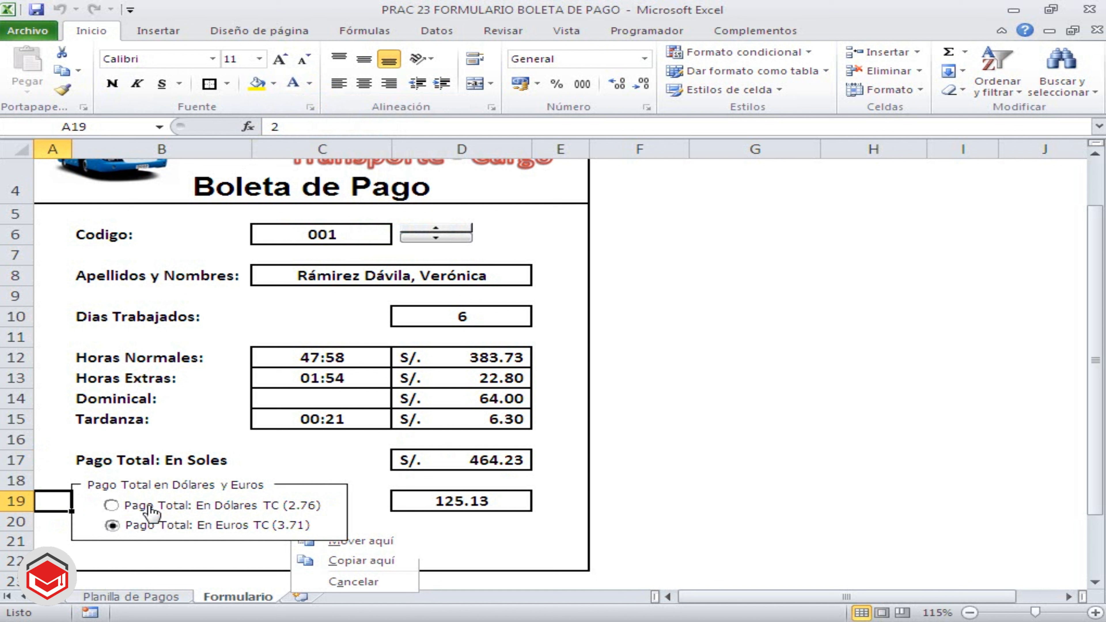
{"action": "left_click", "coordinate": [111, 506]}
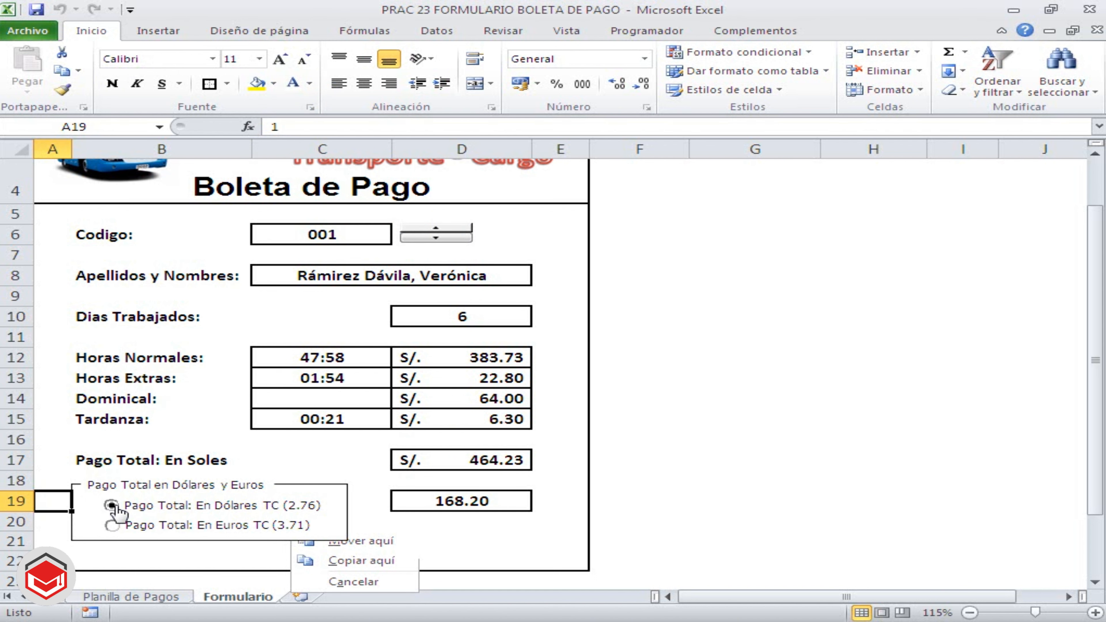
Deselect the linked cell and advance the Codigo spin button to employee code 003
{"action": "left_click", "coordinate": [632, 514]}
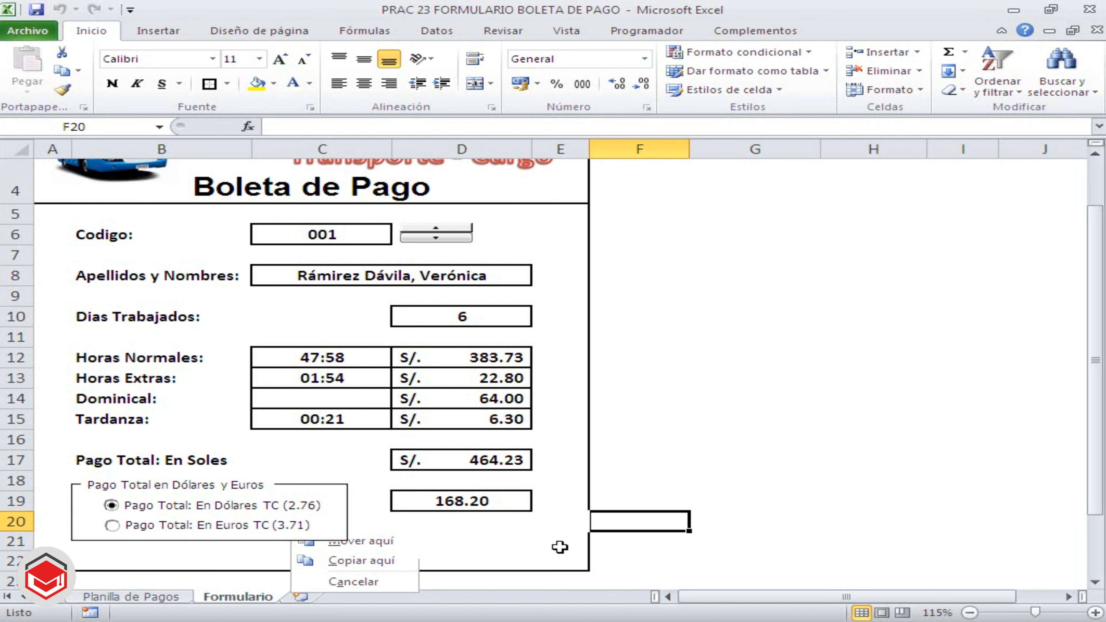
{"action": "scroll", "coordinate": [589, 523], "scroll_direction": "down", "scroll_amount": 4}
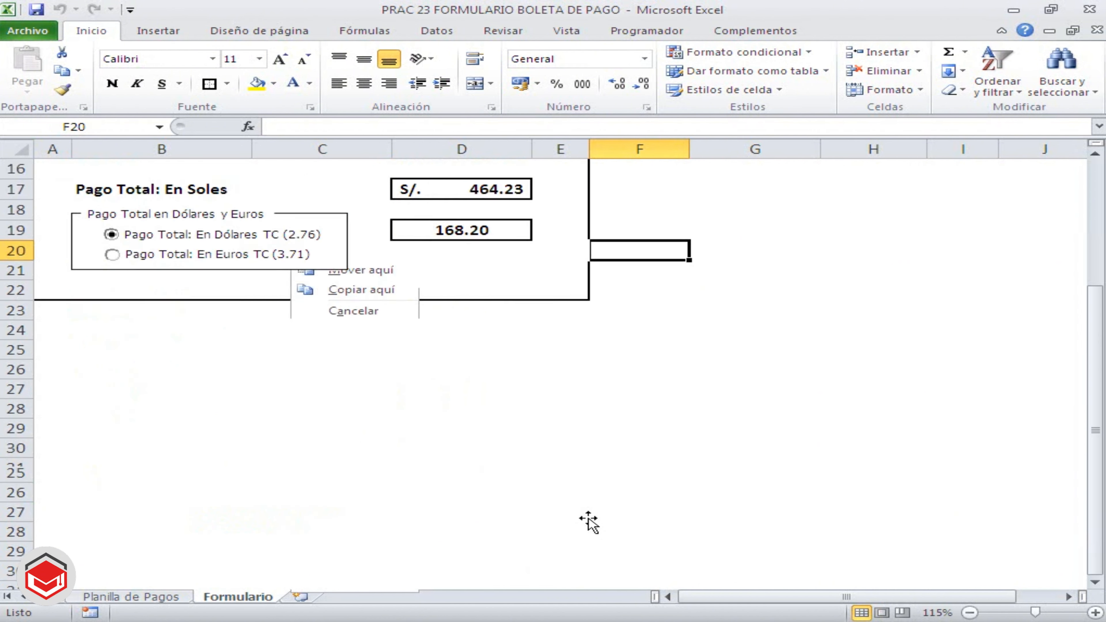
{"action": "scroll", "coordinate": [589, 522], "scroll_direction": "up", "scroll_amount": 5}
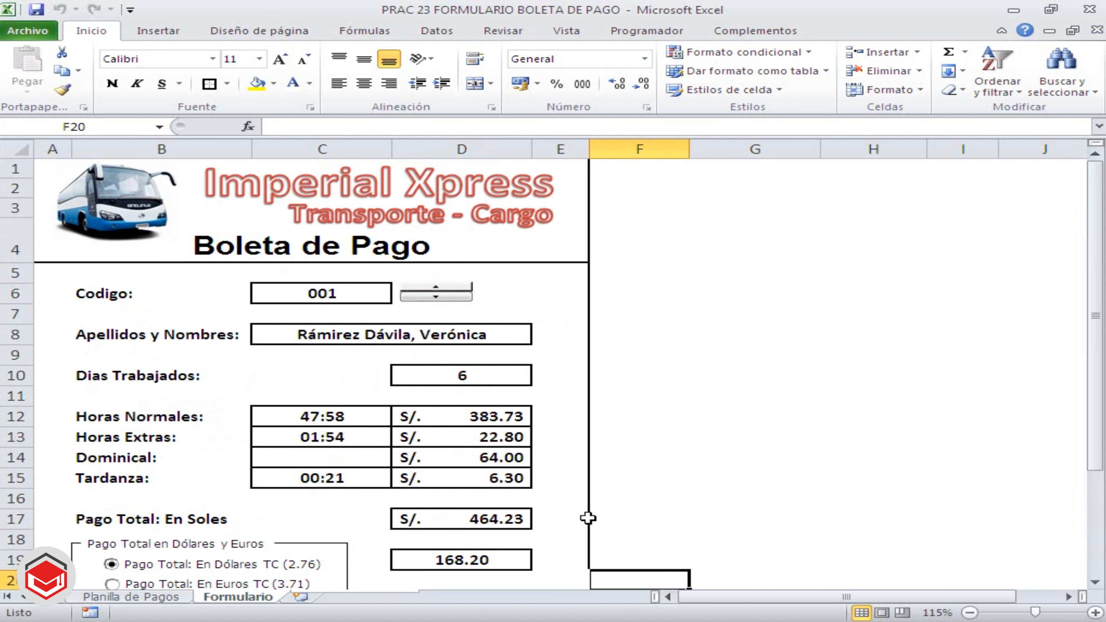
{"action": "left_click", "coordinate": [442, 298]}
{"action": "left_click", "coordinate": [442, 298]}
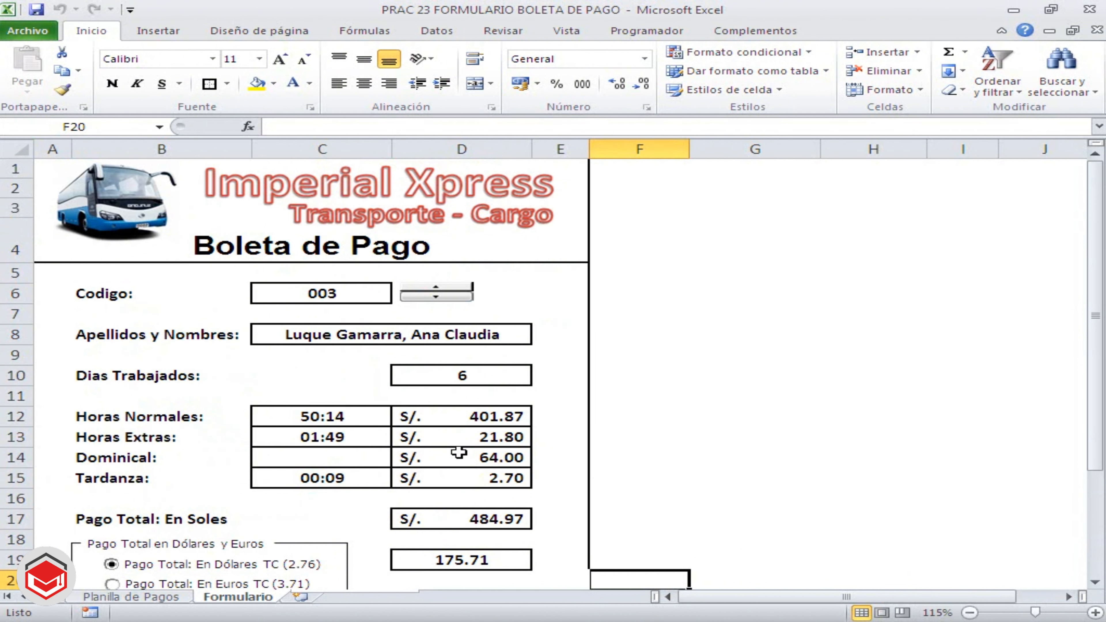
Test the currency conversion for code 003 by alternating between the euro and dollar options, finishing on euros
{"action": "left_click", "coordinate": [1096, 584]}
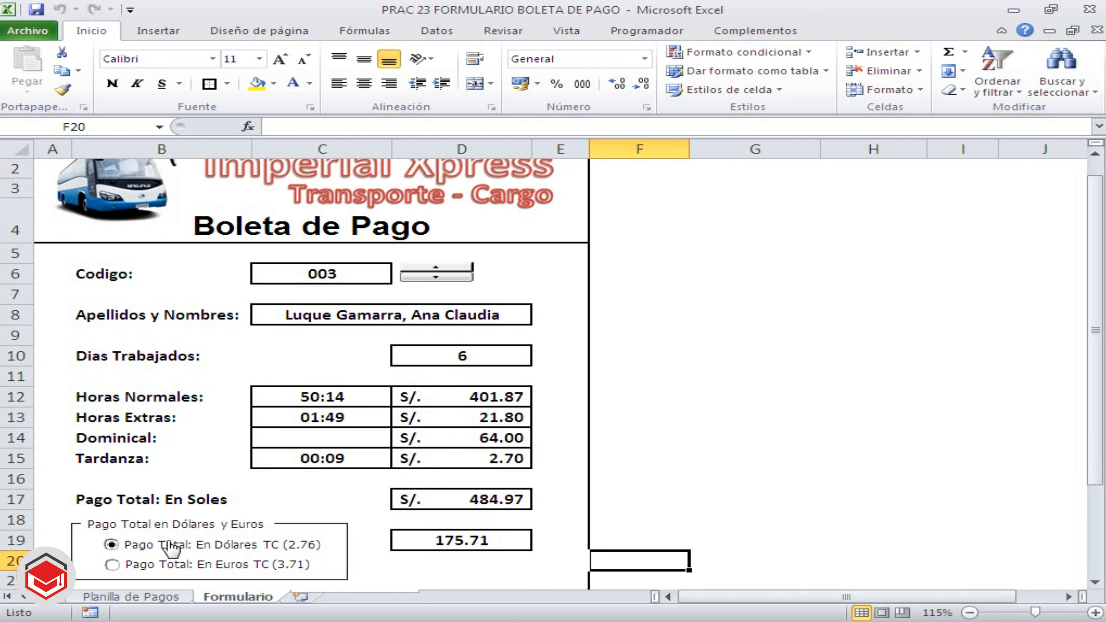
{"action": "left_click", "coordinate": [154, 566]}
{"action": "left_click", "coordinate": [155, 545]}
{"action": "left_click", "coordinate": [157, 565]}
Inspect the formulas for days worked in D10, the converted total in D19 and overtime pay in D13, leaving them unchanged
{"action": "double_click", "coordinate": [460, 357]}
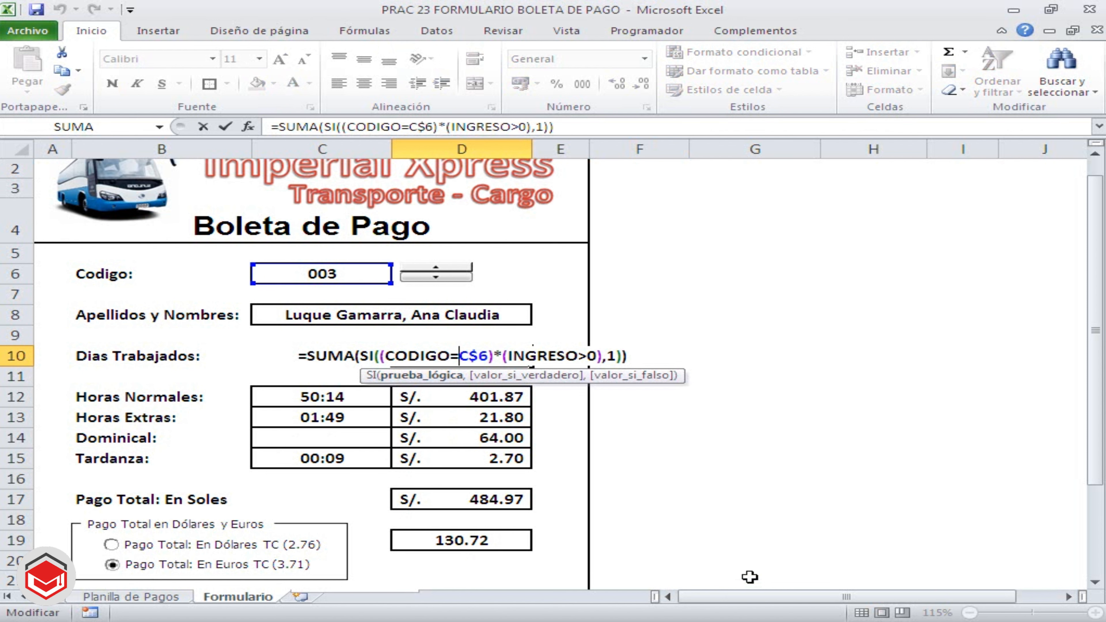
{"action": "key", "text": "ctrl+shift+Return"}
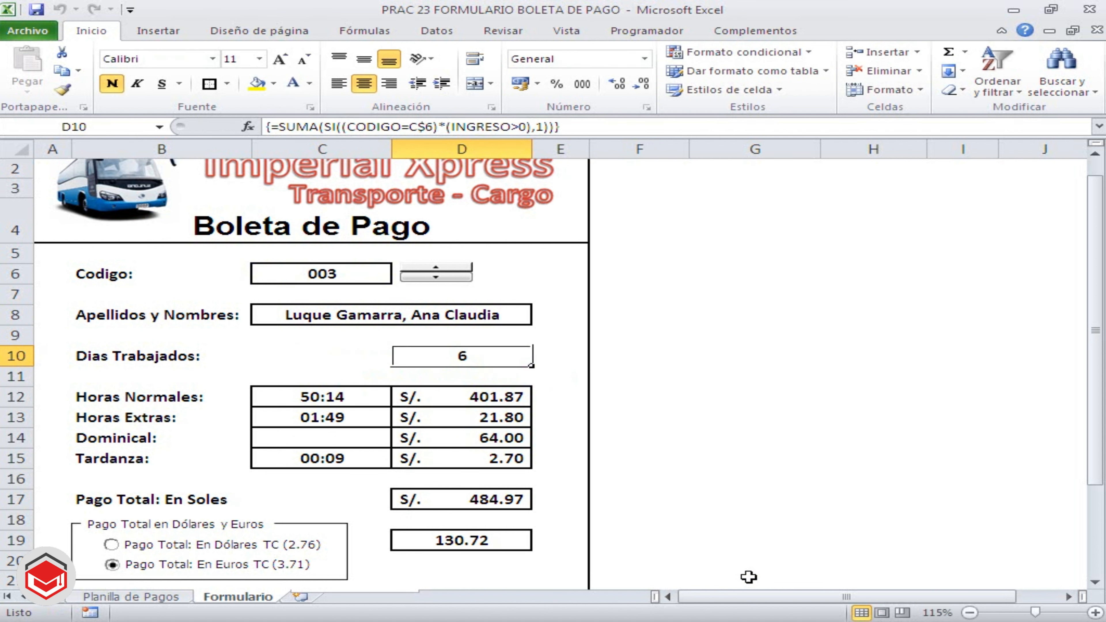
{"action": "double_click", "coordinate": [486, 539]}
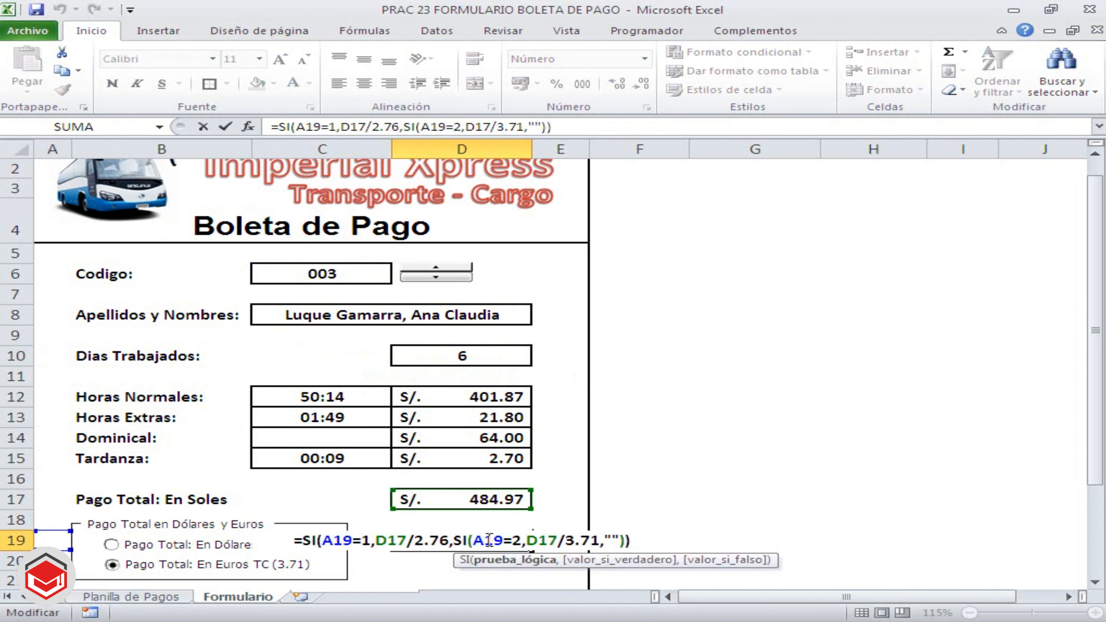
{"action": "key", "text": "Escape"}
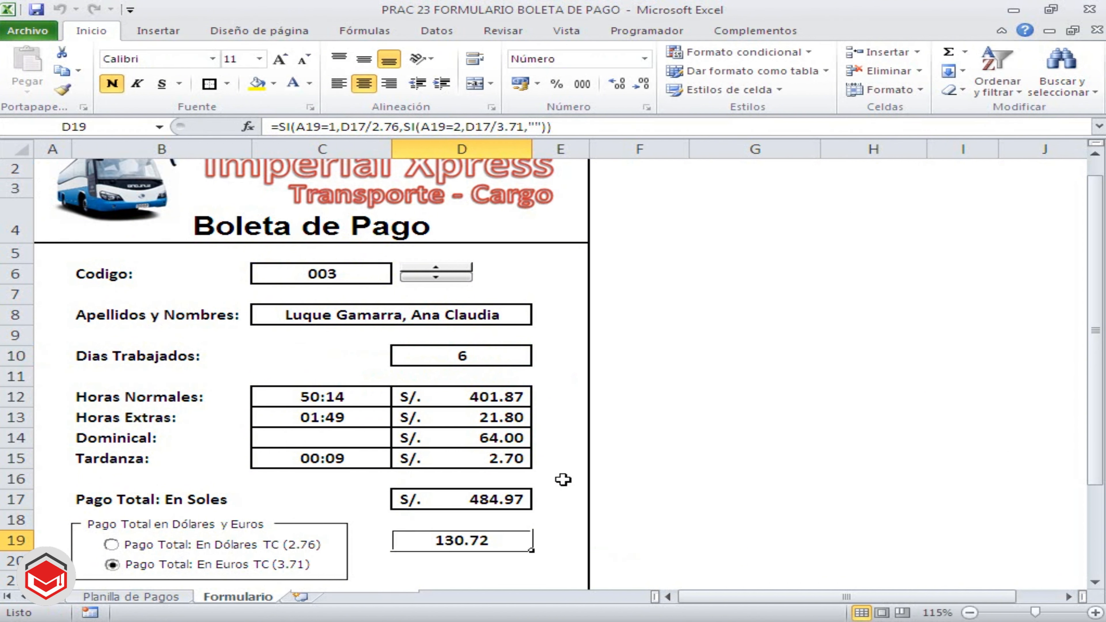
{"action": "double_click", "coordinate": [488, 416]}
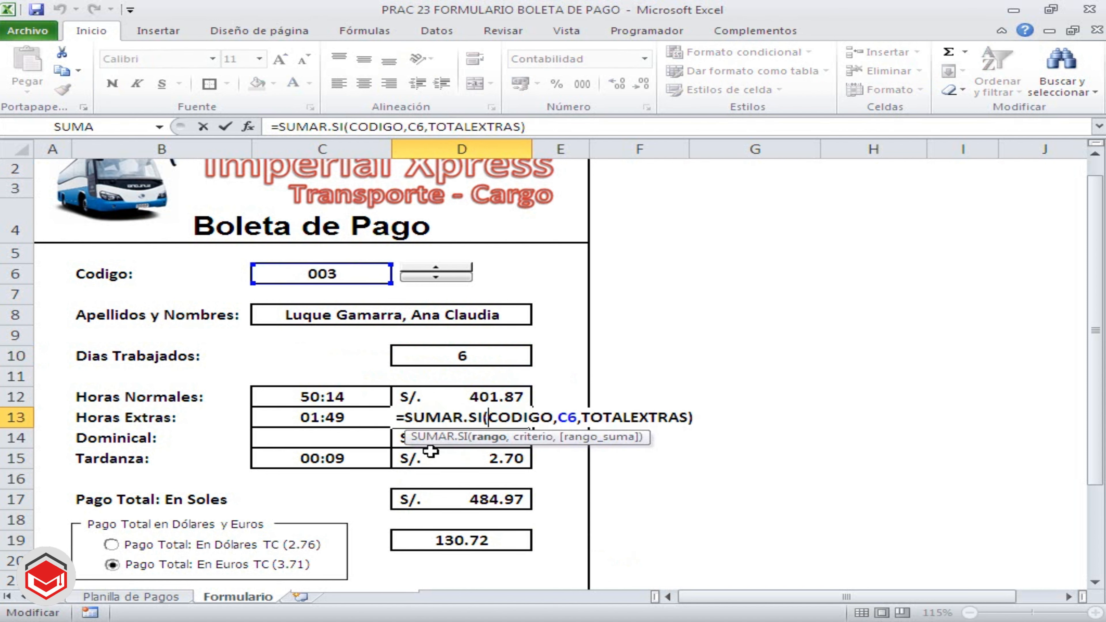
{"action": "key", "text": "Escape"}
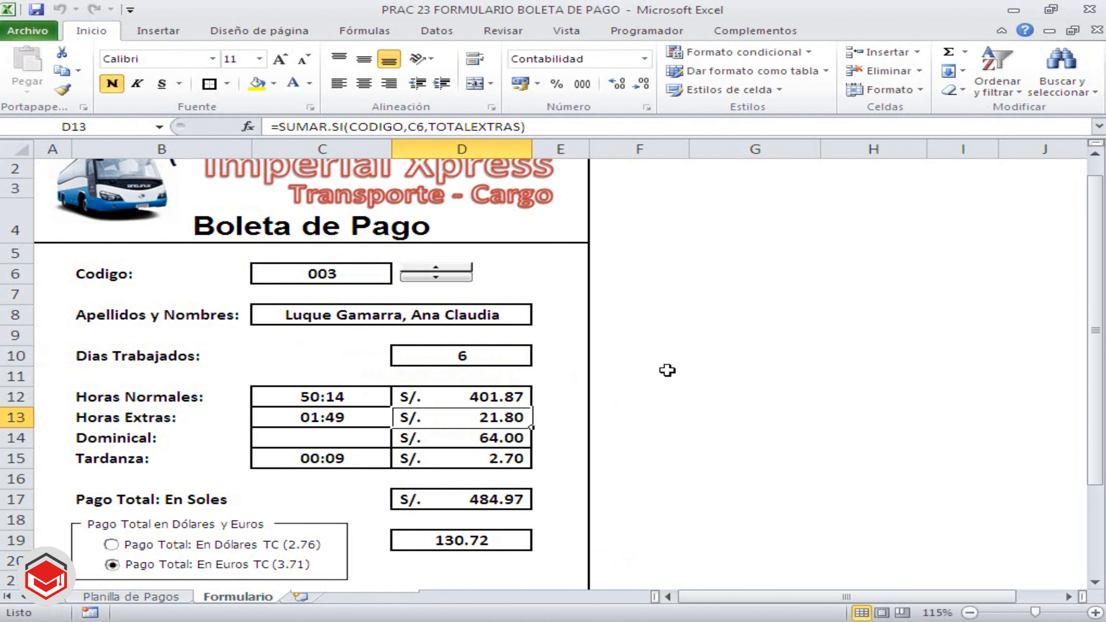
{"action": "left_click", "coordinate": [670, 356]}
{"action": "scroll", "coordinate": [671, 357], "scroll_direction": "up", "scroll_amount": 1}
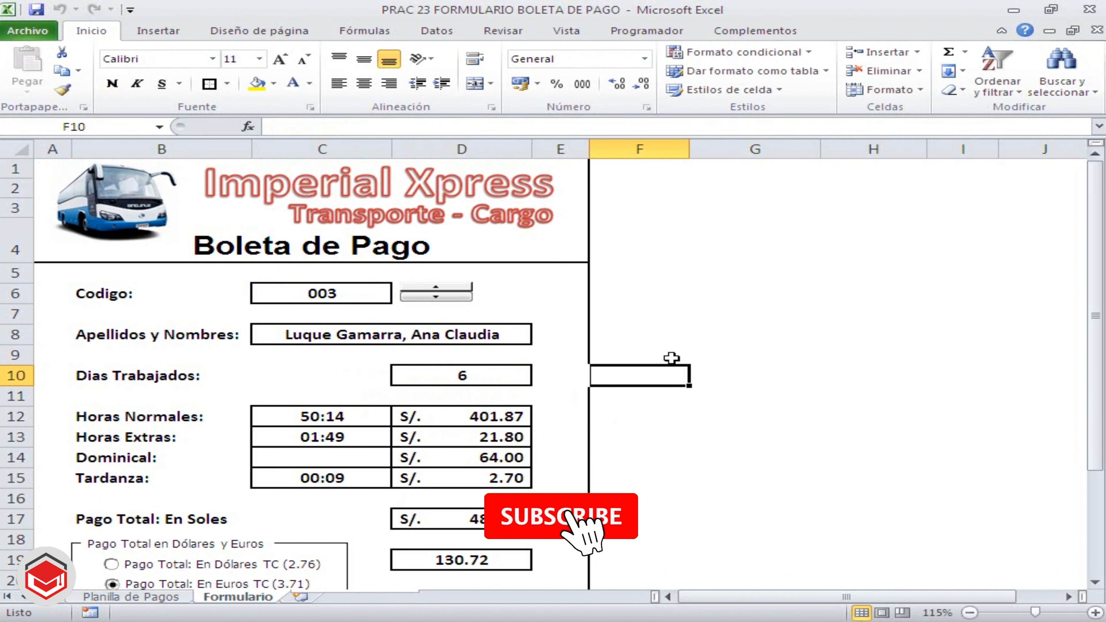